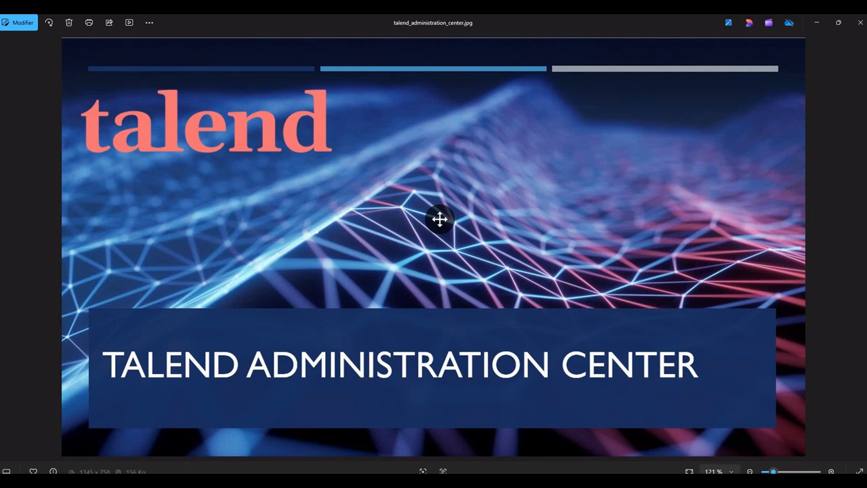
Step: Switch to the remote desktop, launch Talend Studio from the TalendTools-8.0.1 studio folder, and open MY_PROJECT on the main branch
mouse_move(514, 481)
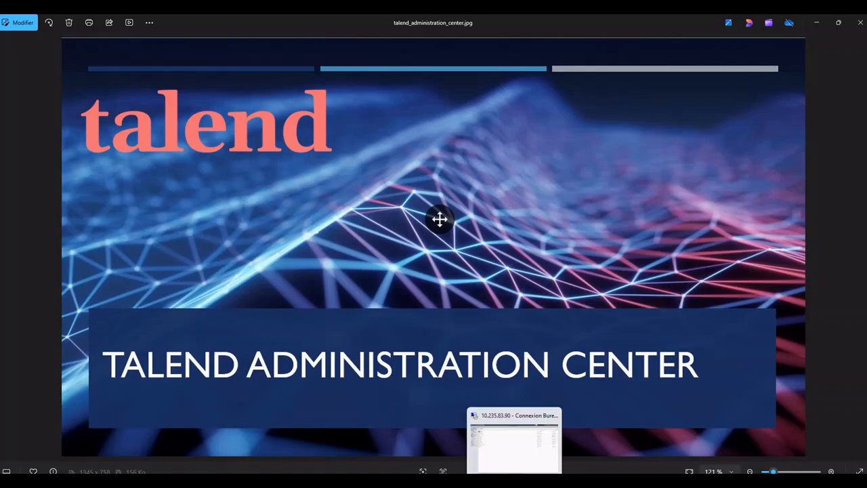
click(514, 441)
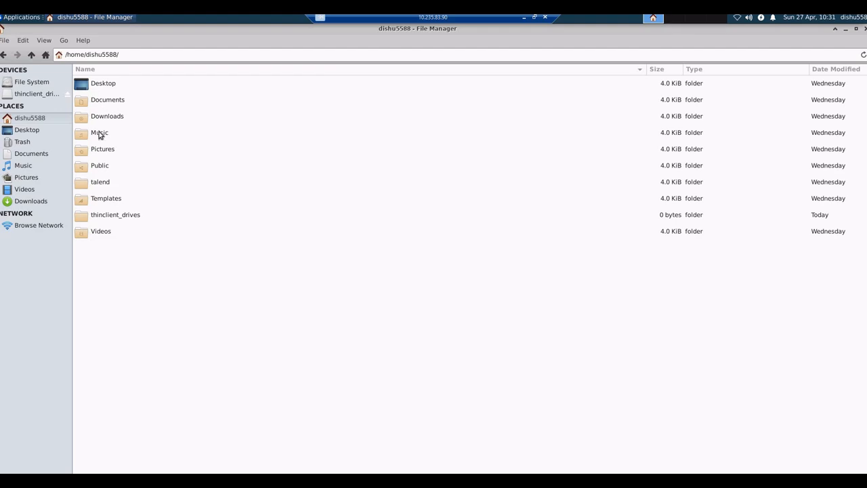
double_click(111, 182)
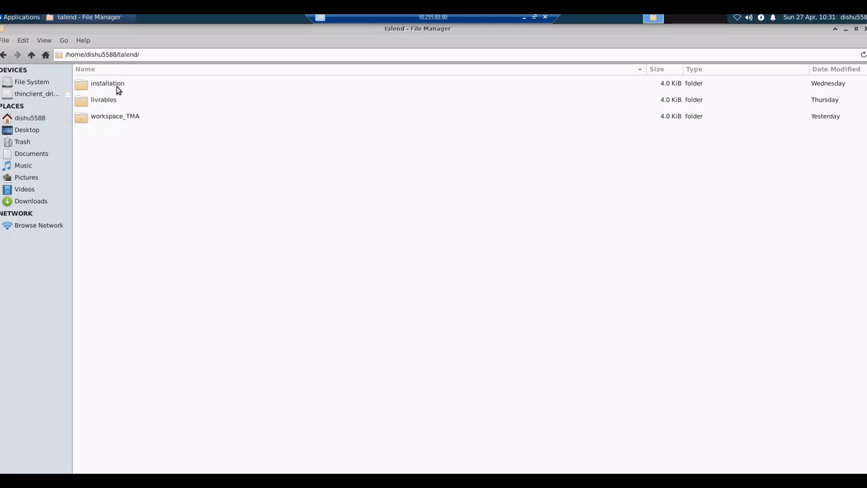
double_click(114, 83)
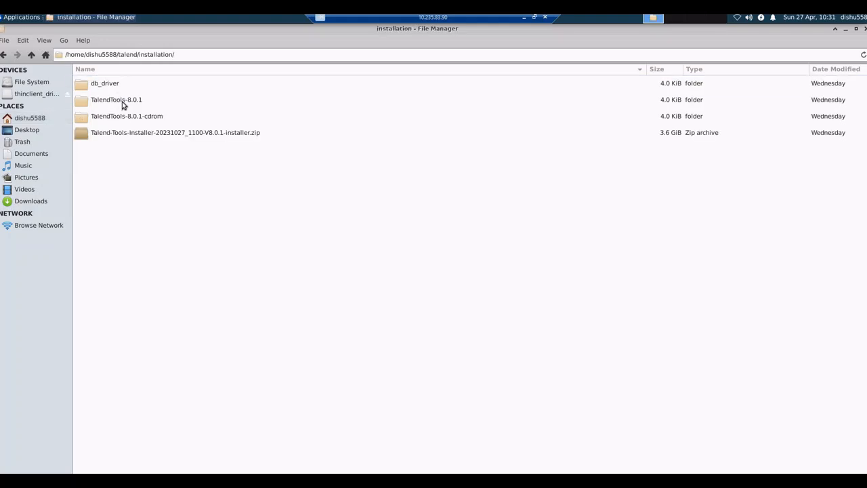
double_click(122, 101)
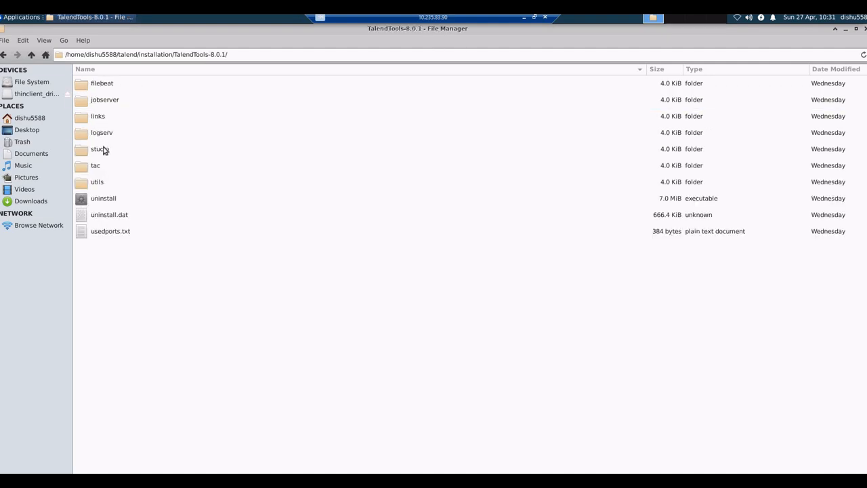
double_click(104, 149)
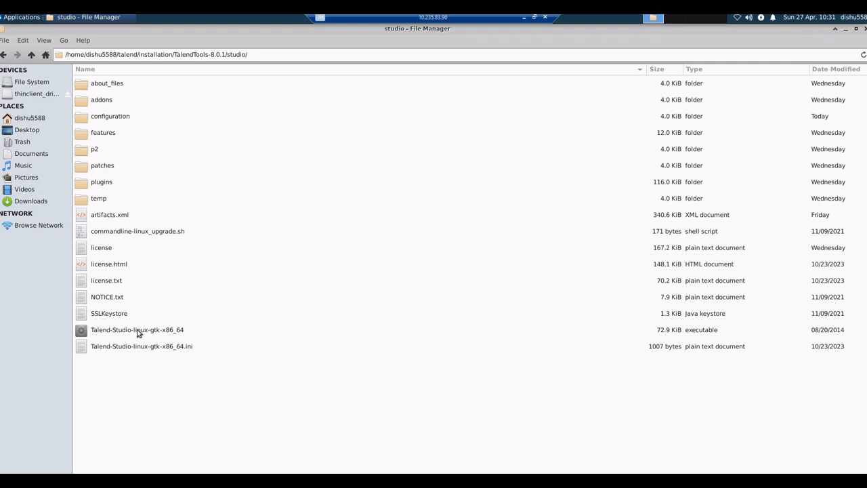
double_click(137, 330)
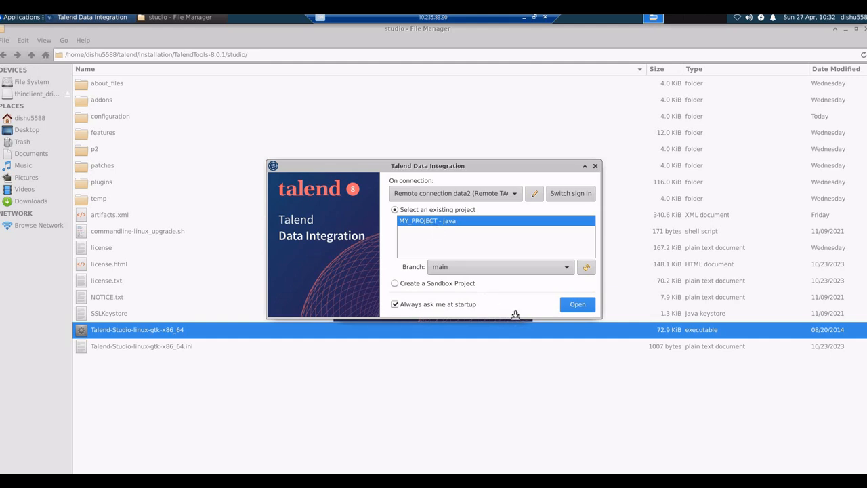
click(576, 307)
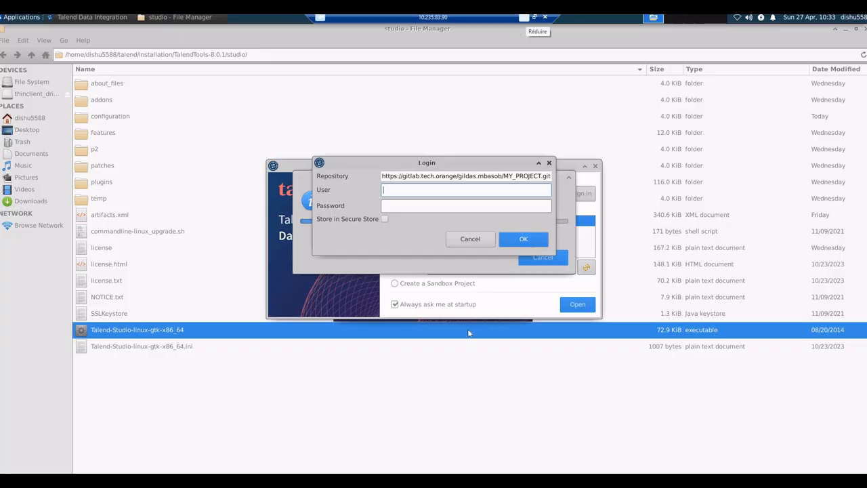
Step: Switch to GitLab in Firefox and copy the account's email address from the user profile settings
click(524, 20)
mouse_move(494, 482)
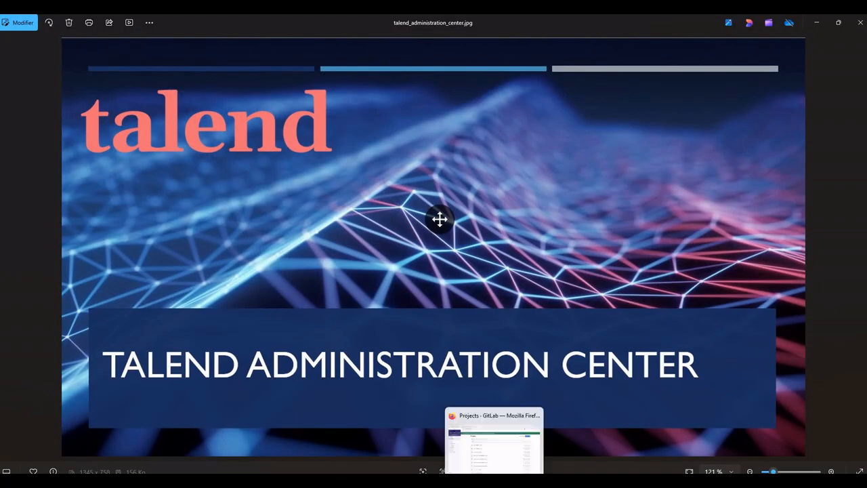
click(498, 441)
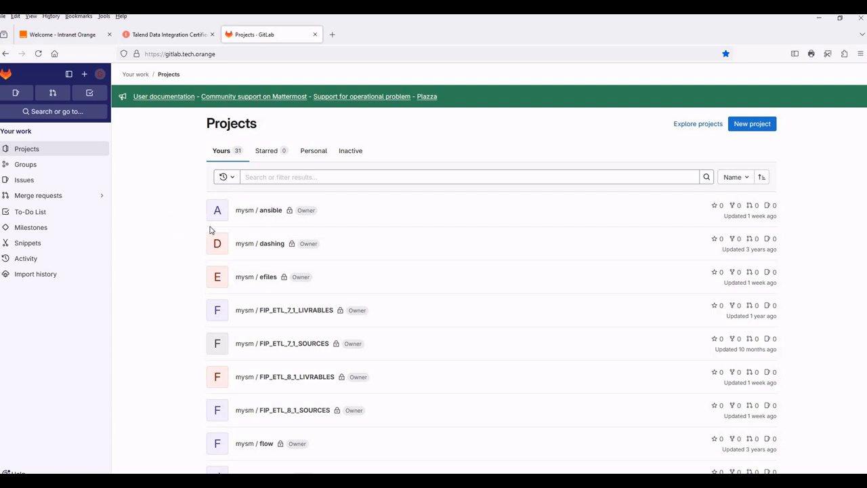
click(100, 74)
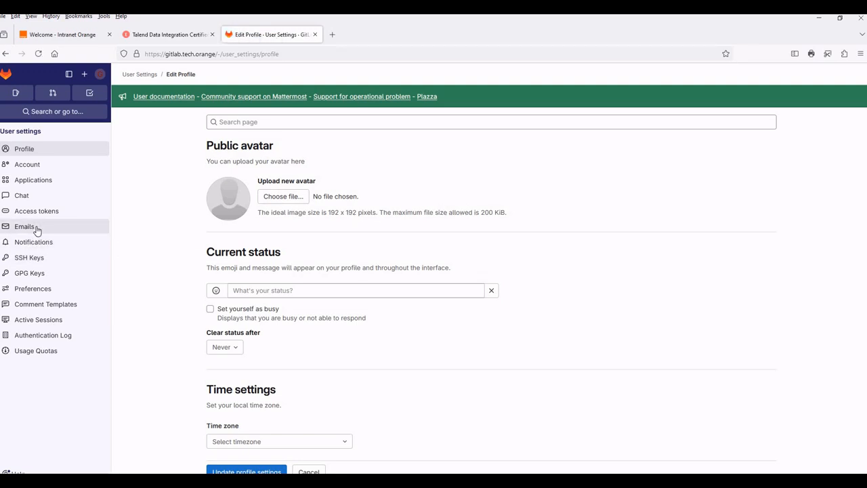
click(25, 227)
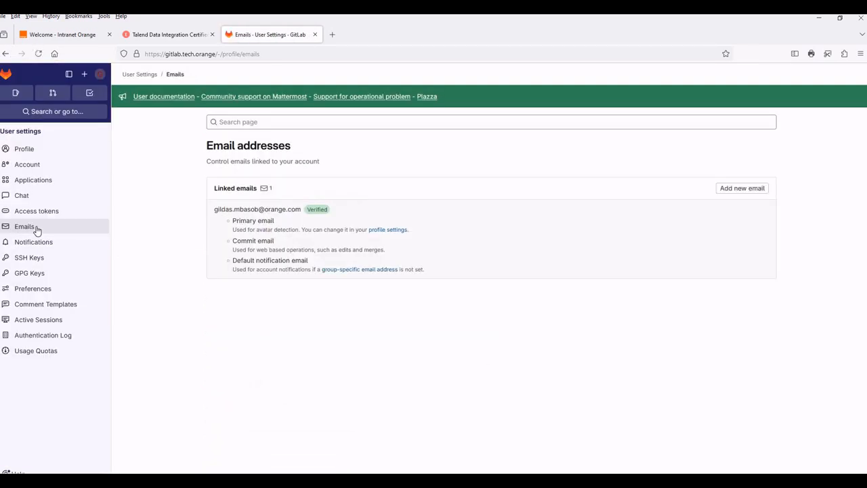
click(30, 164)
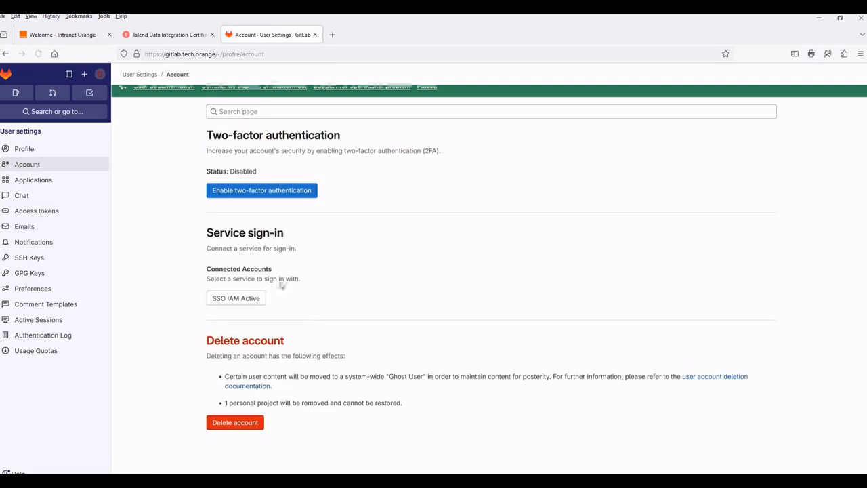
click(27, 152)
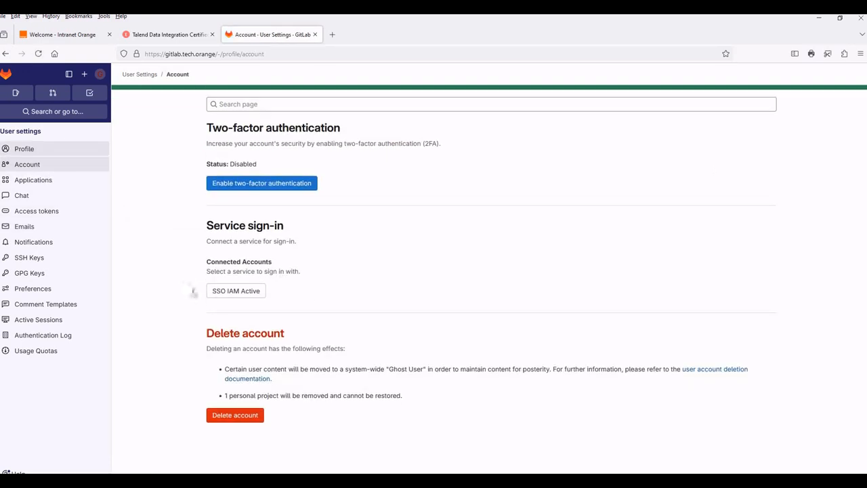
scroll(257, 307, down, 3)
scroll(257, 307, down, 5)
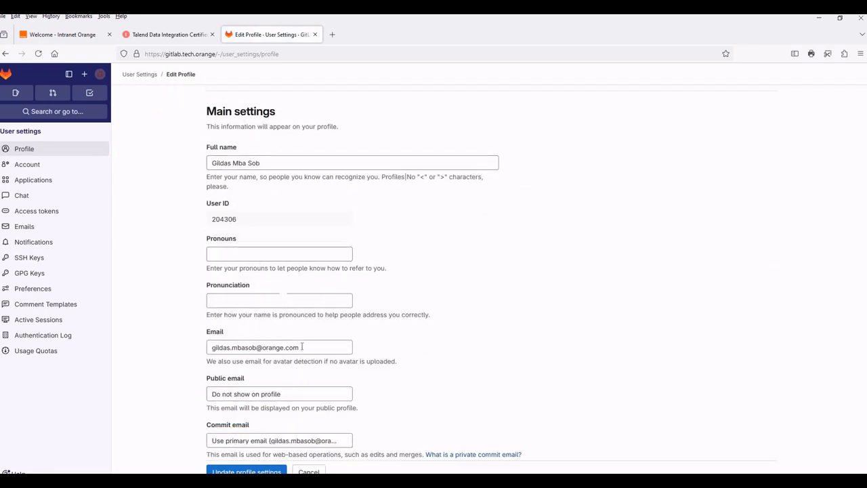
drag(302, 346, 191, 345)
key(ctrl+c)
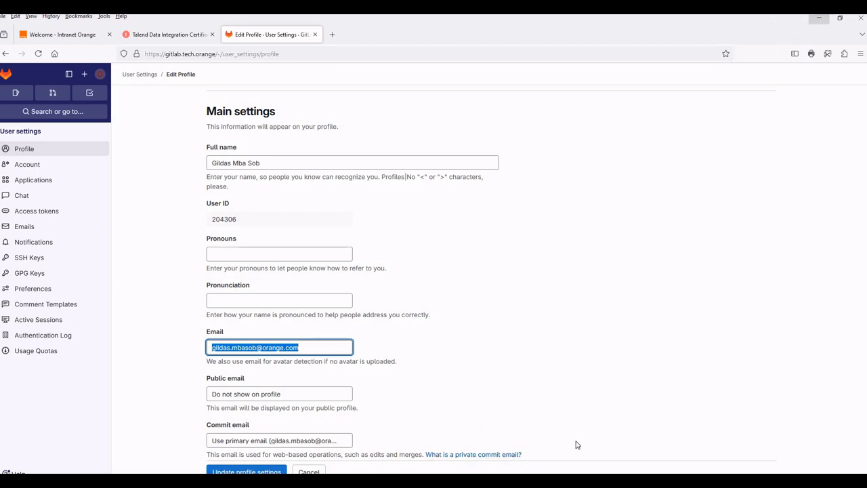
Step: Return to the Talend Git login dialog, paste the account's email as the user, and enable Store in Secure Store
click(818, 18)
key(alt+Tab)
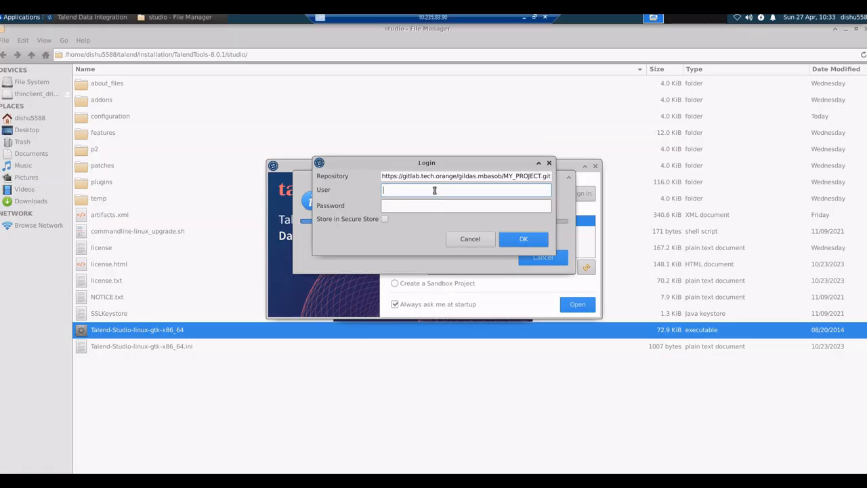
key(ctrl+v)
click(385, 219)
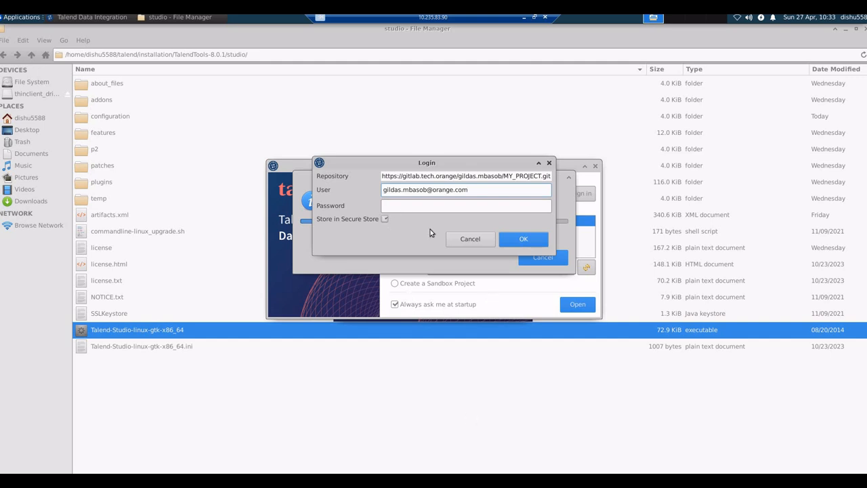
Step: Switch back to GitLab and examine the personal access tokens in the user settings
click(523, 17)
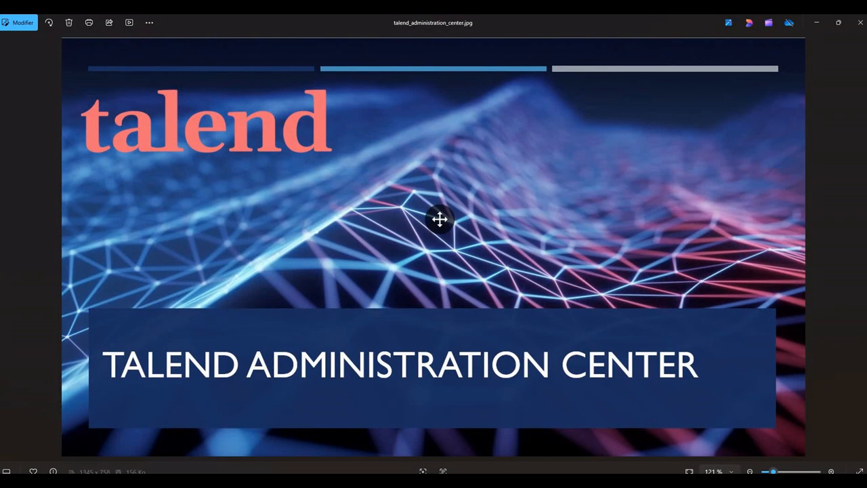
click(2, 205)
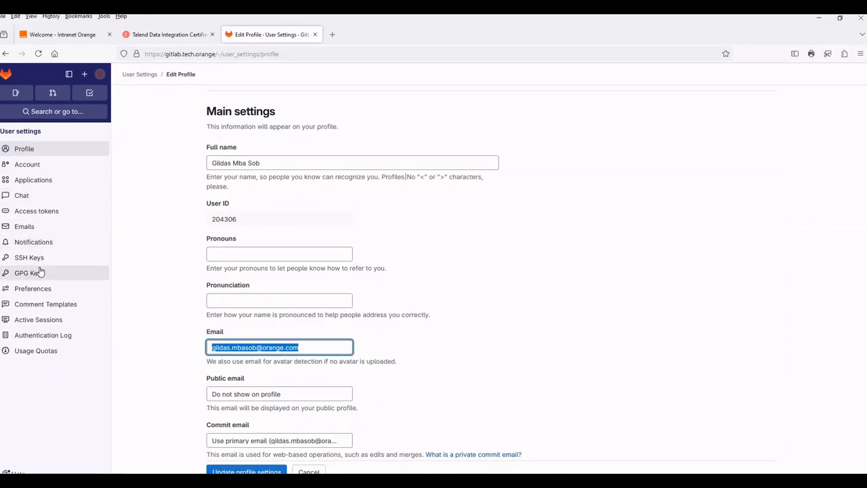
click(99, 74)
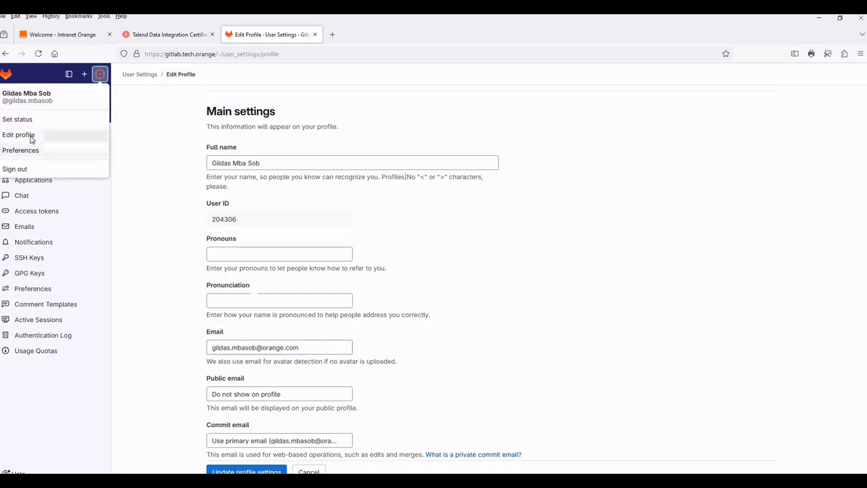
click(31, 137)
click(36, 211)
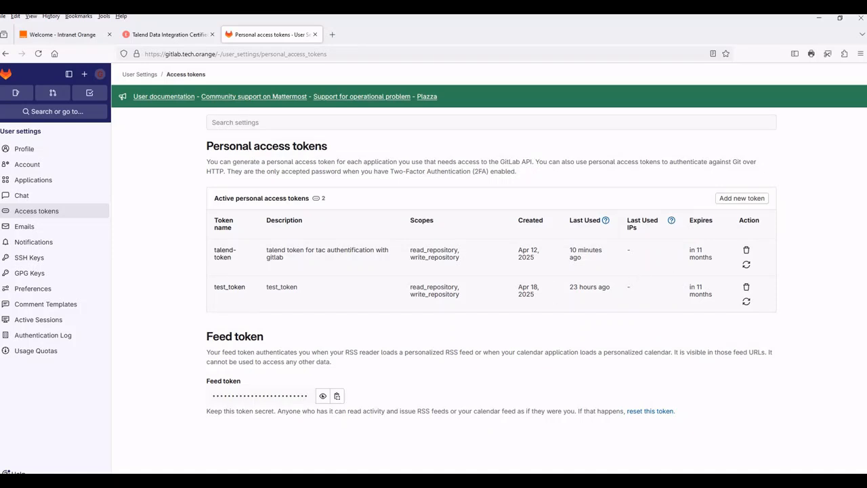
Step: Open docs_commande_chez_OBS.txt from the Mission Orange Business Service Fichiers folder in Notepad++ and move its window off the visible screen
key(alt+Tab)
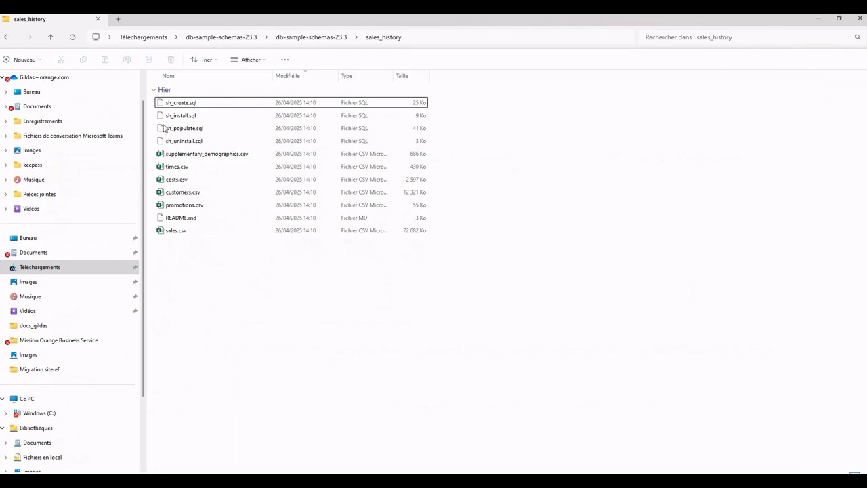
click(41, 106)
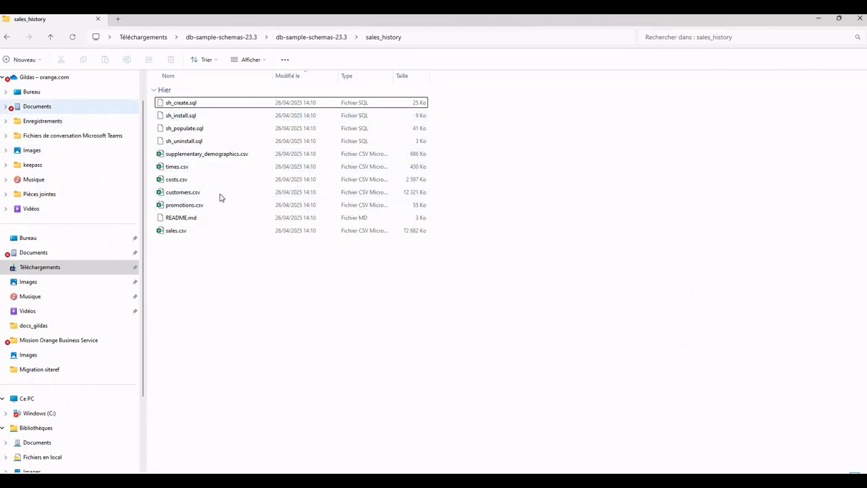
double_click(223, 190)
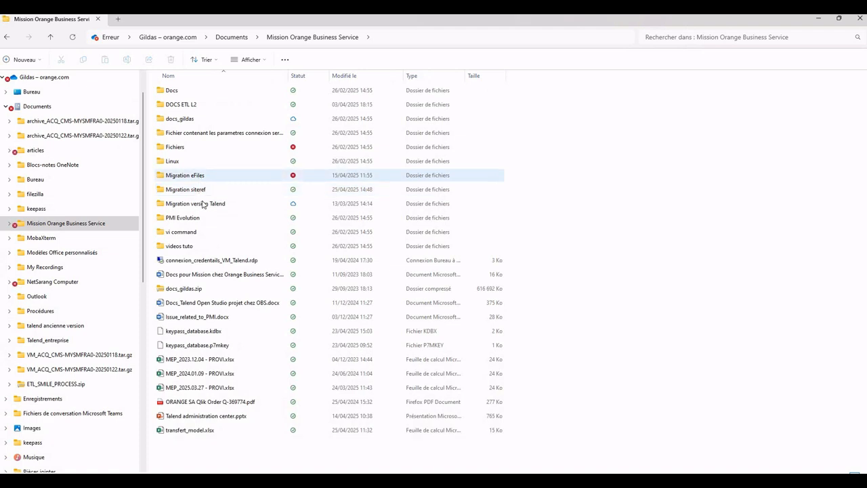
double_click(178, 147)
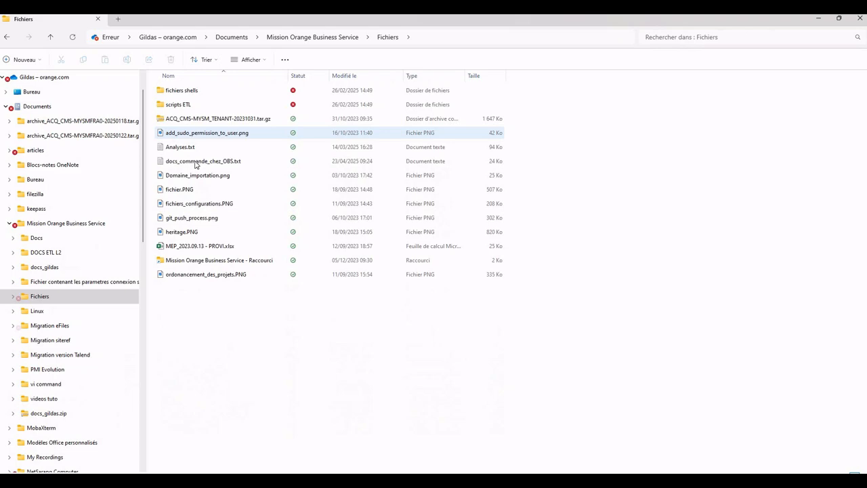
right_click(196, 164)
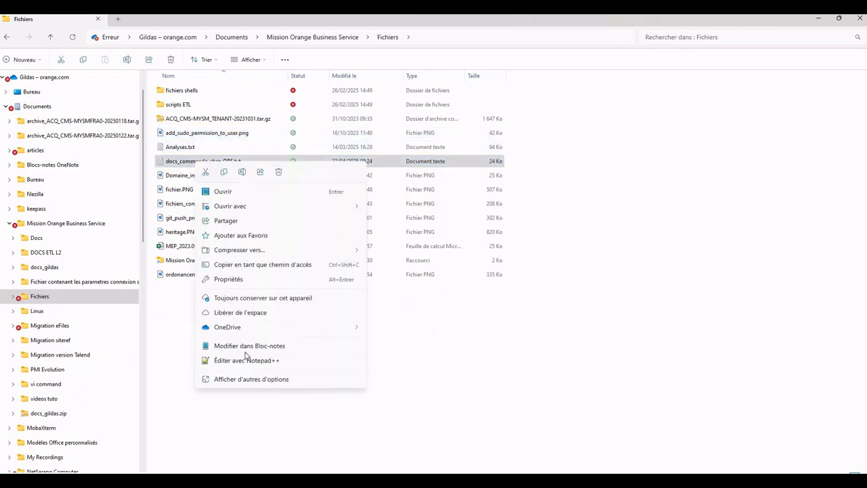
click(252, 361)
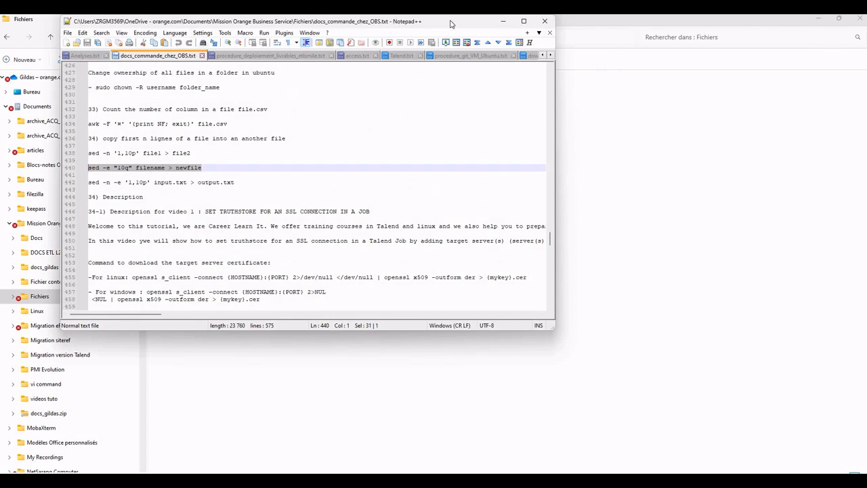
drag(339, 21, 866, 67)
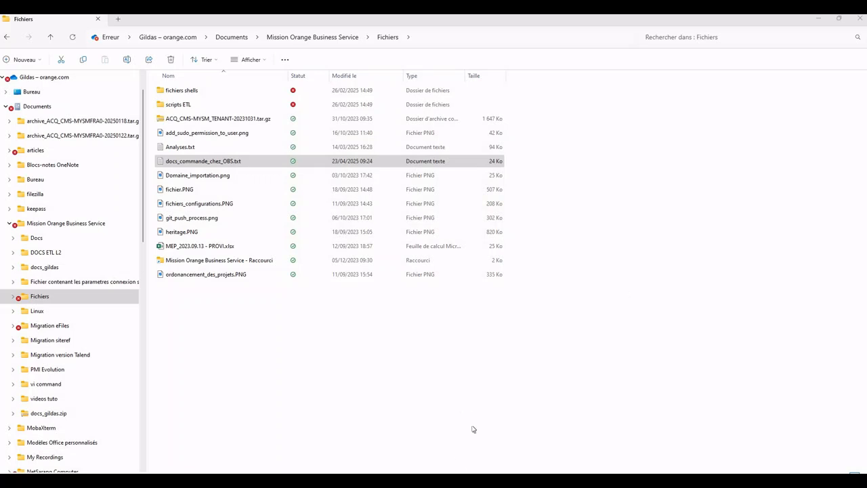
Step: Return to the Talend Git login dialog, paste the access token as the password, and log in to the project
key(alt+Tab)
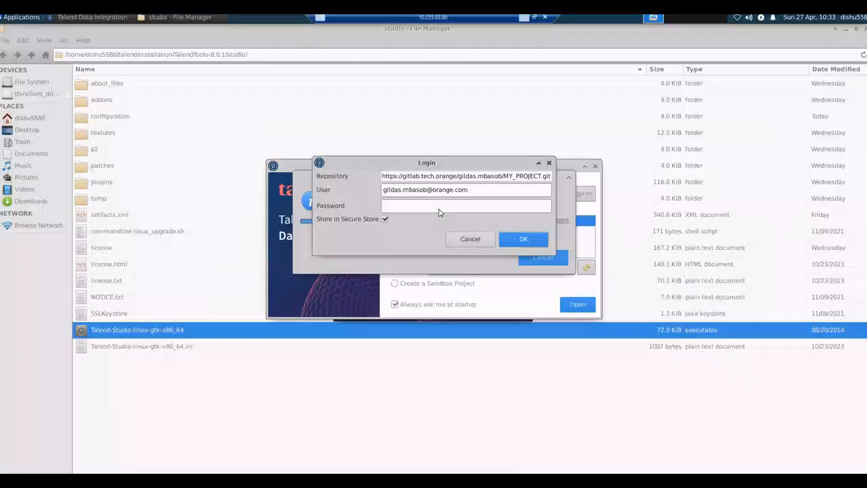
click(443, 205)
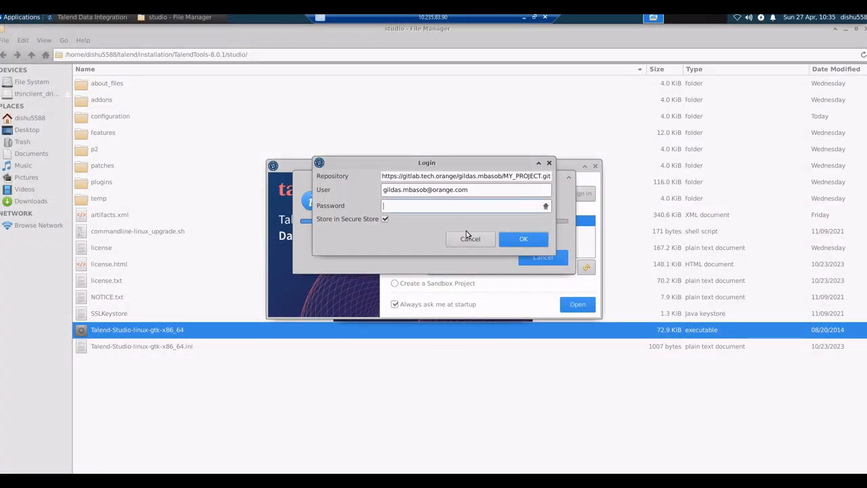
key(ctrl+v)
click(517, 241)
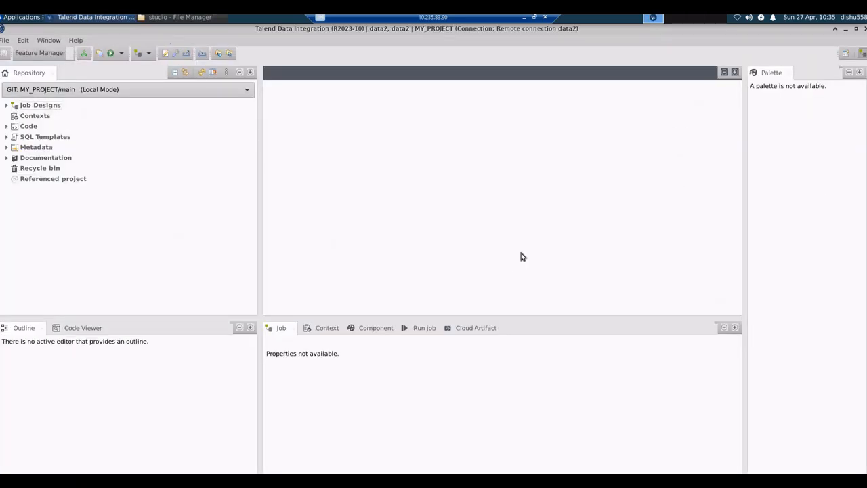
Step: Delete the local Git branch feature/filter_customers from MY_PROJECT and confirm the deletion
click(246, 93)
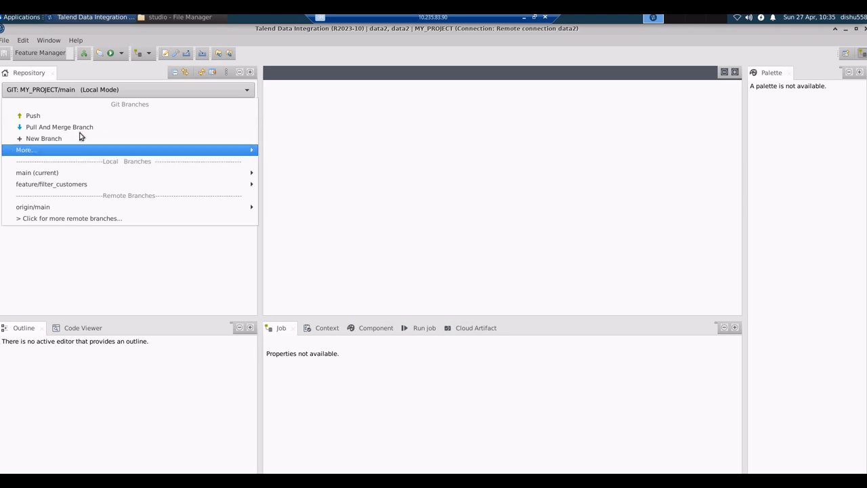
mouse_move(89, 174)
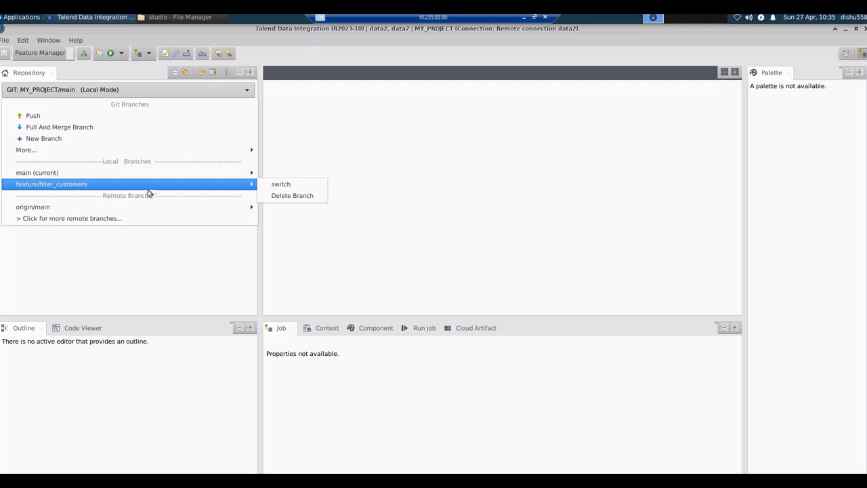
click(285, 195)
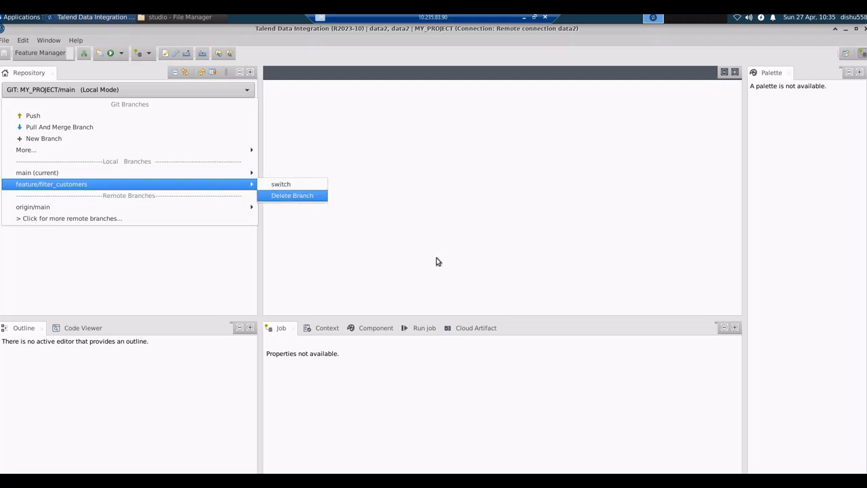
click(473, 270)
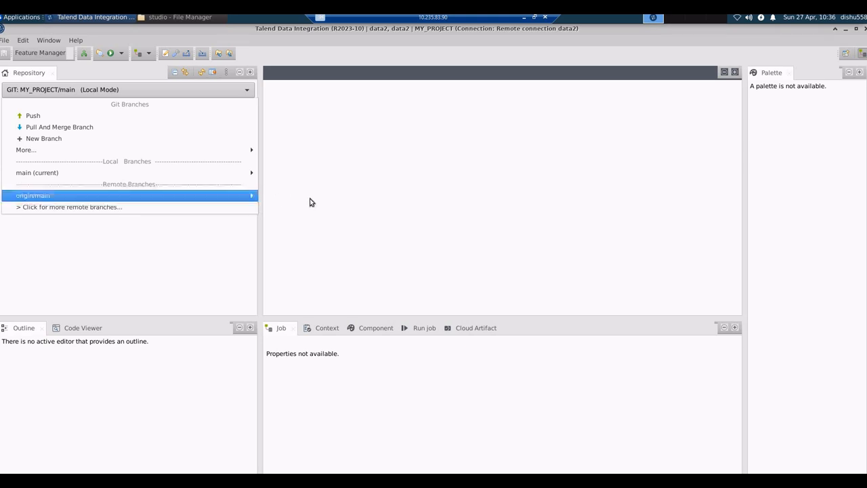
Step: Check out origin/main as a new local branch named feature/filter_customers and check the branch list
click(325, 207)
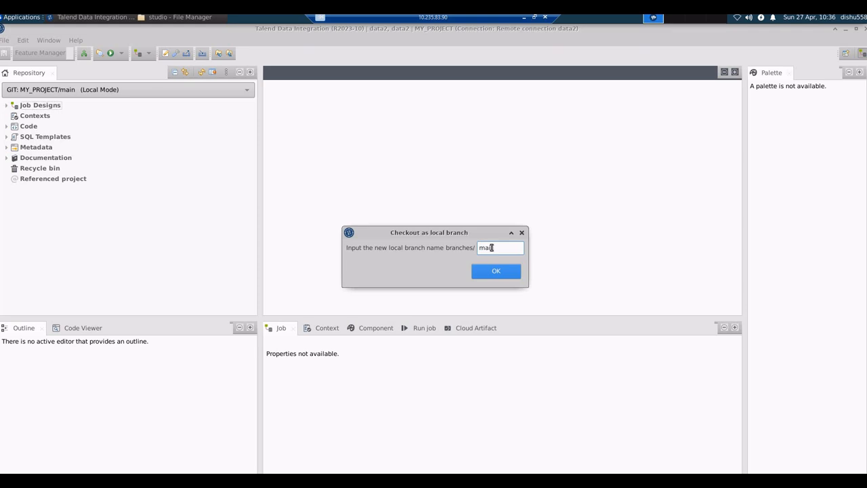
key(BackSpace)
key(BackSpace)
key(BackSpace)
key(BackSpace)
text(FEA)
key(BackSpace)
key(BackSpace)
key(BackSpace)
text(feat)
text(ure_)
text(filte)
text(r_customers)
drag(488, 248, 467, 250)
mouse_move(499, 251)
mouse_down()
mouse_move(460, 252)
mouse_move(515, 249)
mouse_up()
key(Left)
key(Right)
text(/)
drag(502, 248, 524, 248)
click(496, 273)
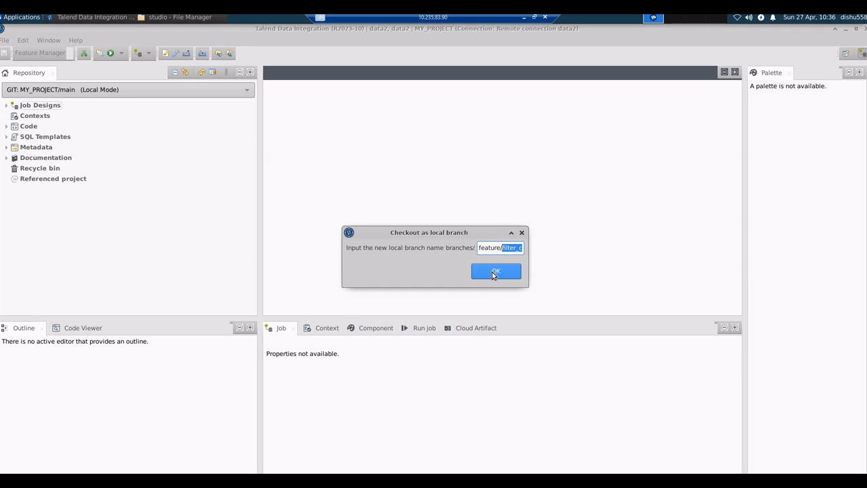
click(92, 92)
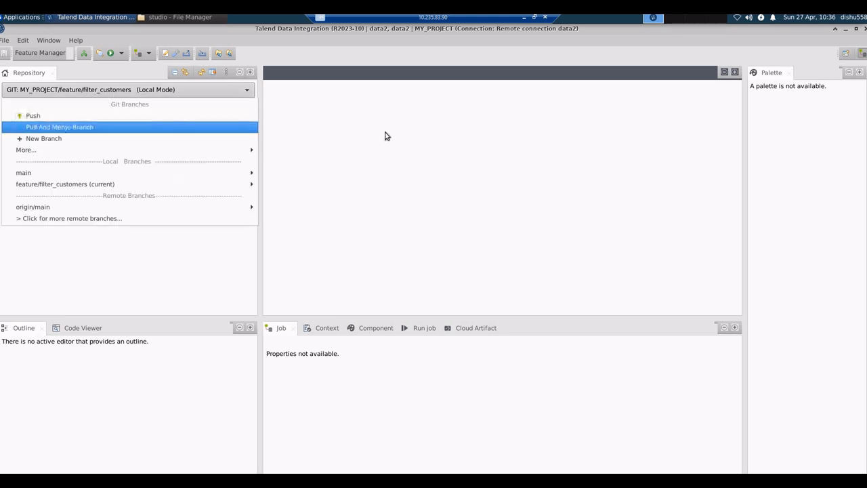
click(289, 152)
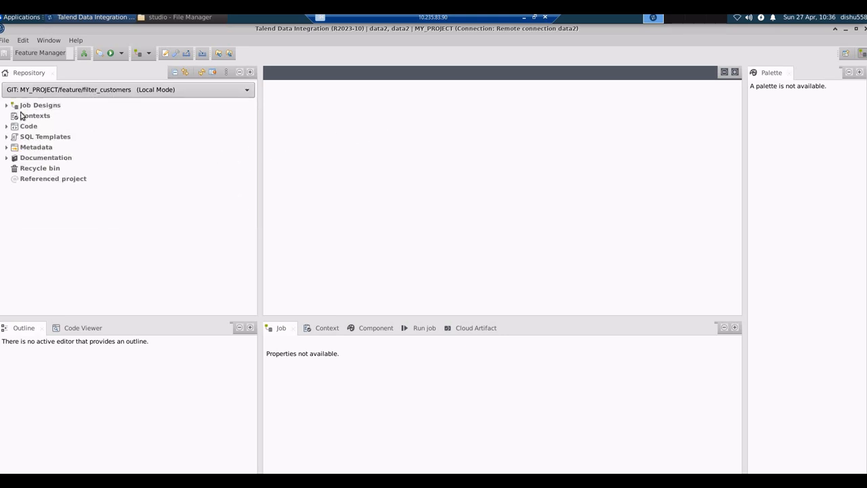
Step: Start a new standard job with filter_customers as both name and purpose, and begin its description with "filter customers of"
click(7, 106)
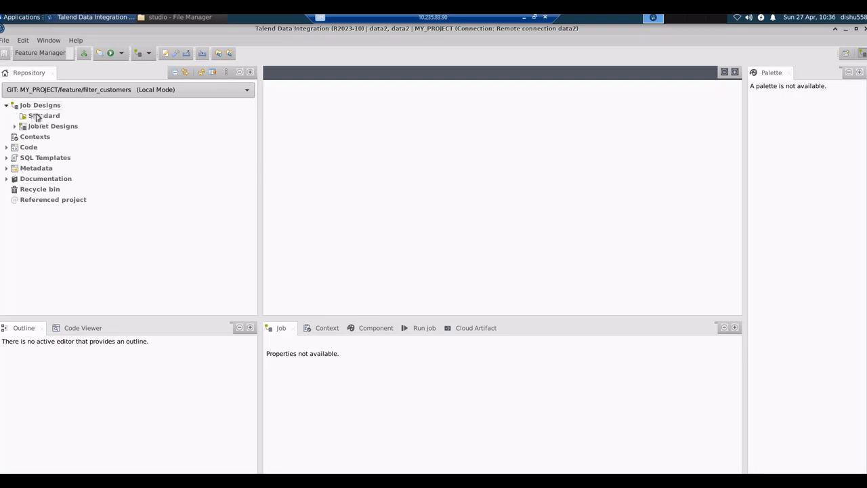
click(34, 118)
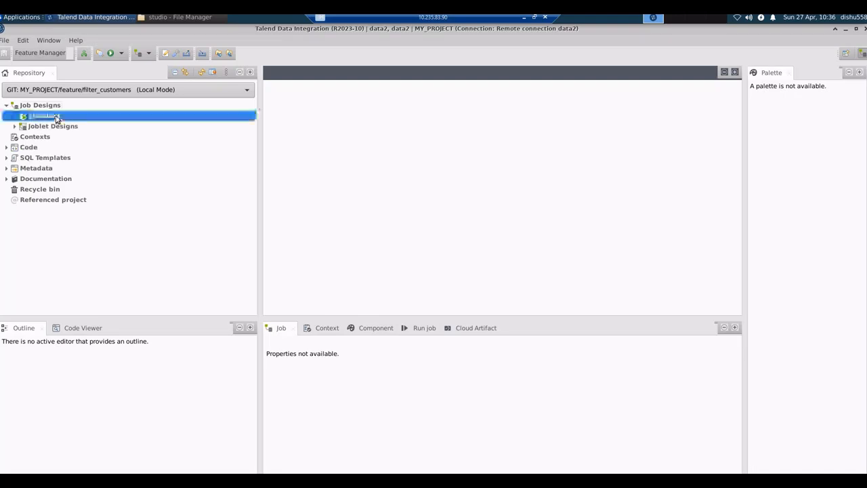
right_click(55, 116)
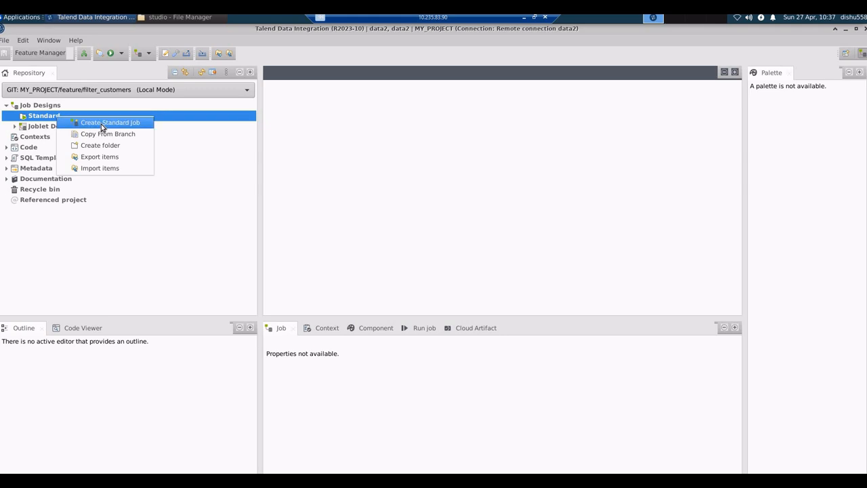
click(101, 124)
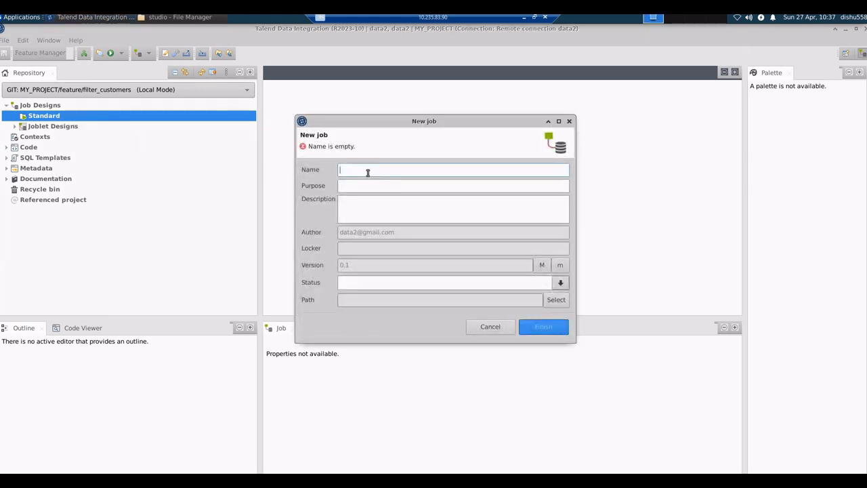
text(fiste)
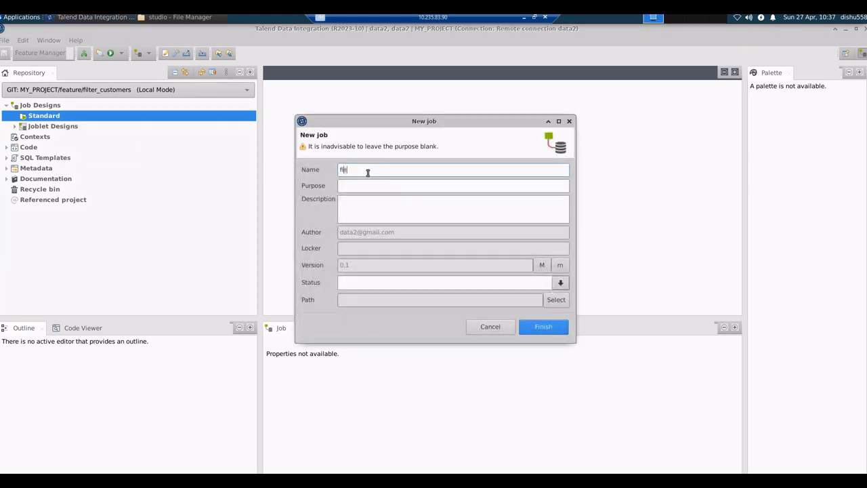
key(BackSpace)
key(BackSpace)
key(BackSpace)
key(BackSpace)
key(BackSpace)
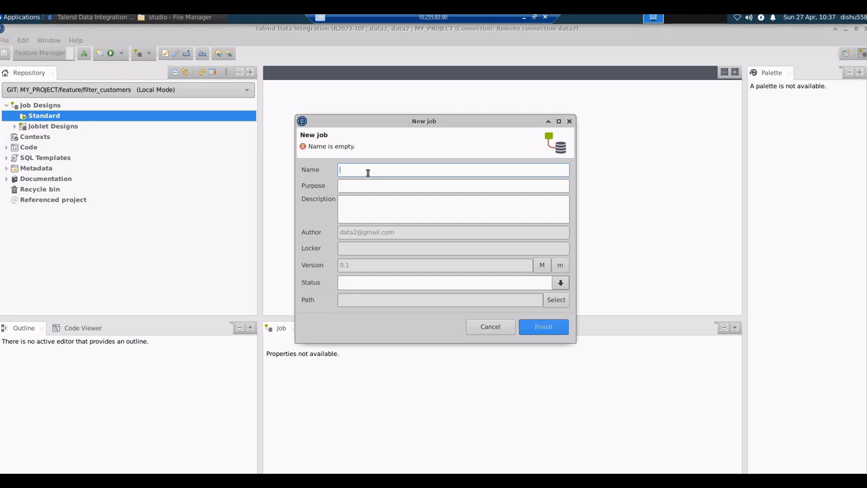
text(filter_)
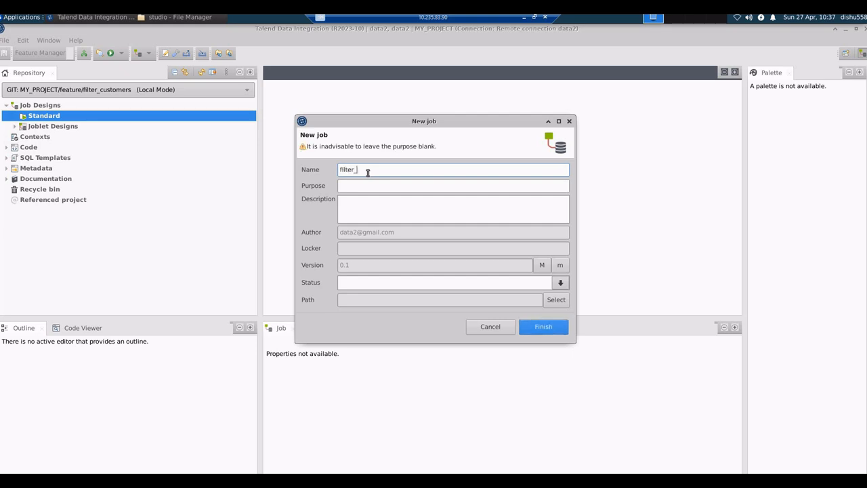
text(custome)
text(rs)
key(Tab)
text(filter_customers)
key(Tab)
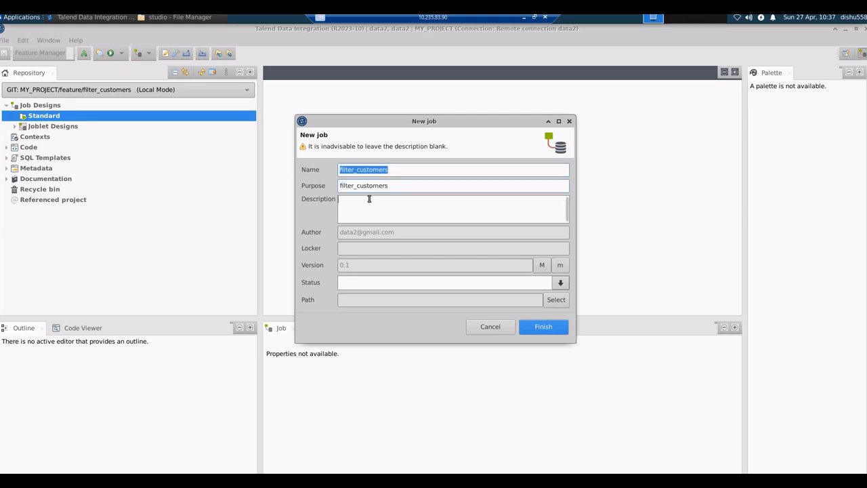
text(filter r)
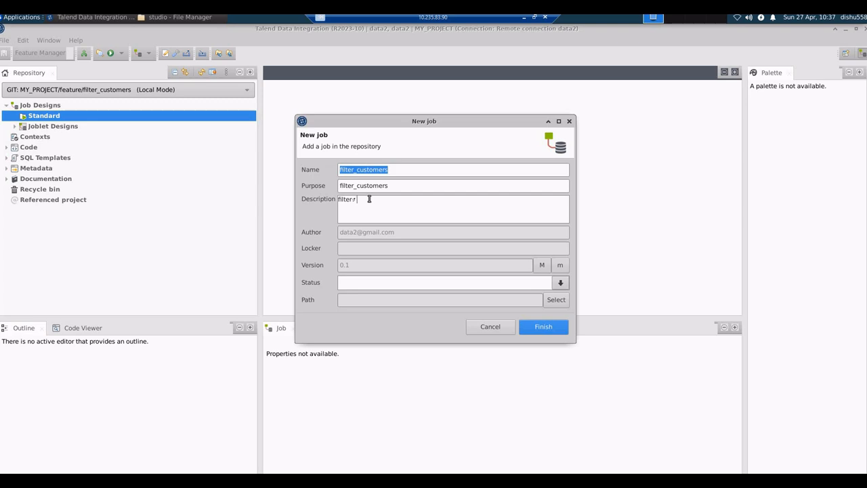
text(customers of)
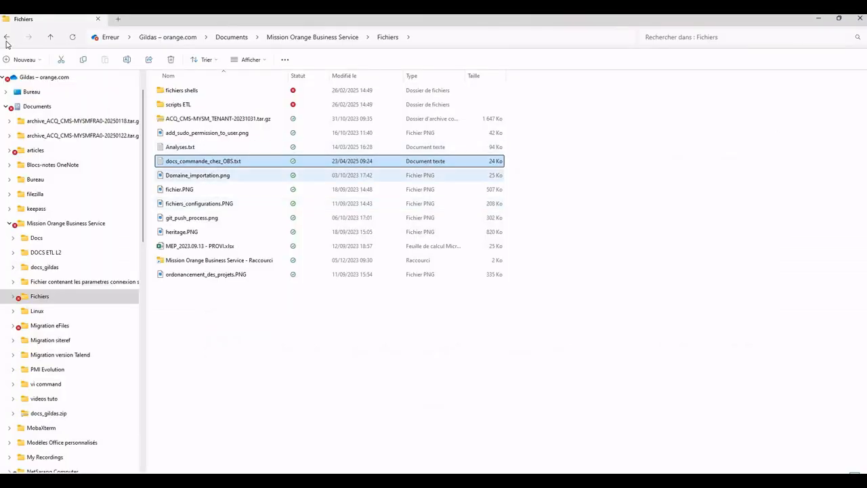
Step: Switch to File Explorer, go back to the sales_history folder, and open customers.csv in Notepad++
click(6, 36)
click(6, 36)
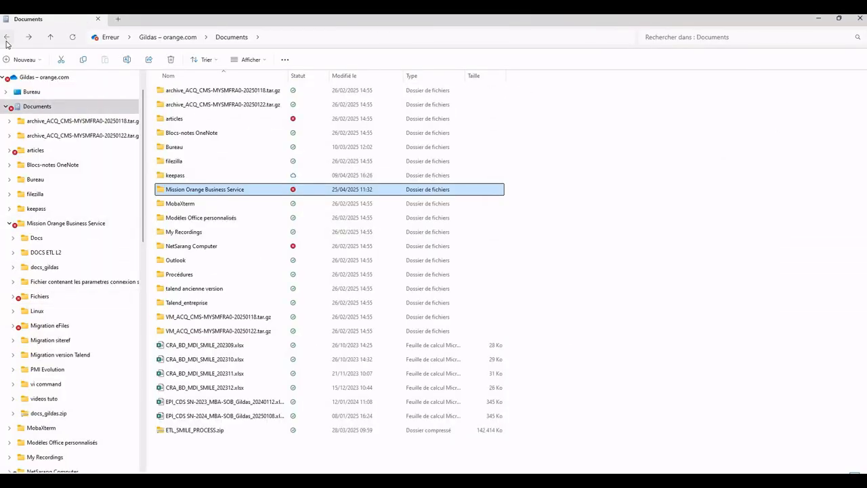
click(6, 37)
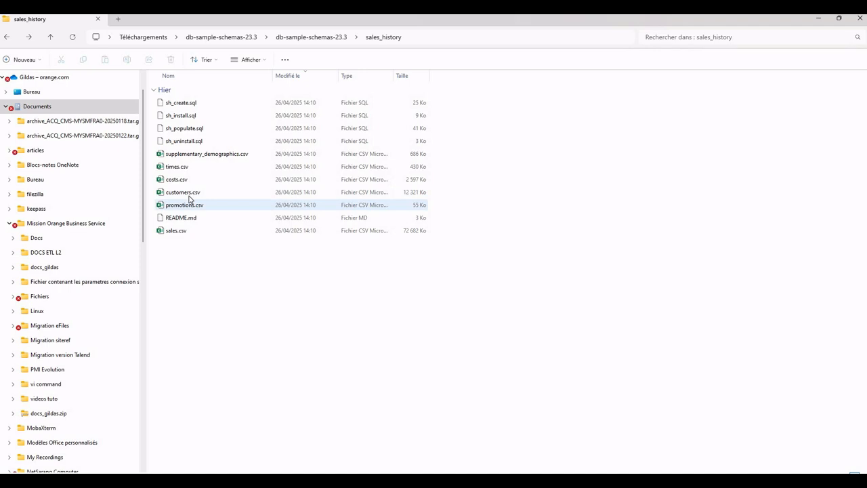
click(190, 195)
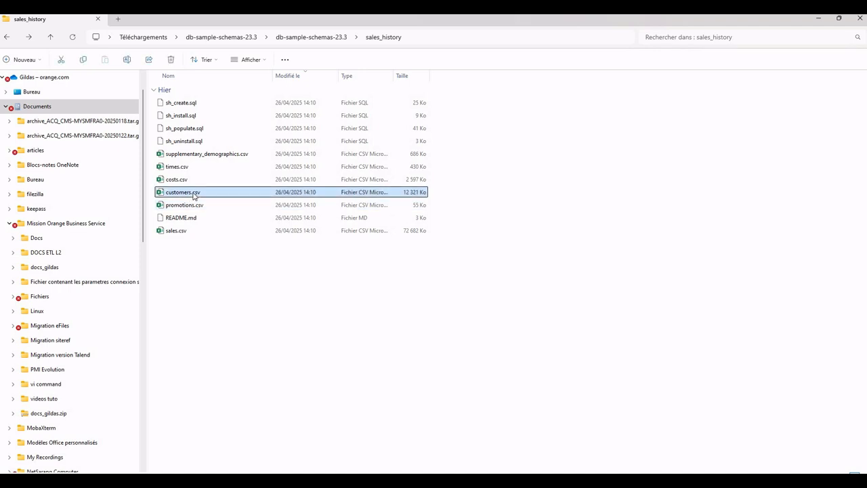
right_click(194, 197)
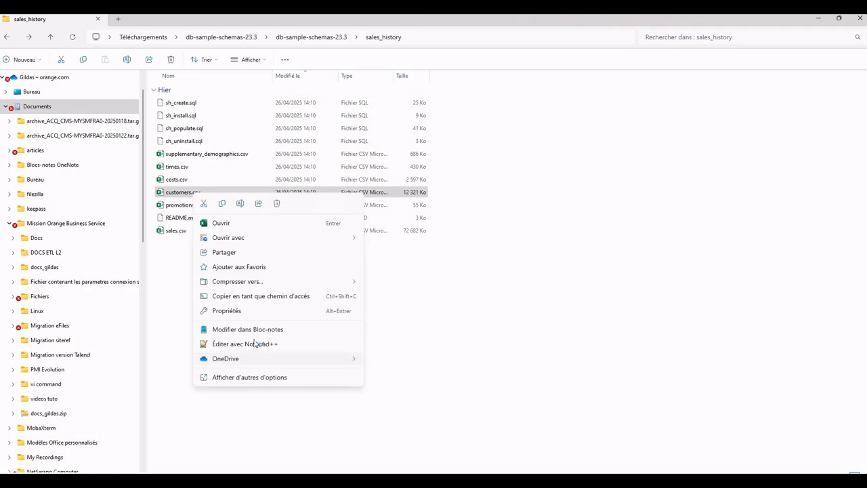
click(255, 344)
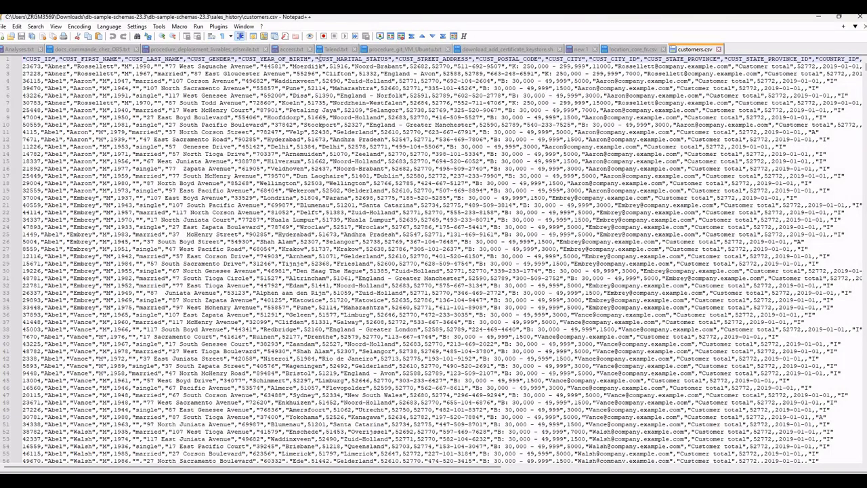
Step: Examine the CUST_MARITAL_STATUS column and its married values in customers.csv, and minimize the Notepad++ window
drag(317, 61, 390, 61)
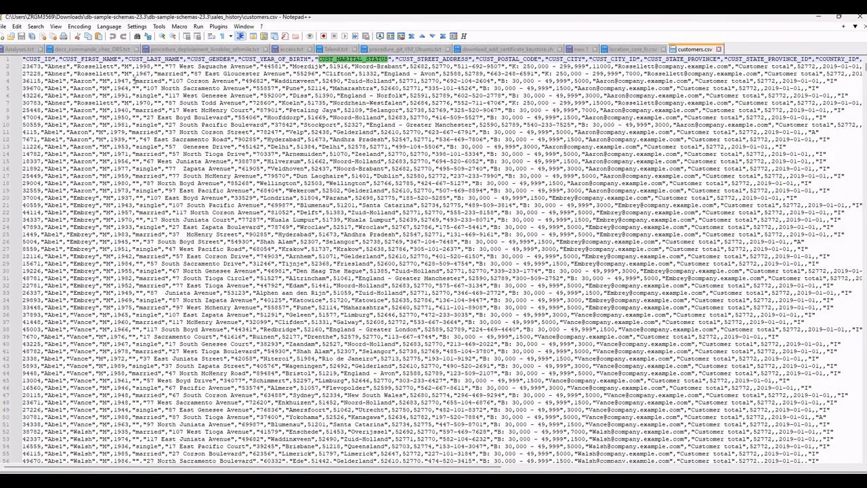
drag(136, 80, 161, 84)
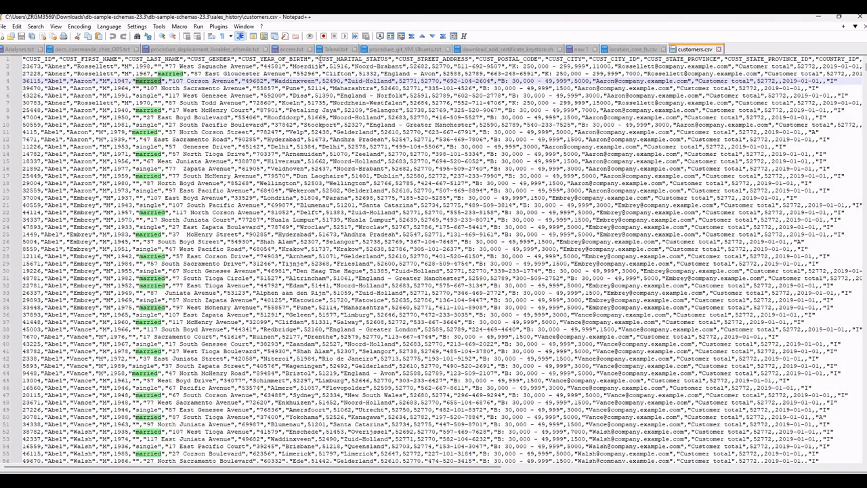
click(820, 18)
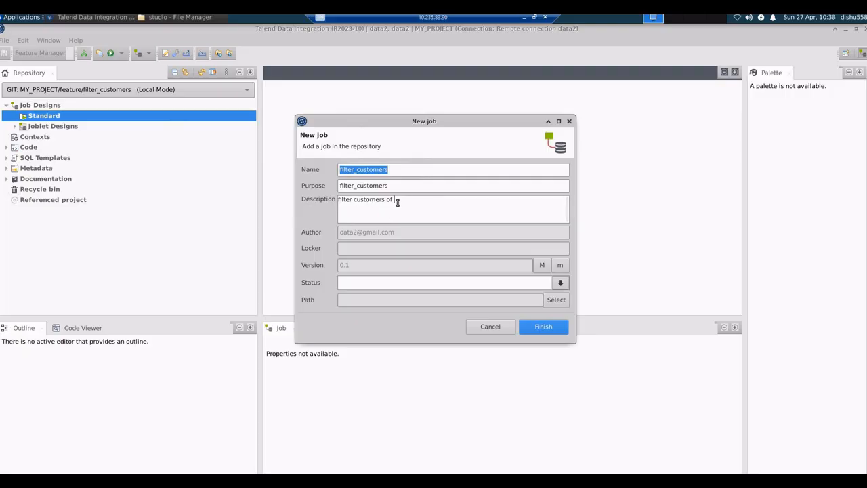
Step: Return to Talend's new job dialog, complete the description with "statut married", set the status to development, and create the job
text(status)
text( mar)
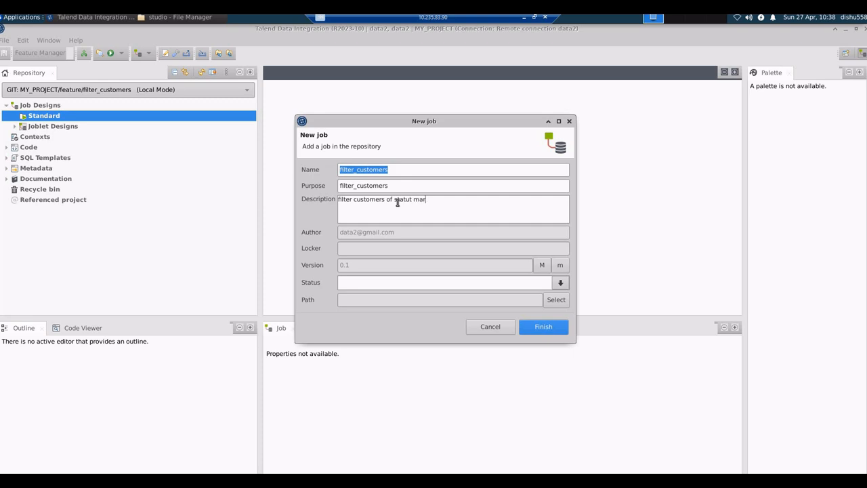
text(ried)
click(531, 282)
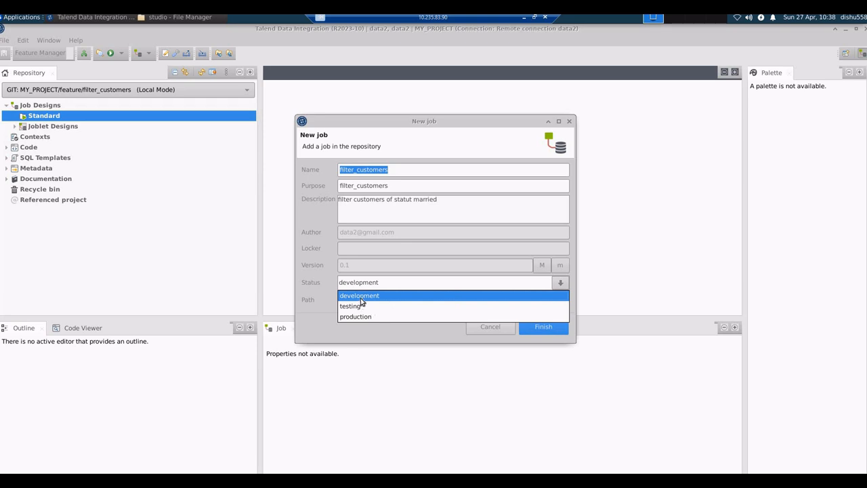
click(379, 296)
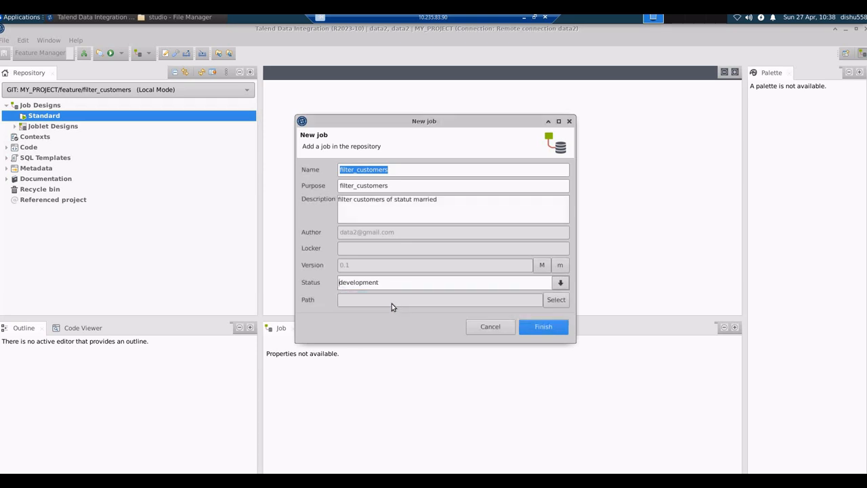
click(543, 328)
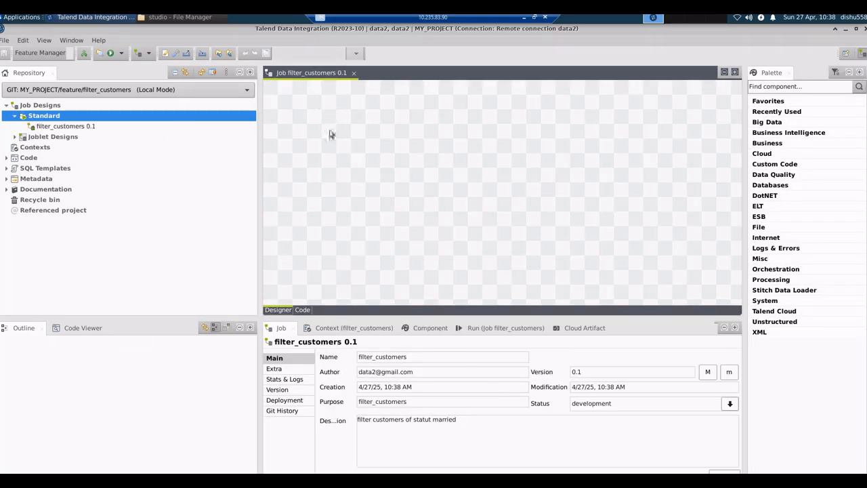
right_click(329, 129)
click(526, 18)
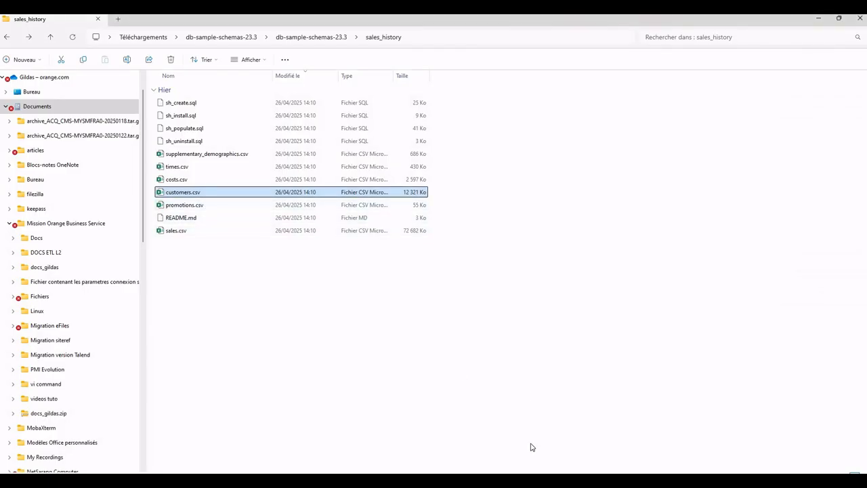
key(alt+Tab)
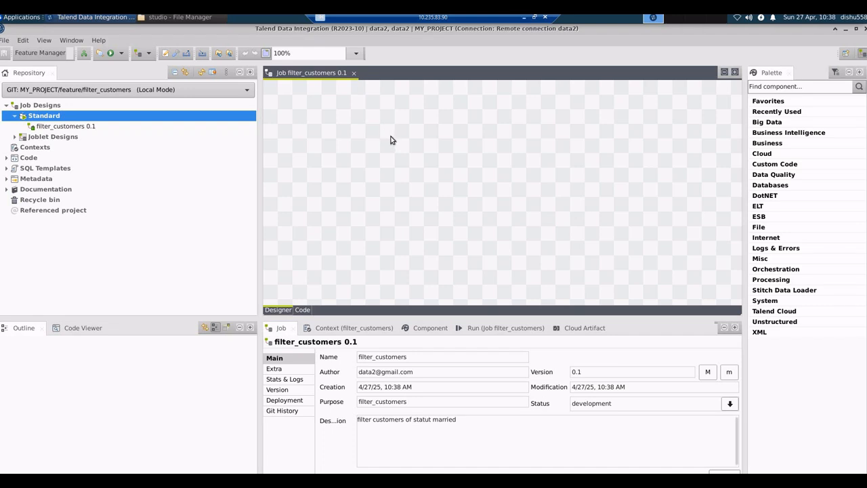
Step: Add a tPrejob component near the upper-left corner of the filter_customers job canvas
text(tpre)
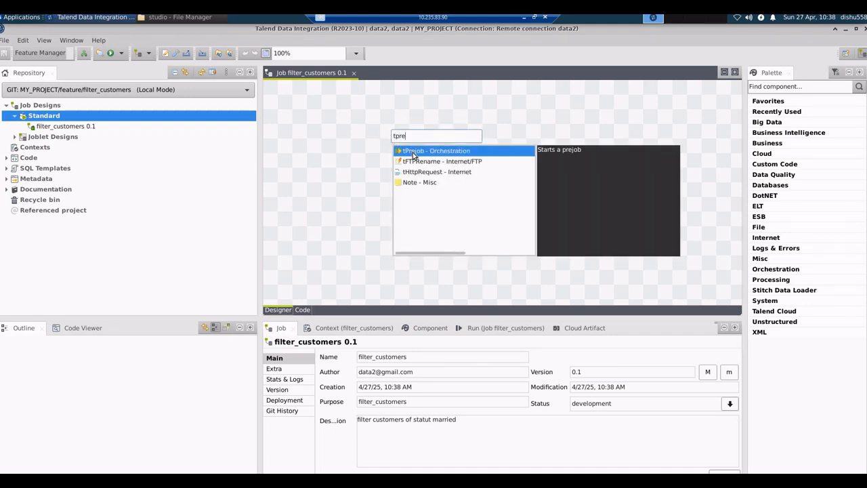
double_click(412, 155)
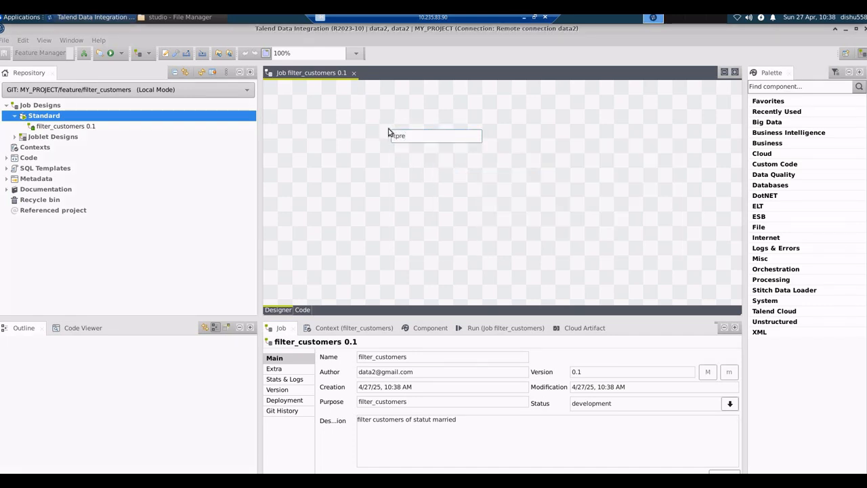
drag(347, 131, 349, 131)
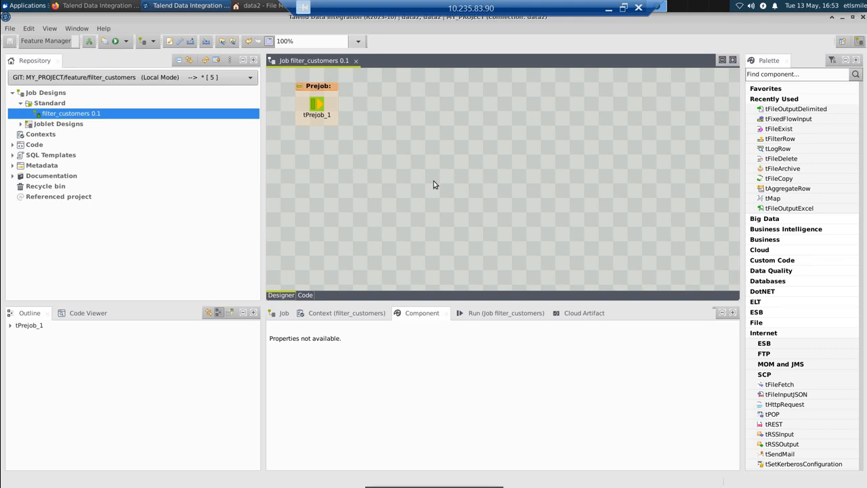
Step: Add a tFixedFlowInput component beside tPrejob_1 on the filter_customers canvas and align the two horizontally
click(362, 110)
text(tf)
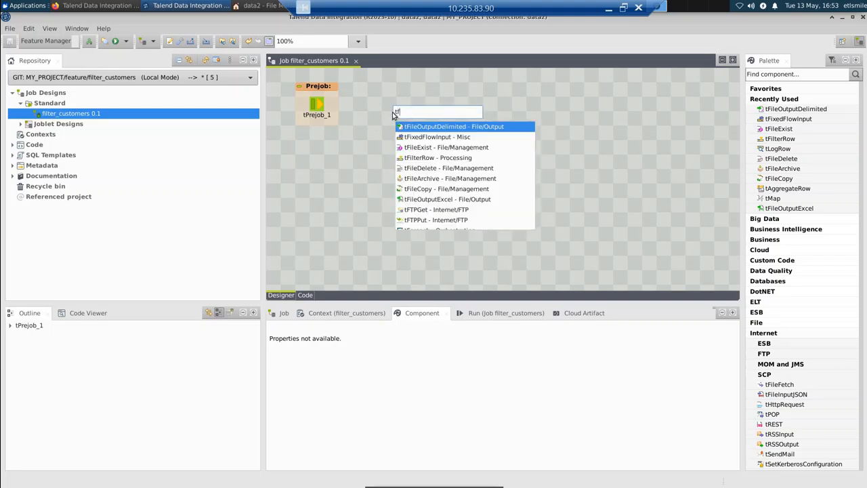
text(ileed)
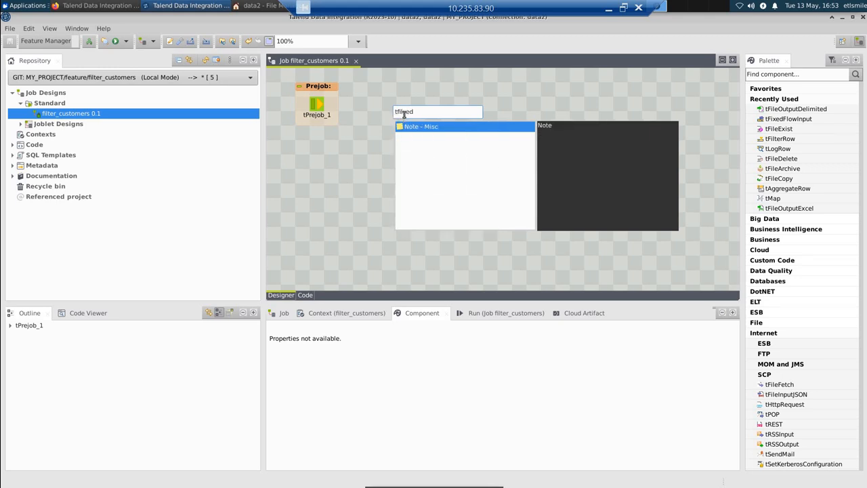
key(BackSpace)
key(BackSpace)
key(BackSpace)
key(BackSpace)
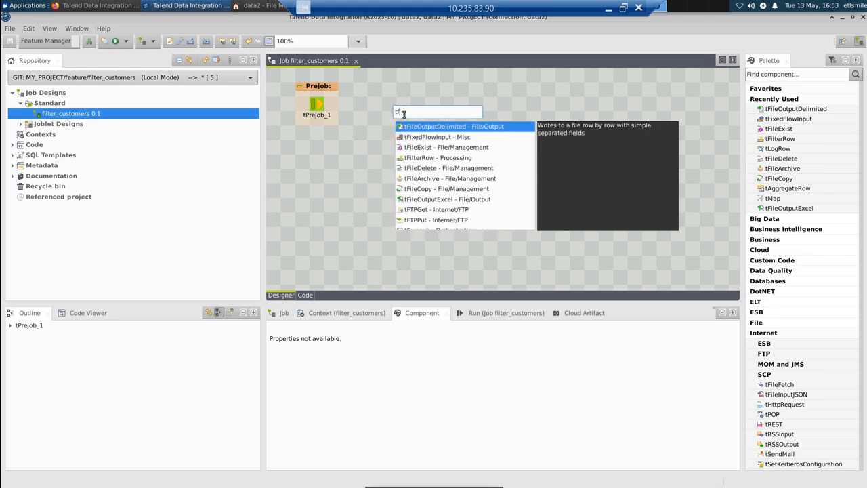
text(ixed)
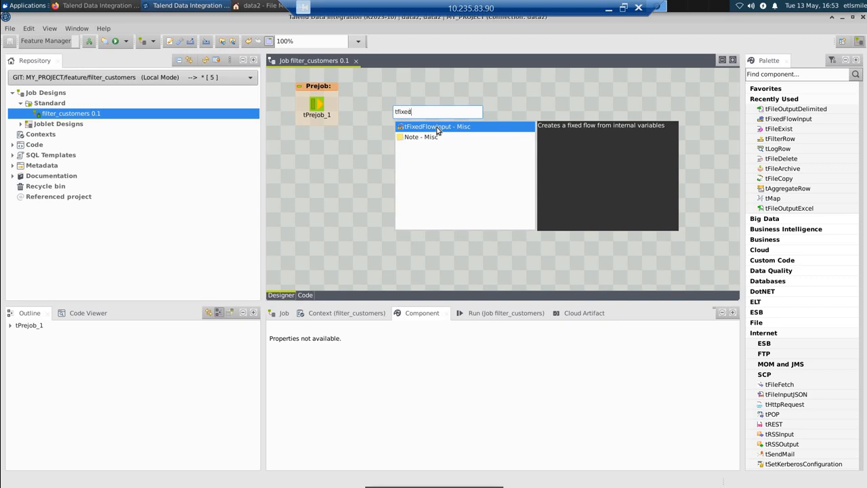
double_click(437, 127)
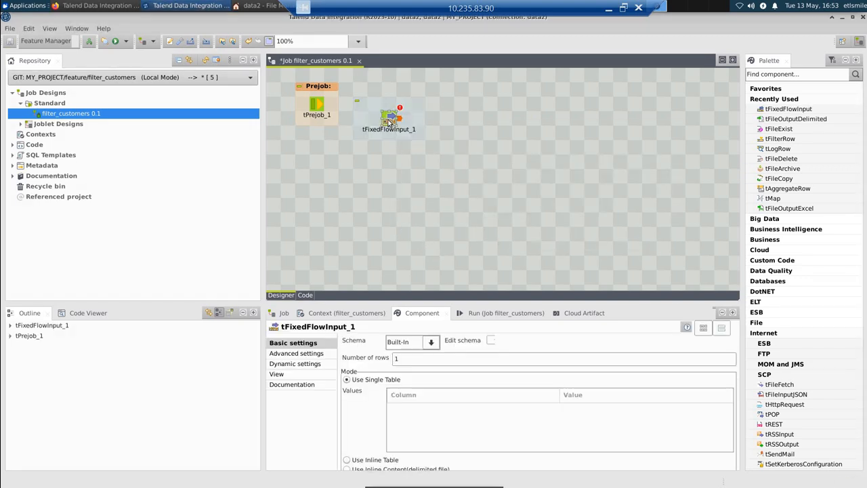
drag(389, 112, 391, 107)
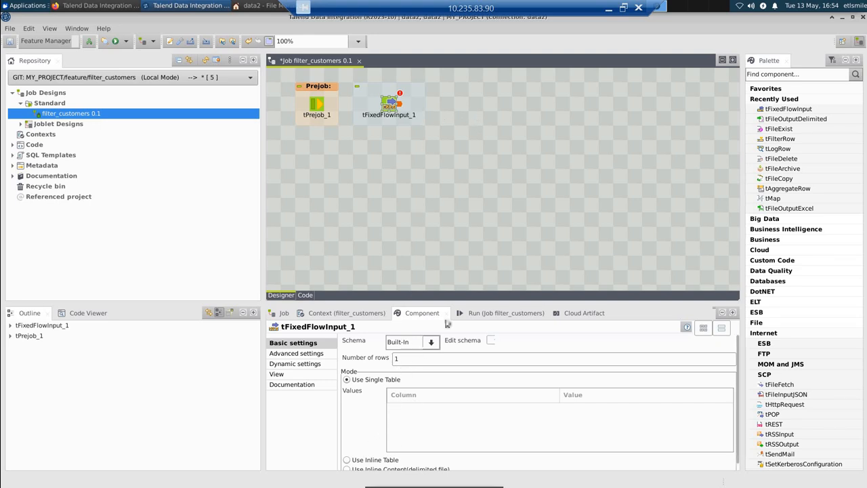
Step: Connect tPrejob_1 to tFixedFlowInput_1 with an On Component Ok trigger
click(318, 106)
right_click(318, 106)
mouse_move(401, 112)
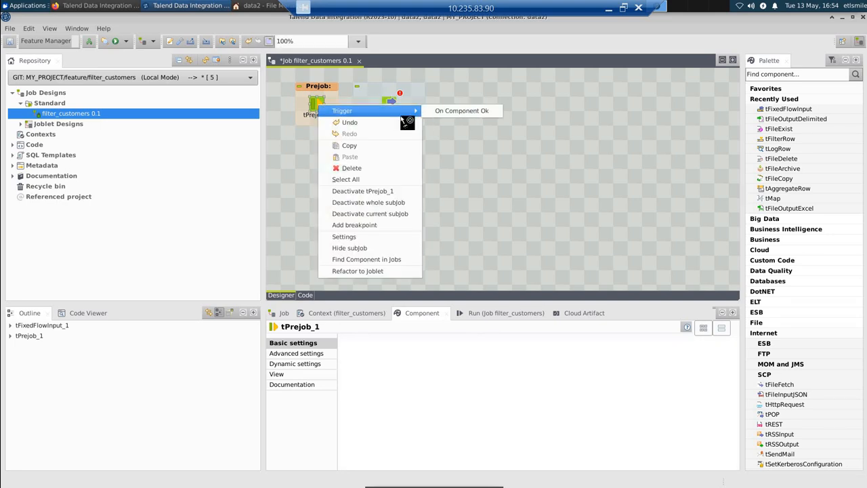
click(462, 111)
click(391, 103)
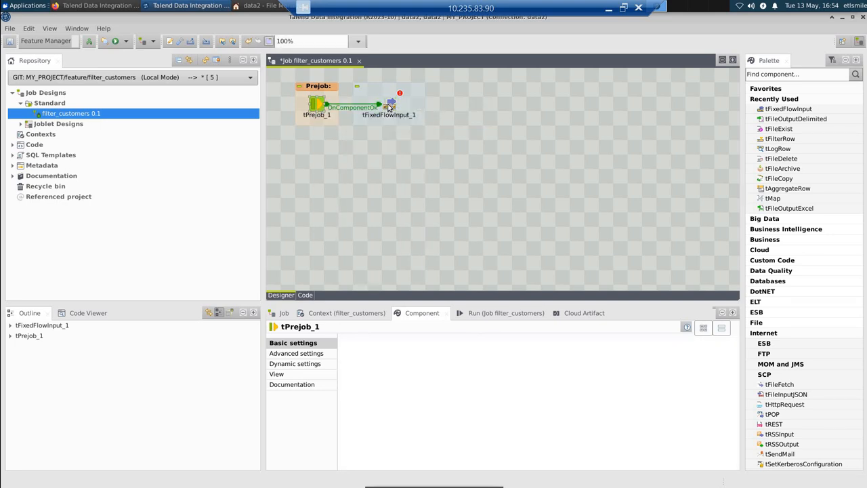
Step: Enlarge the component settings of tFixedFlowInput_1 and add a String column named message to its schema
double_click(427, 314)
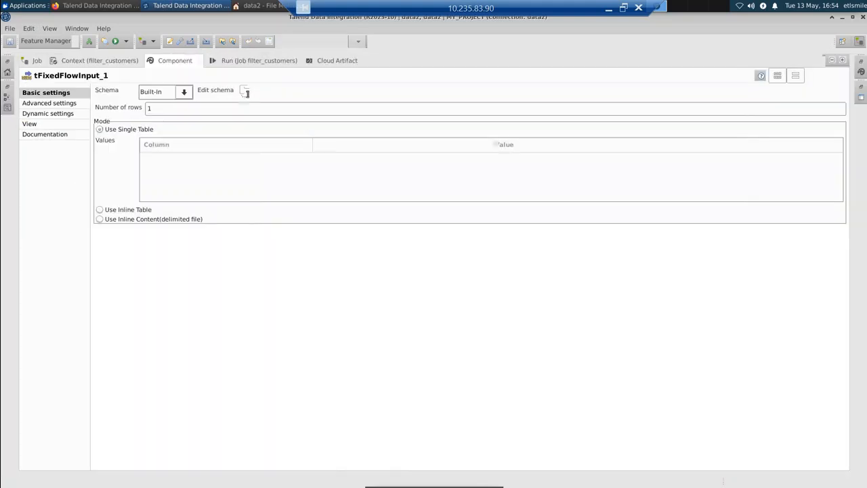
click(245, 92)
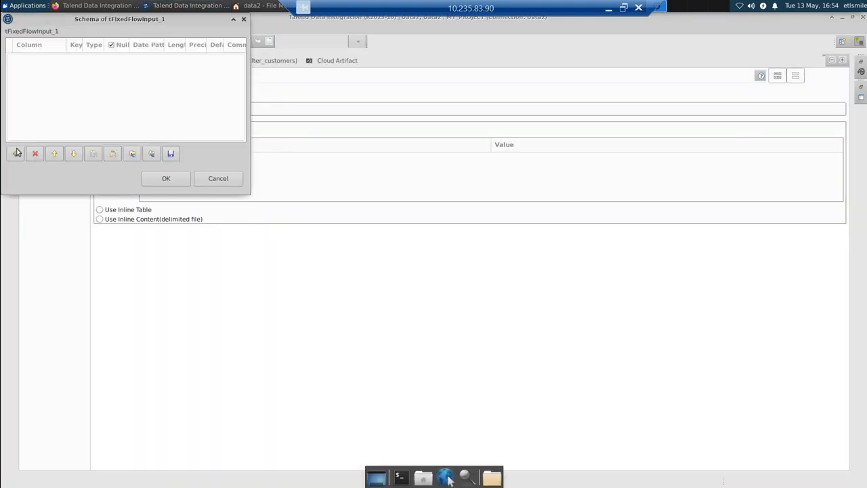
click(17, 153)
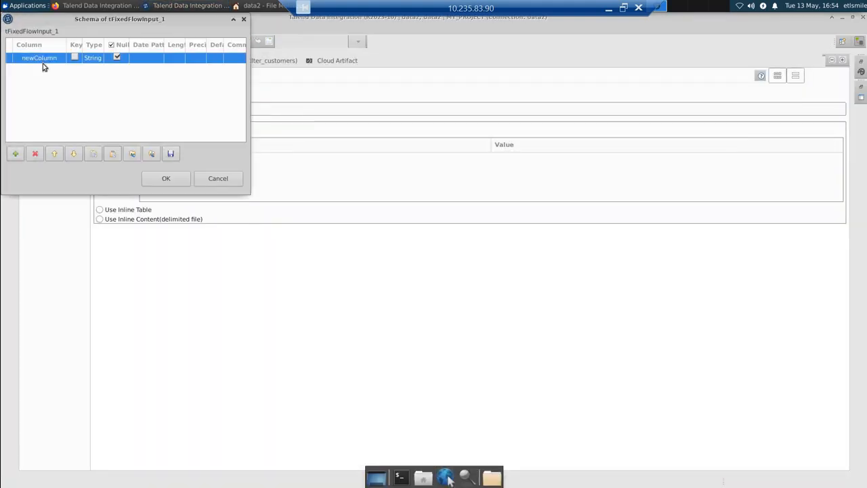
click(43, 63)
text(mess)
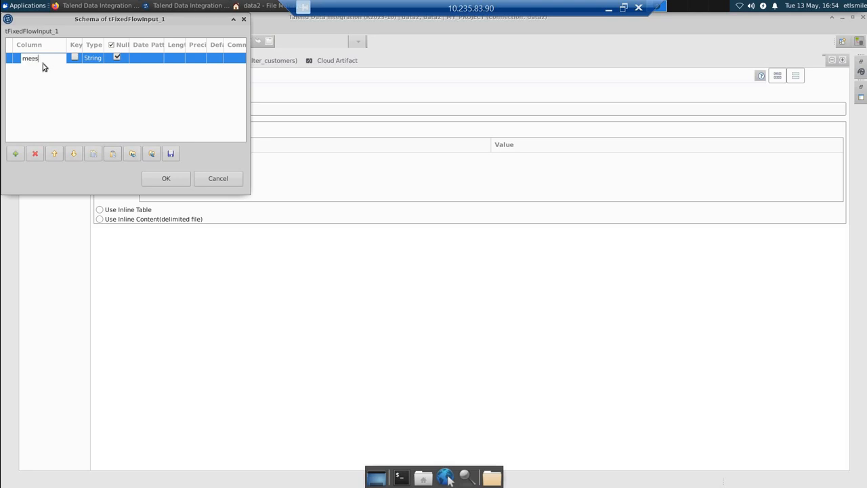
text(age)
click(187, 183)
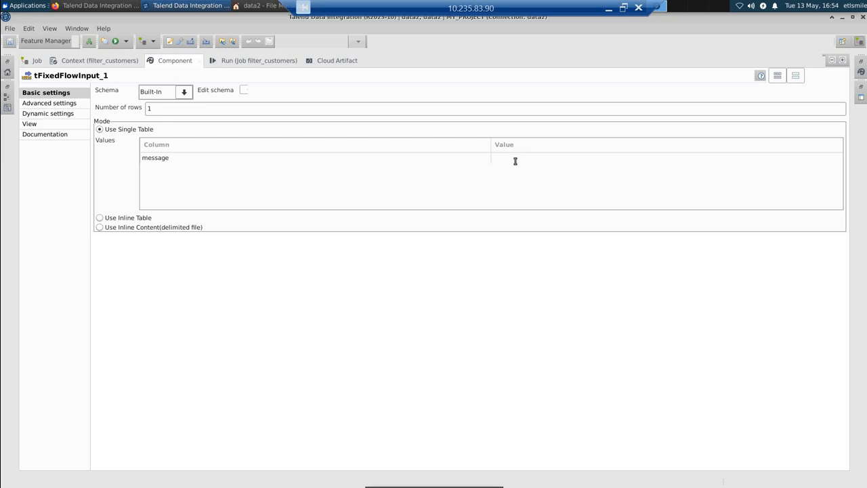
Step: Set the message value to TalendDate.getDate("CCYY-MM-DD hh:mm:ss") + " : Start of job "+jobName, and restore the normal workspace layout
click(515, 160)
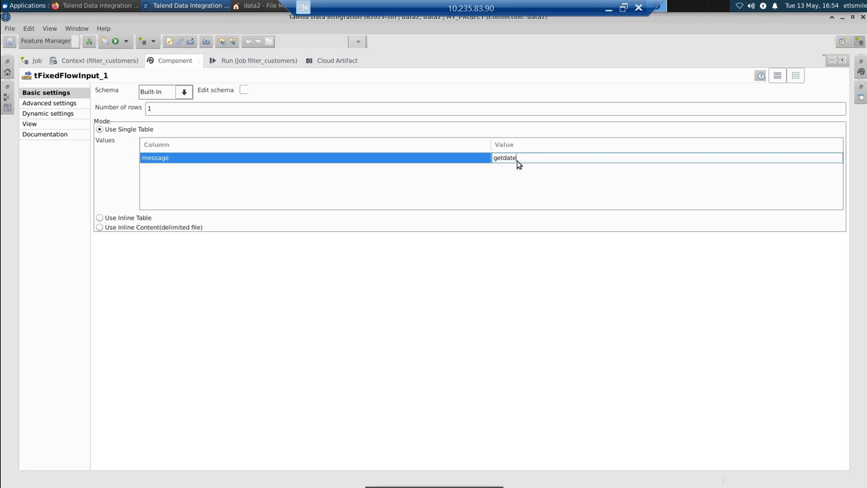
key(ctrl+space)
key(Return)
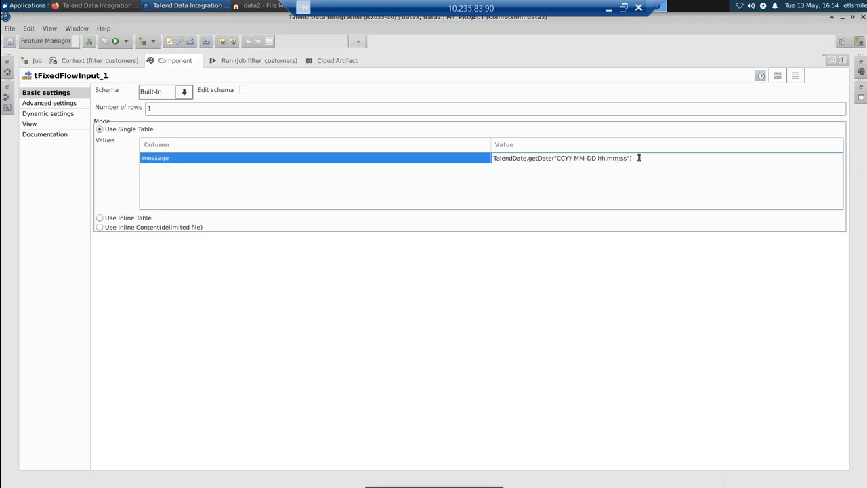
key(shift+End)
key(End)
text(f job "+jobNa)
key(ctrl+space)
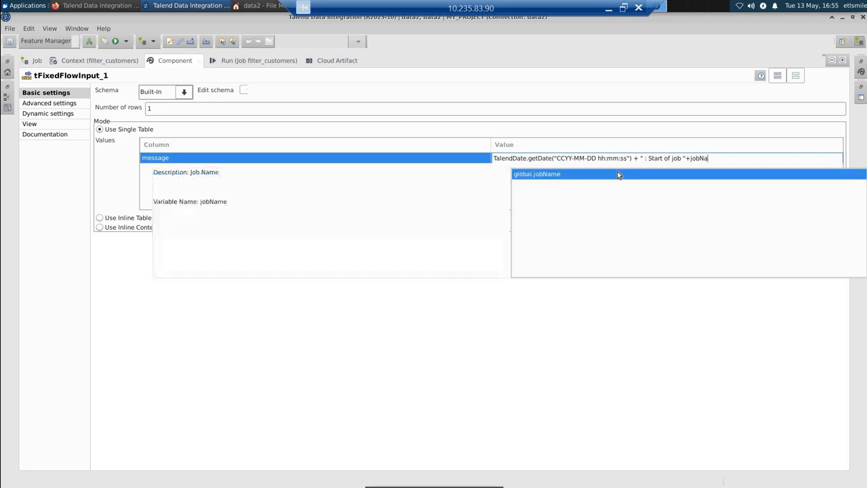
double_click(622, 175)
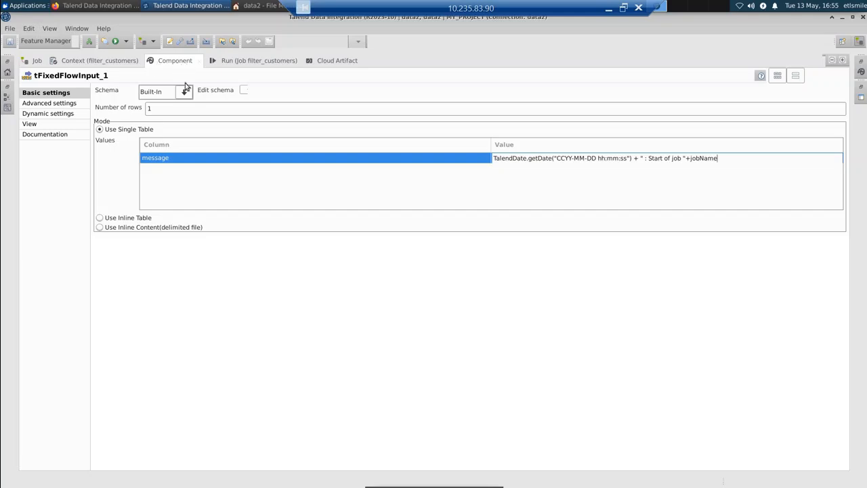
double_click(175, 61)
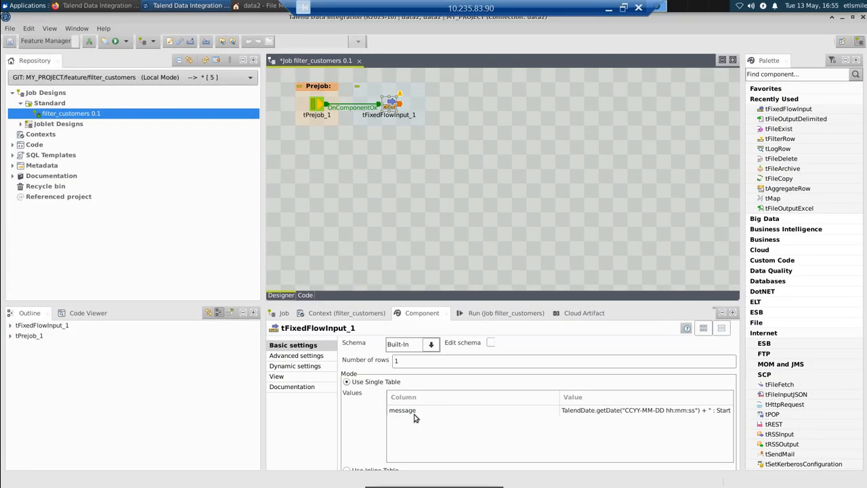
Step: Add a tFileOutputDelimited component beside tFixedFlowInput_1 on the job canvas
click(454, 121)
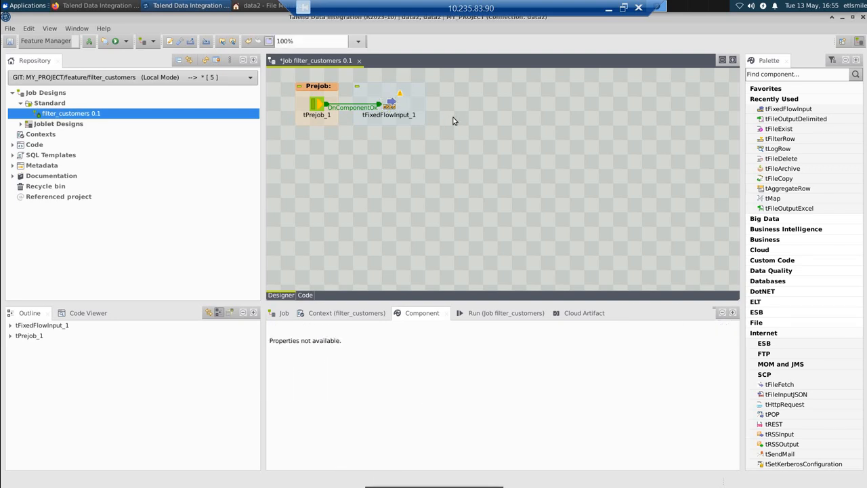
text(tf)
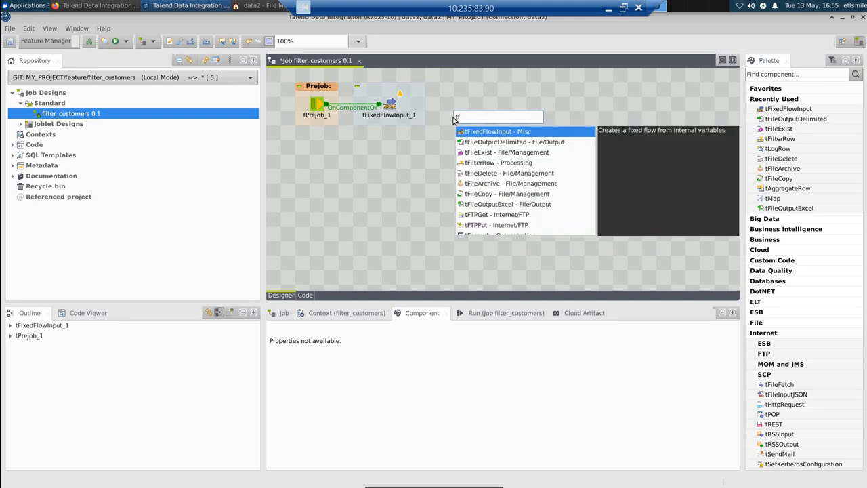
text(ileoutpoutde)
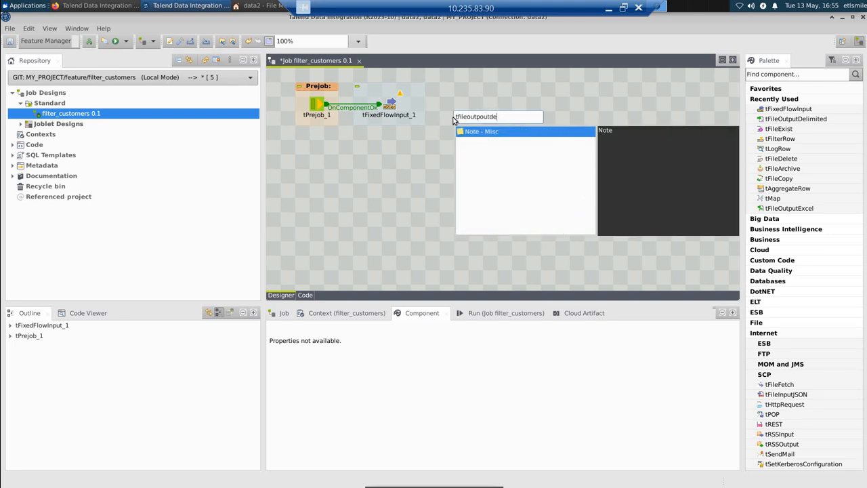
key(BackSpace)
key(BackSpace)
key(BackSpace)
key(BackSpace)
key(BackSpace)
key(BackSpace)
key(BackSpace)
key(BackSpace)
key(BackSpace)
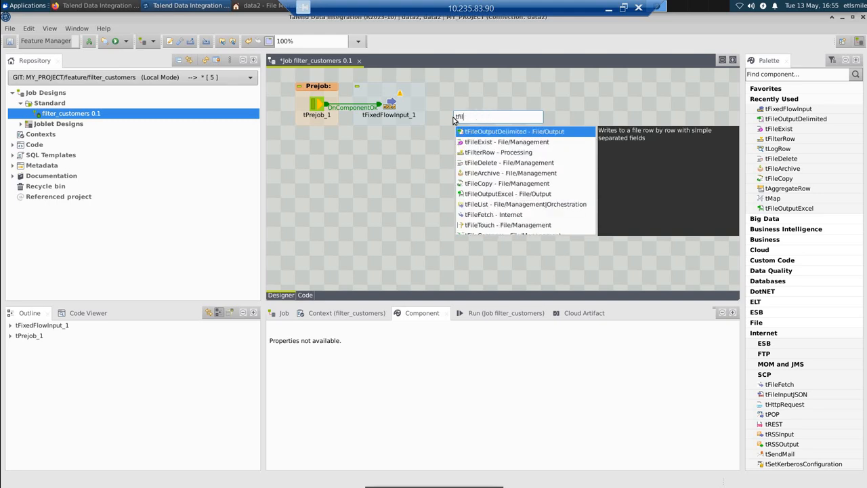
text(eout)
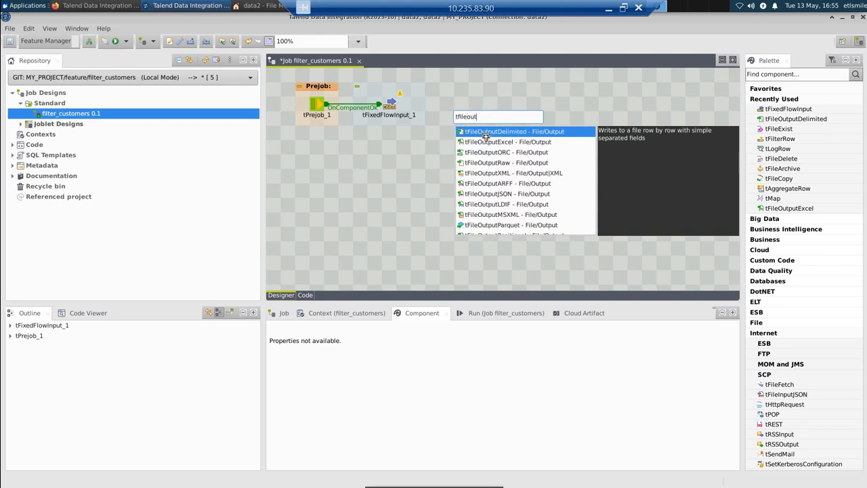
double_click(486, 135)
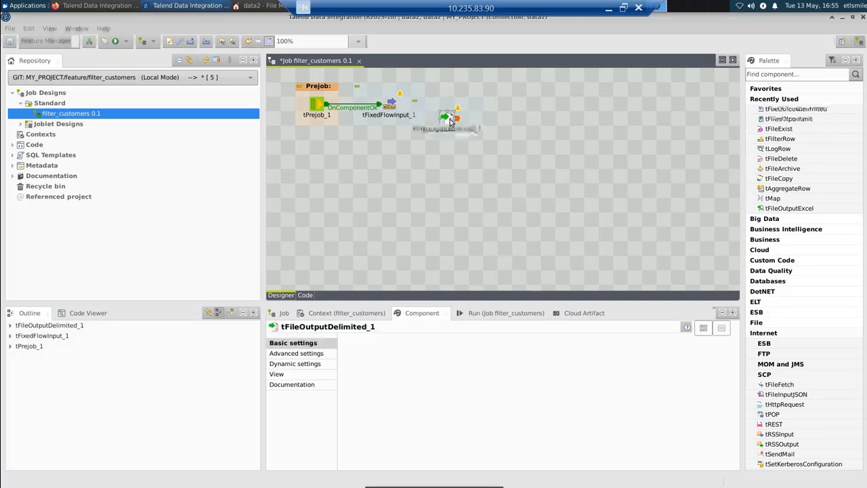
Step: Connect tFixedFlowInput_1 to tFileOutputDelimited_1 with a Main row
right_click(394, 109)
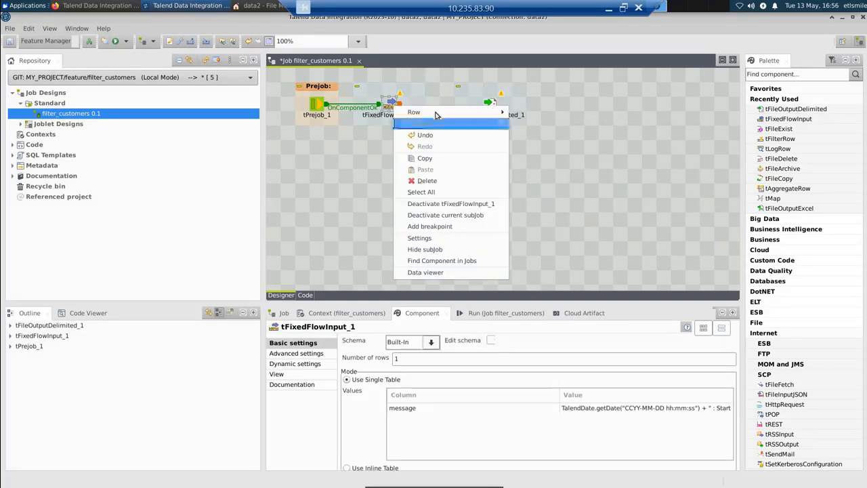
mouse_move(474, 112)
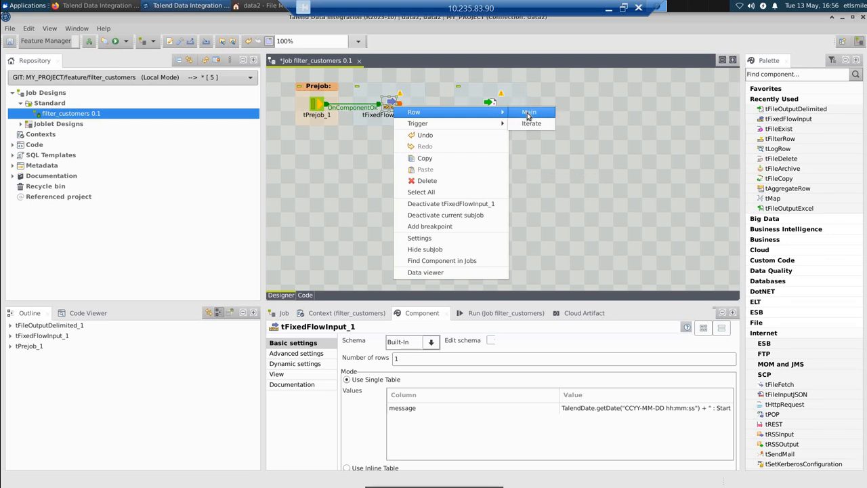
click(528, 116)
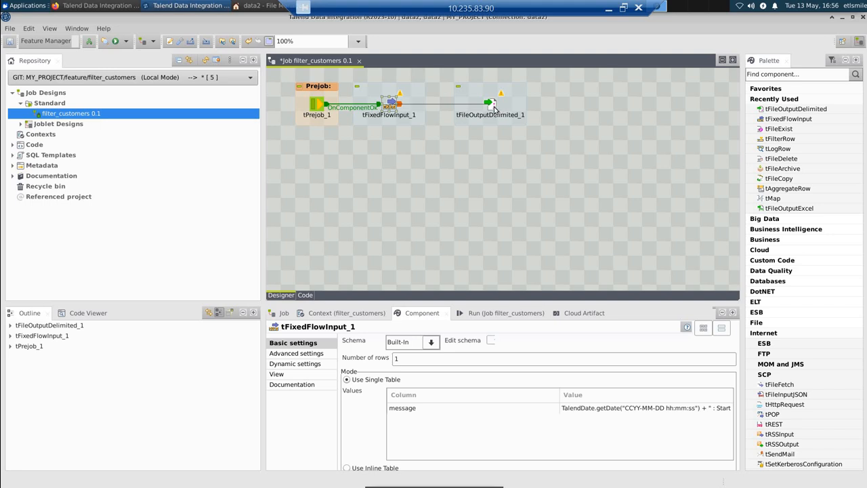
click(494, 108)
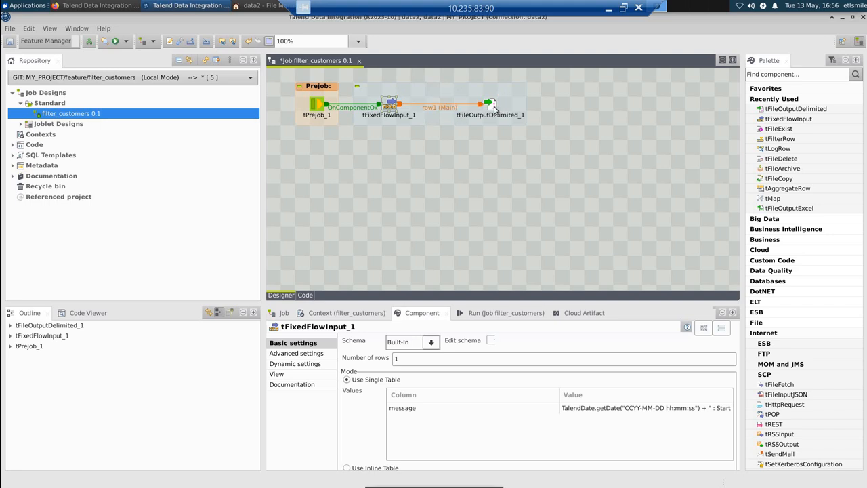
Step: Set the label format of the tFileOutputDelimited_1 component to log_file
click(298, 375)
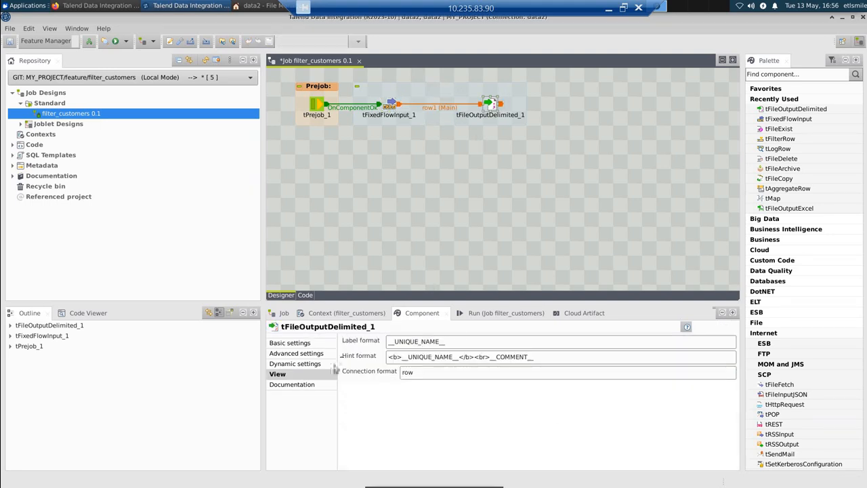
click(312, 384)
click(480, 116)
drag(447, 344, 379, 340)
double_click(407, 343)
text(lo)
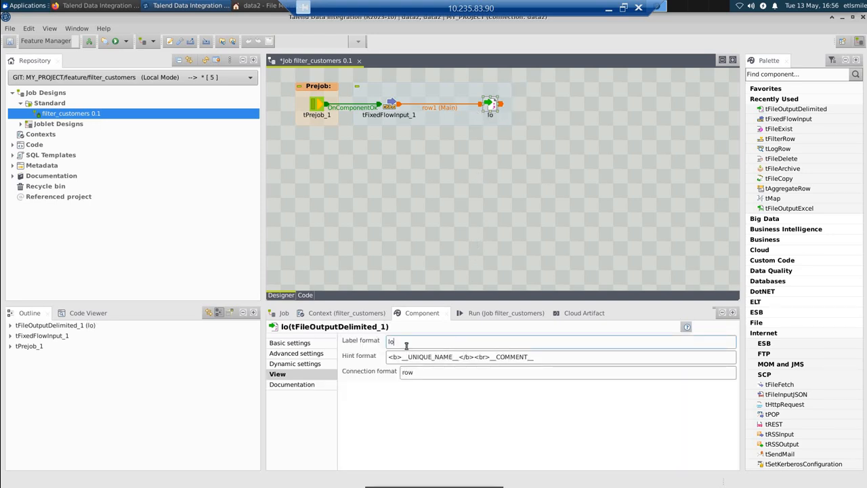
text(g_file)
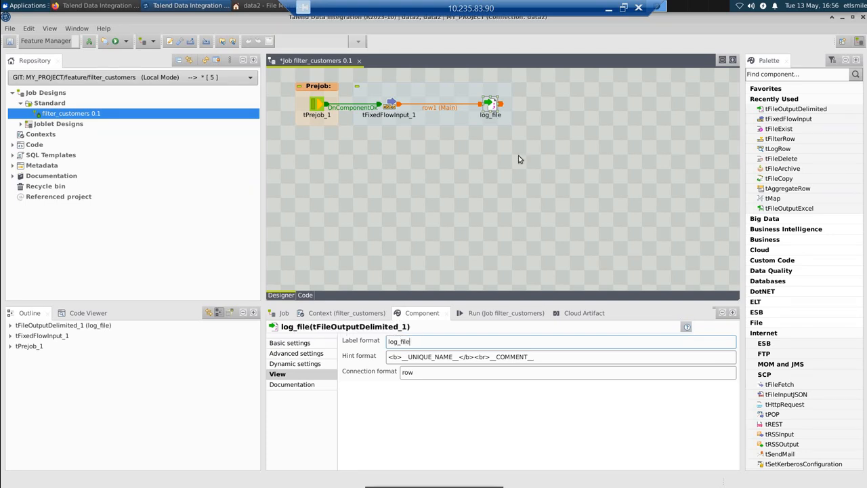
Step: Open the basic settings of the log_file component and its File Name for editing
click(493, 110)
click(492, 110)
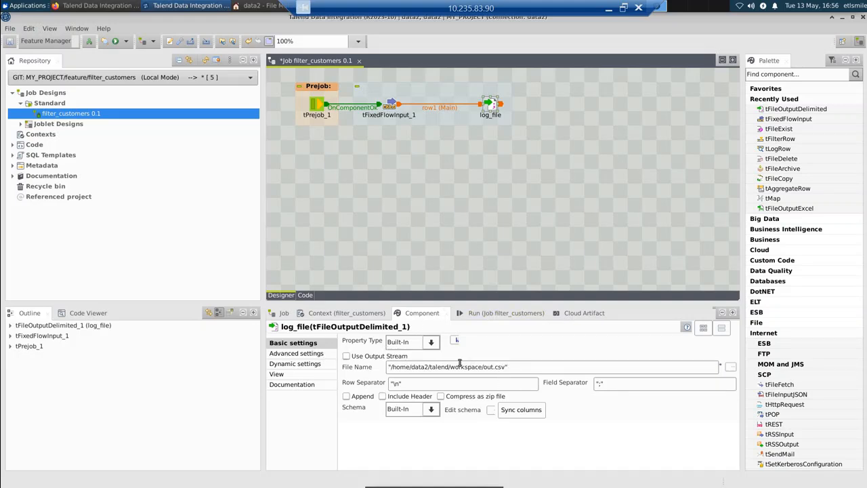
click(490, 370)
click(494, 370)
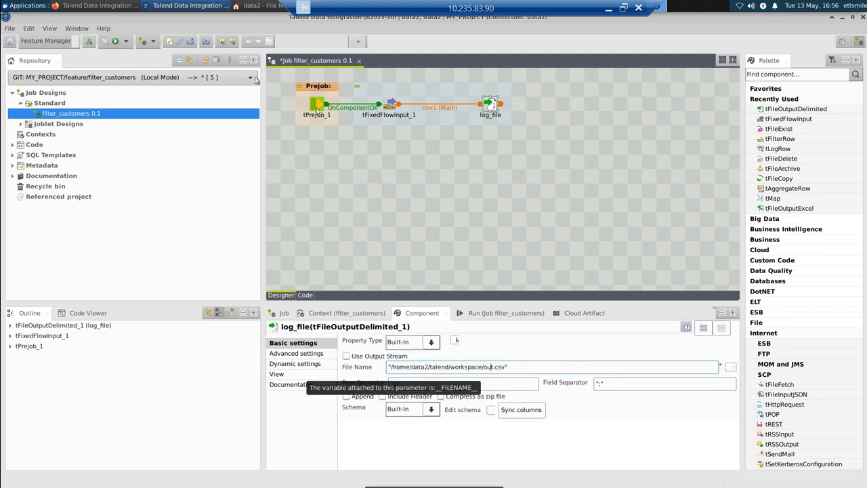
Step: Switch to the file manager and create a folder named log in /home/data2
click(248, 10)
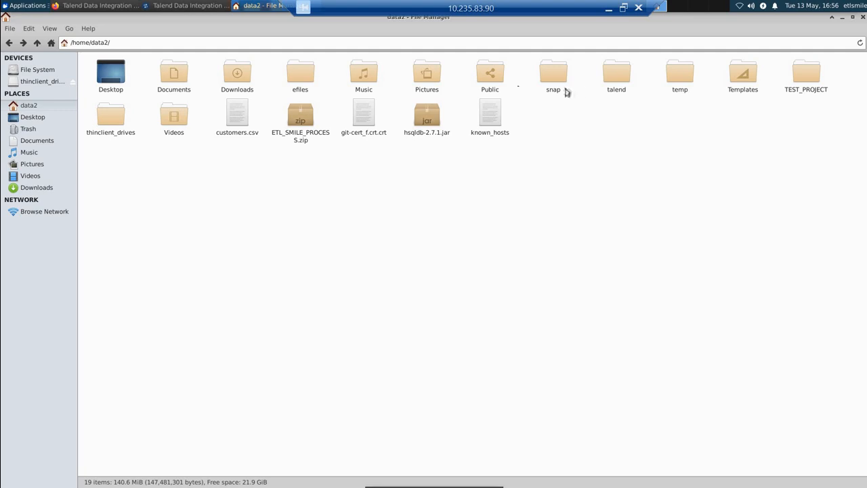
right_click(565, 168)
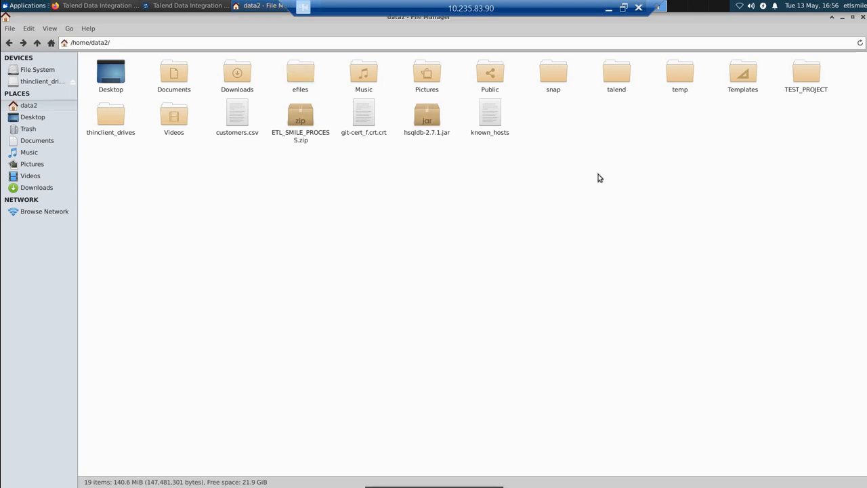
click(607, 172)
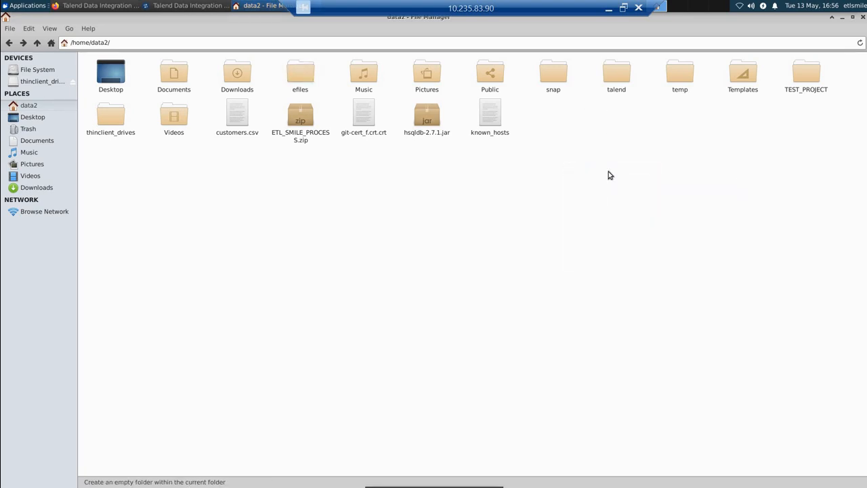
text(log)
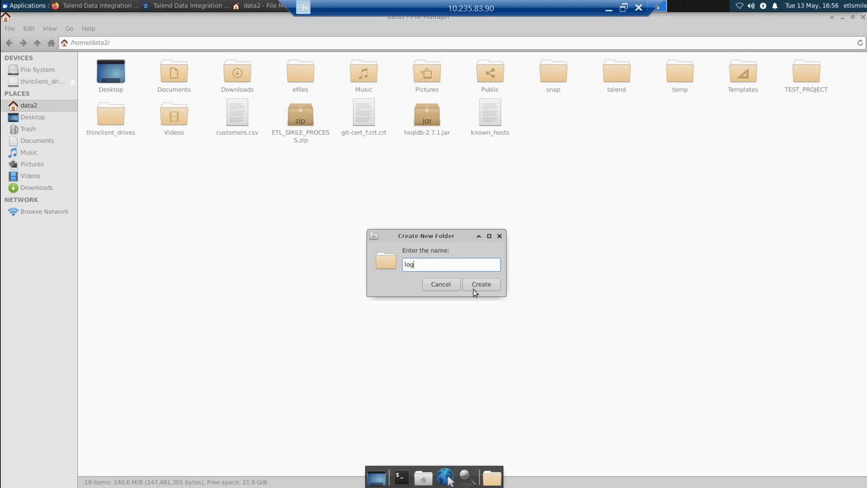
click(482, 284)
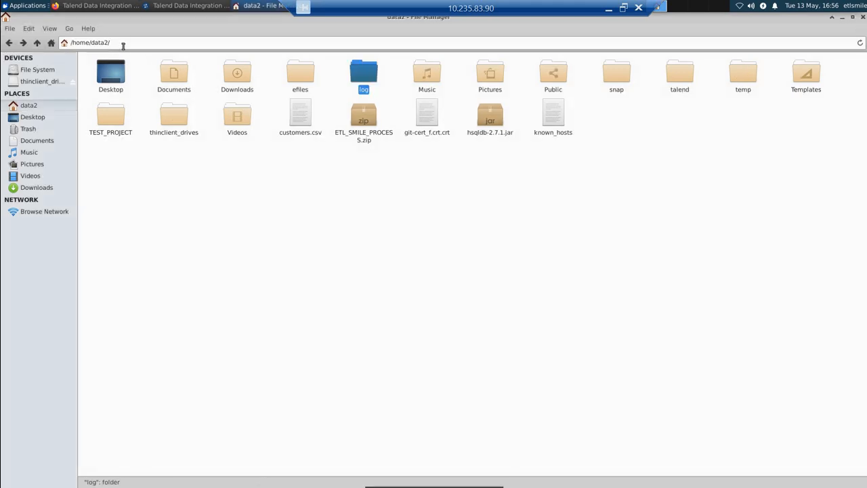
Step: Copy the log folder's path and, in Talend Studio, set the File Name of log_file to "/home/data2/log/"
double_click(368, 71)
triple_click(127, 47)
key(ctrl+c)
key(alt+Tab)
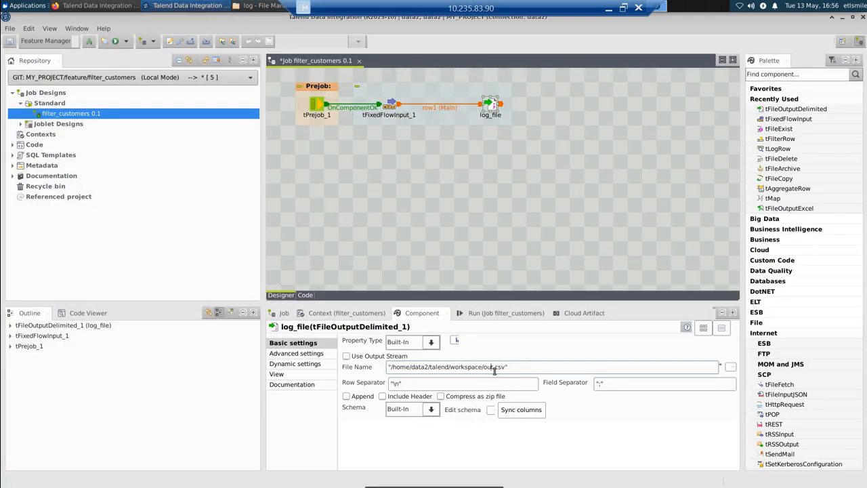
drag(482, 367, 392, 367)
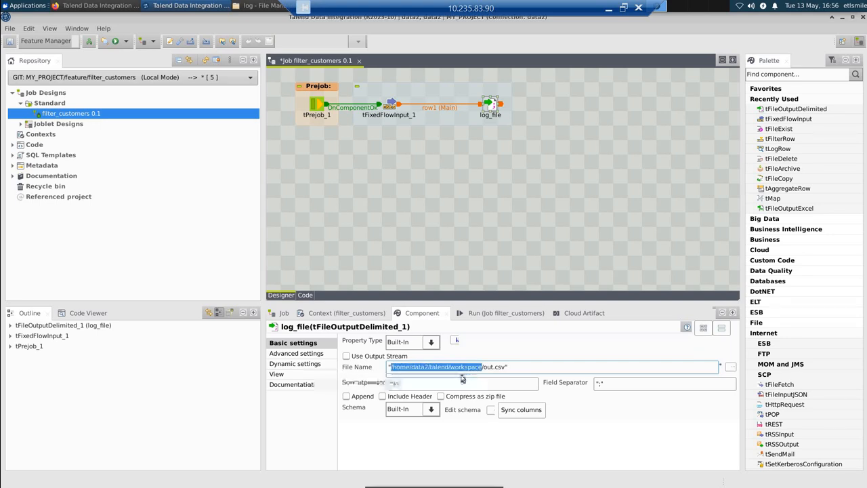
key(ctrl+v)
drag(463, 368, 441, 366)
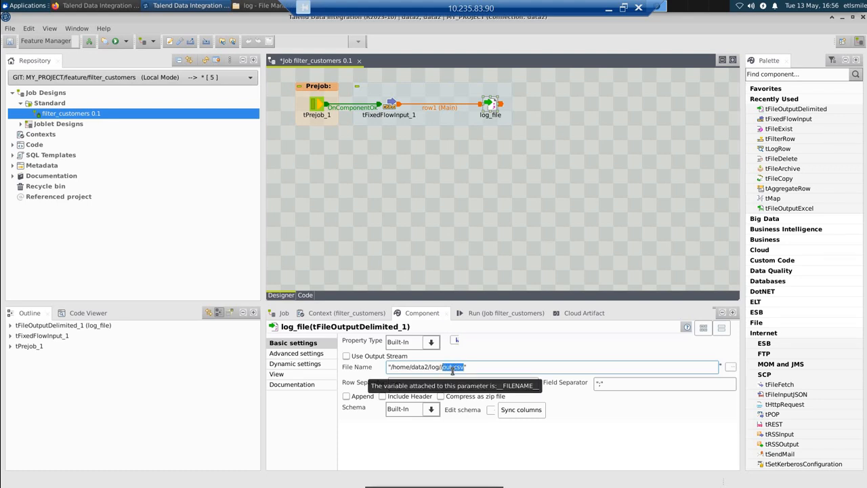
key(BackSpace)
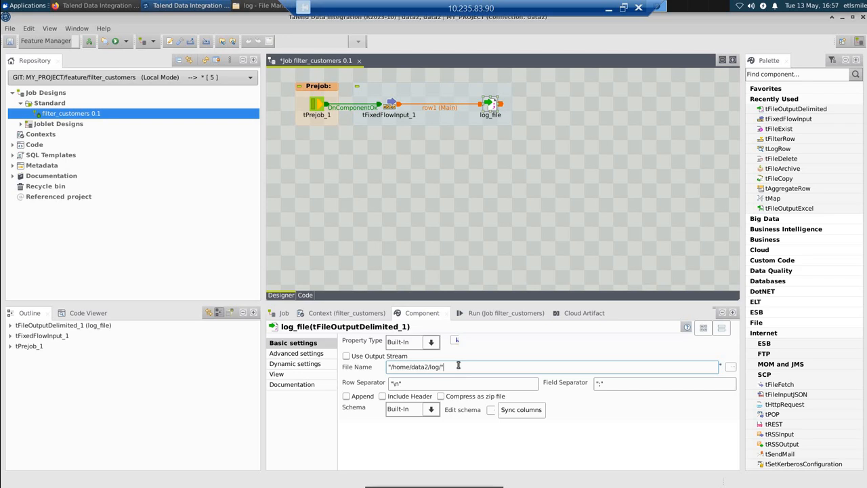
Step: Append +TalendDate.getDate("CCYY-MM-DD")+".log" to the File Name of the log_file component
text(+)
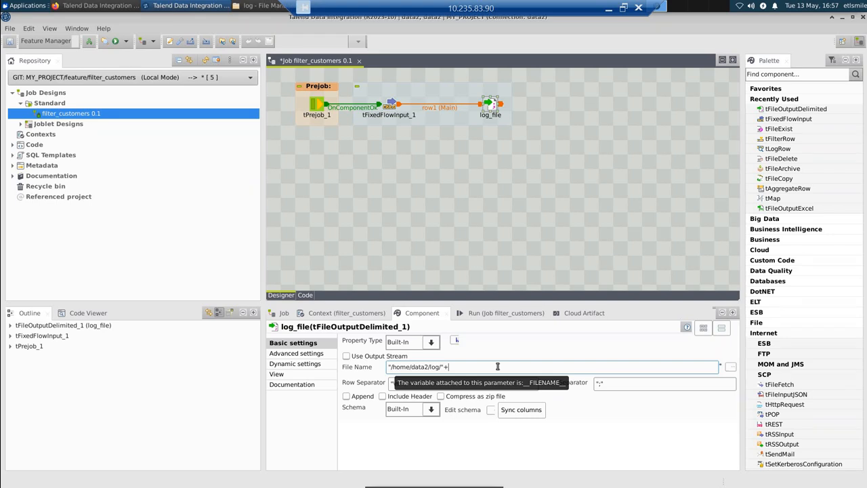
text(getdat)
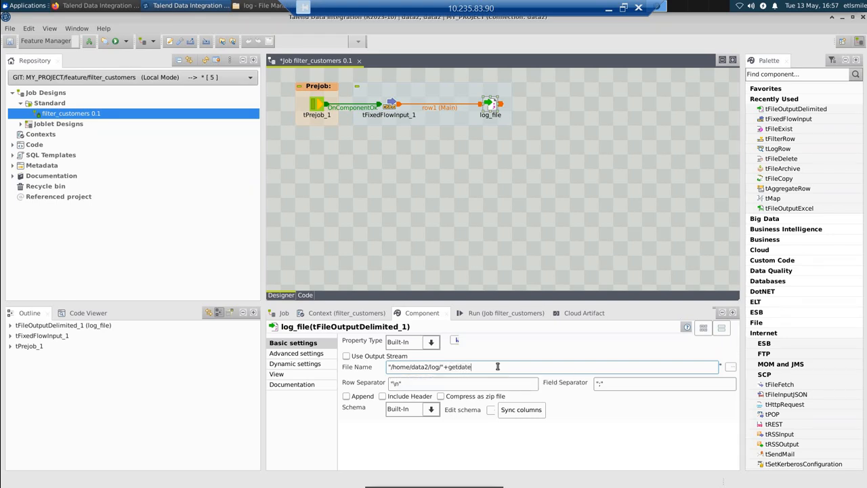
text(e)
key(ctrl+space)
key(Return)
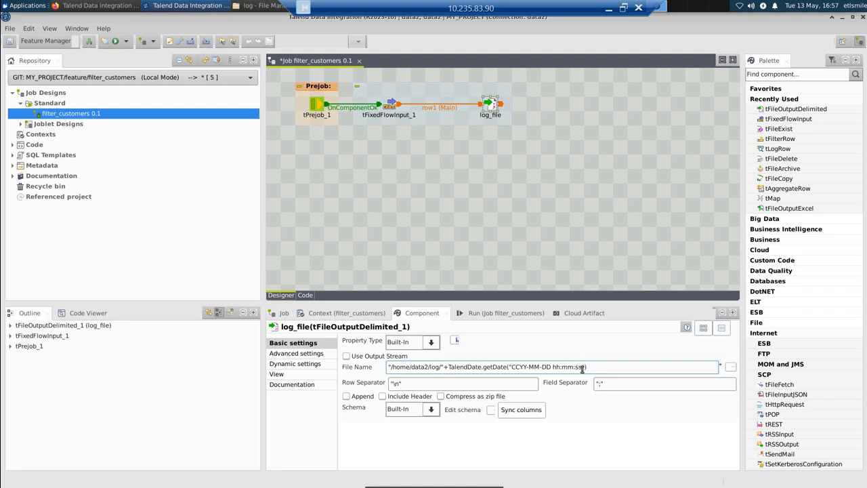
key(BackSpace)
key(BackSpace)
key(BackSpace)
key(BackSpace)
key(BackSpace)
key(BackSpace)
key(BackSpace)
key(BackSpace)
key(BackSpace)
text(+)
text(".log")
click(330, 167)
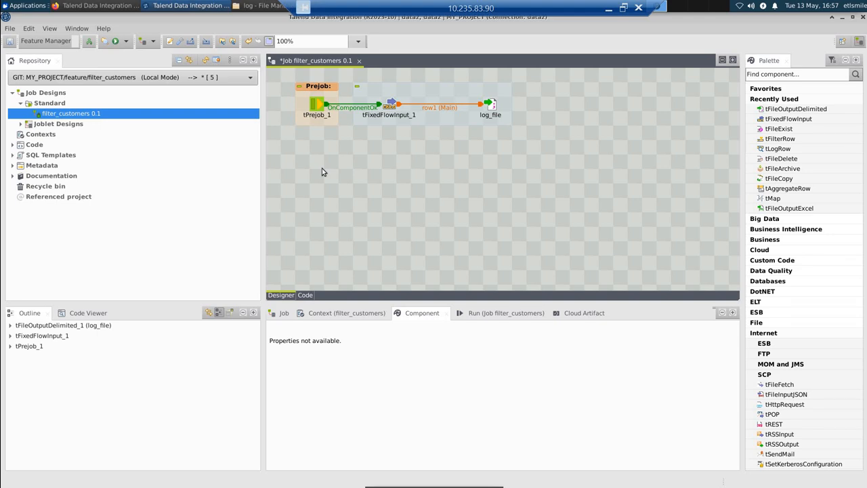
Step: Switch to the file manager and open customers.csv from /home/data2 with Text Editor
click(249, 10)
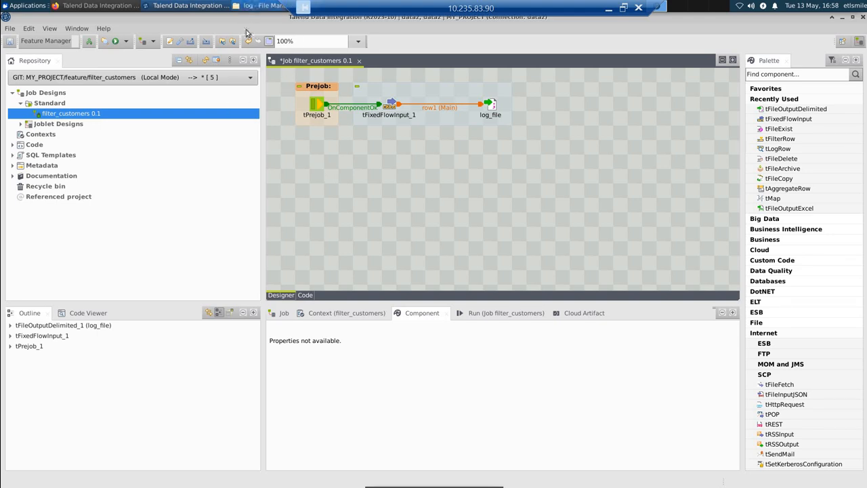
key(alt+Up)
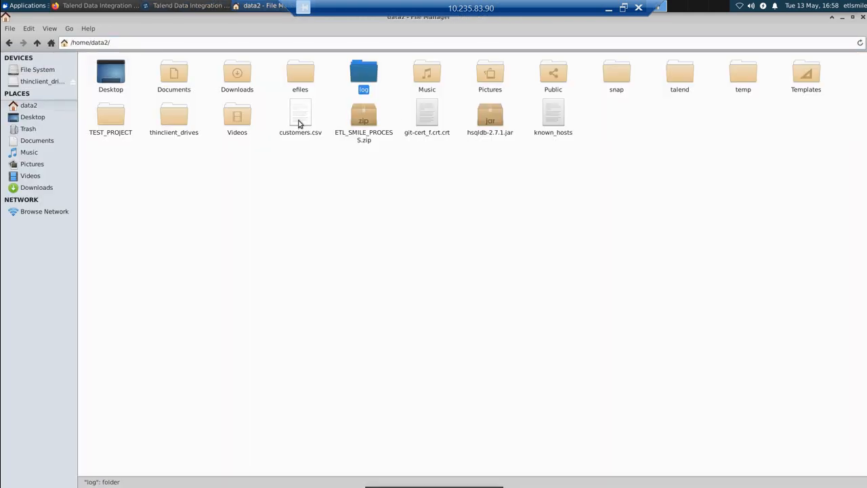
right_click(298, 123)
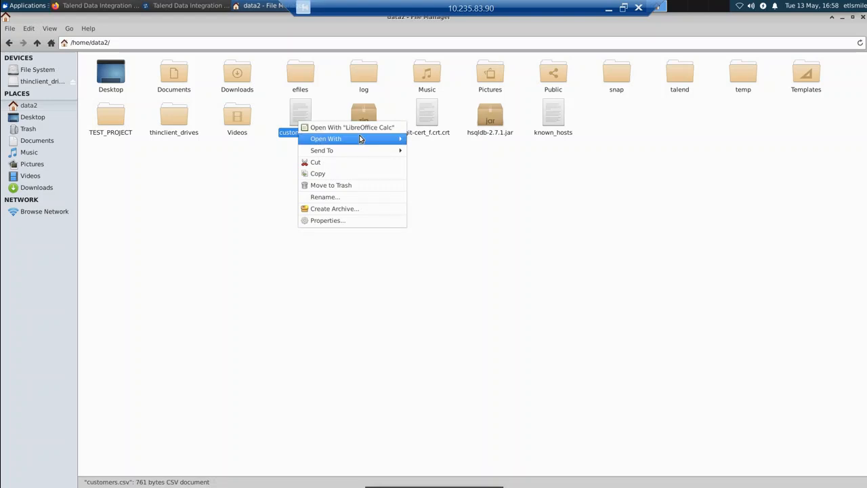
mouse_move(352, 144)
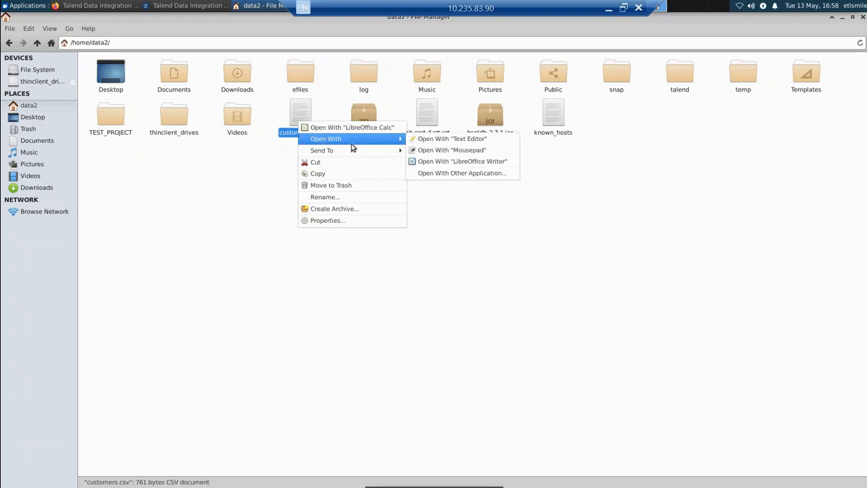
click(458, 139)
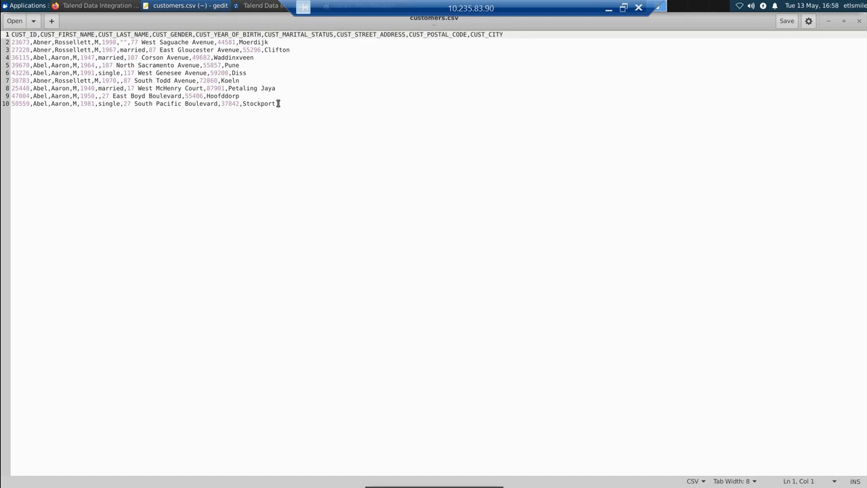
Step: Examine the customer records in customers.csv, especially the marital status values
drag(276, 103, 11, 34)
click(82, 47)
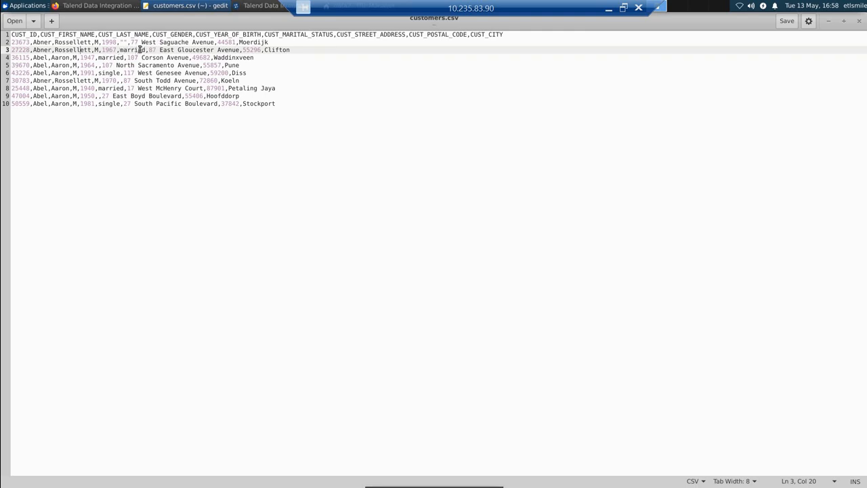
drag(119, 49, 144, 49)
click(119, 103)
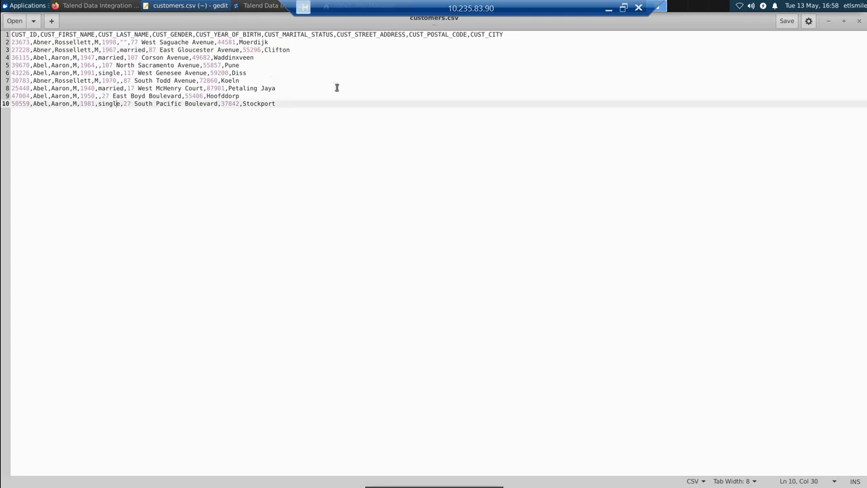
click(256, 11)
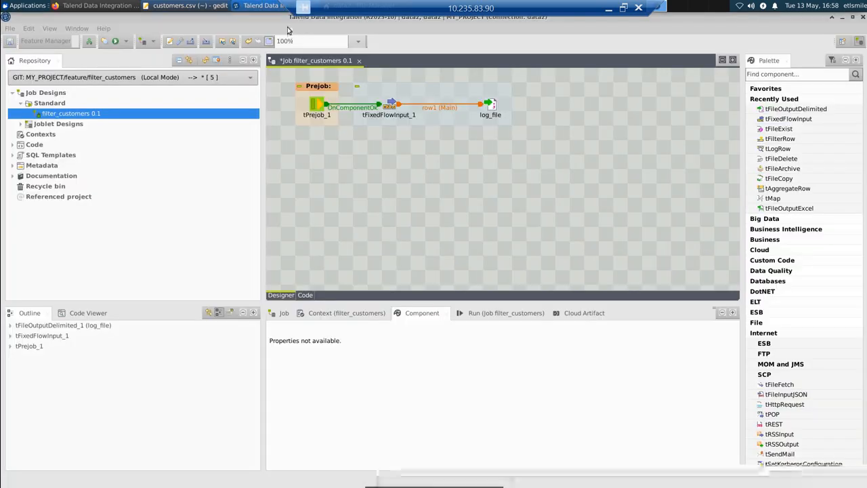
click(184, 5)
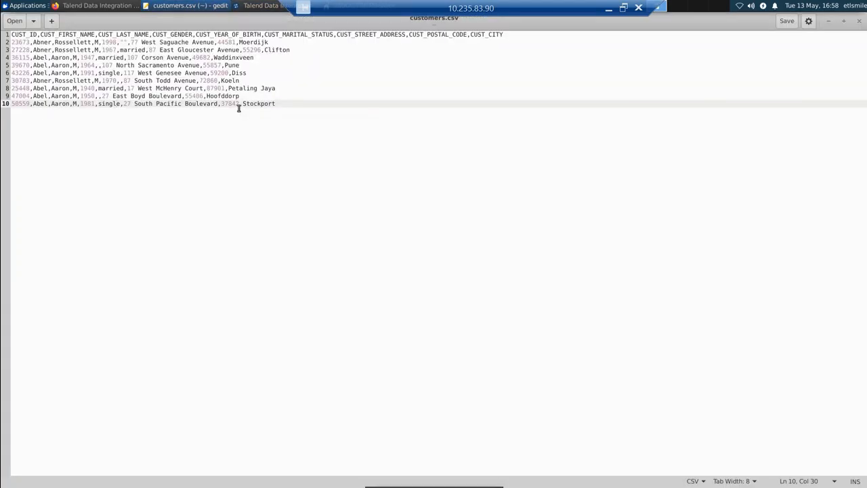
drag(240, 104, 245, 103)
Step: Switch to Talend Studio and place a tFileInputDelimited component on the job canvas below tPrejob_1
key(alt+Tab)
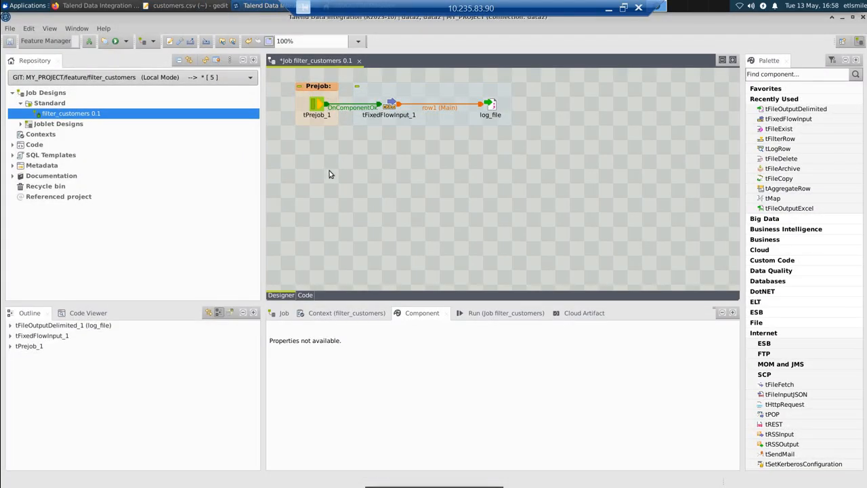
text(t)
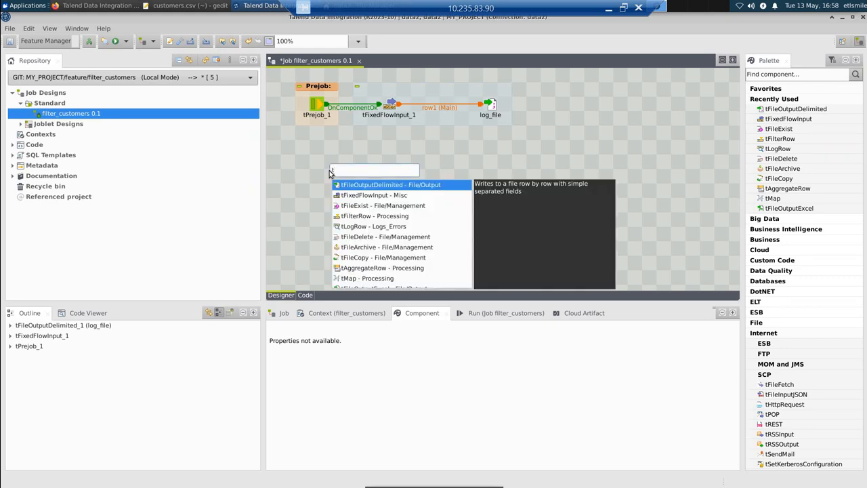
text(filei)
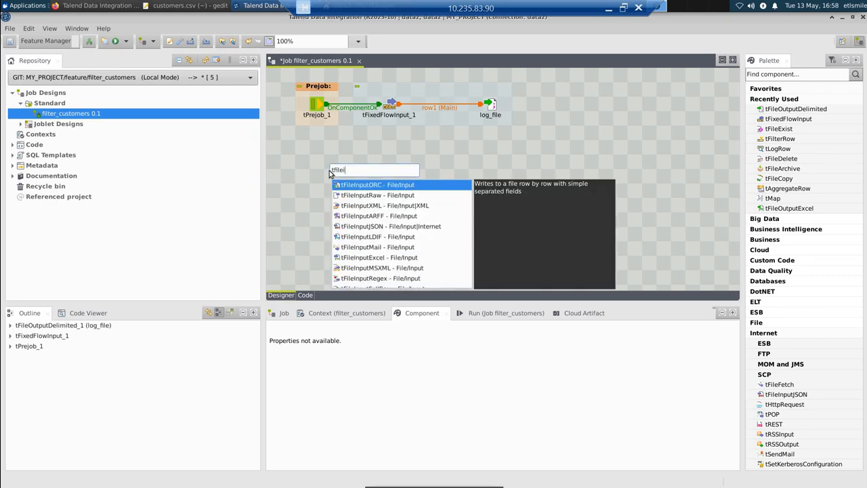
text(nputde)
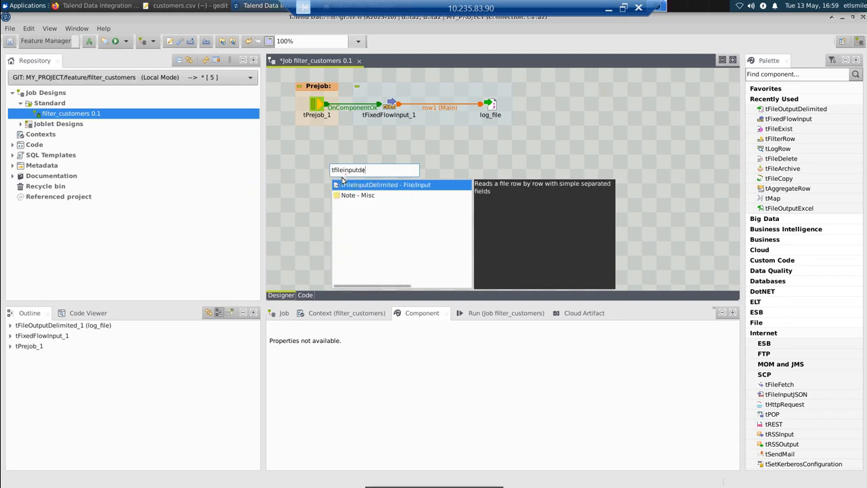
double_click(360, 187)
drag(303, 183, 308, 203)
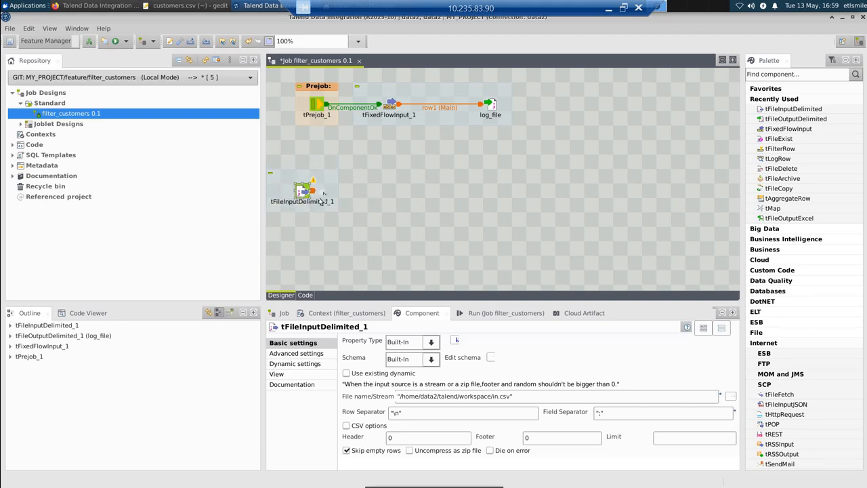
Step: Set the label format of the tFileInputDelimited_1 component to customers
click(297, 377)
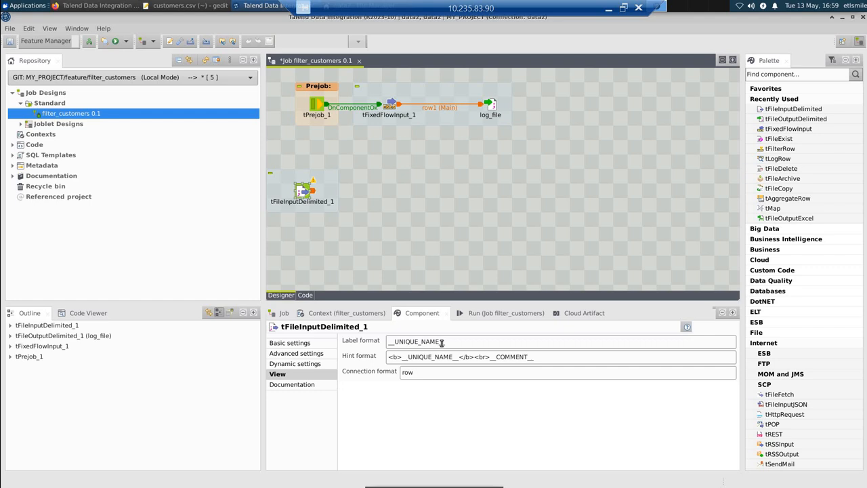
drag(445, 341, 384, 355)
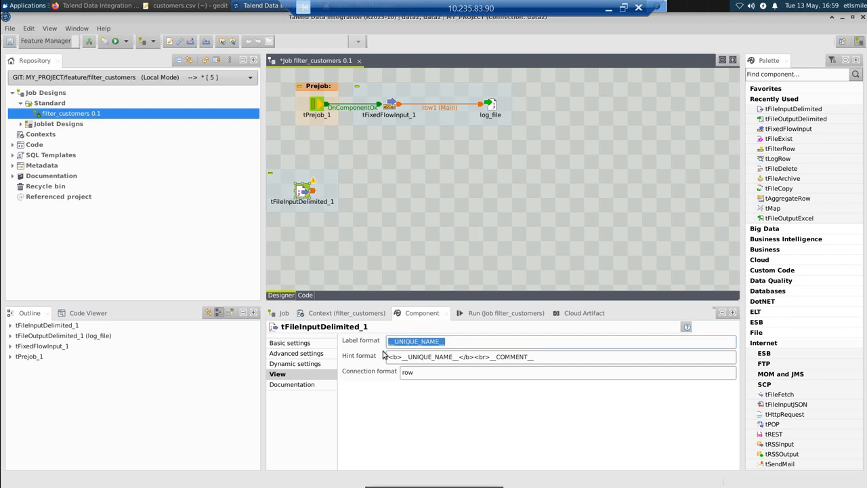
text(customer)
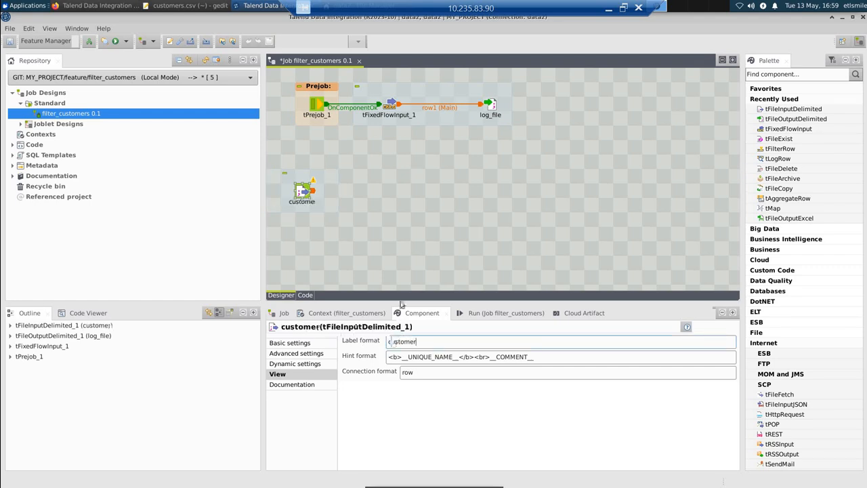
text(s)
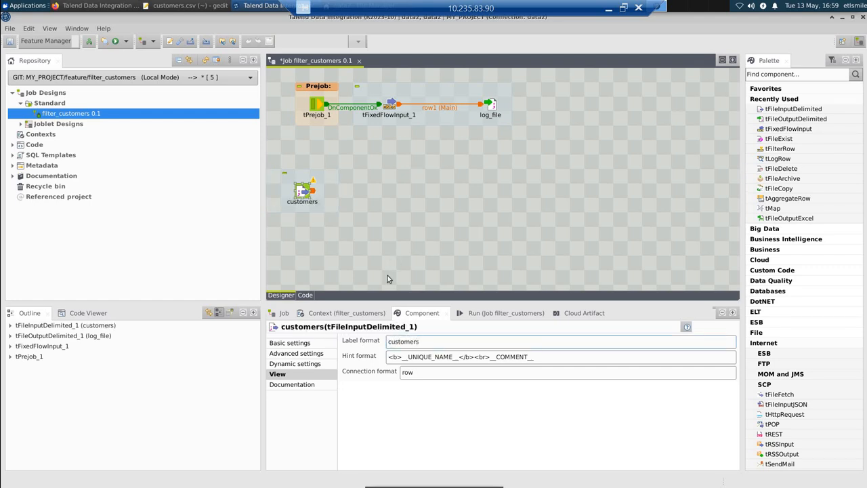
Step: Open the schema editor of the customers component, enlarge it, and check the header columns of customers.csv in Text Editor
click(305, 345)
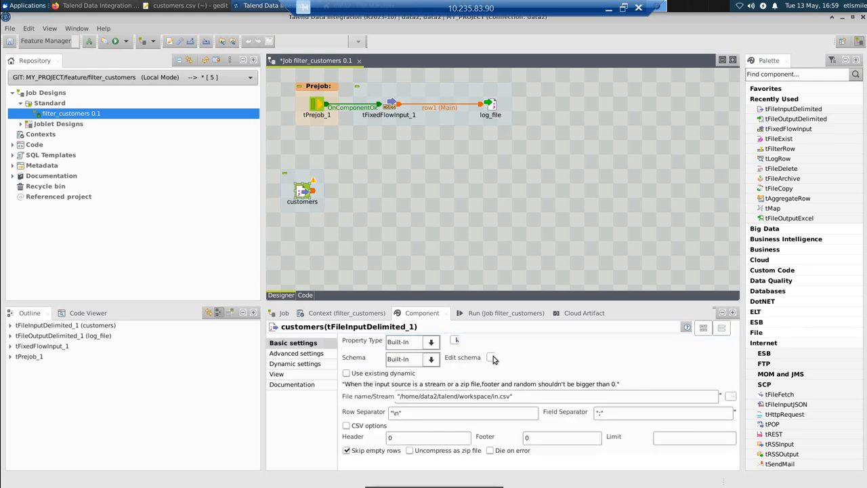
click(493, 359)
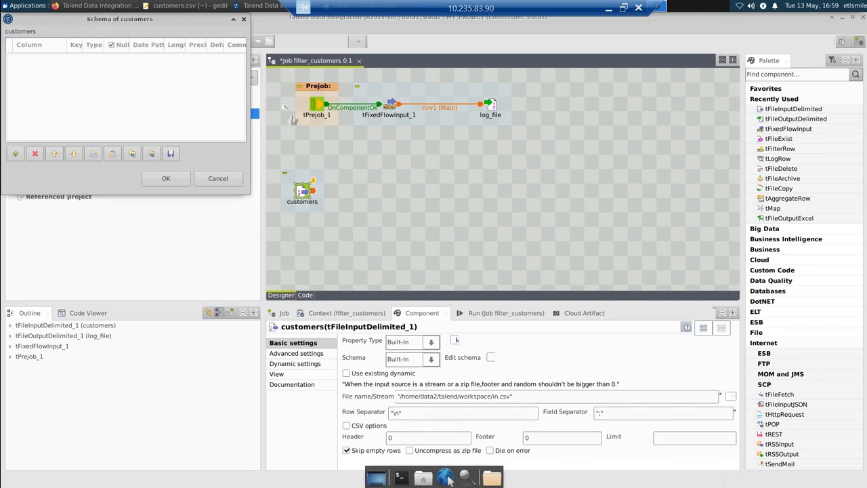
drag(340, 248, 375, 261)
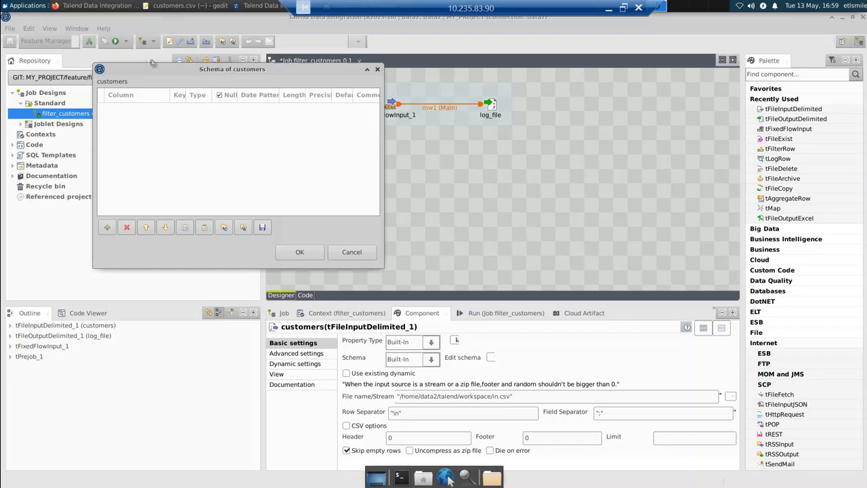
click(170, 7)
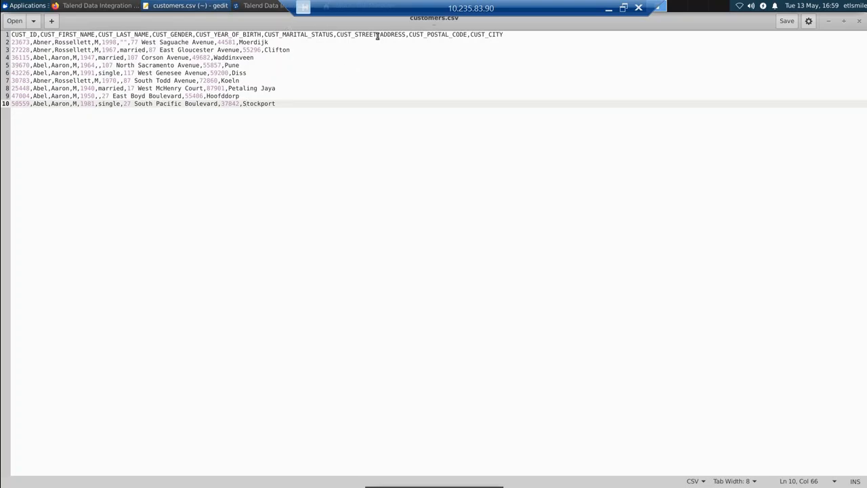
click(247, 5)
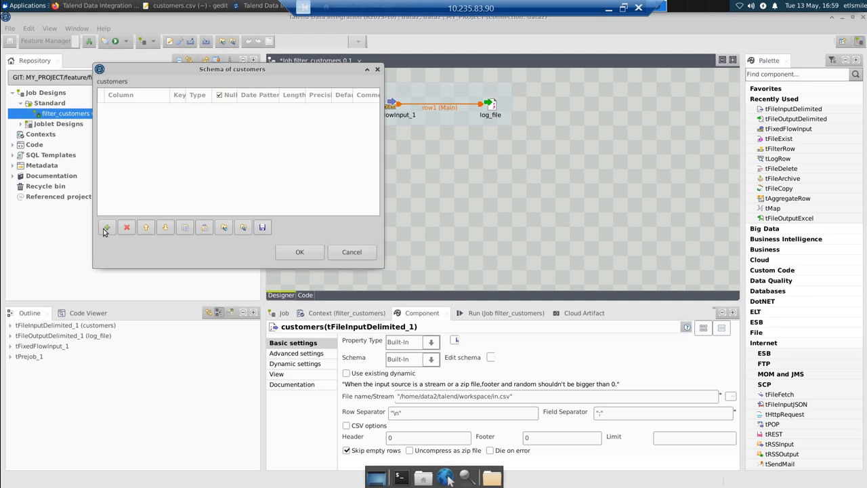
Step: Add nine new columns to the schema of the customers component
click(105, 229)
click(105, 229)
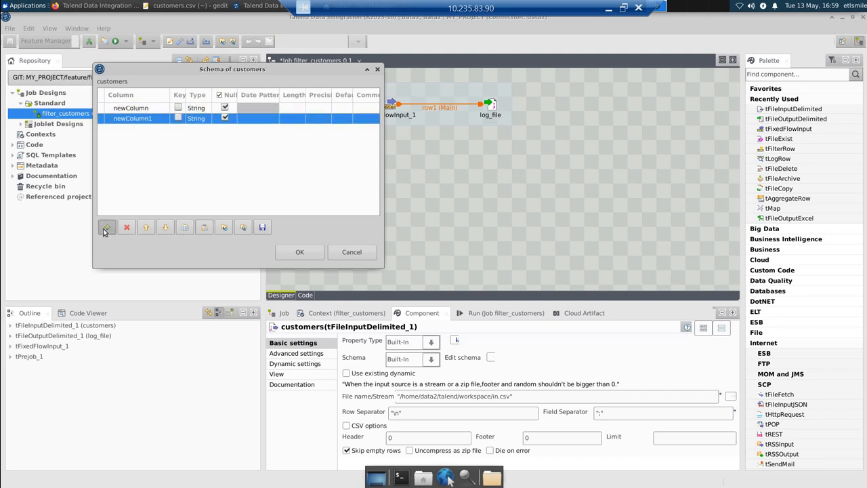
click(105, 230)
click(105, 228)
click(105, 228)
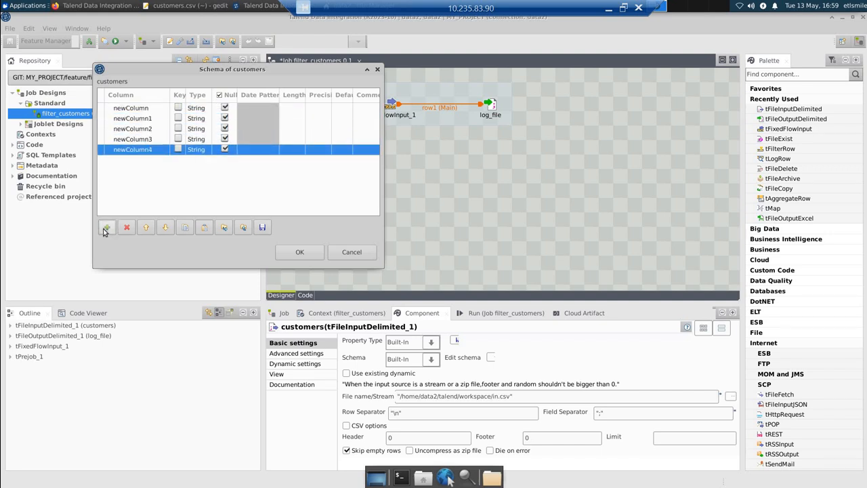
click(105, 227)
click(105, 230)
click(105, 229)
click(105, 229)
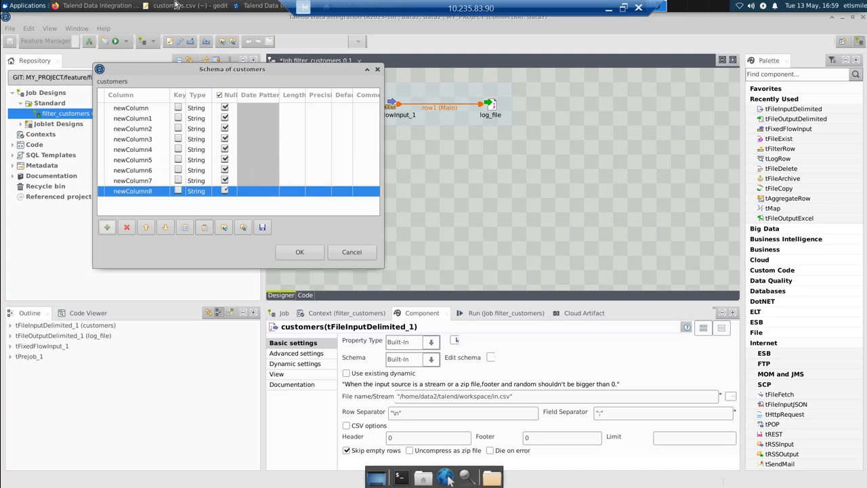
Step: Name the first schema column CUST_ID, copied from the customers.csv header in Text Editor, and set its type to int | Integer
click(185, 7)
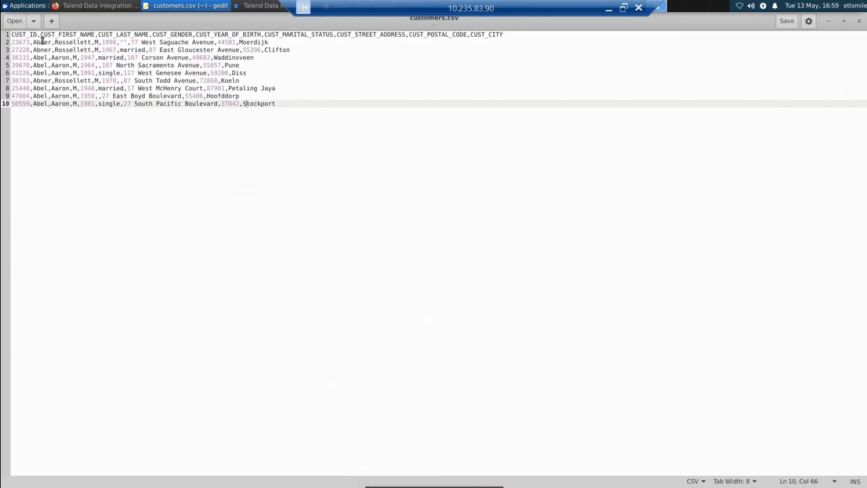
double_click(13, 32)
key(ctrl+c)
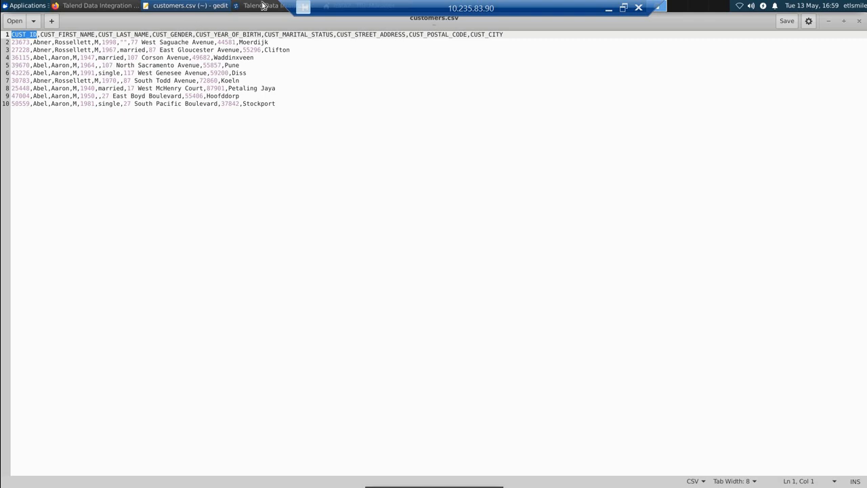
click(263, 5)
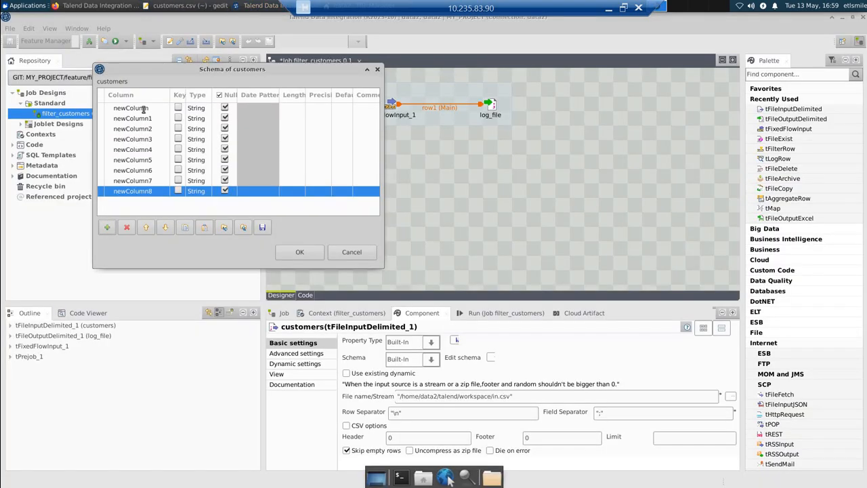
click(144, 109)
key(ctrl+v)
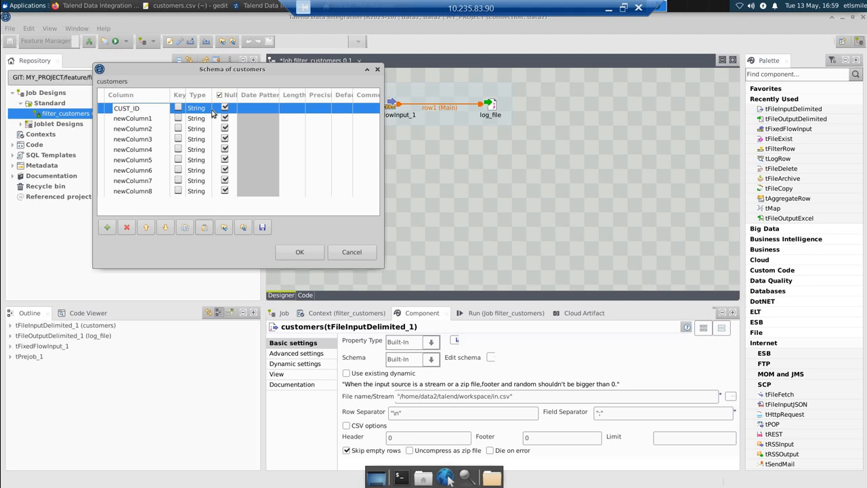
click(203, 108)
click(214, 108)
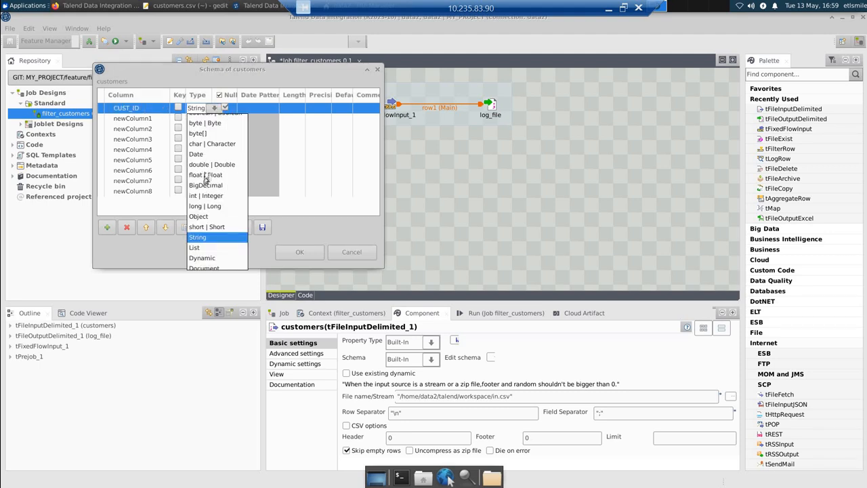
click(206, 196)
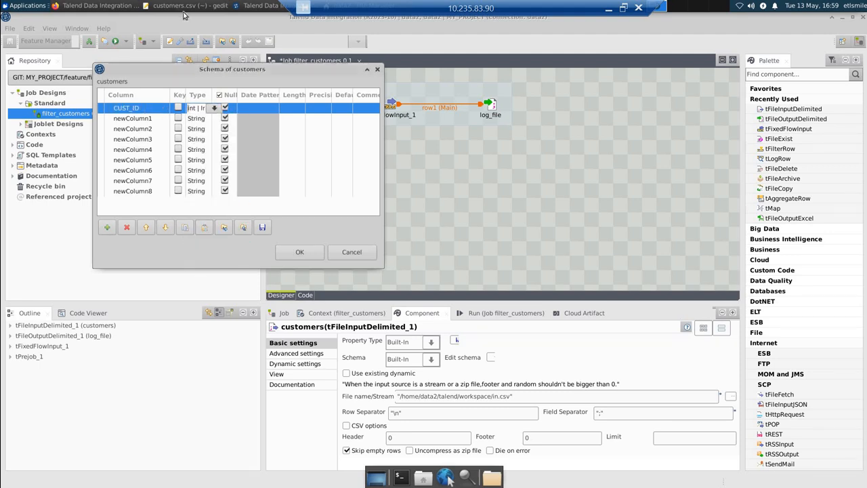
Step: Copy CUST_FIRST_NAME from the customers.csv header in Text Editor and use it as the second schema column's name in Talend Studio
click(180, 6)
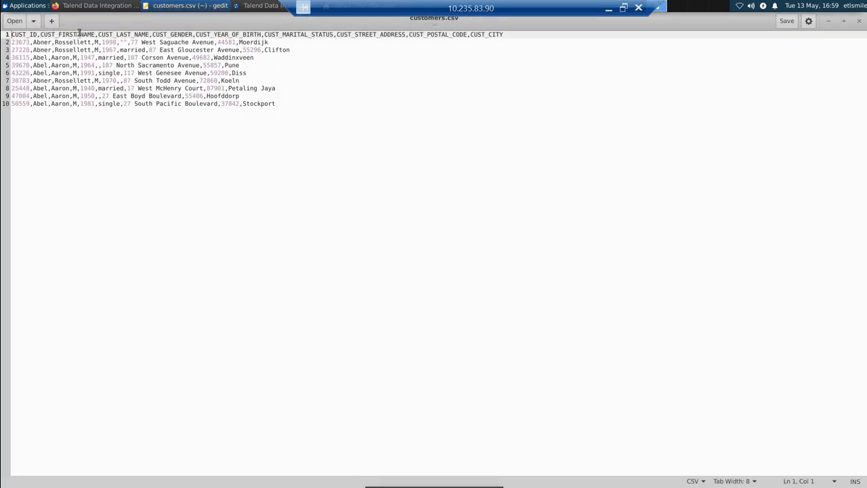
drag(41, 34, 96, 35)
key(ctrl+c)
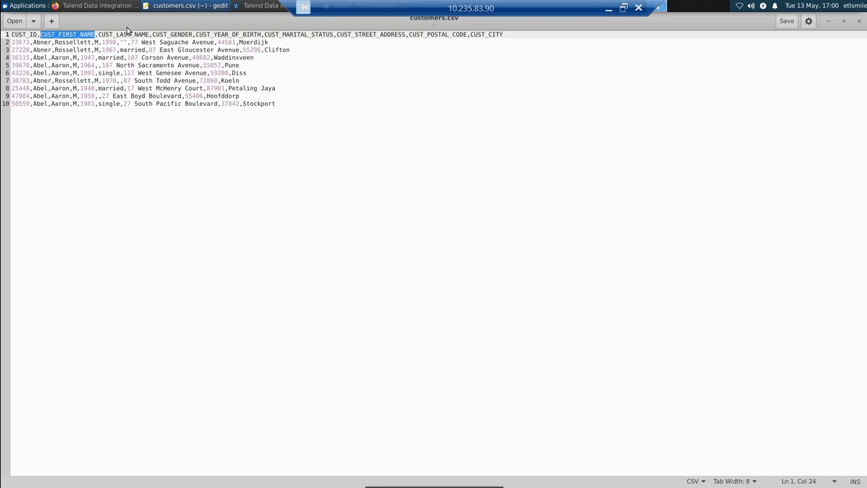
click(242, 5)
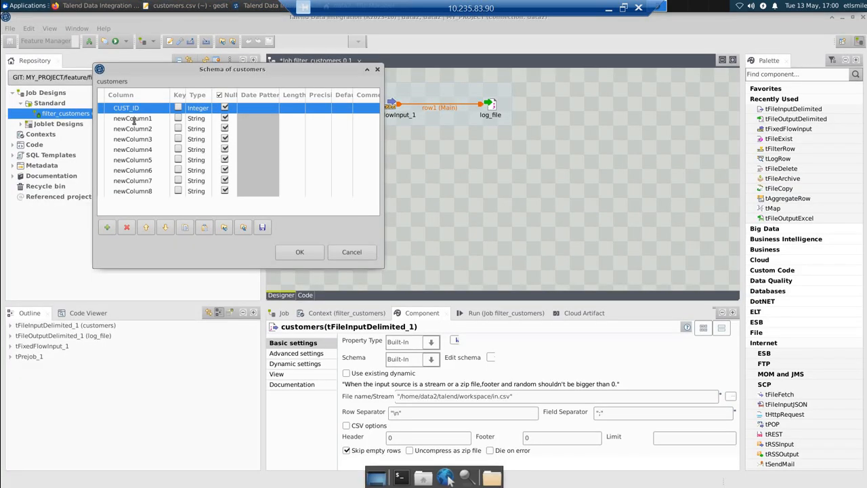
click(134, 119)
key(ctrl+v)
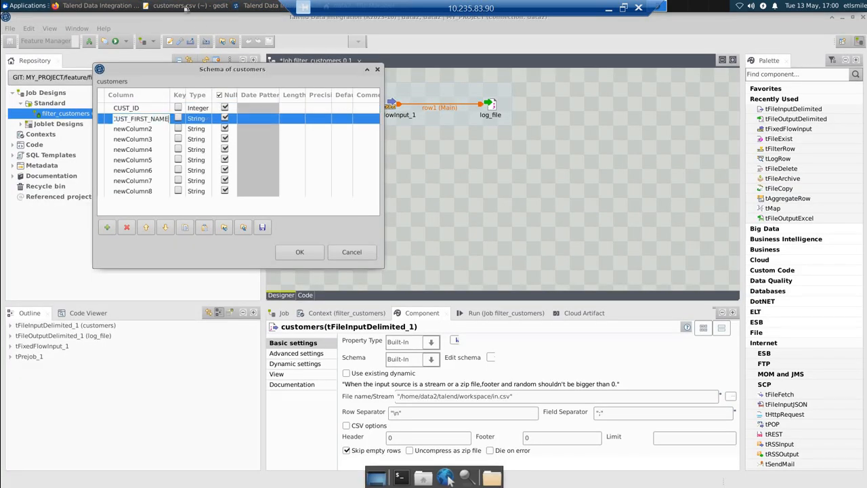
Step: Name the third schema column CUST_LAST_NAME in Talend Studio, taking the name from the customers.csv header in Text Editor
key(alt+Tab)
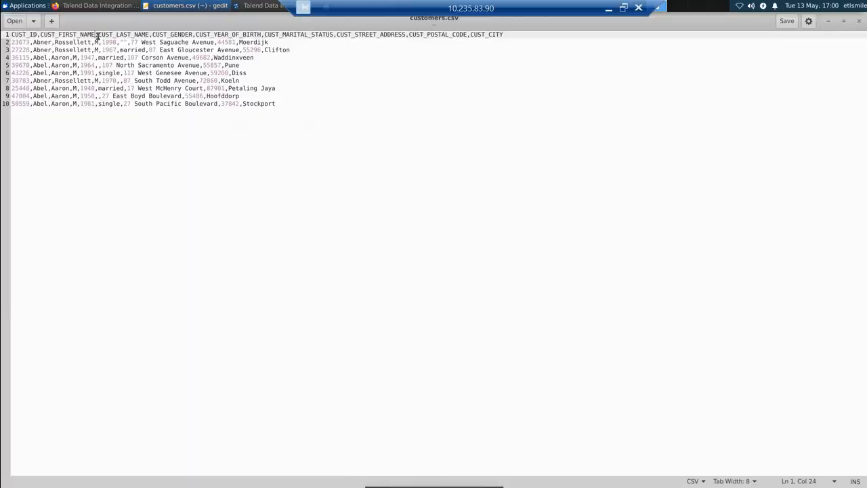
drag(98, 34, 148, 34)
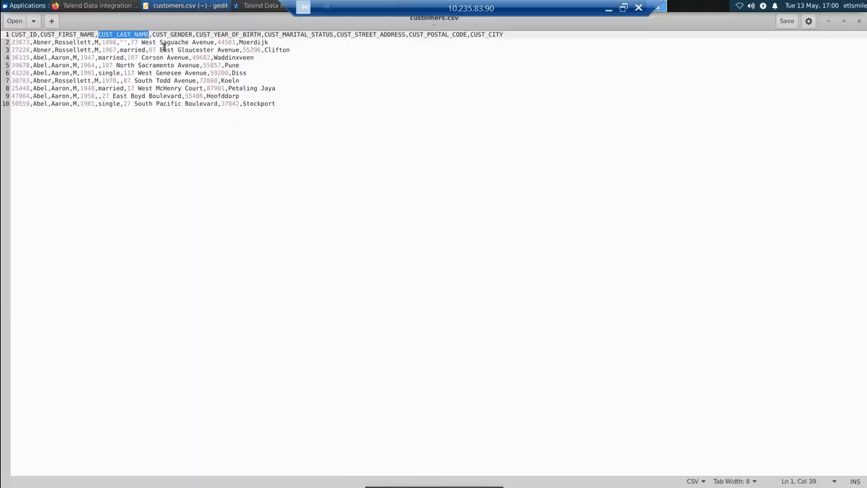
key(alt+Tab)
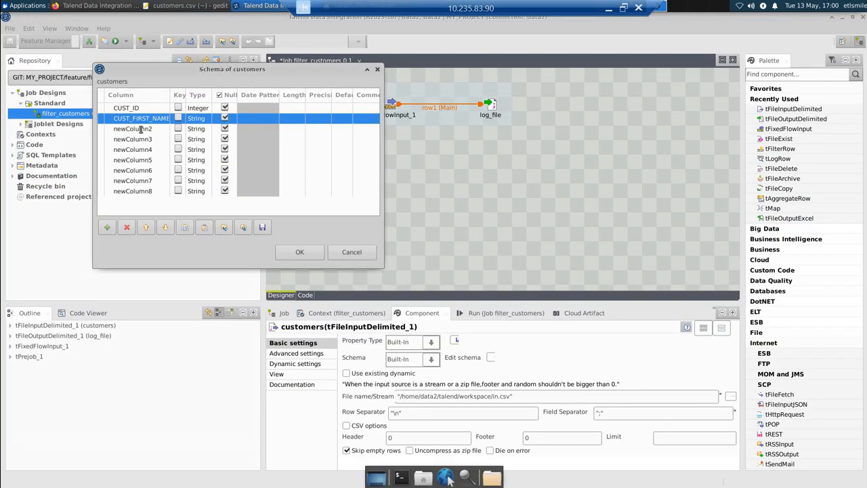
click(144, 129)
text(CUST_LAST_NAME)
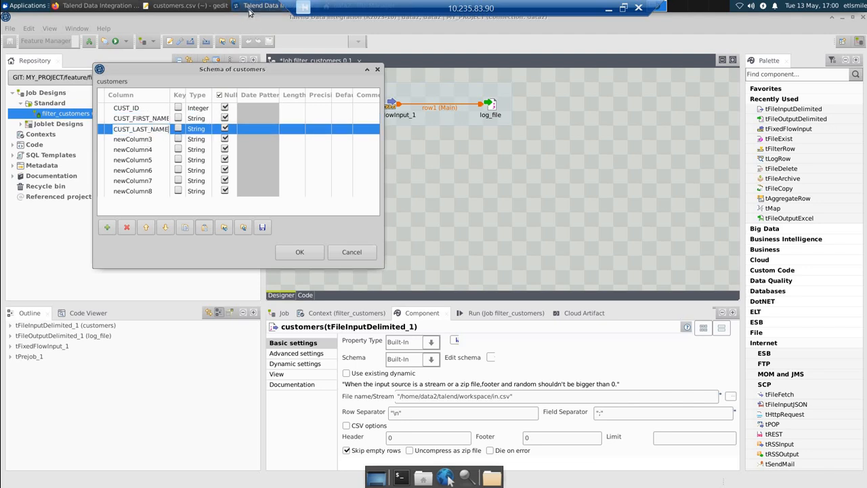
Step: Copy CUST_GENDER from the customers.csv header in Text Editor and use it as the fourth schema column's name in Talend Studio
click(178, 4)
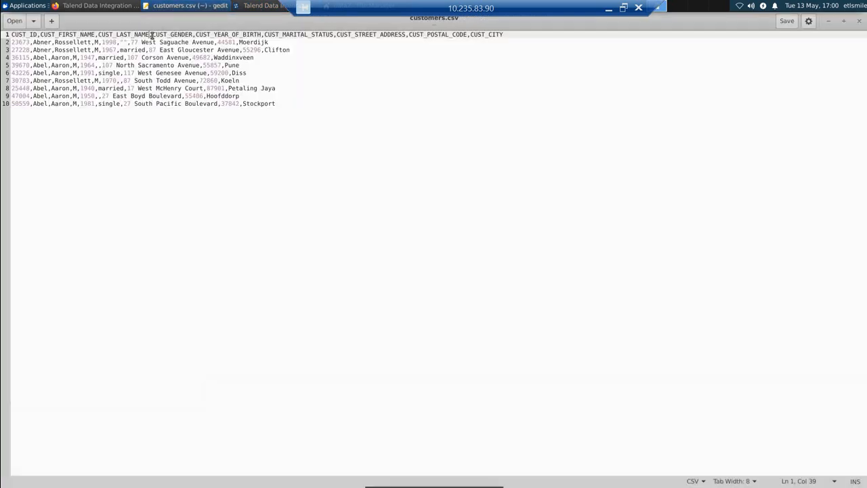
drag(153, 35, 193, 42)
key(ctrl+c)
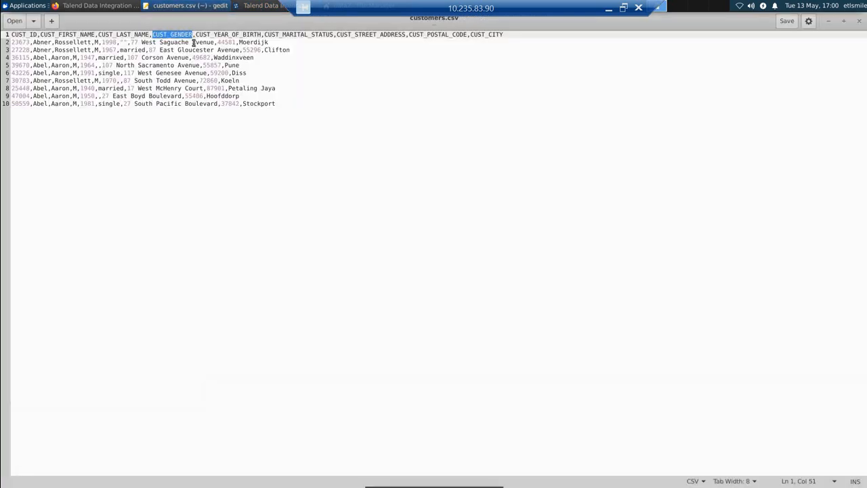
click(246, 8)
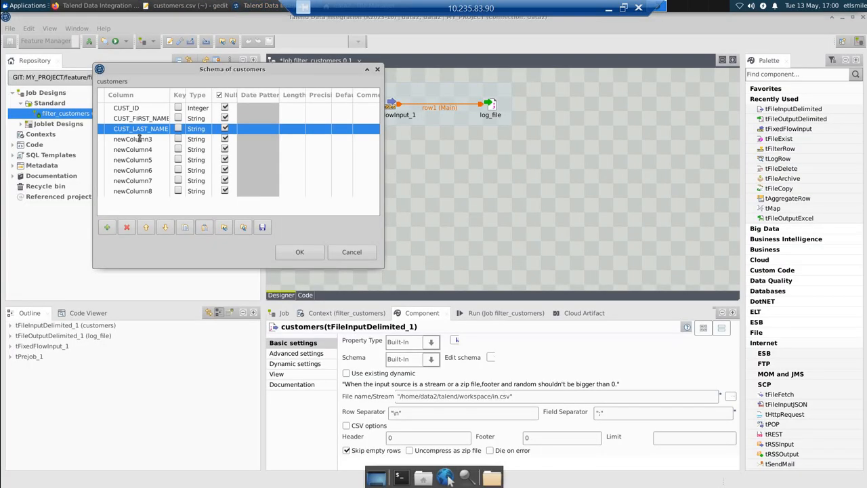
double_click(139, 139)
key(ctrl+v)
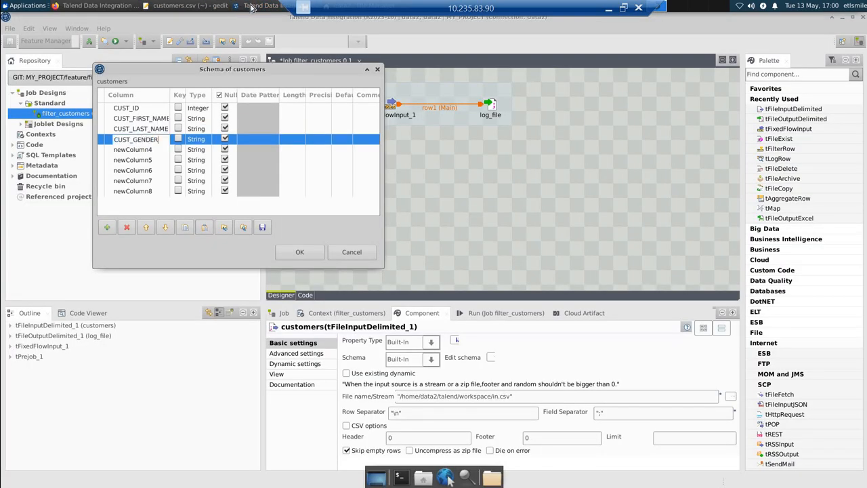
Step: Copy CUST_YEAR_OF_BIRTH from the customers.csv header in Text Editor and use it as the fifth schema column's name in Talend Studio
click(183, 5)
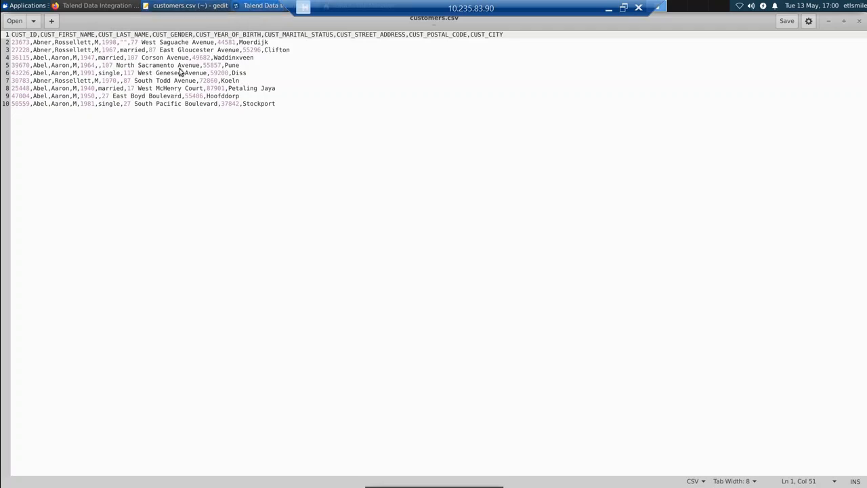
click(191, 6)
click(191, 5)
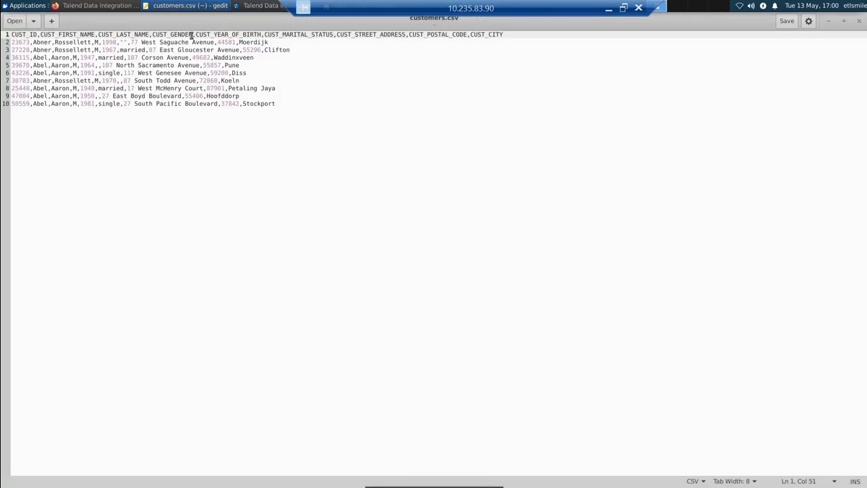
drag(196, 35, 260, 35)
click(262, 35)
double_click(254, 35)
key(ctrl+c)
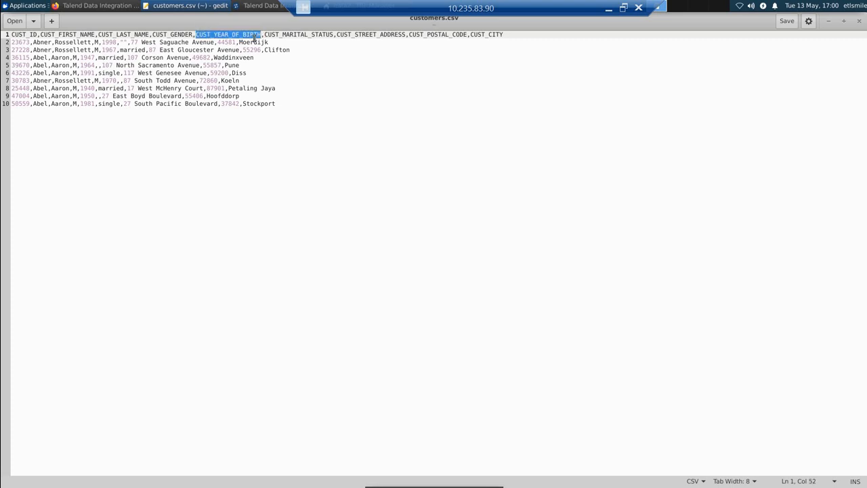
click(245, 7)
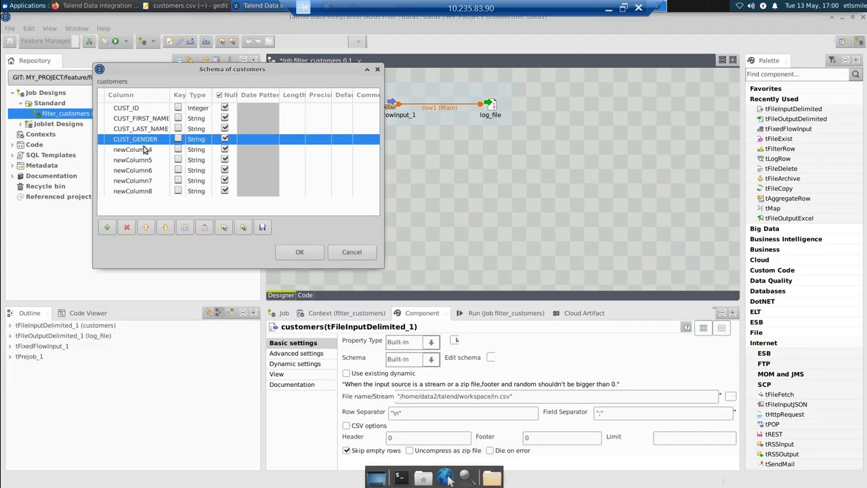
click(142, 150)
key(ctrl+v)
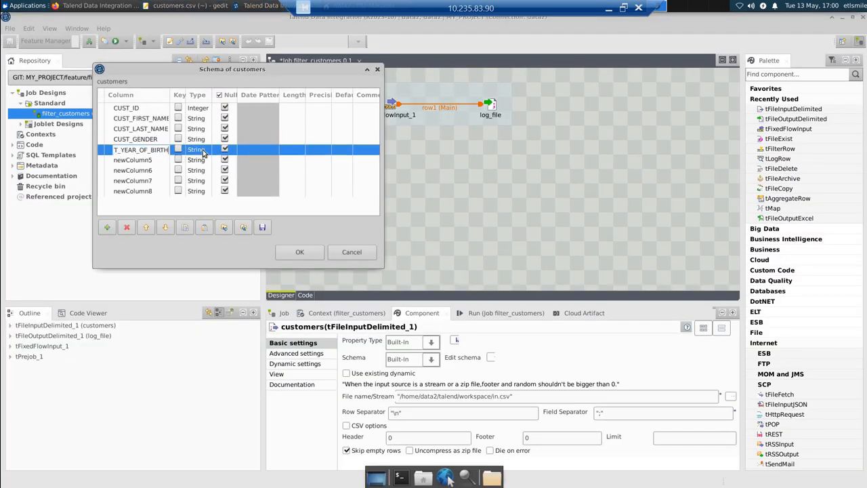
Step: Set the type of the CUST_YEAR_OF_BIRTH schema column to int | Integer
click(213, 150)
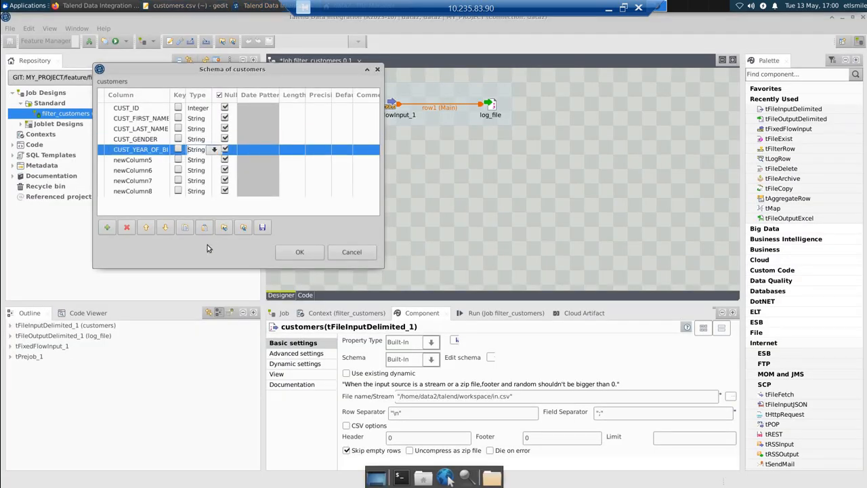
click(214, 149)
click(256, 7)
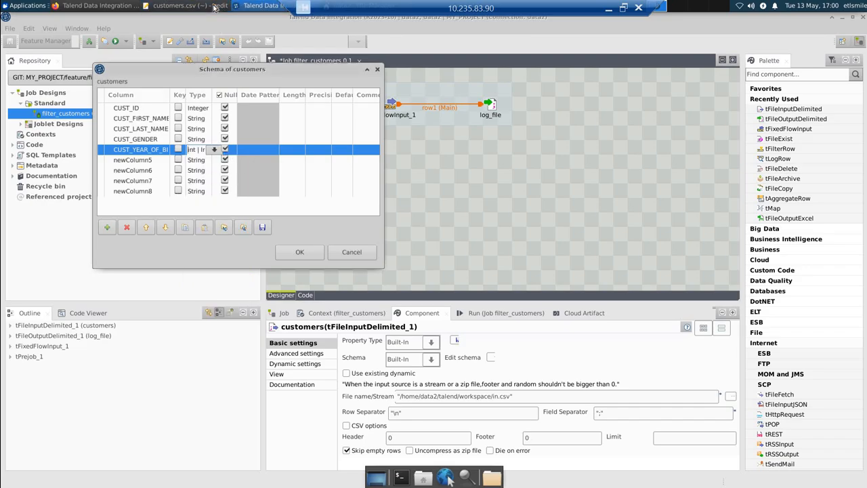
Step: Copy CUST_MARITAL_STATUS from the customers.csv header in Text Editor and use it as the sixth schema column's name in Talend Studio
click(216, 6)
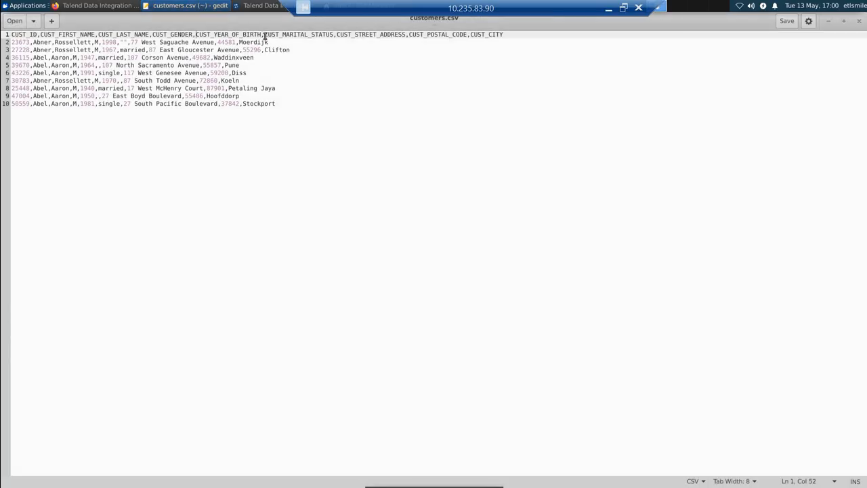
drag(265, 34, 334, 35)
key(ctrl+c)
click(258, 9)
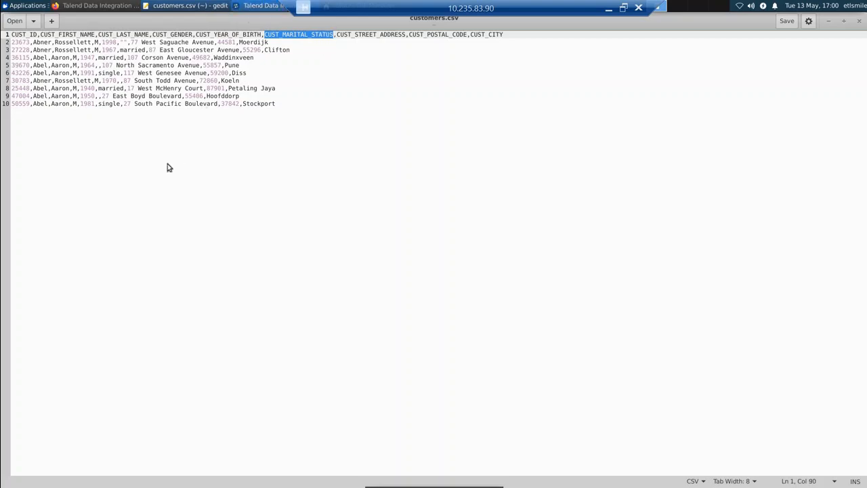
click(127, 160)
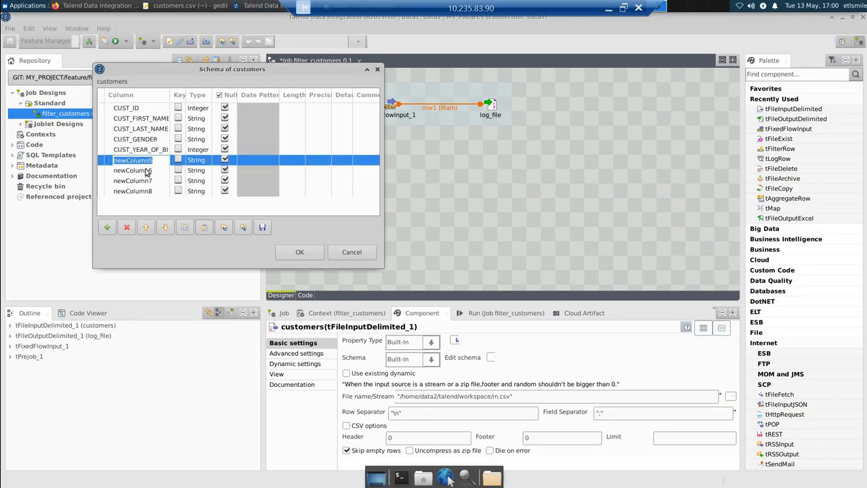
key(ctrl+v)
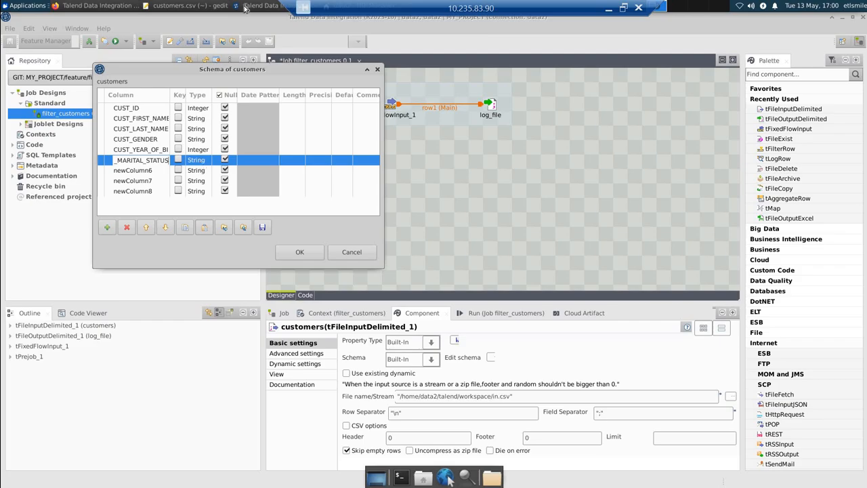
Step: Copy CUST_STREET_ADDRESS from the customers.csv header in Text Editor and use it as the seventh schema column's name in Talend Studio
key(alt+Tab)
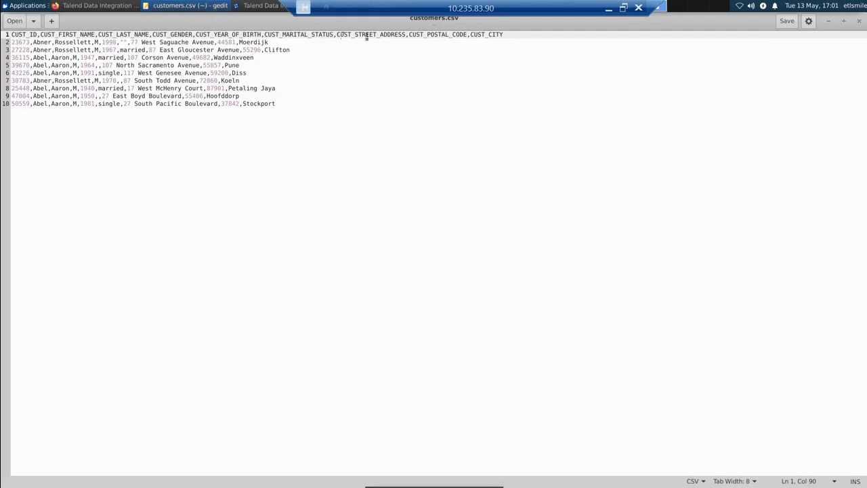
double_click(400, 35)
key(ctrl+c)
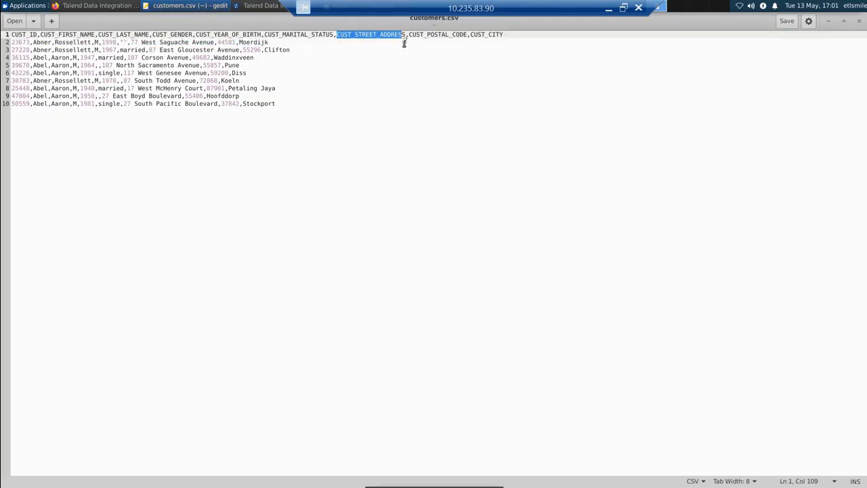
key(alt+Tab)
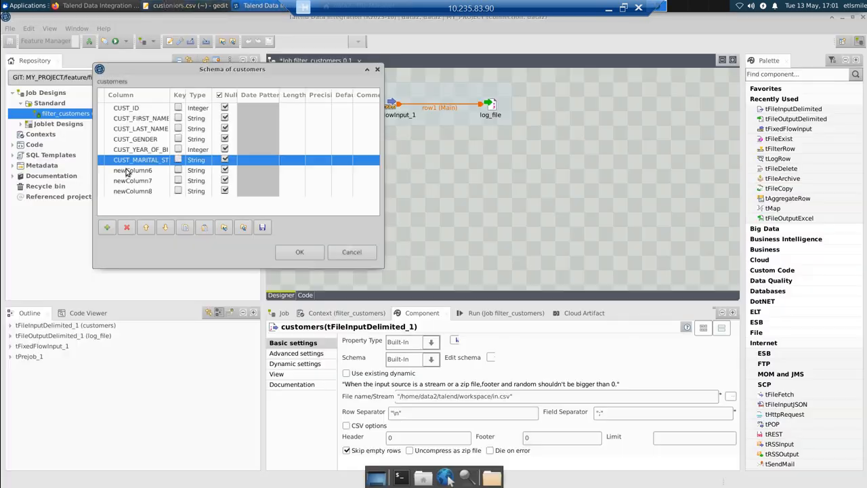
click(125, 171)
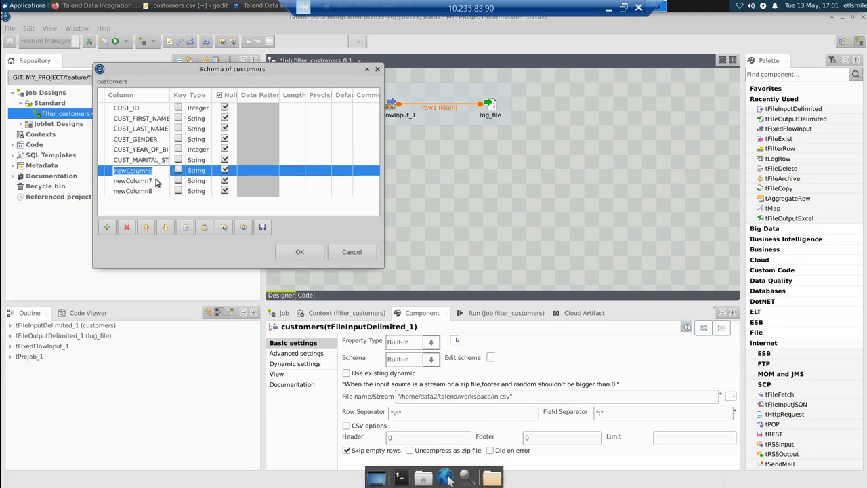
key(ctrl+v)
Step: Name the eighth schema column CUST_POSTAL_CODE in Talend Studio, taking the name from the customers.csv header in Text Editor, and set its type to int | Integer
key(alt+Tab)
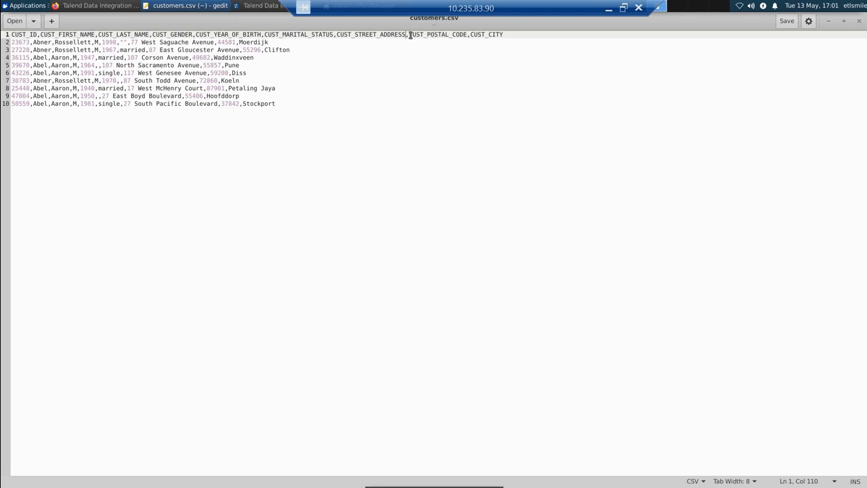
drag(409, 35, 463, 38)
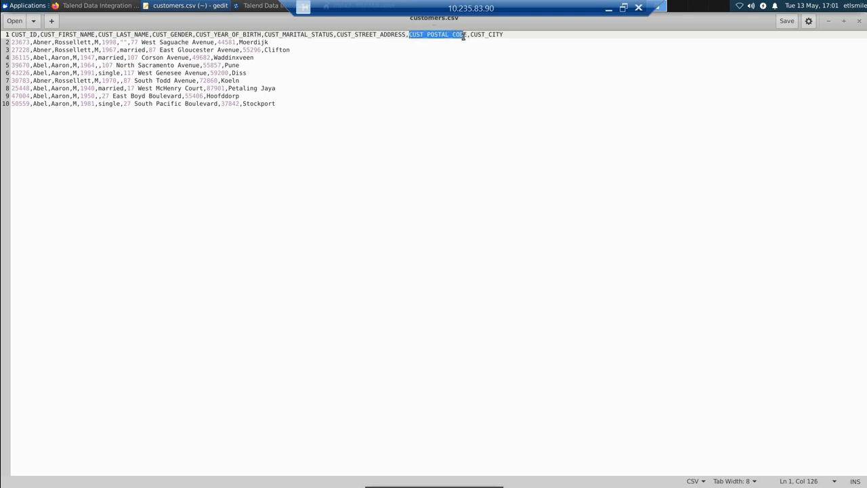
click(256, 6)
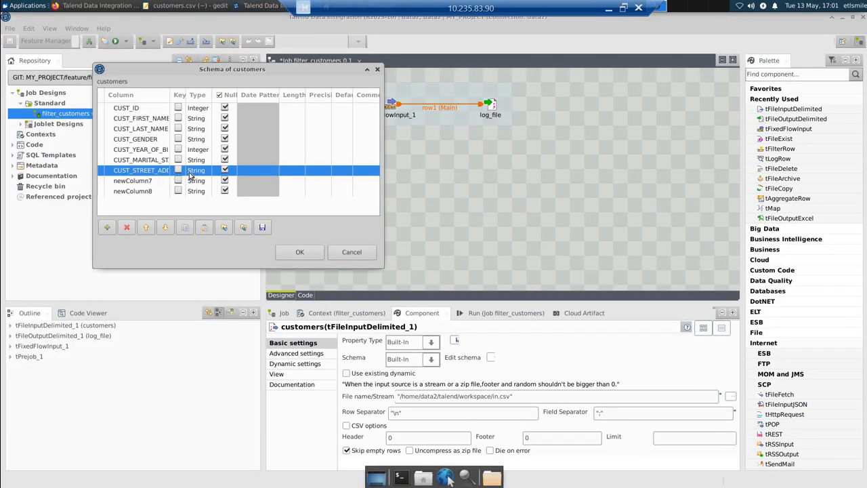
click(143, 181)
text(CUST_POSTAL_CODE)
click(209, 181)
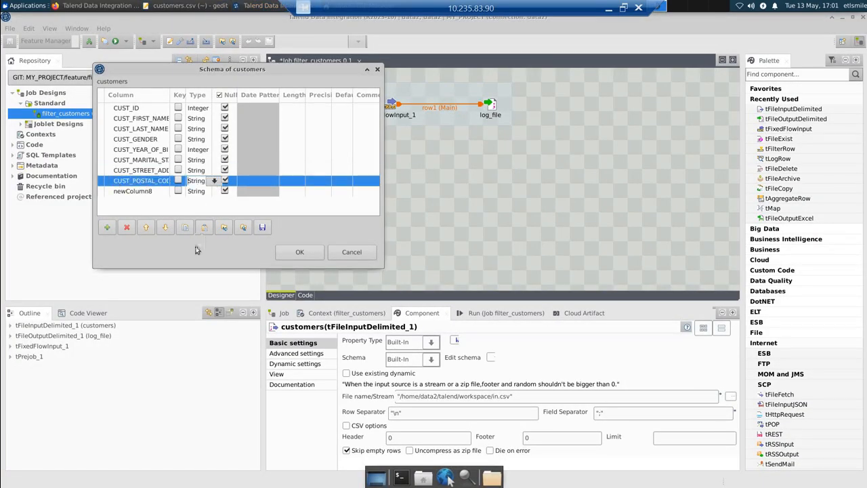
click(212, 269)
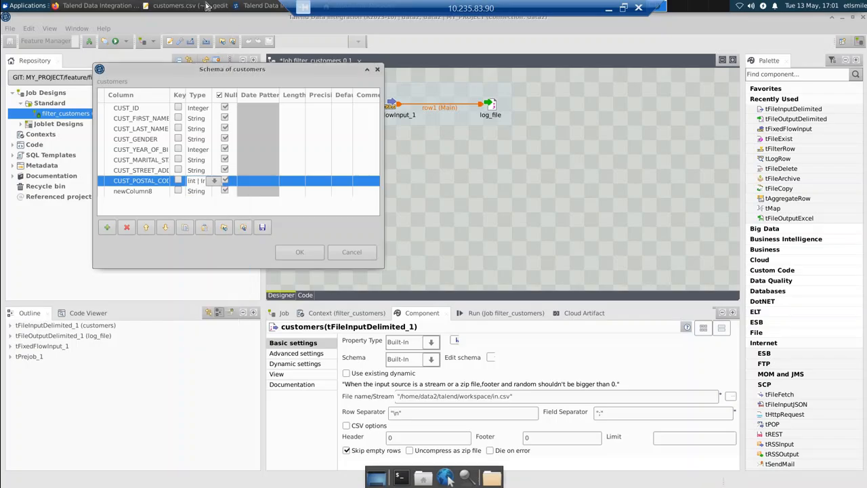
Step: Name the ninth schema column CUST_CITY in Talend Studio, taking the name from the customers.csv header in Text Editor, and accept the schema
click(207, 6)
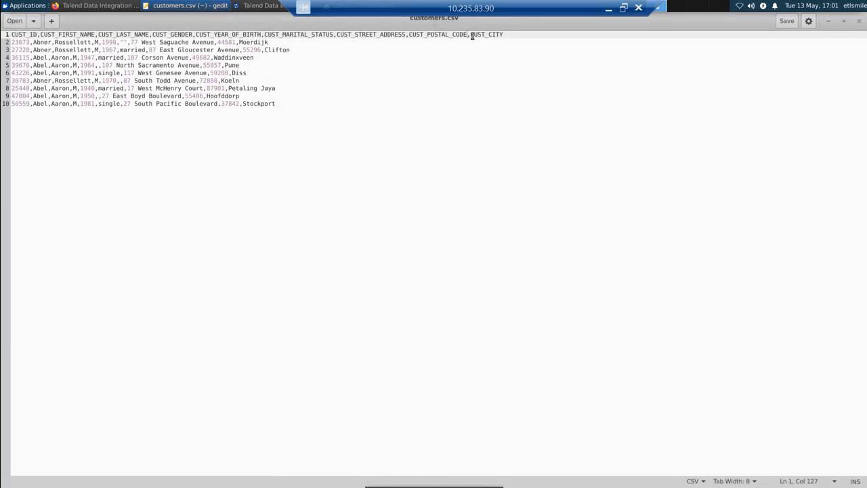
key(shift+Right)
key(shift+Right)
key(shift+Right)
key(shift+Right)
key(shift+Right)
key(shift+Right)
key(shift+Right)
key(shift+Right)
click(258, 6)
click(126, 190)
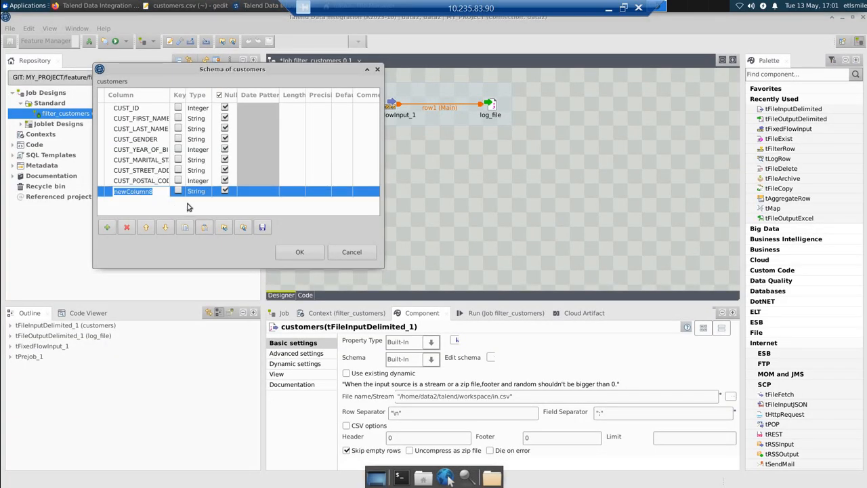
text(CUST_CITY)
key(Return)
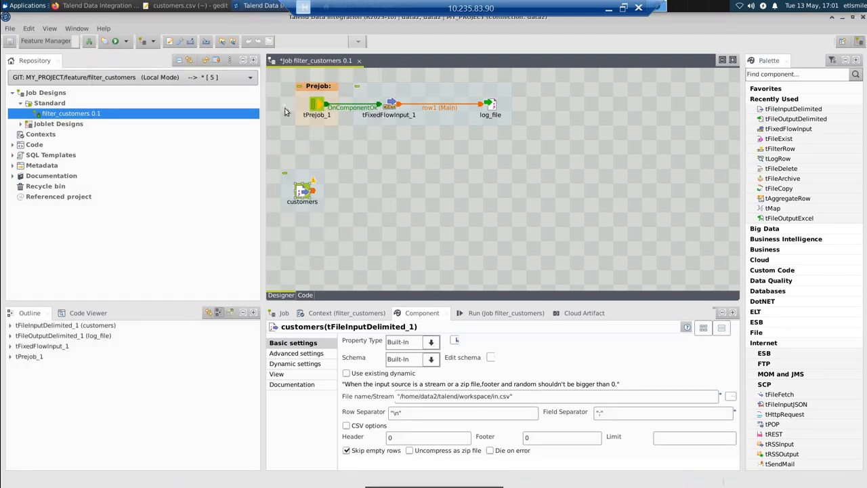
Step: Copy the folder path of customers.csv from File Manager and set the customers component's file name in Talend Studio to "/home/data2/customers.csv"
click(189, 8)
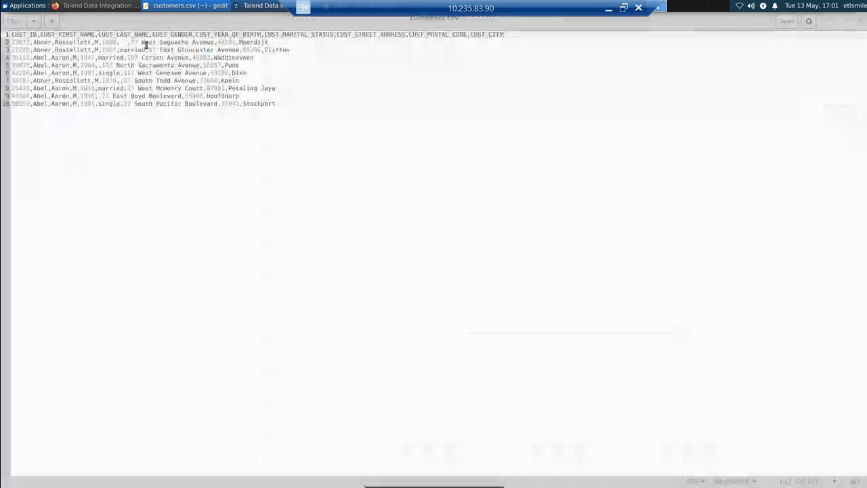
drag(370, 5, 506, 6)
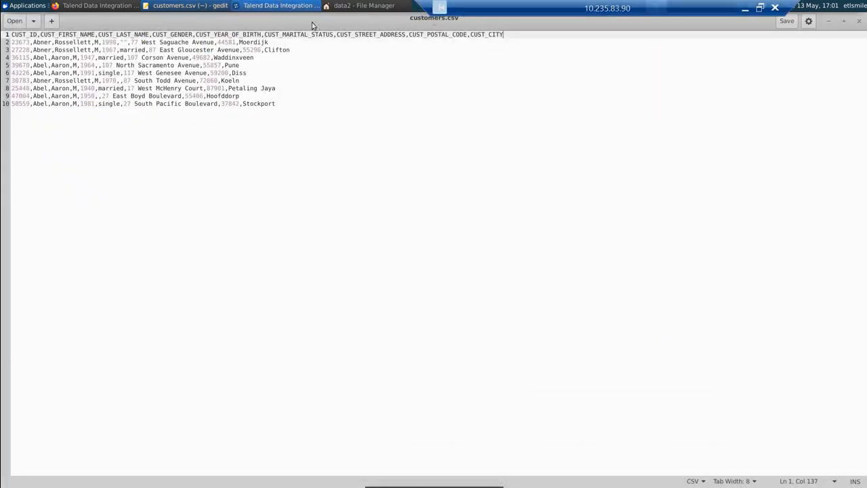
click(364, 6)
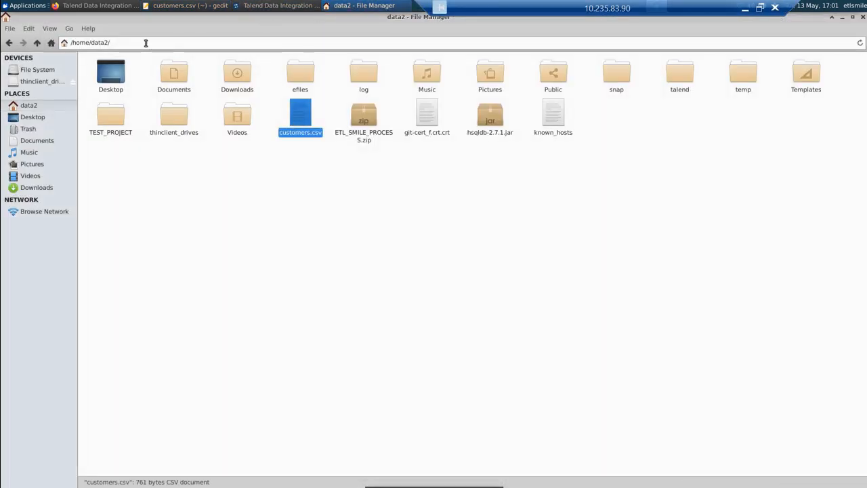
key(ctrl+a)
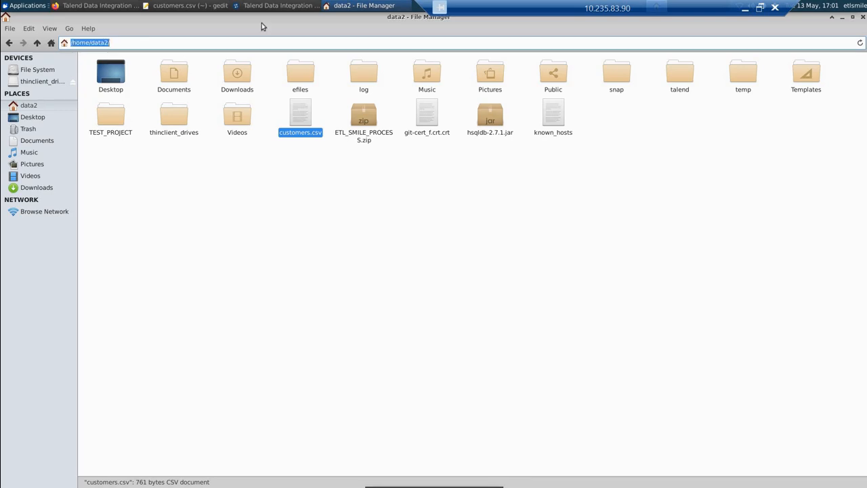
key(alt+Tab)
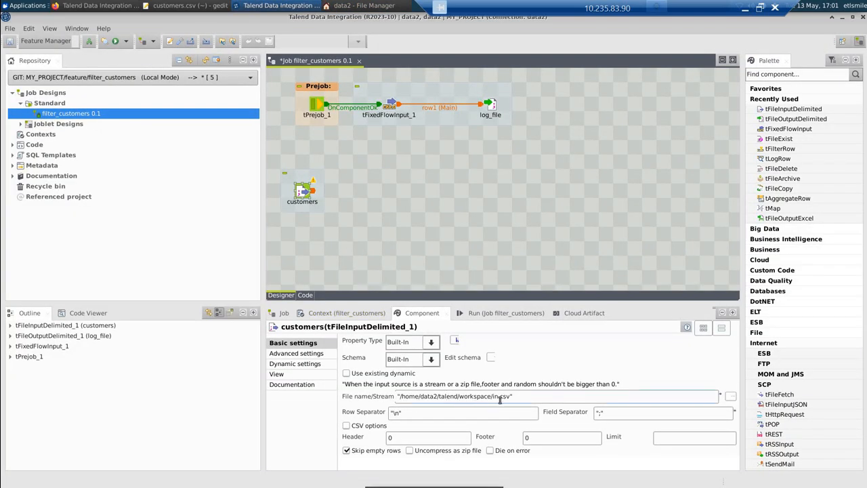
drag(399, 396, 507, 396)
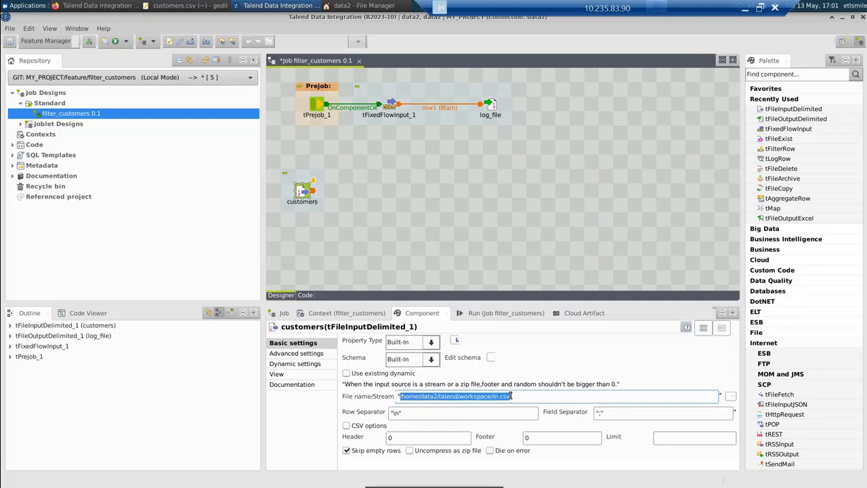
text(/home/data2/customers.csv)
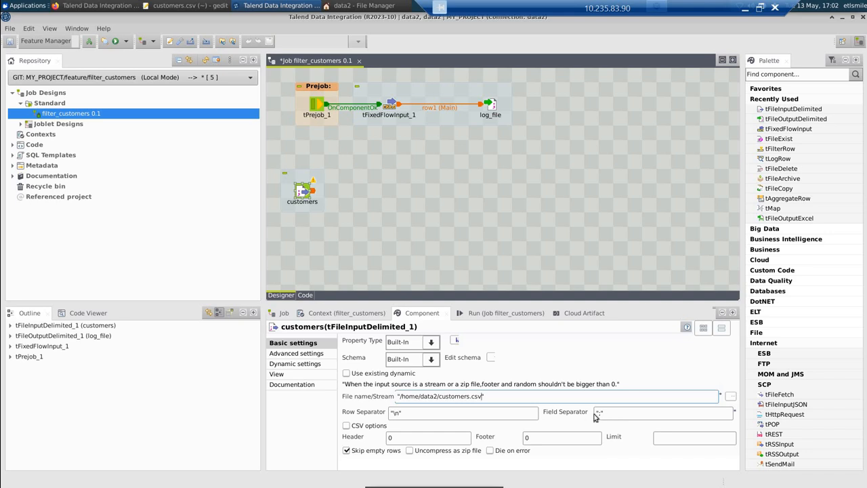
Step: Check the layout of customers.csv in Text Editor, then set the customers component's field separator to a comma and header to 1 in Talend Studio
click(205, 11)
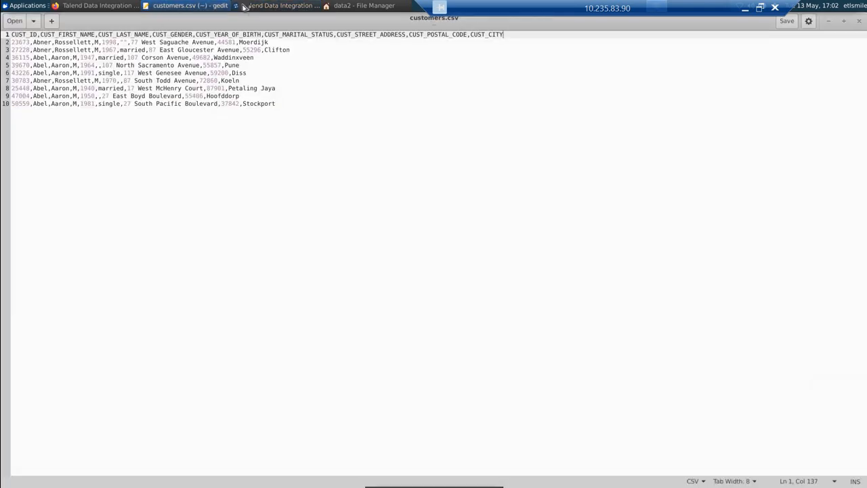
key(alt+Tab)
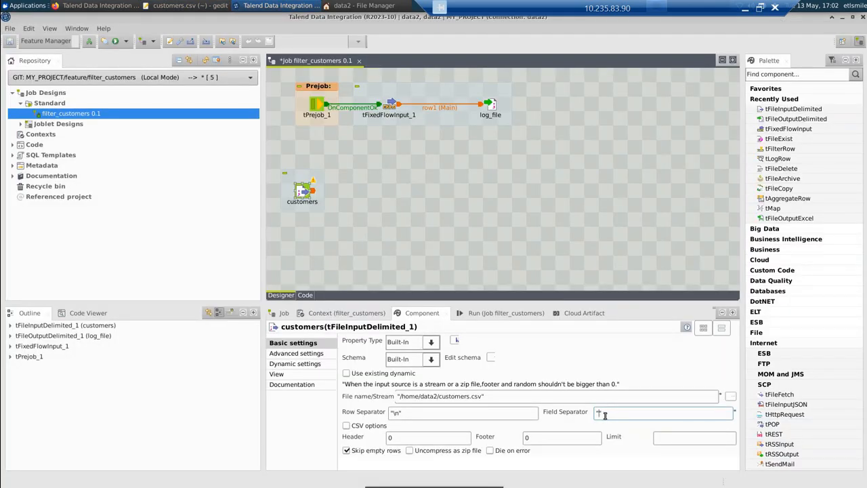
click(197, 5)
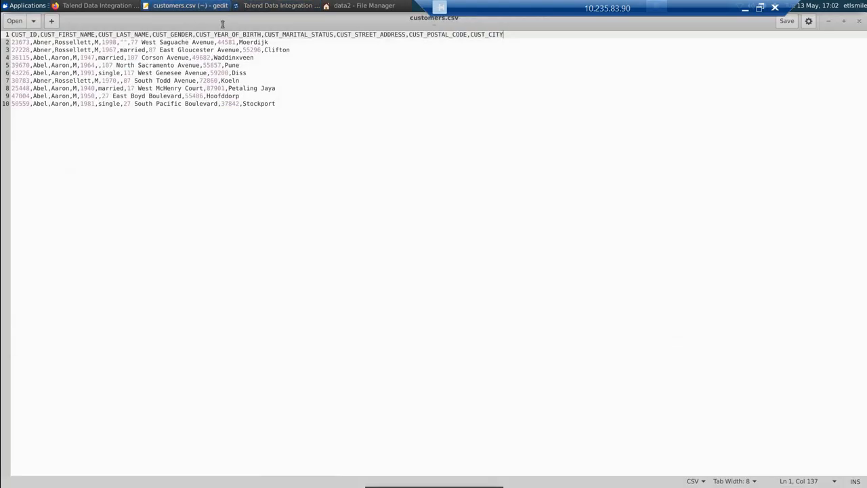
click(259, 10)
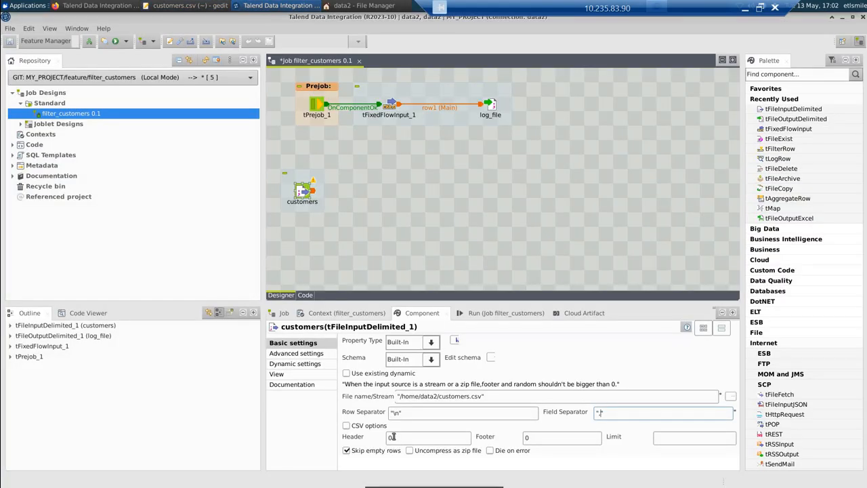
text(1)
key(Delete)
Step: Set the customers component's encoding to UTF-8 in its advanced settings and return to the basic settings
click(314, 355)
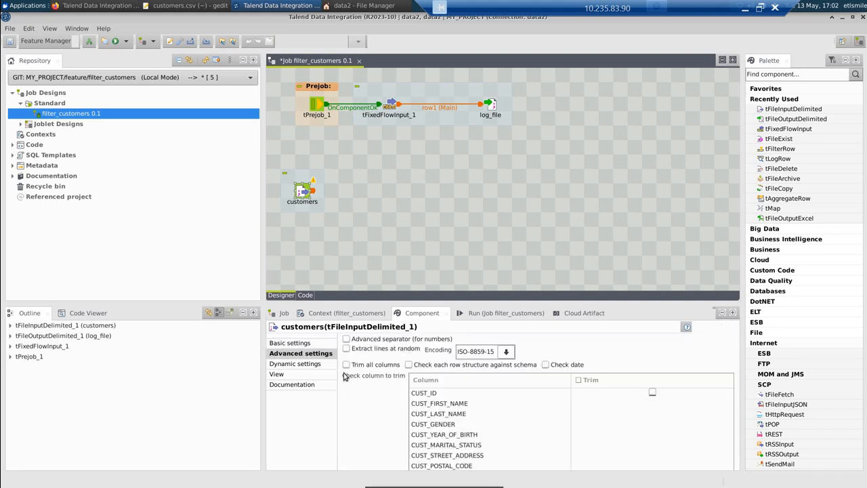
click(507, 353)
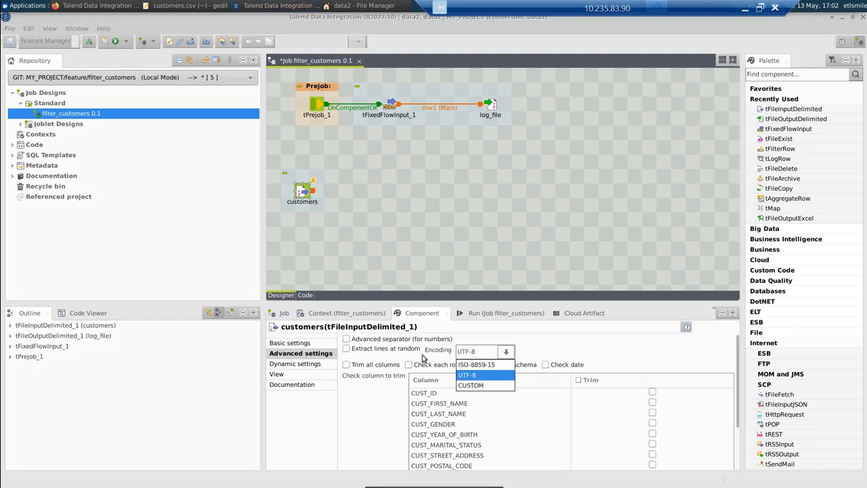
click(473, 376)
scroll(386, 426, down, 2)
scroll(382, 425, down, 1)
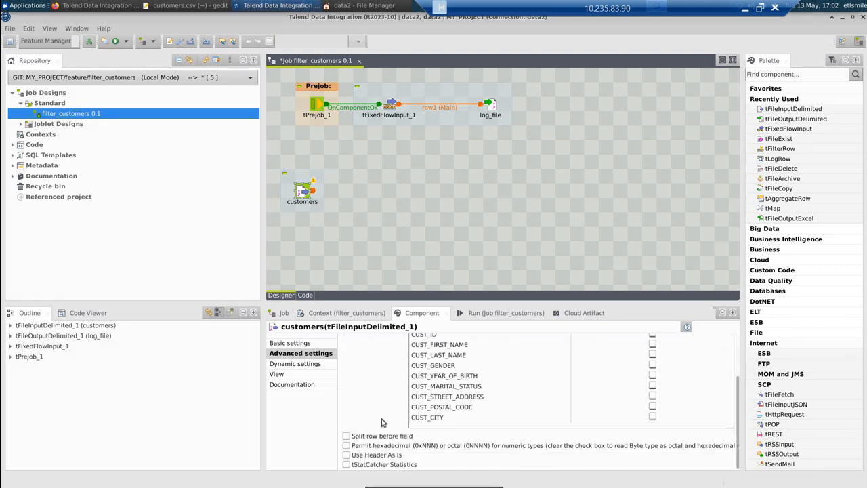
scroll(381, 423, up, 3)
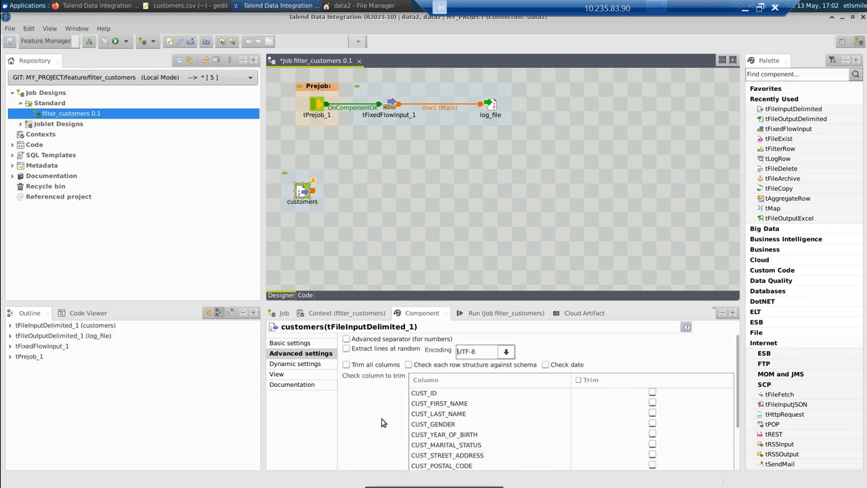
click(299, 364)
click(299, 344)
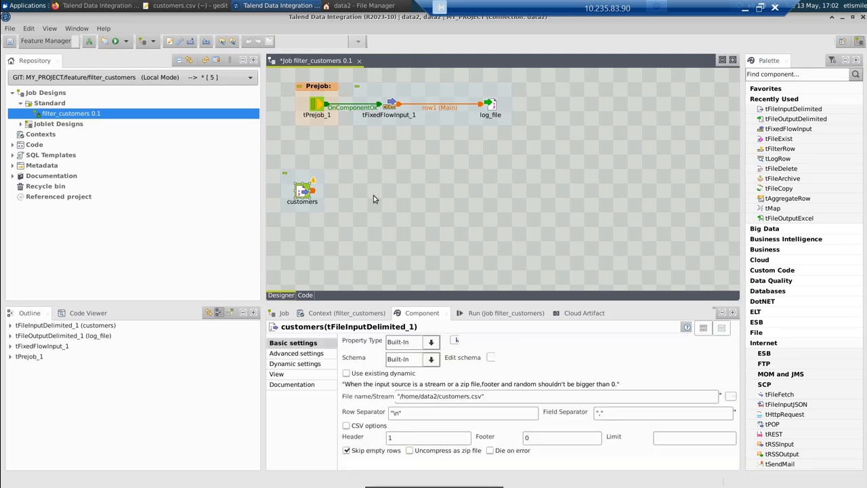
Step: Add a tFilterRow component to the job and align it beside the customers component
click(373, 197)
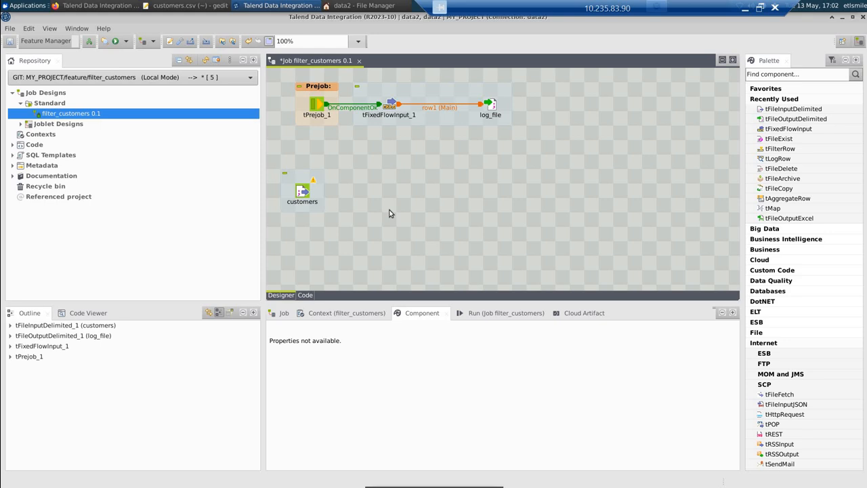
text(tfil)
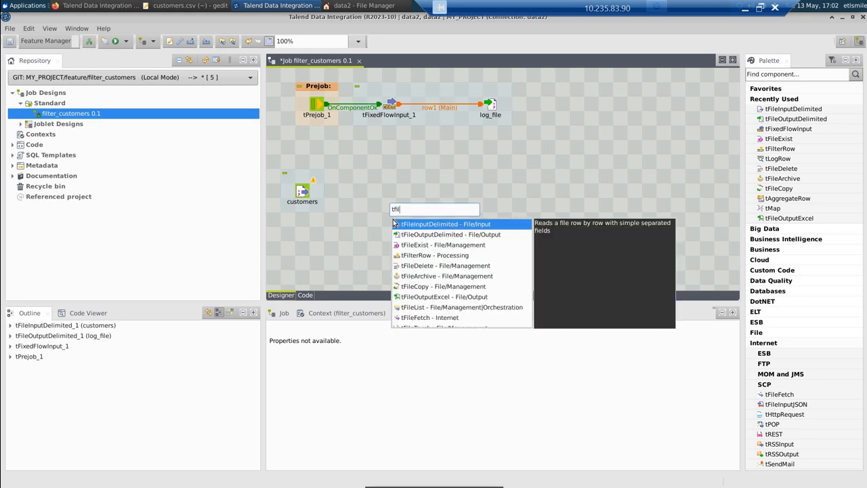
text(e)
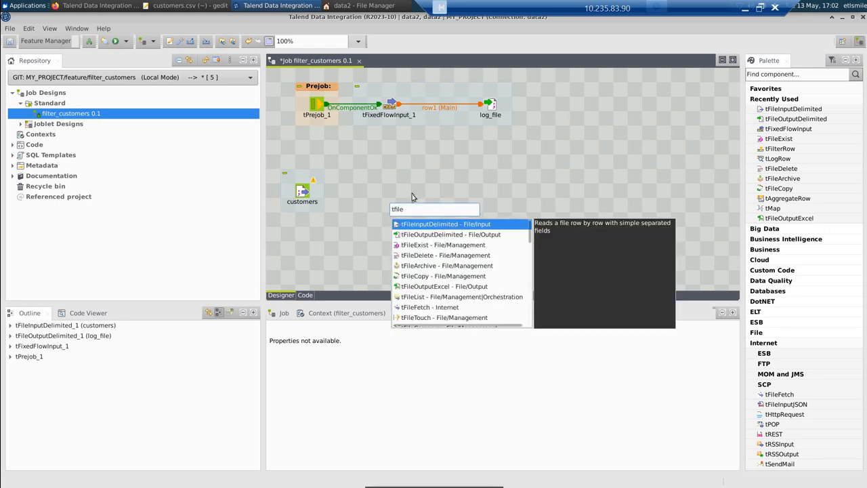
key(BackSpace)
key(BackSpace)
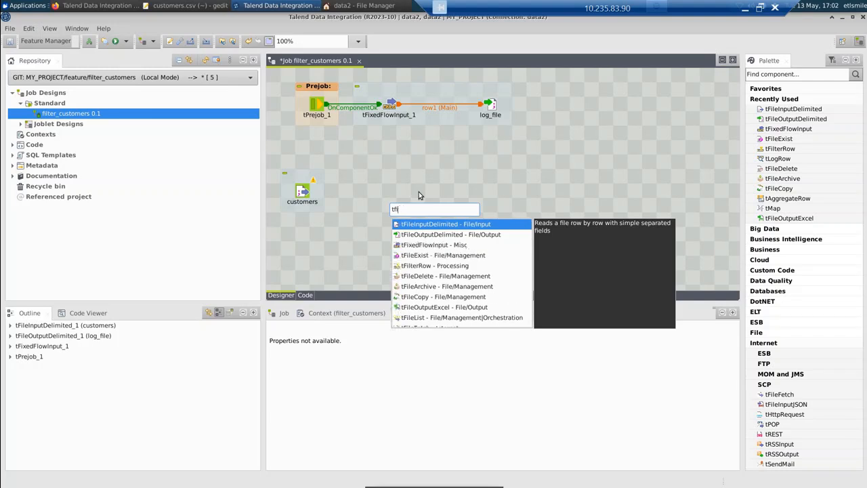
text(lte)
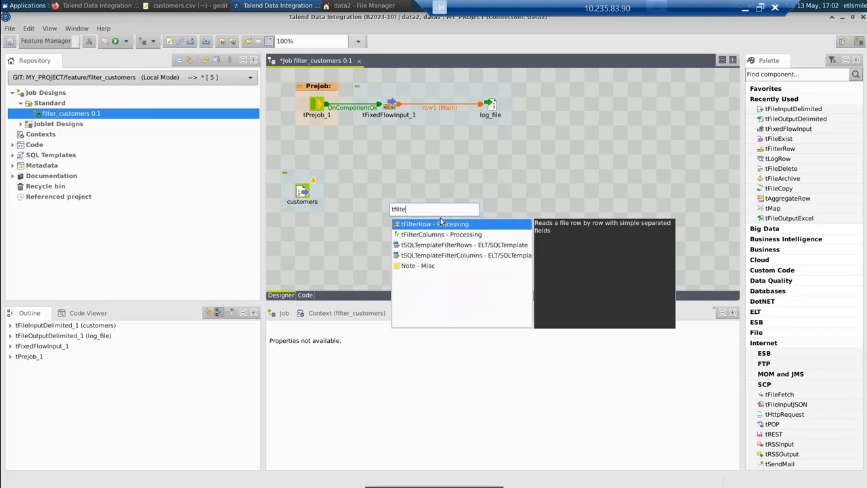
double_click(431, 224)
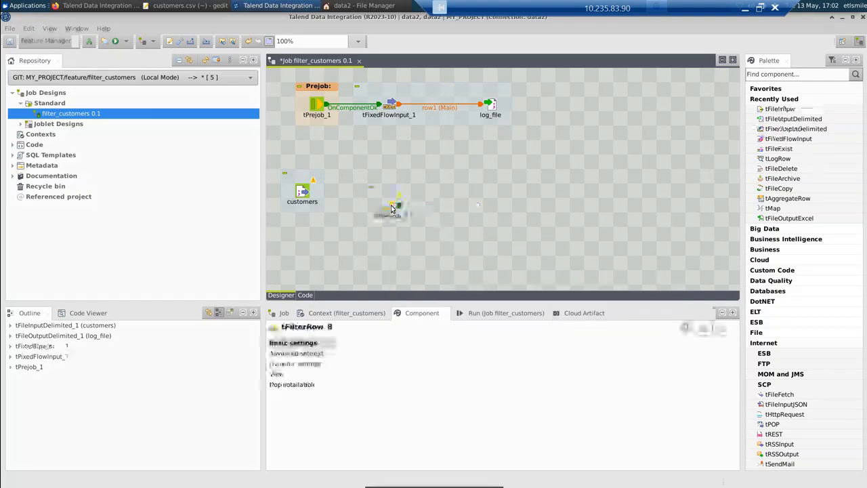
drag(386, 197, 387, 183)
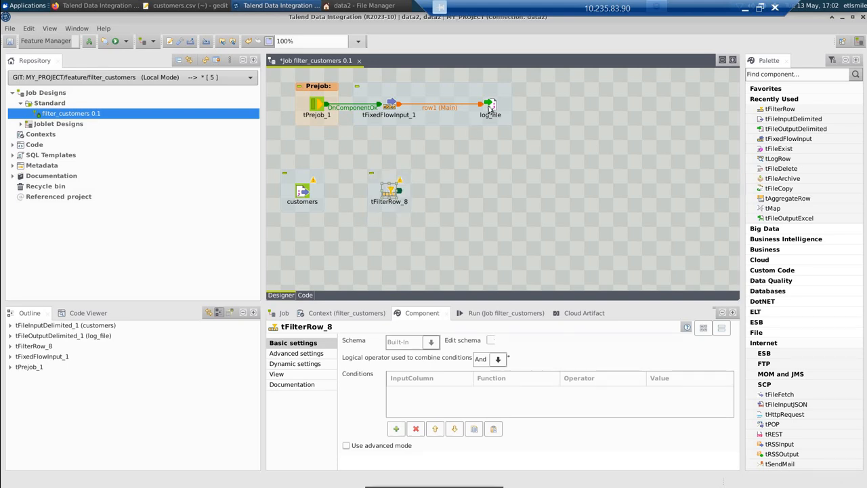
Step: Change the encoding of the log_file component in its advanced settings
click(491, 108)
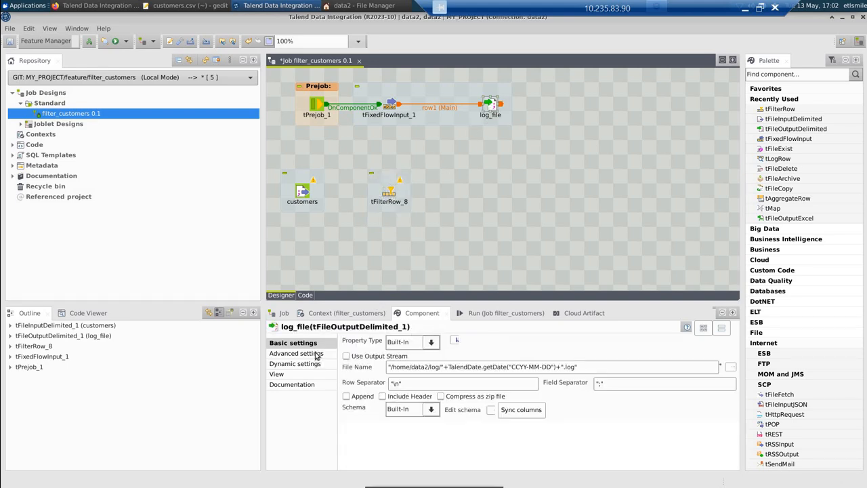
click(296, 353)
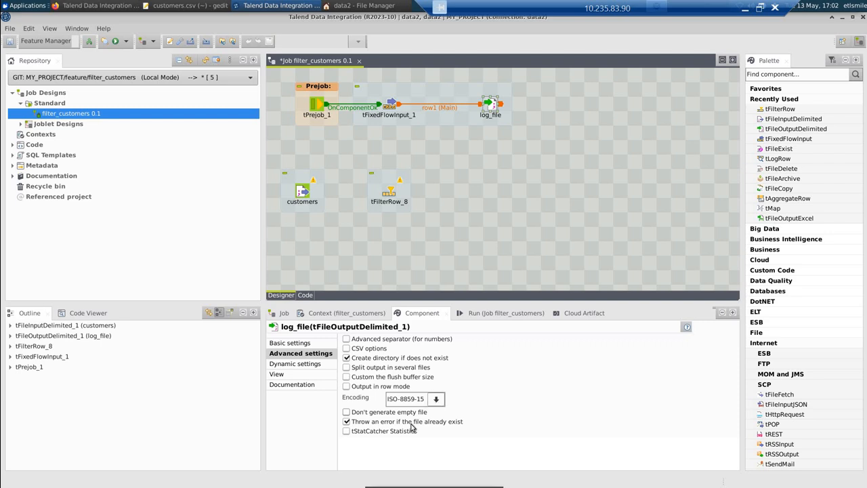
click(436, 399)
click(406, 419)
Step: Connect the customers component to tFilterRow_8 with a Main row
click(392, 192)
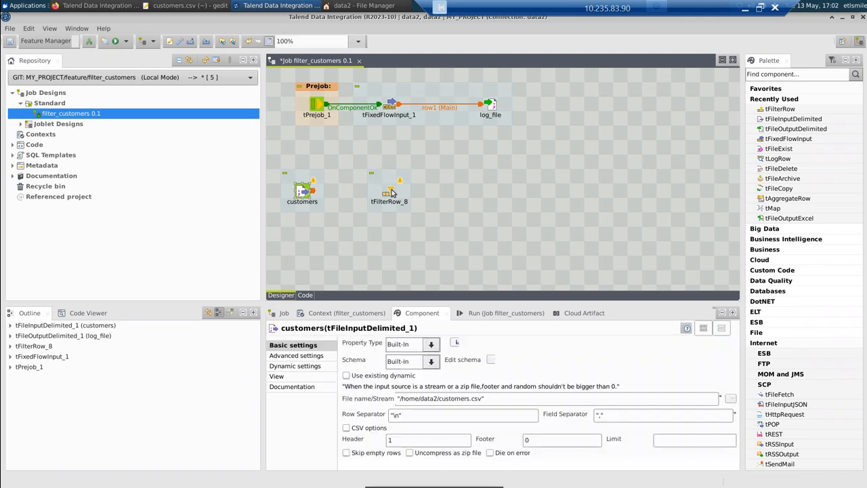
click(303, 194)
right_click(302, 195)
mouse_move(359, 200)
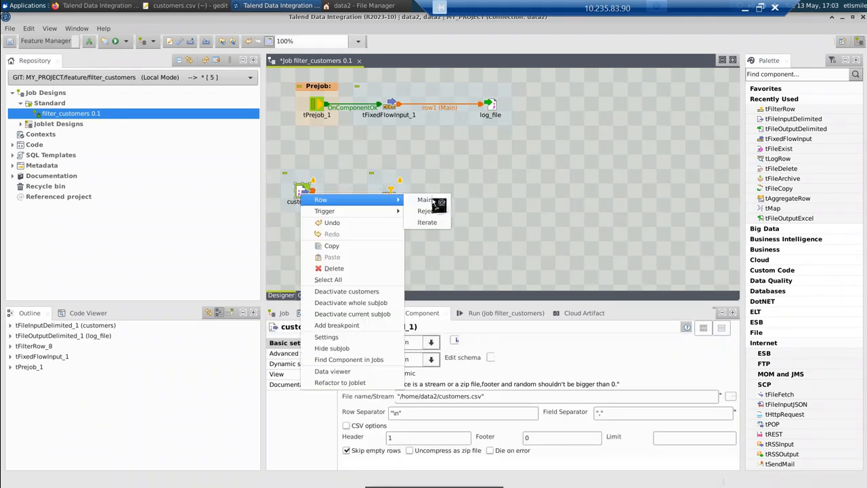
click(426, 200)
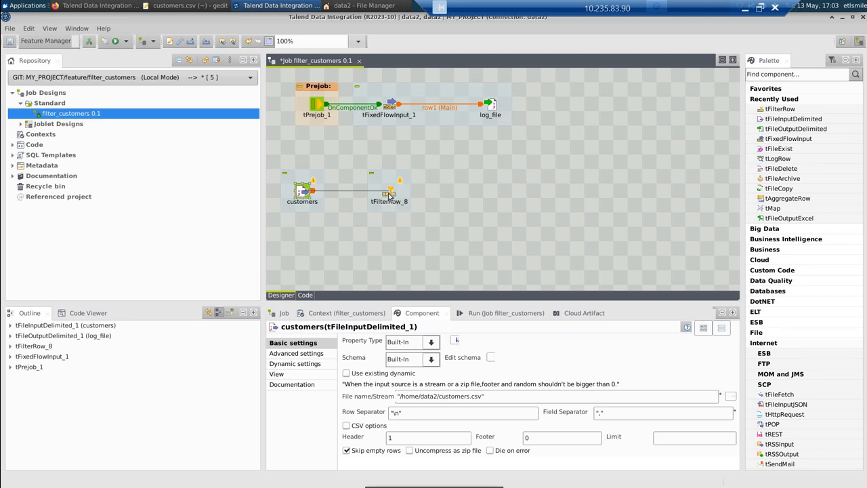
click(386, 194)
click(390, 193)
click(303, 192)
right_click(302, 193)
key(Escape)
click(415, 319)
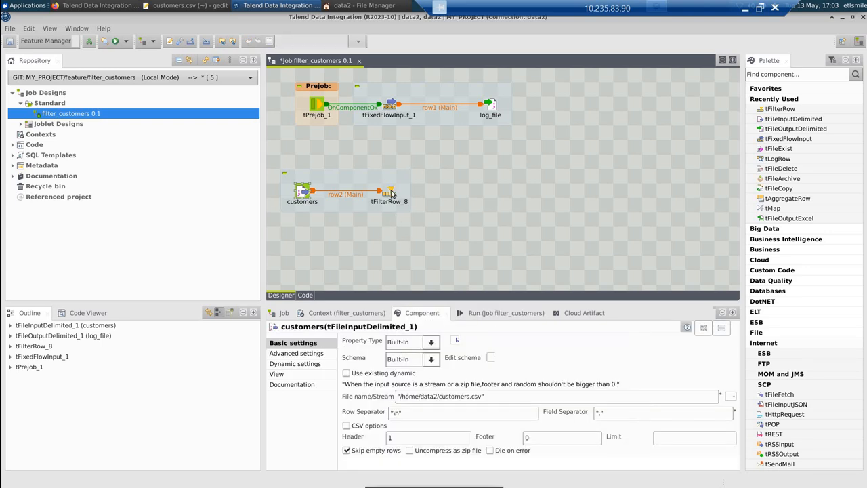
Step: Add a filter condition to tFilterRow_8 with CUST_MARITAL_STATUS as its input column
click(390, 193)
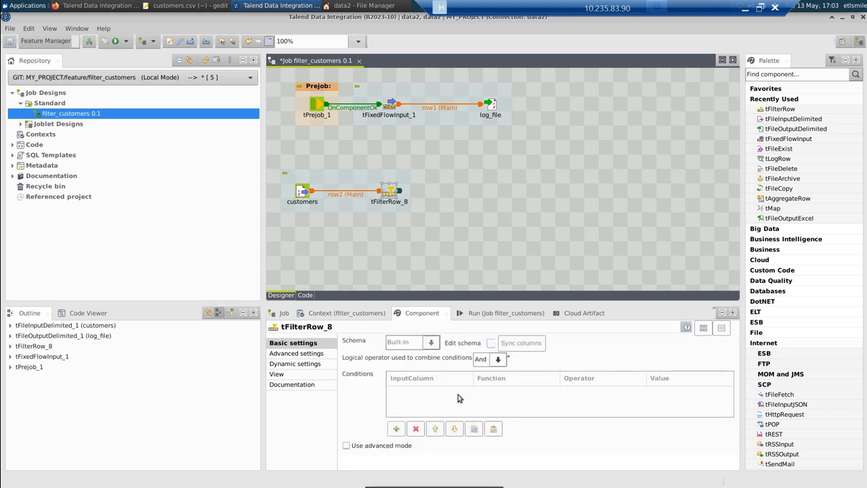
click(398, 430)
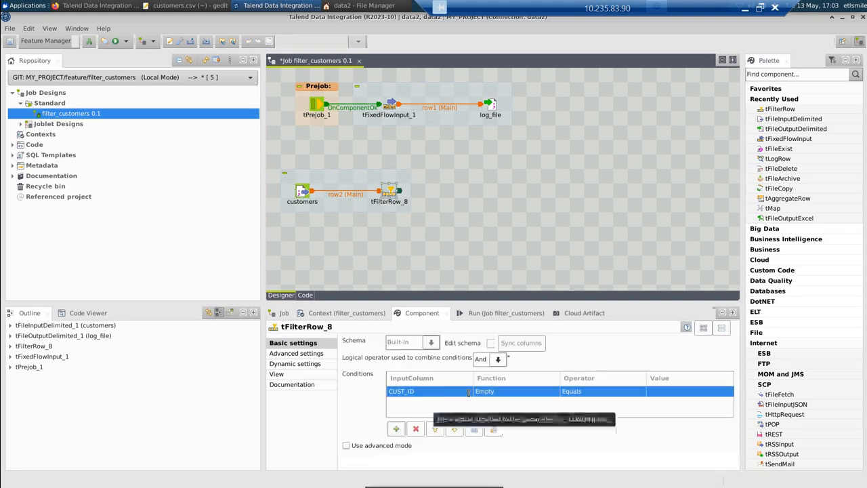
click(467, 394)
click(465, 393)
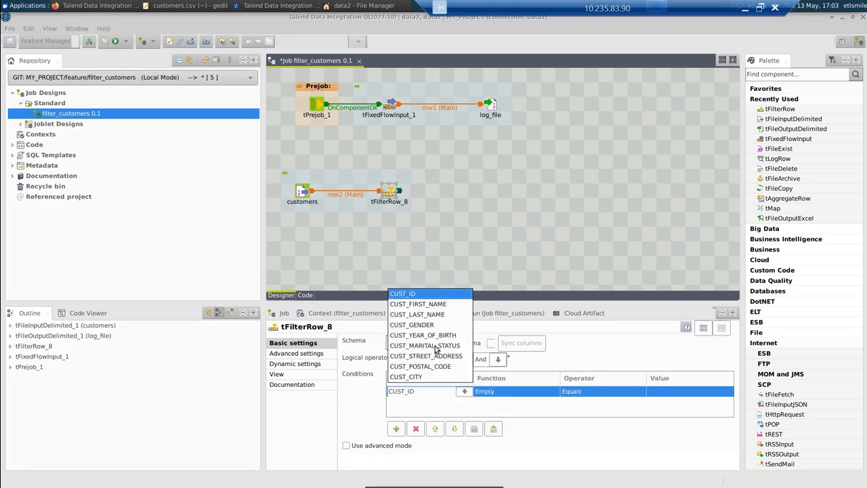
click(425, 345)
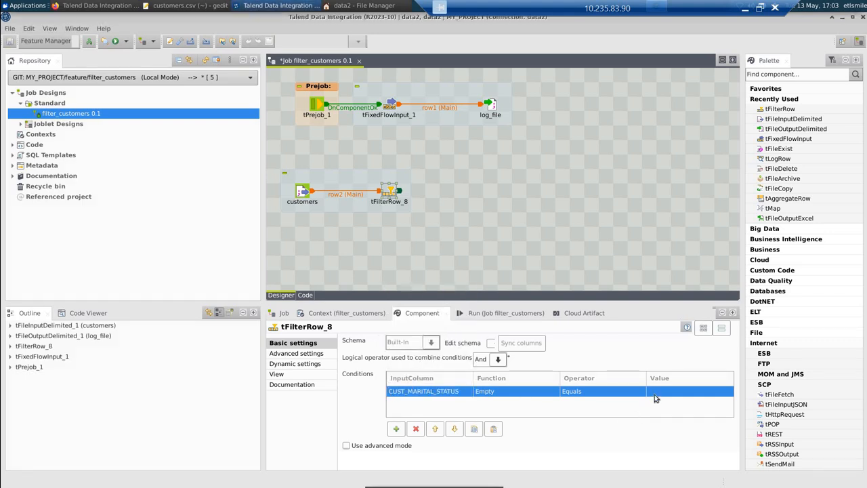
Step: Copy the word married from customers.csv in Text Editor and set the filter condition's value to "married" in Talend Studio, including the quotation marks
click(655, 396)
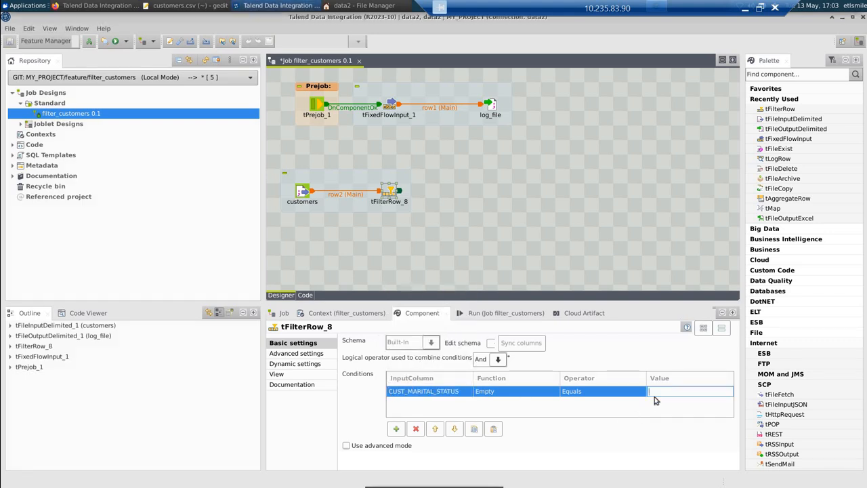
text(")
click(185, 6)
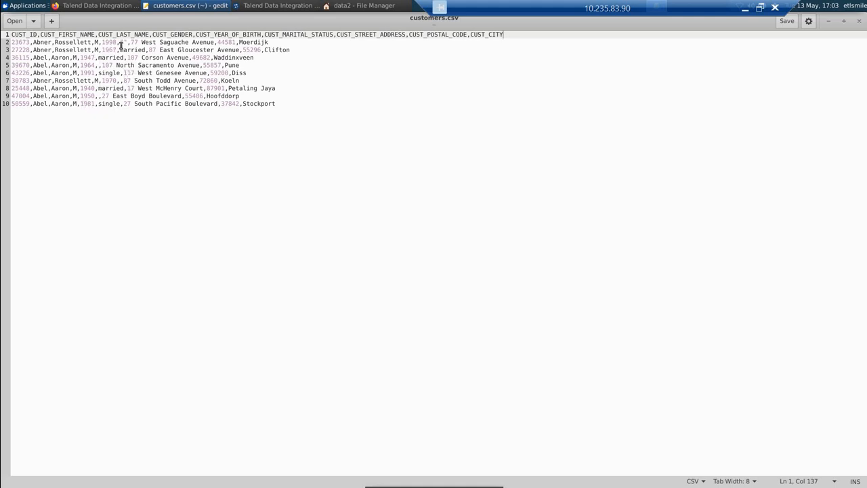
drag(120, 51, 148, 51)
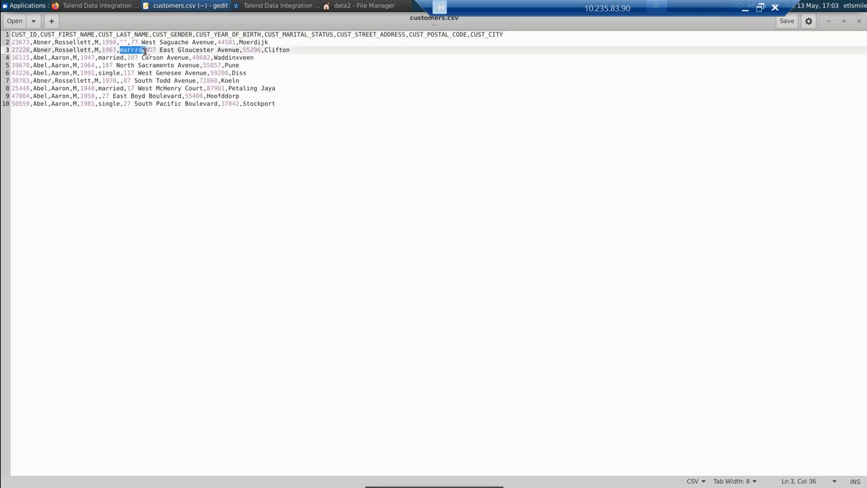
click(145, 50)
key(shift+Right)
key(shift+Right)
key(shift+Right)
key(shift+Right)
key(shift+Right)
key(shift+Right)
key(shift+Right)
key(ctrl+c)
key(alt+Tab)
click(664, 393)
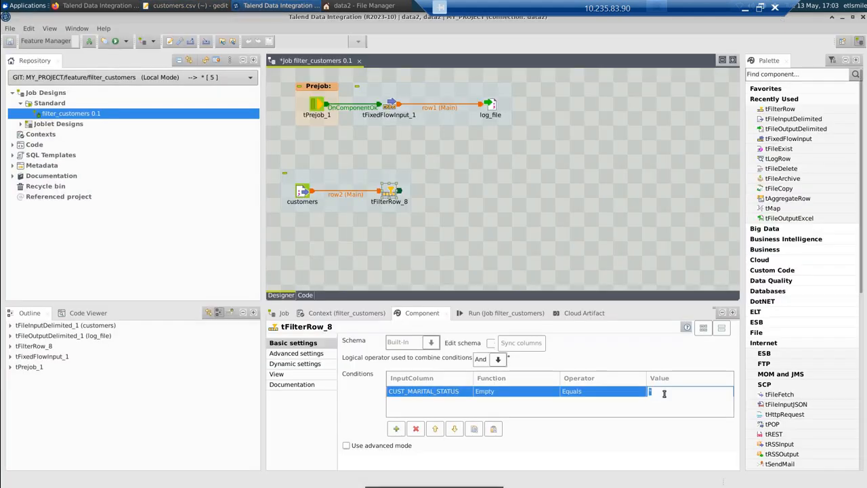
key(ctrl+v)
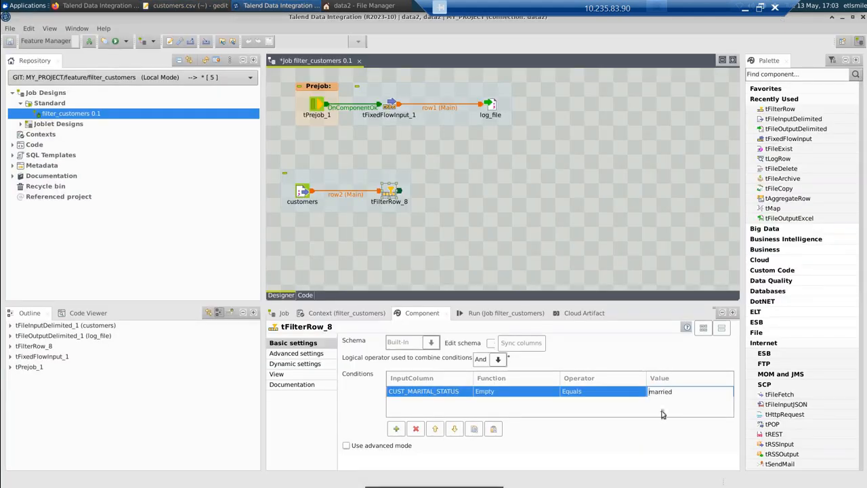
text(")
click(683, 391)
text(")
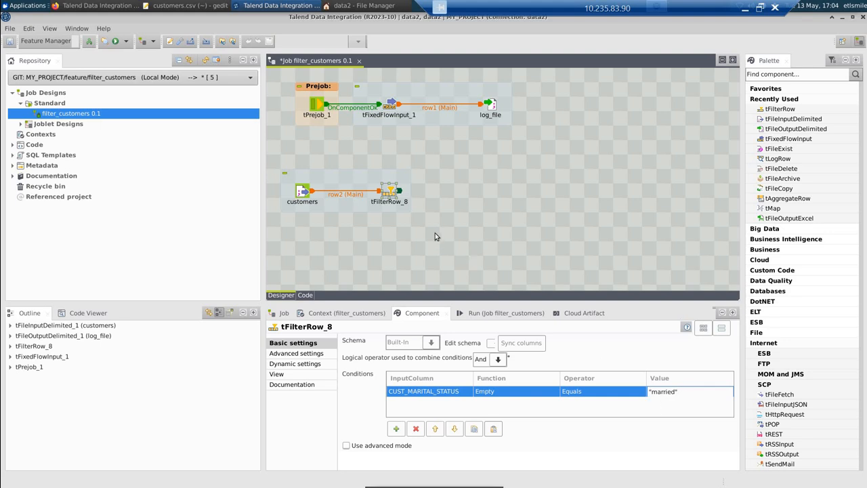
Step: Add a tFileOutputDelimited component to the job and align it beside tFilterRow_8
click(458, 201)
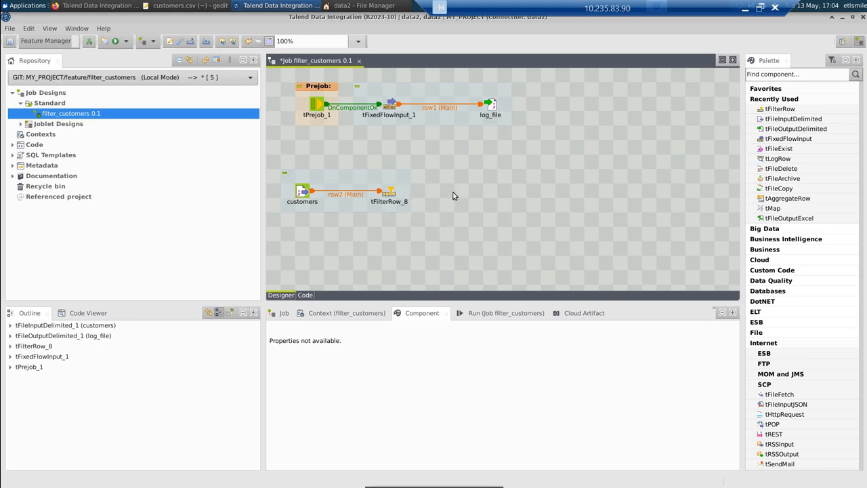
text(tf)
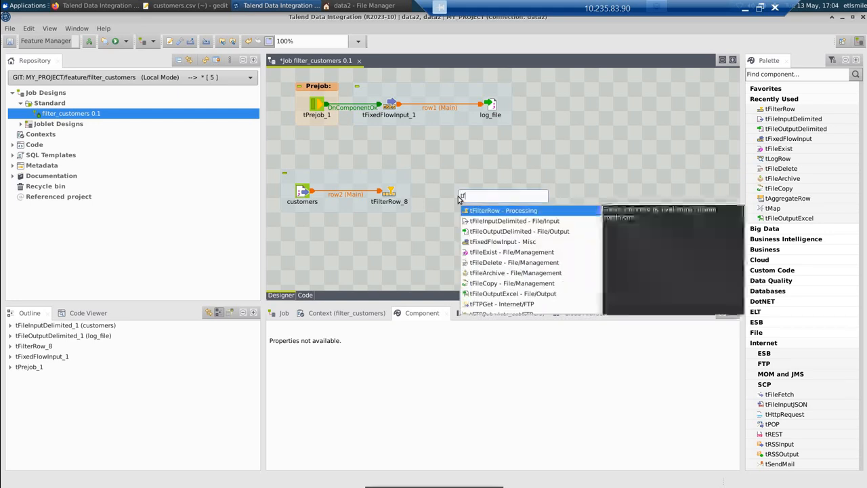
text(ileou)
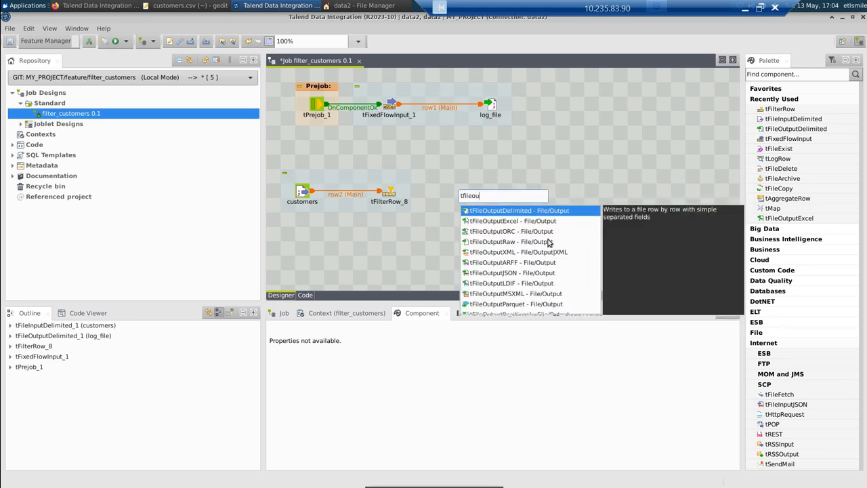
double_click(499, 216)
mouse_move(465, 194)
mouse_down()
mouse_move(465, 206)
mouse_move(464, 191)
mouse_up()
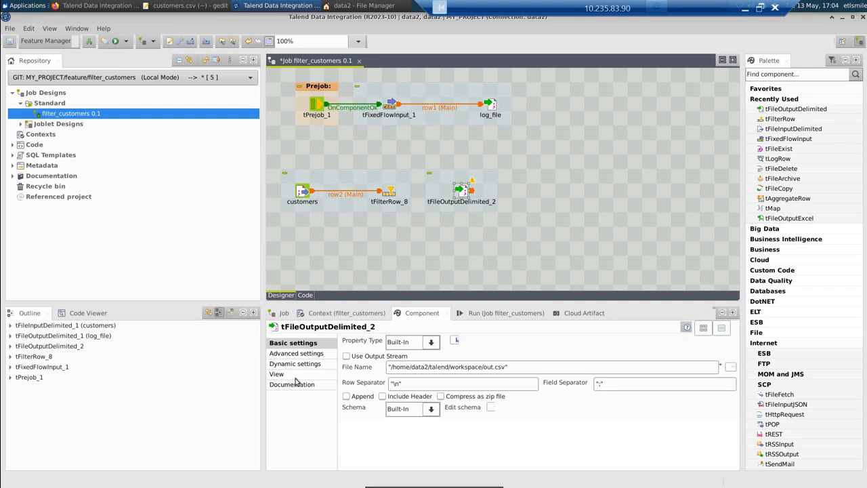
Step: Set the label format of the new tFileOutputDelimited component to filtered_customers_married
drag(450, 345, 348, 341)
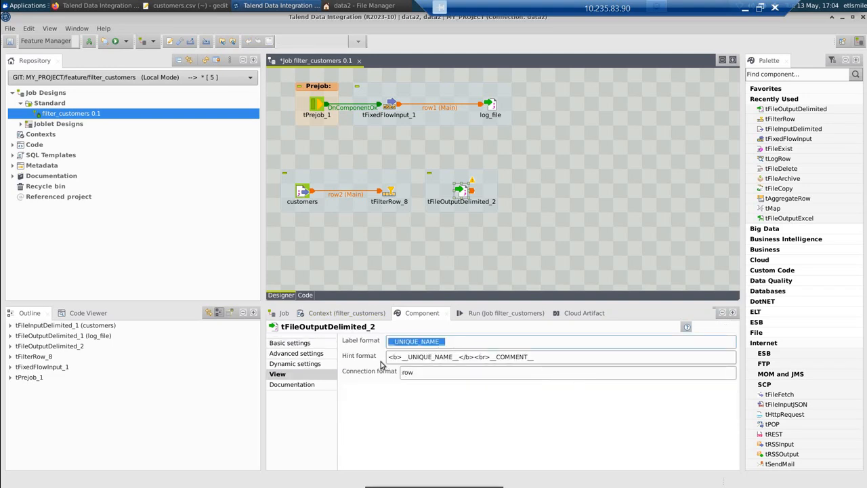
text(filtered_)
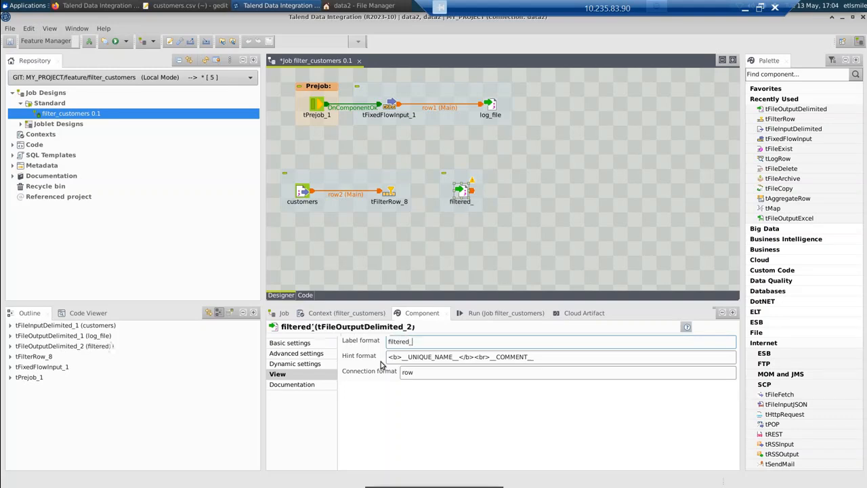
text(customers)
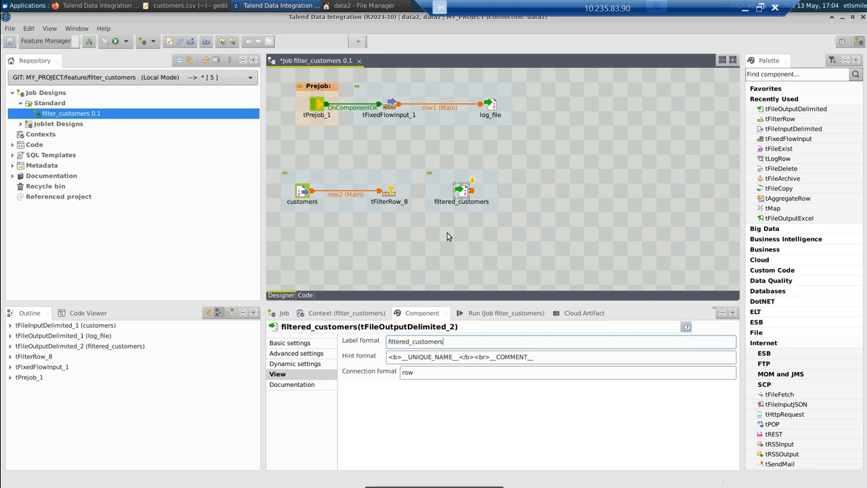
text(_ma)
text(r)
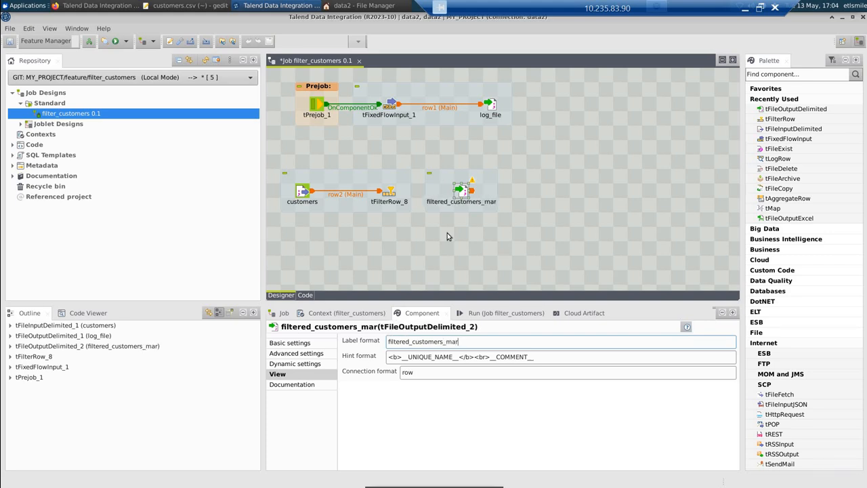
text(ried)
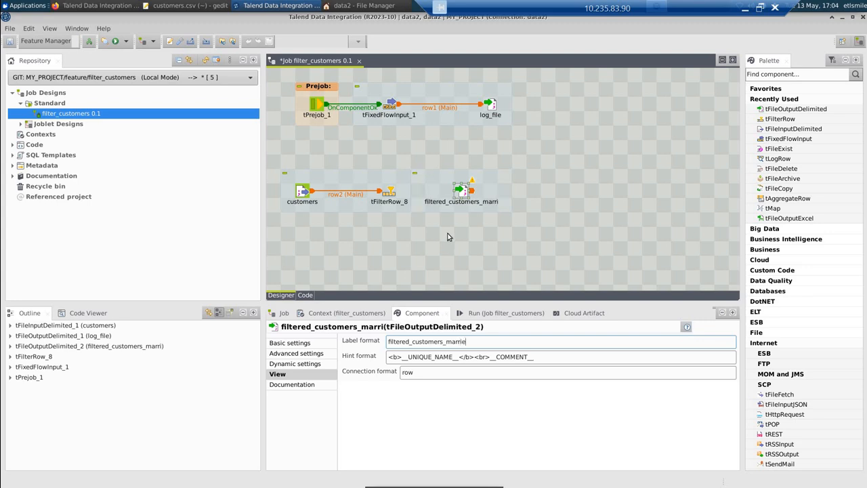
Step: Connect tFilterRow_8 to the filtered_customers_married component with a Filter row
click(392, 195)
right_click(392, 195)
mouse_move(475, 202)
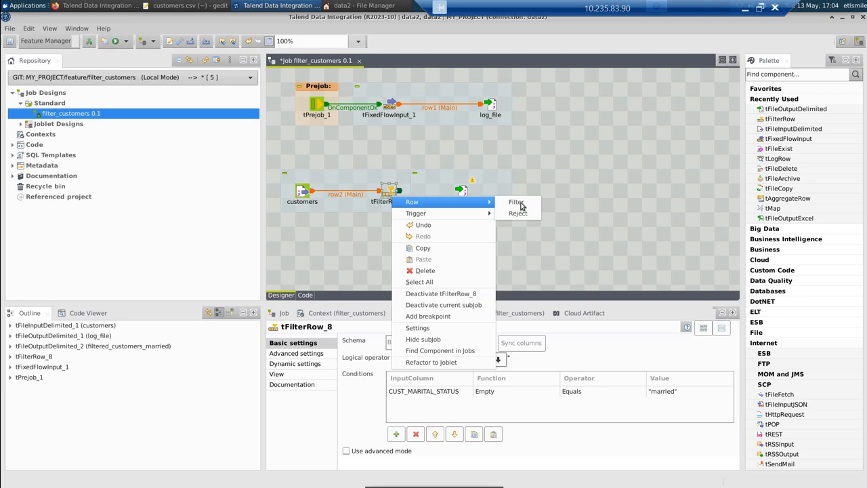
click(516, 203)
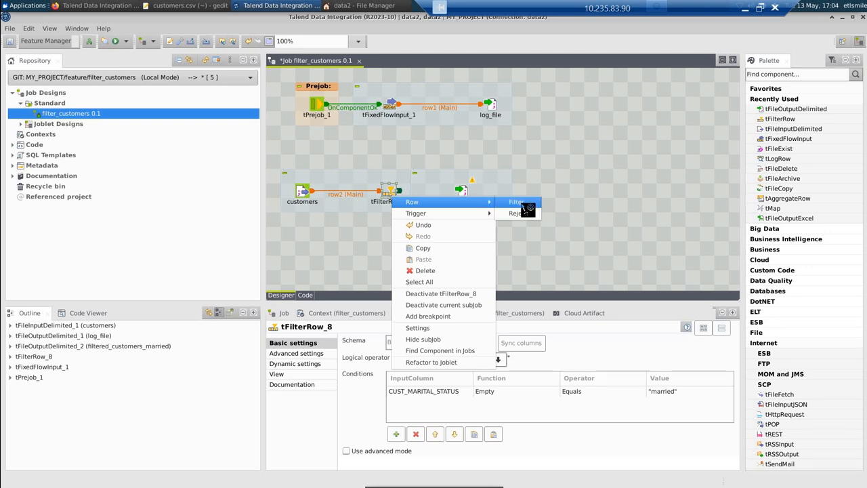
click(465, 195)
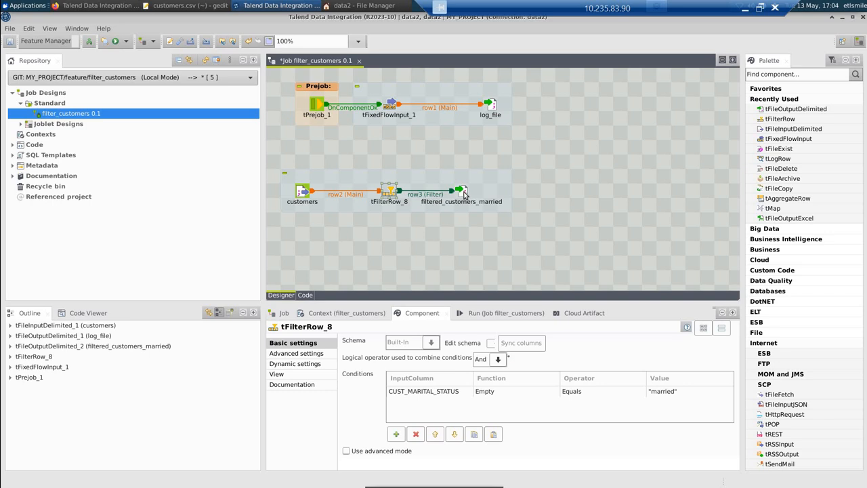
Step: Add a tFixedFlowInput component to the job beside filtered_customers_married
click(464, 193)
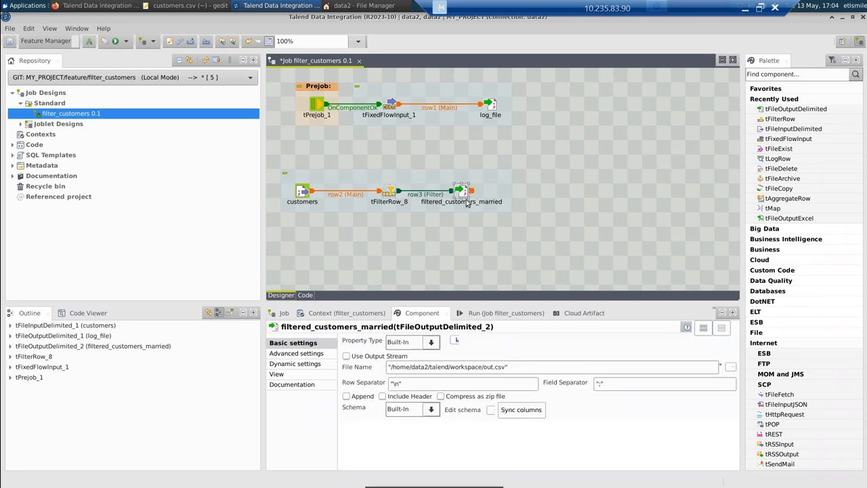
double_click(467, 190)
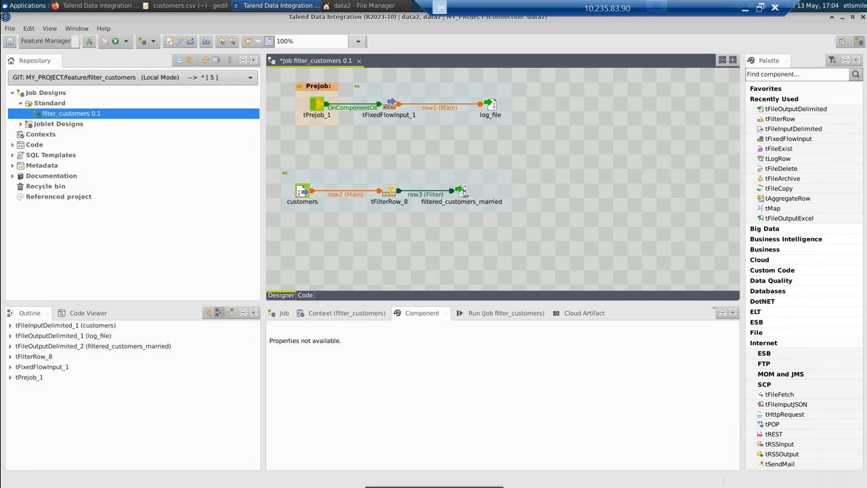
click(562, 209)
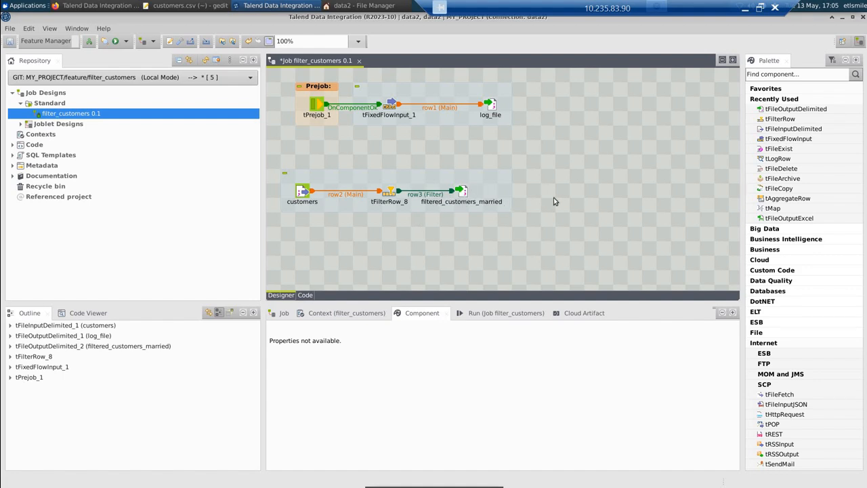
text(tfi)
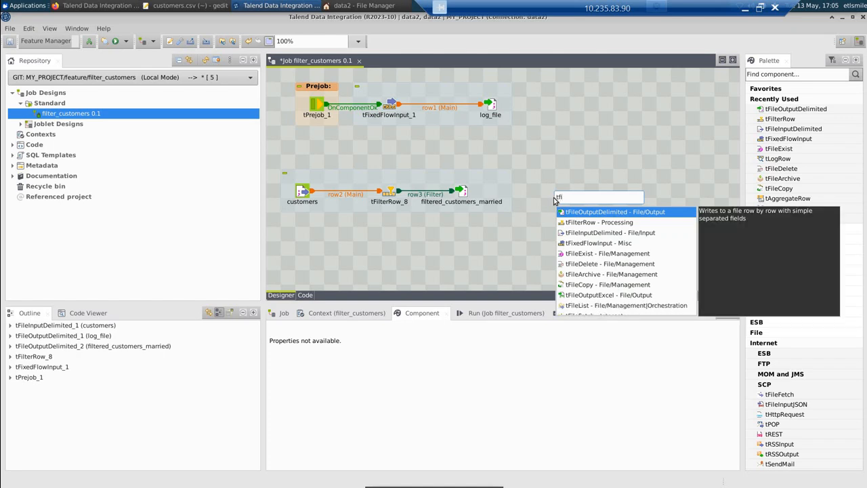
text(led)
key(BackSpace)
key(BackSpace)
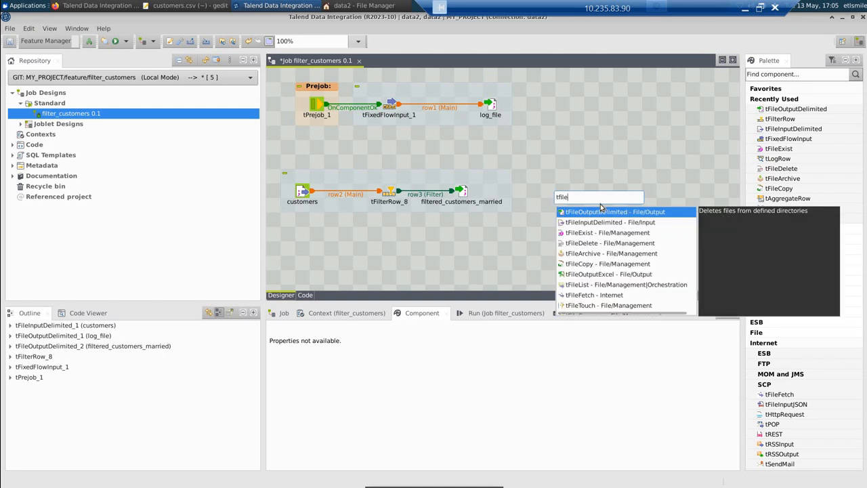
key(BackSpace)
text(xed)
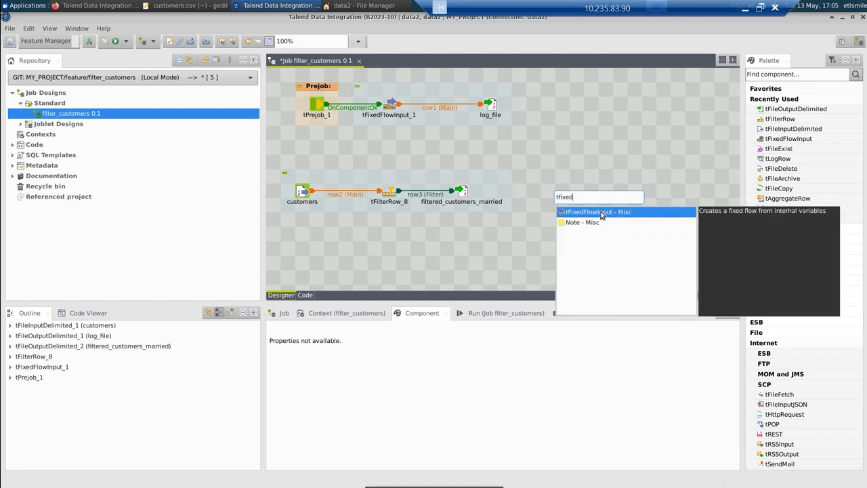
double_click(601, 214)
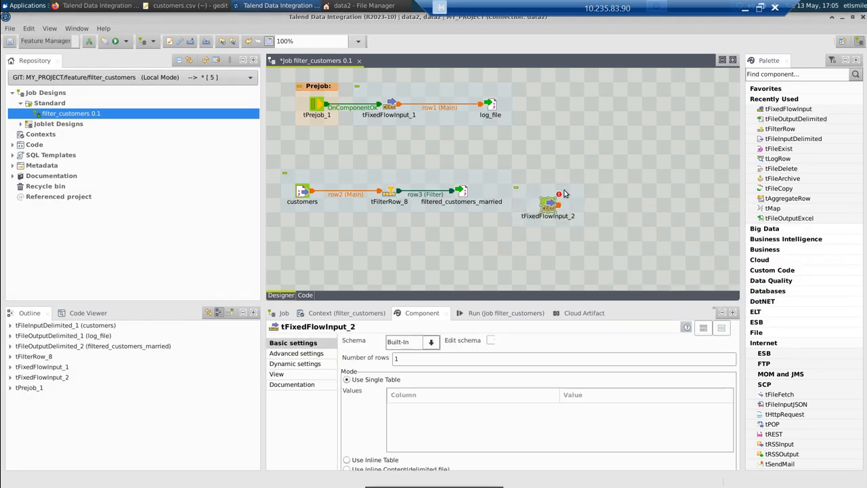
Step: Connect filtered_customers_married to tFixedFlowInput_2 with an On Component Ok trigger and show the settings of tFixedFlowInput_2
click(463, 193)
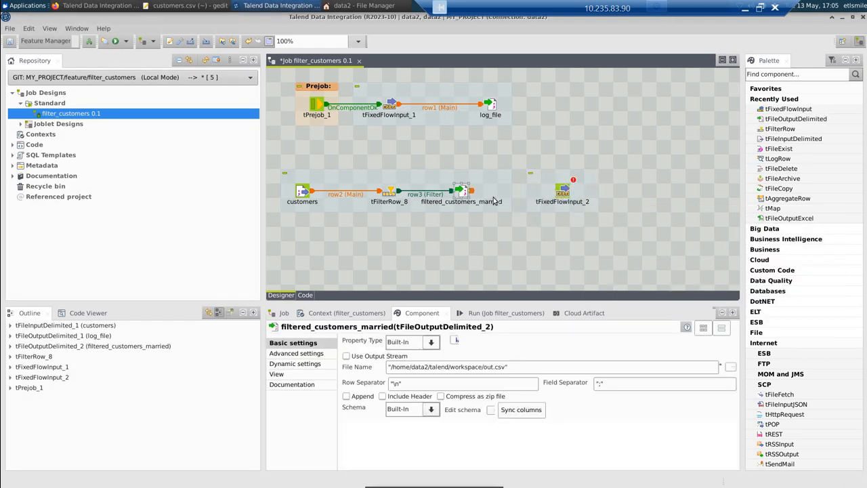
right_click(463, 192)
mouse_move(590, 197)
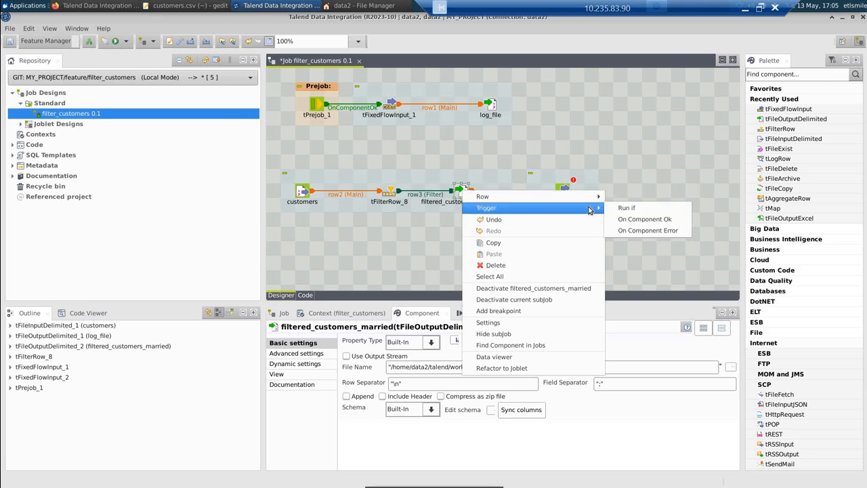
click(632, 221)
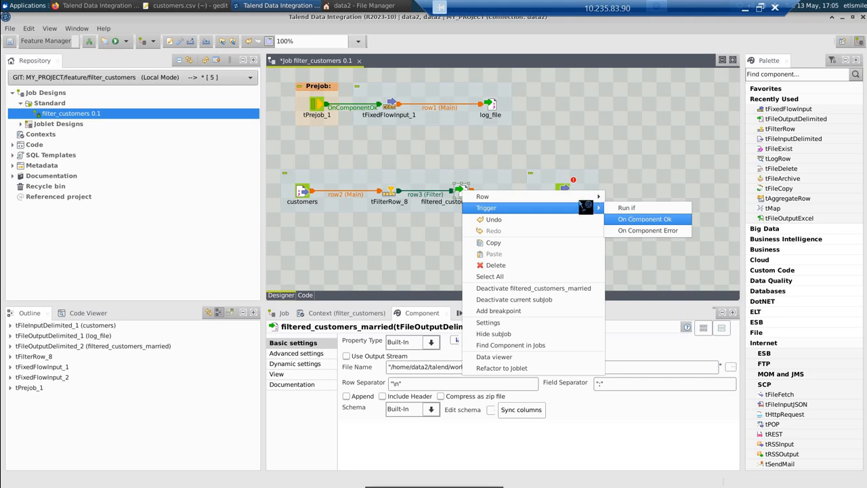
click(567, 195)
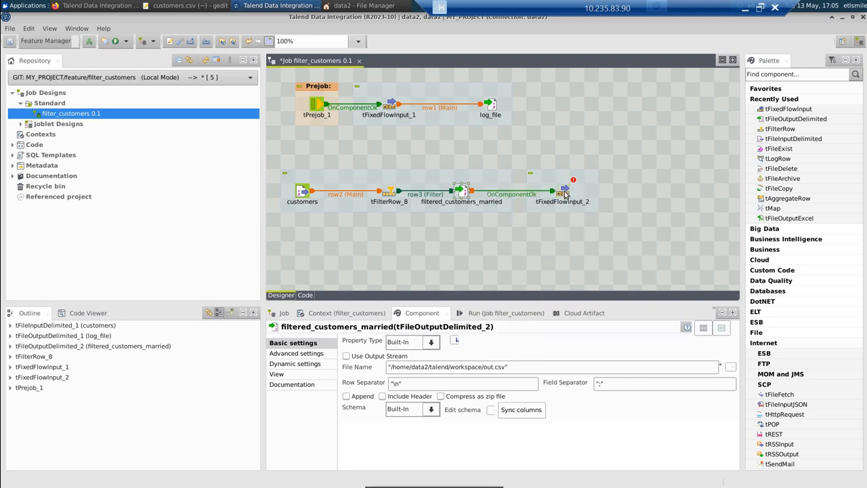
click(565, 195)
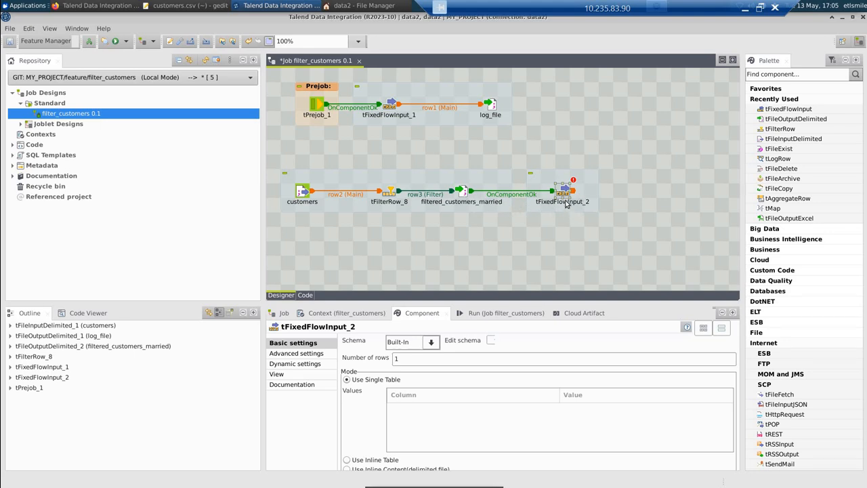
Step: Add a message column to the schema of tFixedFlowInput_2
click(505, 313)
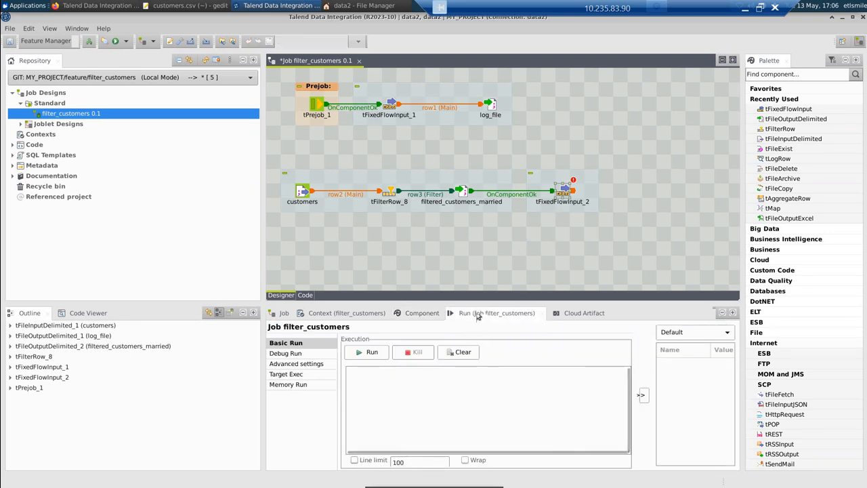
double_click(423, 317)
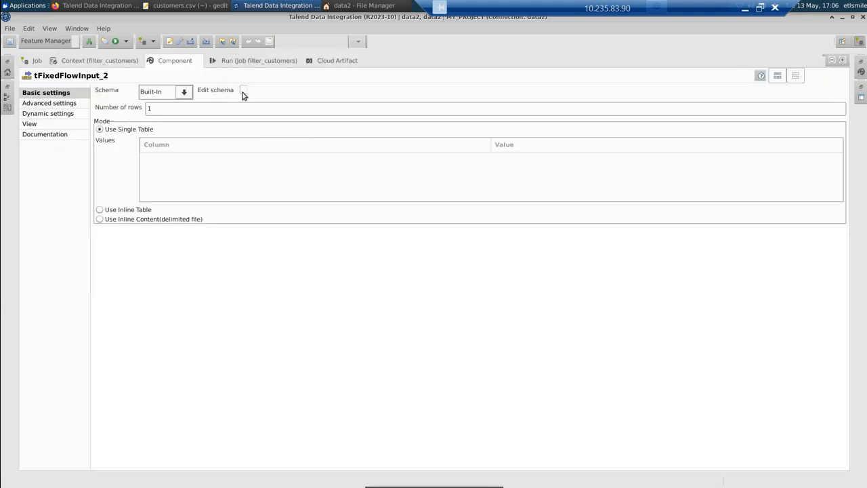
click(243, 92)
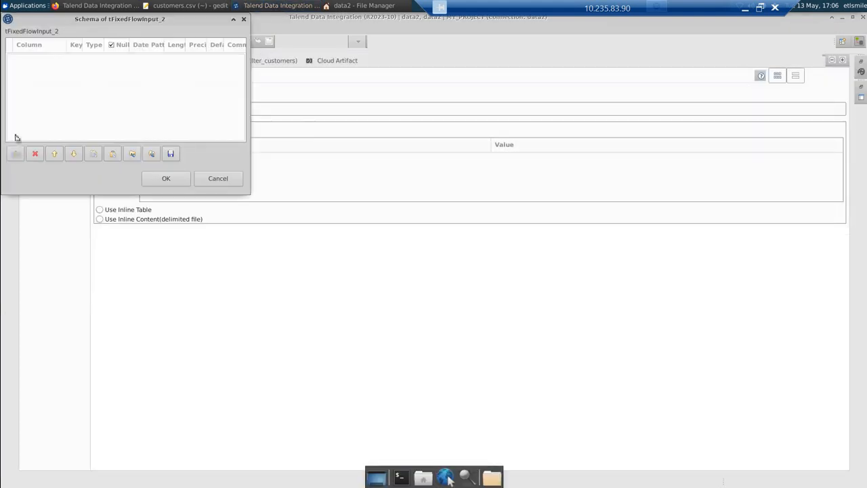
click(15, 153)
click(44, 58)
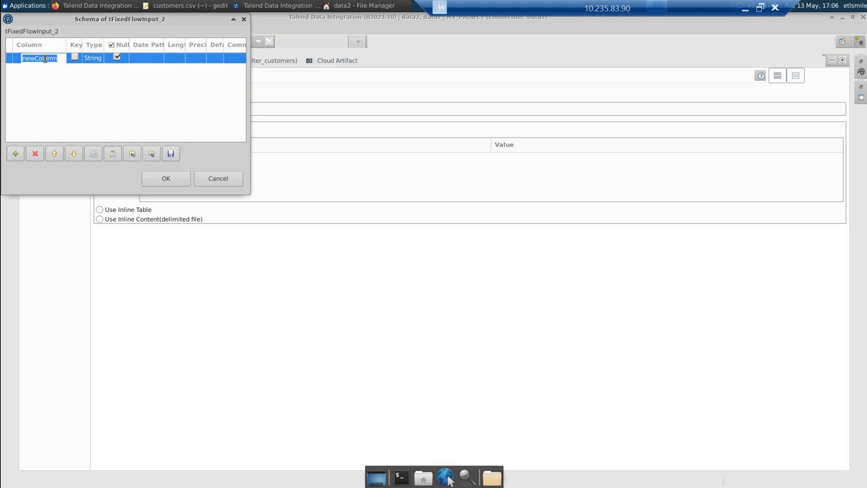
text(message)
click(174, 180)
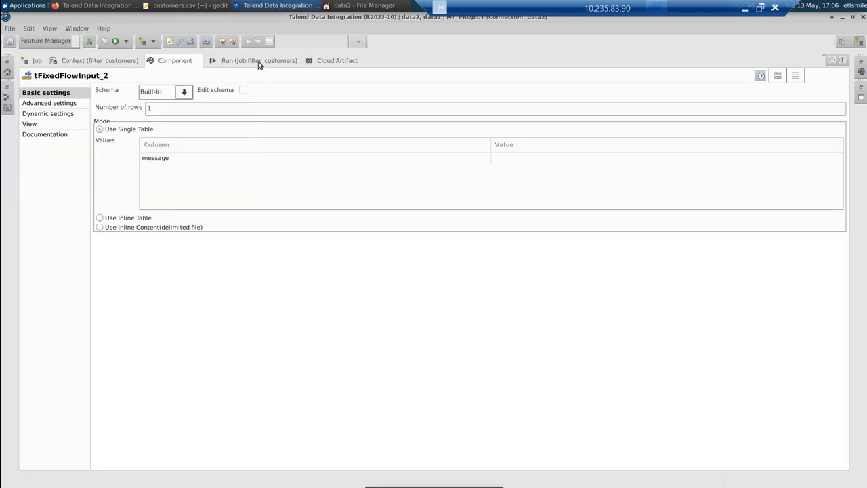
key(ctrl+m)
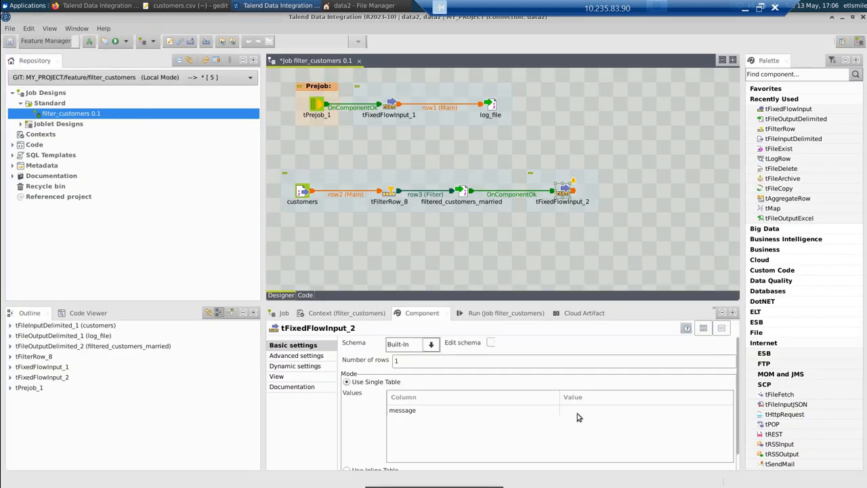
Step: Expand the outline variables of filtered_customers_married and try to insert its NB_LINE variable into the message value of tFixedFlowInput_2
click(579, 412)
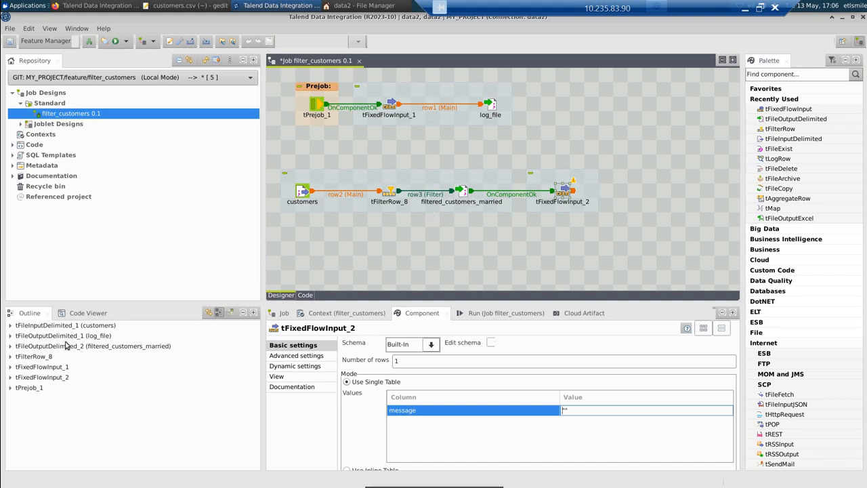
click(465, 196)
click(10, 346)
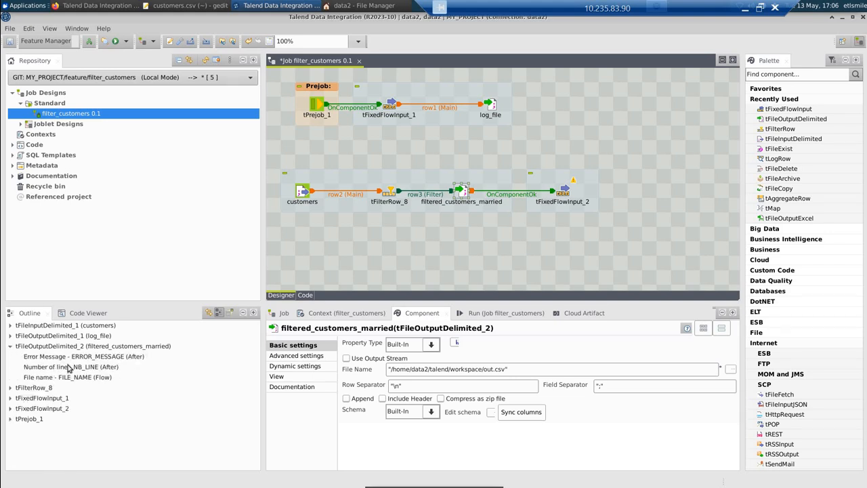
click(567, 194)
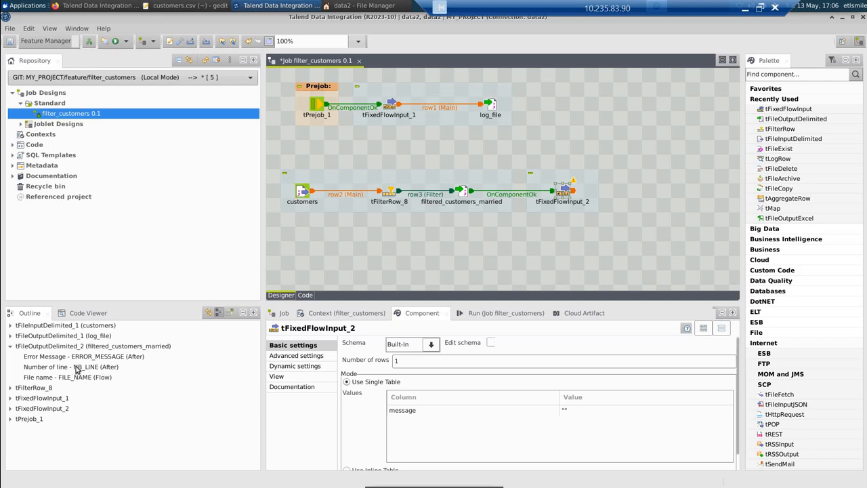
drag(77, 369, 563, 413)
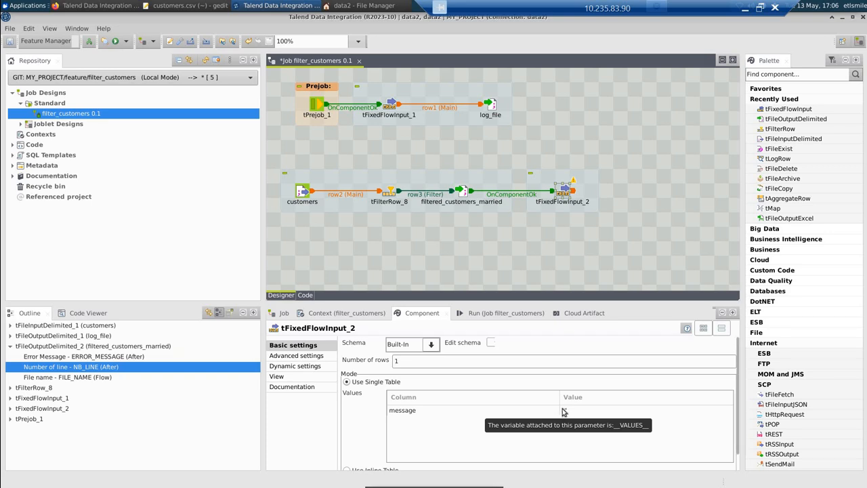
Step: Add a tJava component below the filtering flow and clear its default code
click(487, 253)
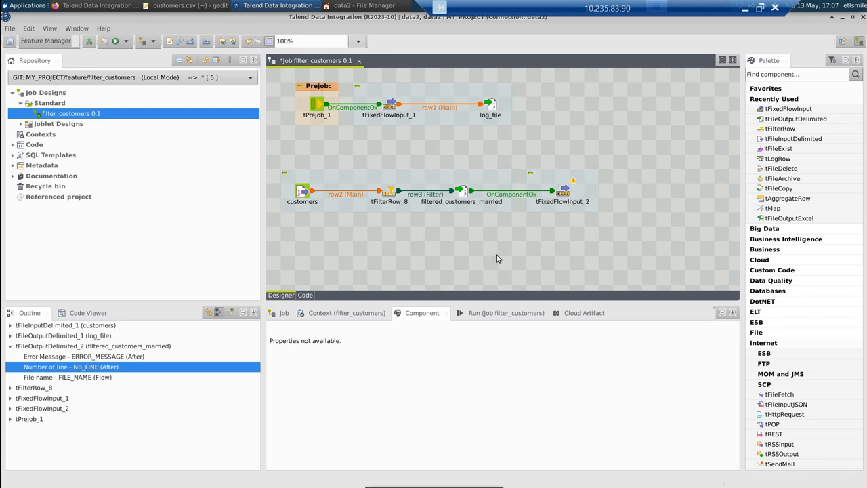
text(tjava)
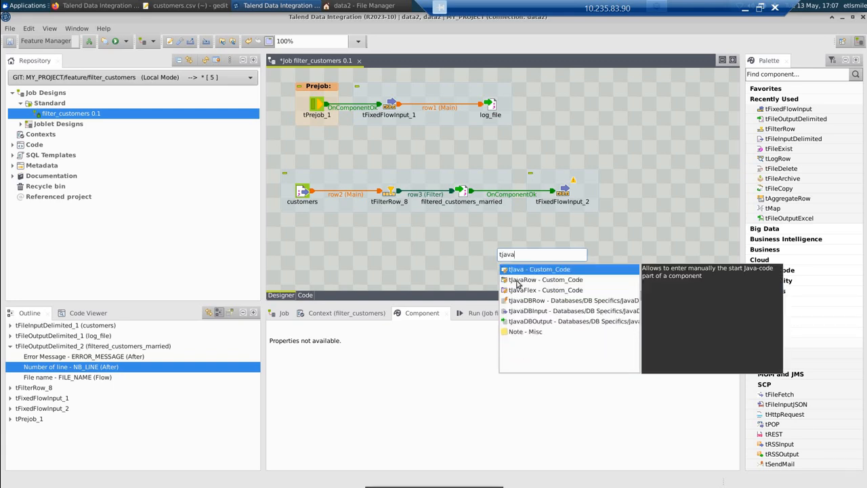
double_click(530, 274)
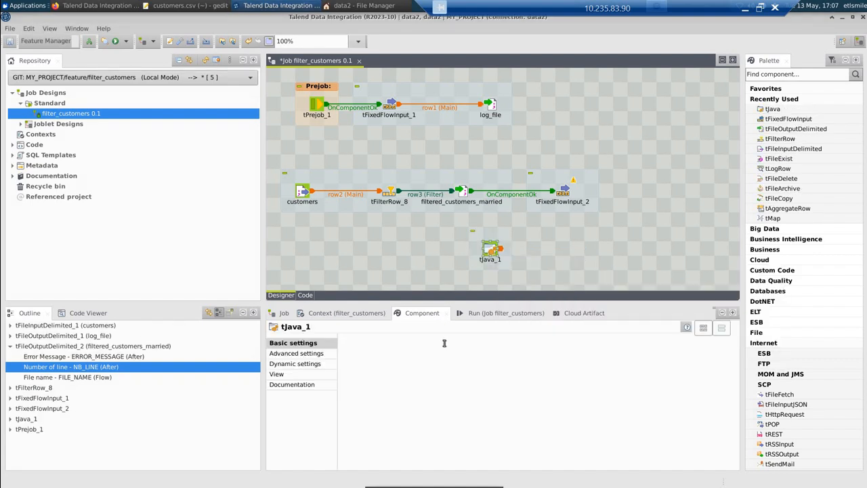
drag(458, 339, 362, 344)
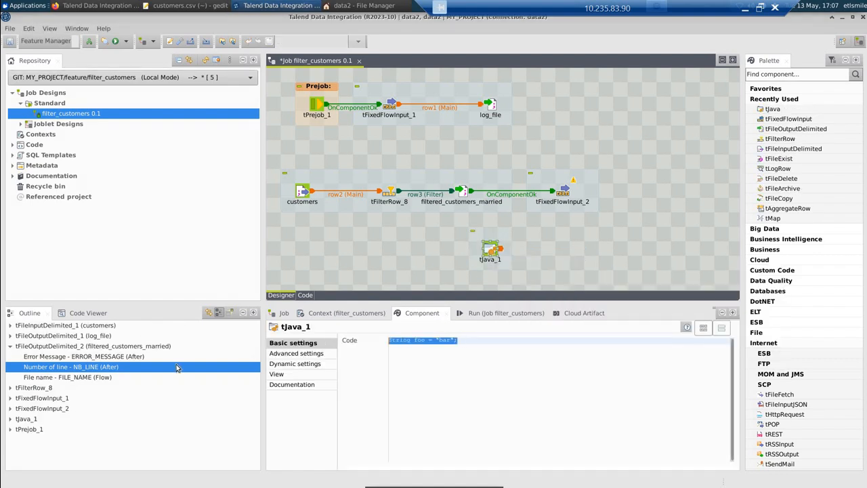
key(Delete)
Step: Try to place the NB_LINE variable in the empty tJava_1 code, entering a placeholder letter d followed by a new line
drag(132, 371, 460, 343)
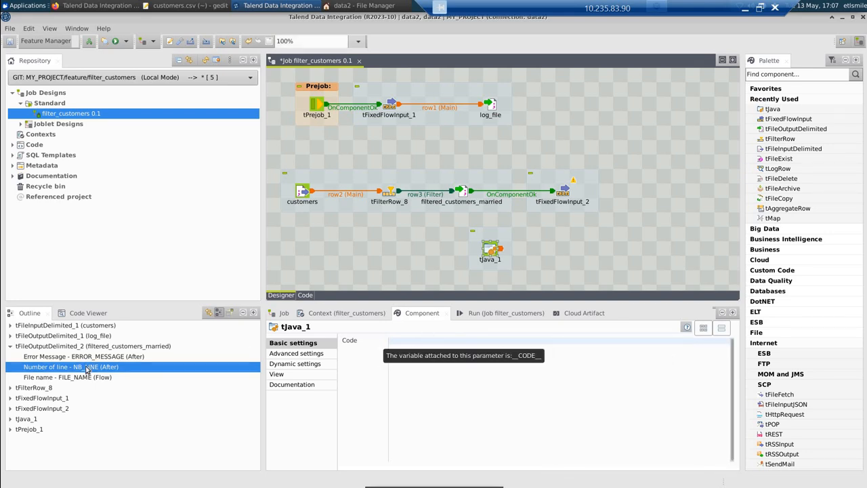
drag(87, 370, 429, 342)
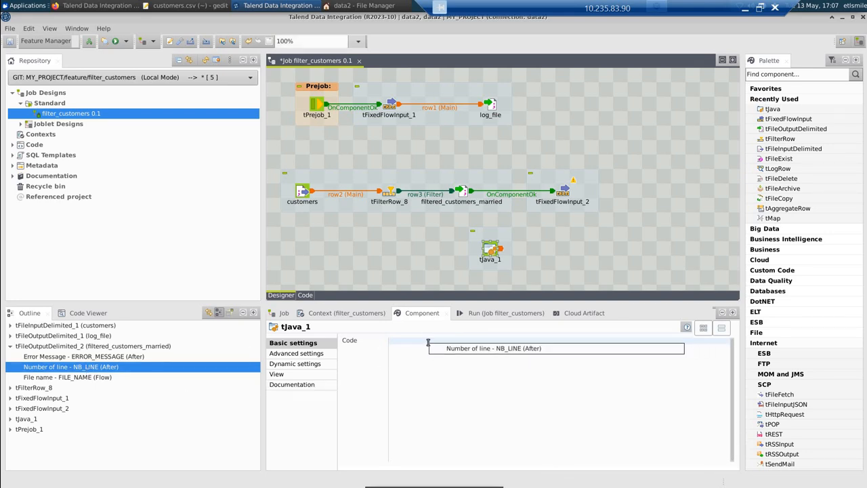
click(492, 250)
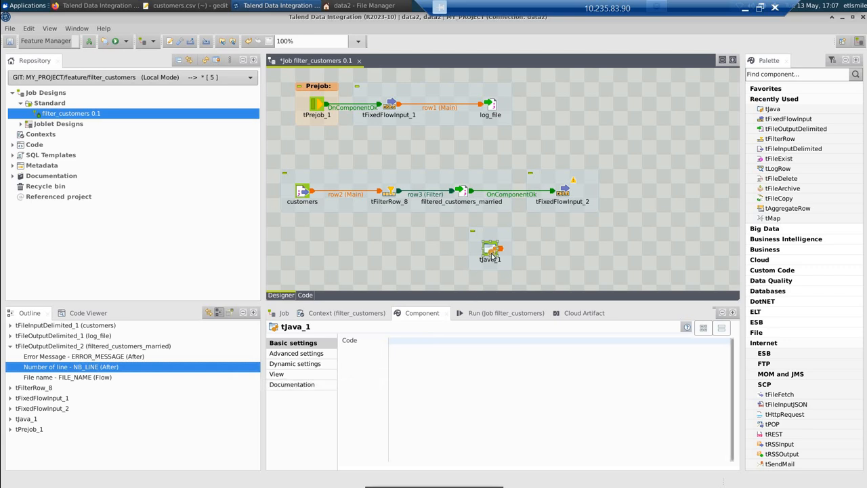
click(434, 342)
text(d)
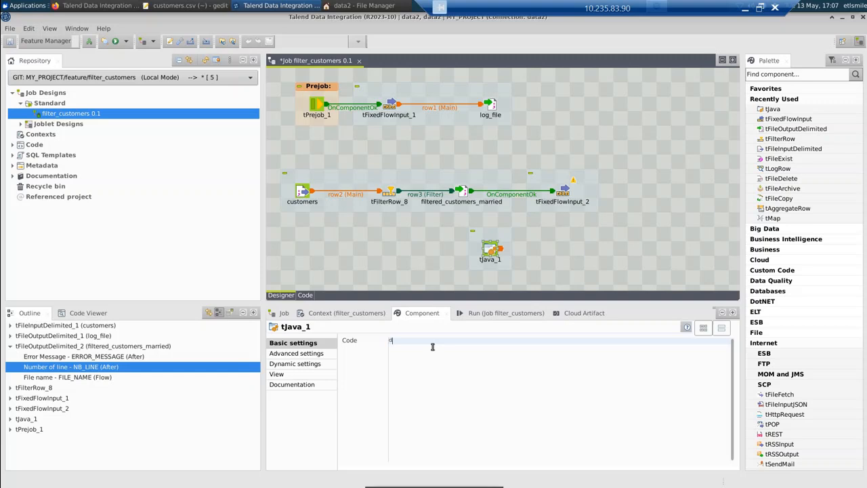
key(Return)
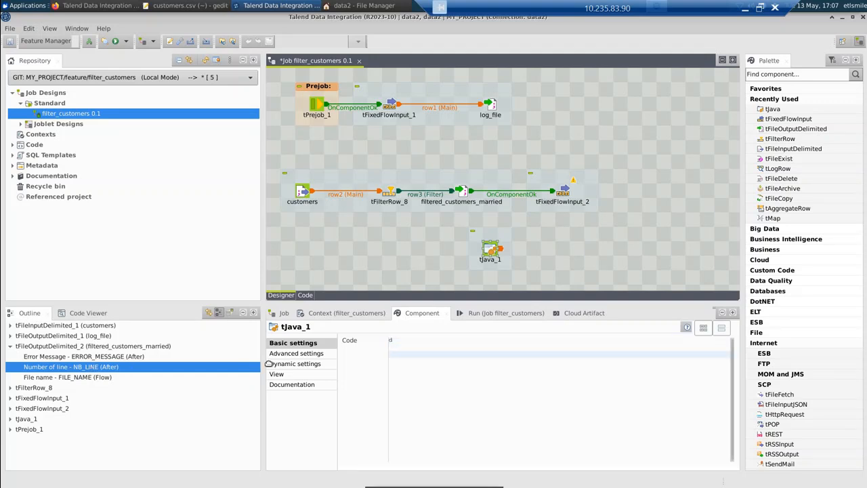
drag(407, 347, 411, 349)
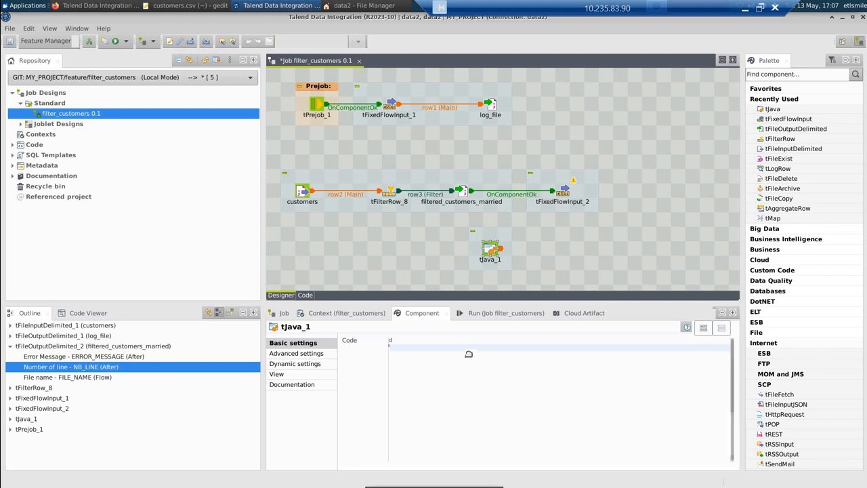
drag(478, 343, 478, 344)
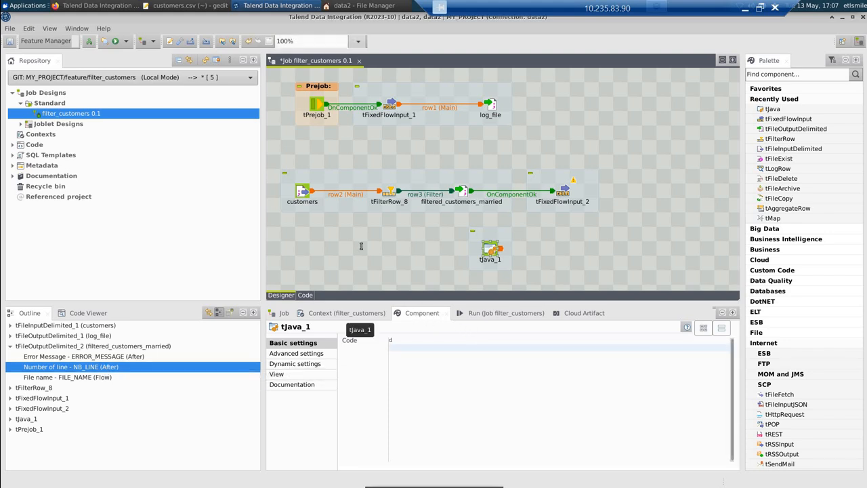
Step: Insert the NB_LINE variable of filtered_customers_married from the outline into the tJava_1 code
key(ctrl+m)
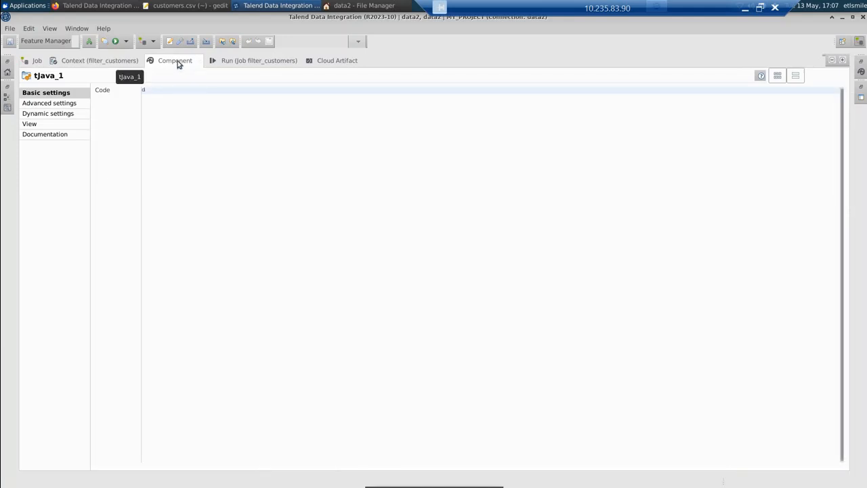
key(ctrl+m)
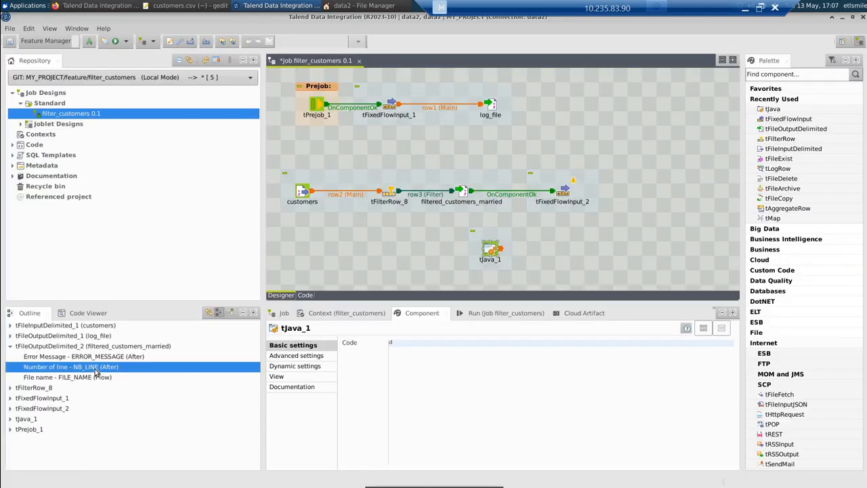
drag(97, 371, 487, 339)
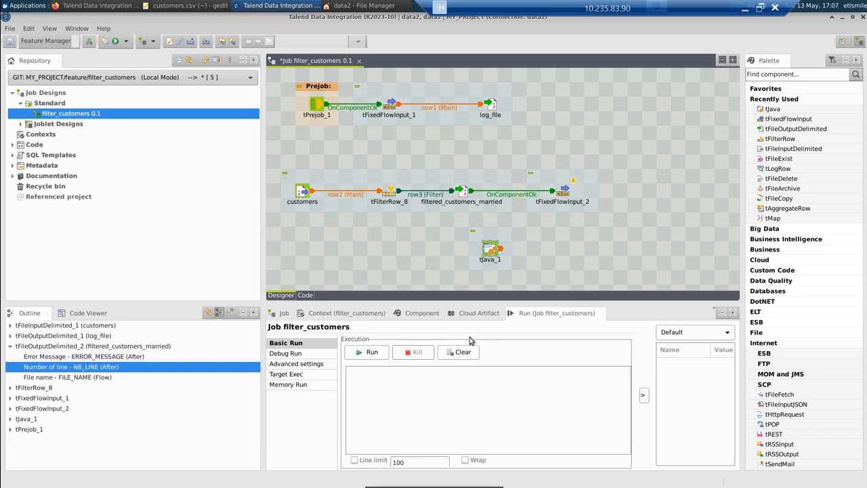
click(410, 314)
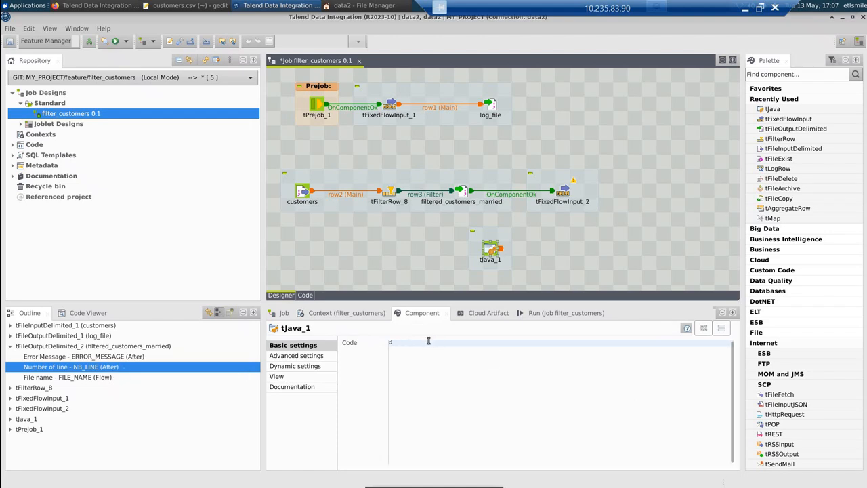
drag(111, 368, 417, 343)
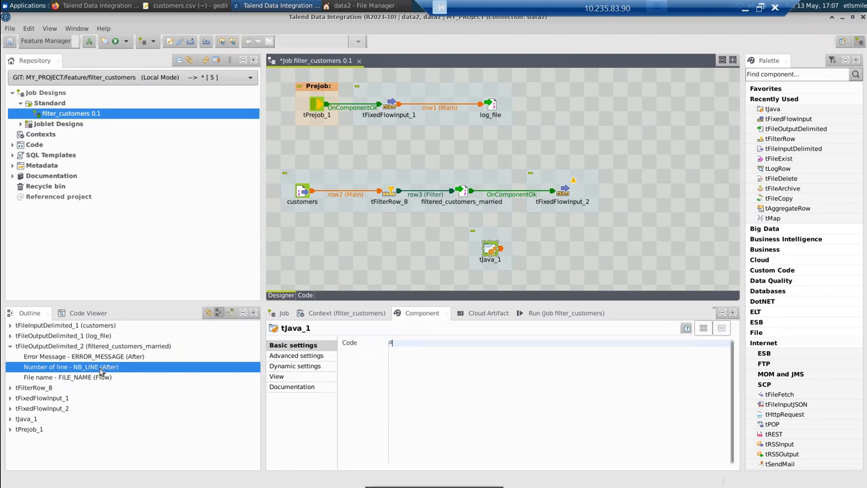
drag(102, 358, 414, 344)
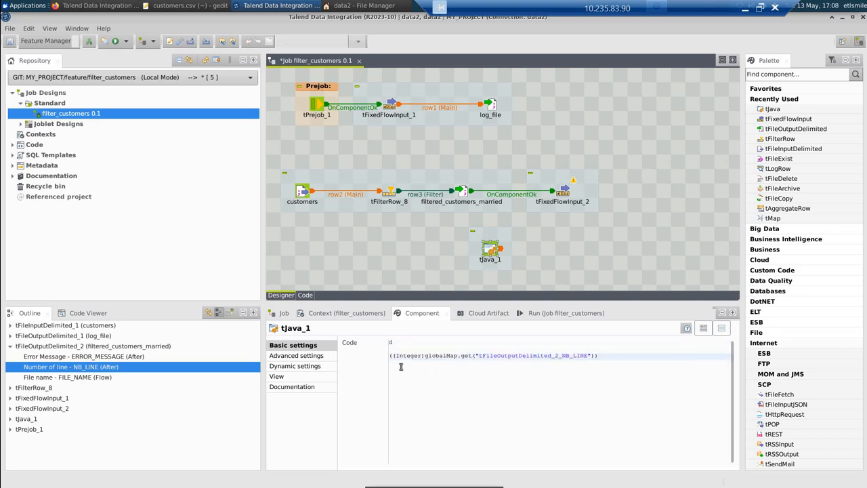
Step: Copy the expression ((Integer)globalMap.get("tFileOutputDelimited_2_NB_LINE")) from the tJava_1 code and clear all of its code
key(shift+Left)
key(shift+Left)
key(shift+Left)
key(shift+Left)
key(shift+Left)
key(shift+Left)
key(shift+Left)
key(shift+Left)
key(shift+Left)
key(shift+Left)
key(shift+Left)
key(shift+Left)
key(shift+Left)
key(shift+Left)
key(shift+Left)
key(shift+Left)
key(shift+Left)
key(shift+Left)
key(shift+Left)
key(shift+Left)
key(ctrl+c)
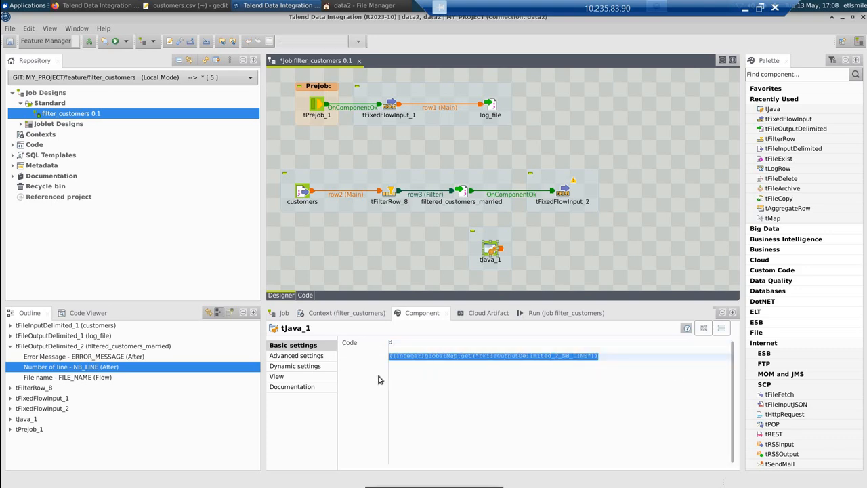
key(BackSpace)
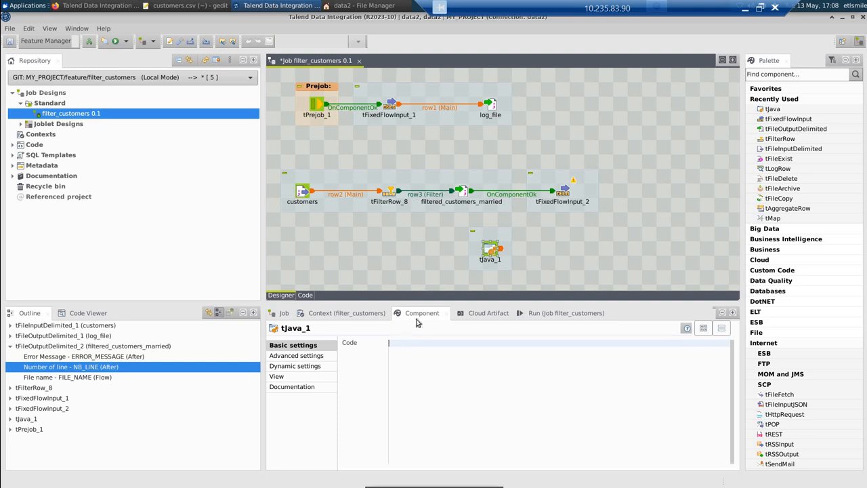
Step: Paste the copied NB_LINE expression before the empty quotes in the message value of tFixedFlowInput_2
click(463, 193)
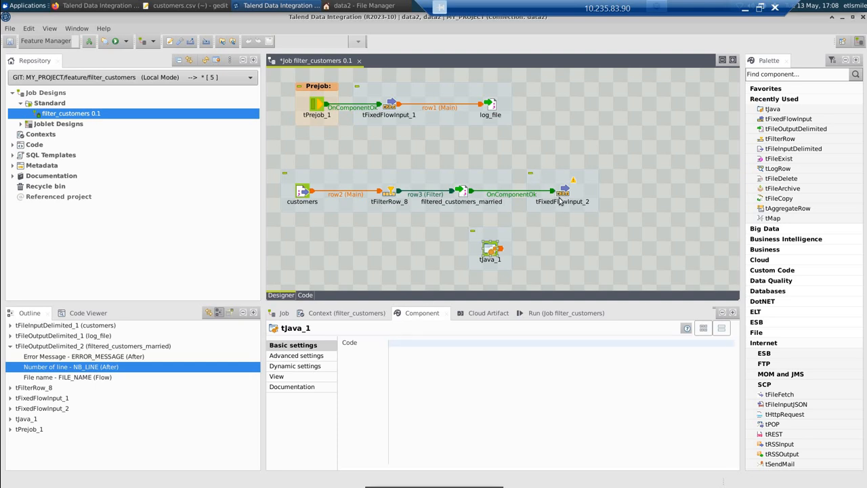
click(563, 194)
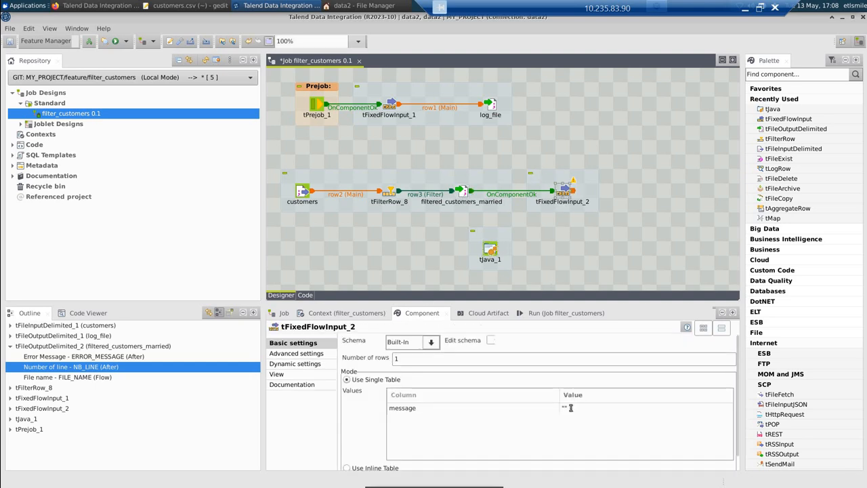
click(573, 409)
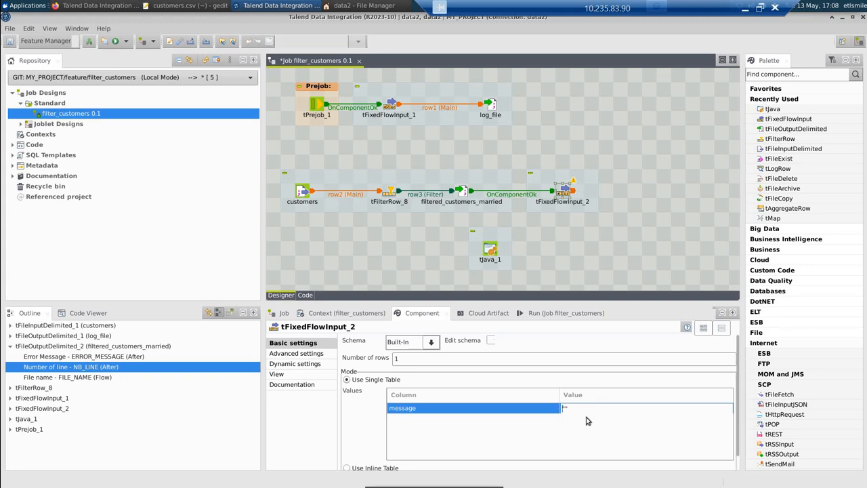
key(ctrl+v)
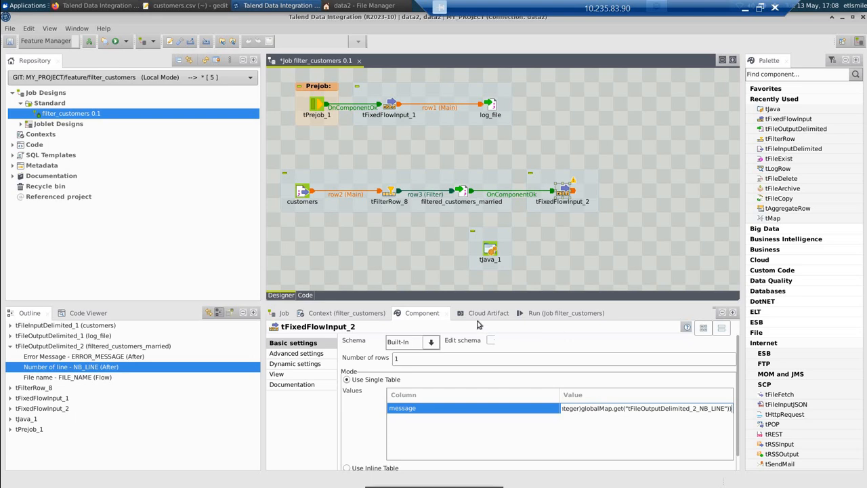
Step: Add the text "customers have status married" in the quotes after the NB_LINE expression in tFixedFlowInput_2's message value
double_click(422, 313)
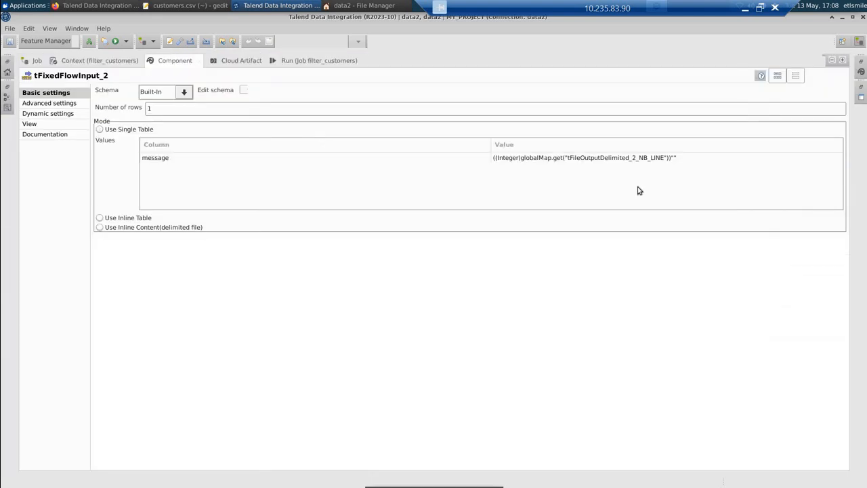
click(671, 159)
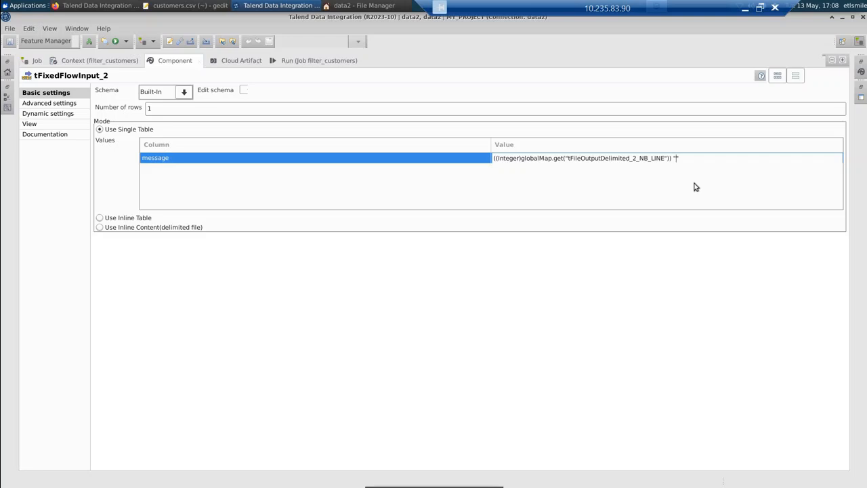
text(c")
text(rried)
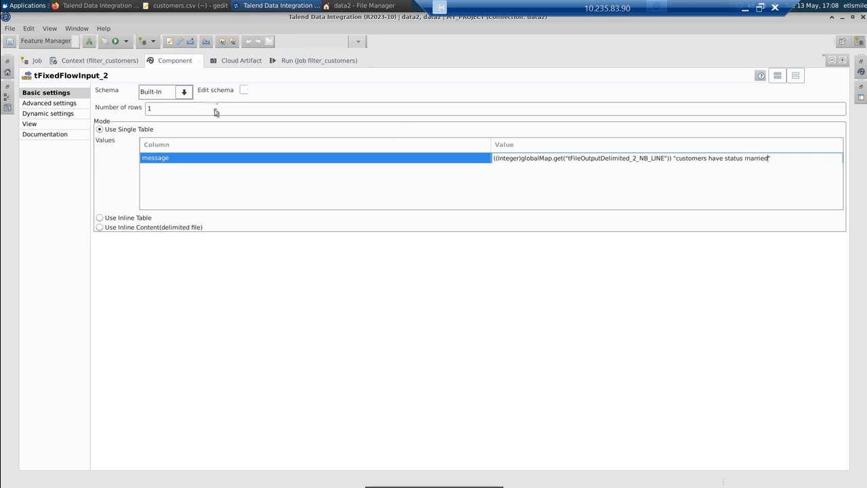
double_click(176, 61)
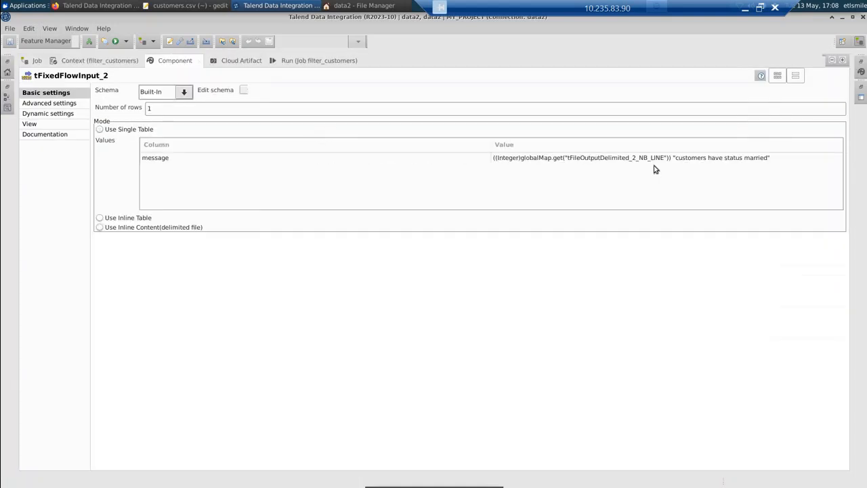
Step: Insert a + operator between the NB_LINE expression and the quoted text in tFixedFlowInput_2's message value
double_click(426, 313)
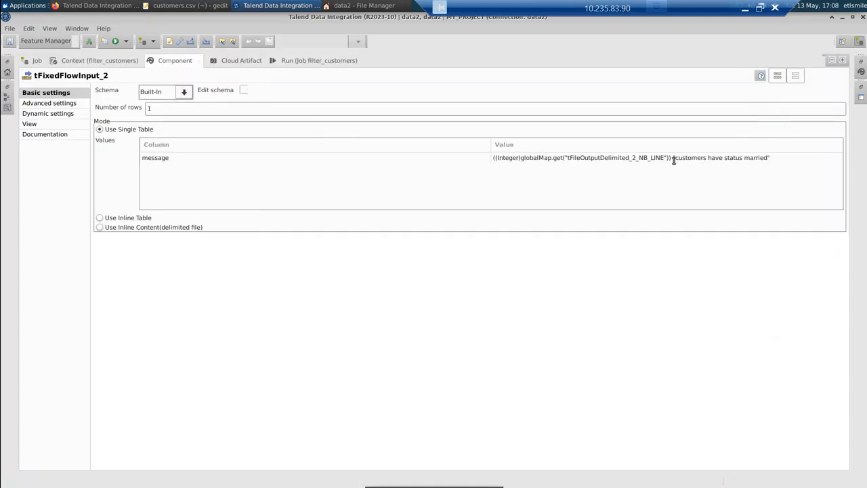
click(675, 160)
click(675, 162)
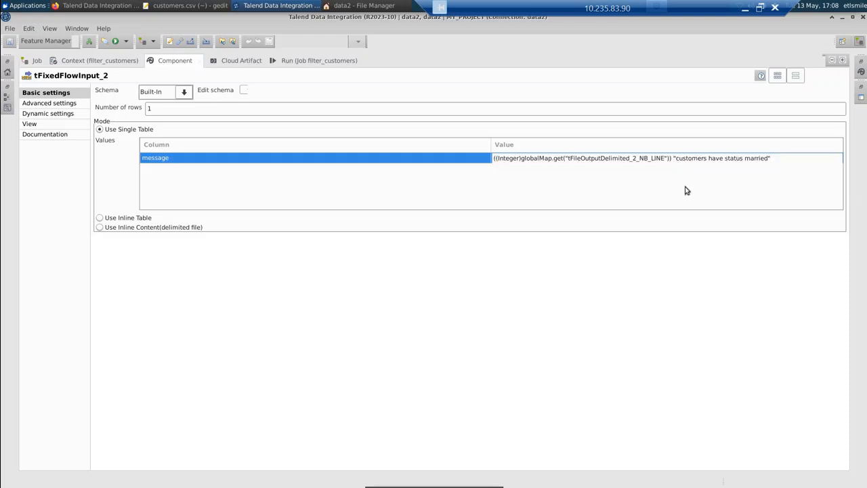
text(+)
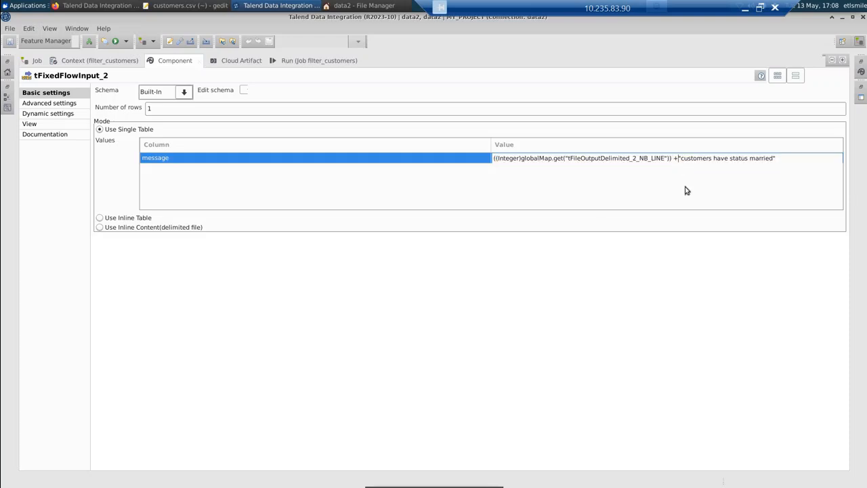
double_click(179, 61)
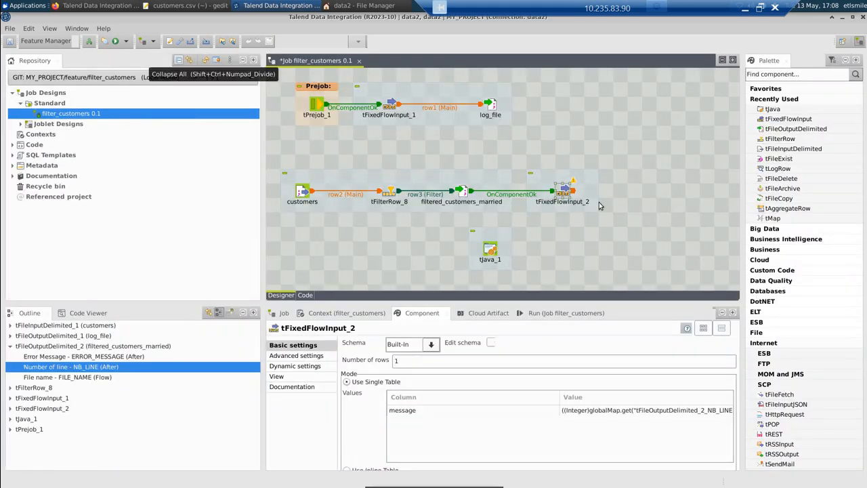
Step: Duplicate the prejob's log_file component and place the copy just after tFixedFlowInput_2
click(502, 102)
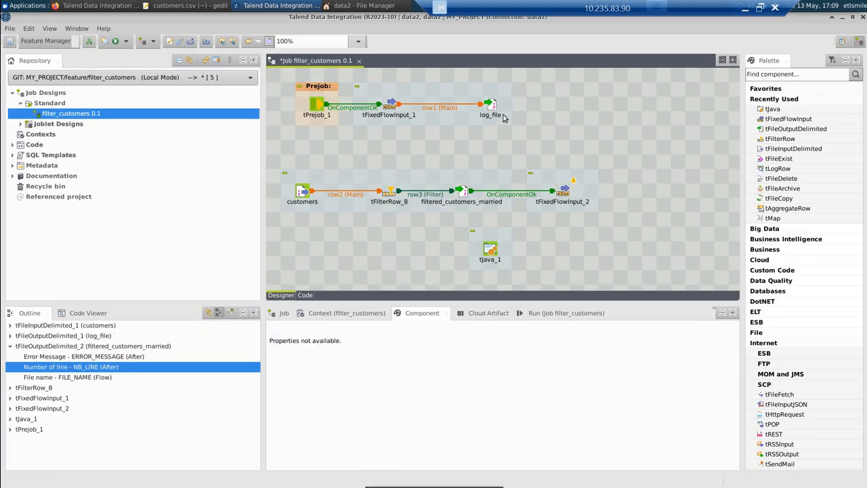
click(502, 121)
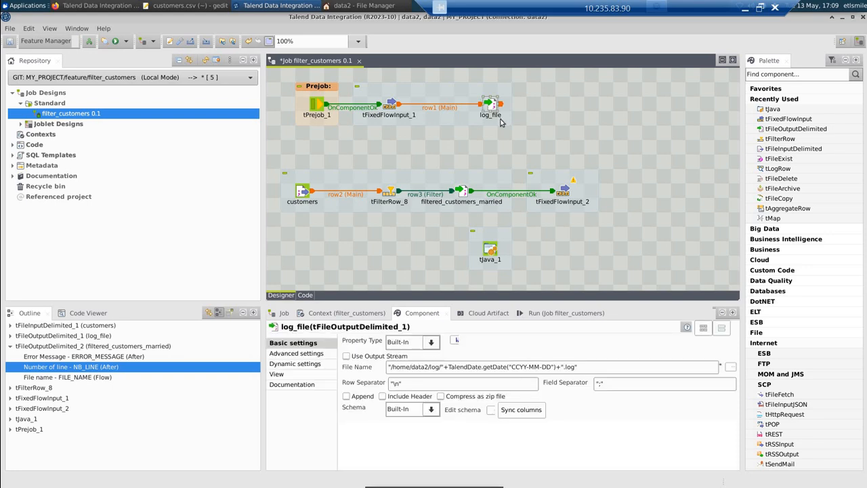
key(ctrl+v)
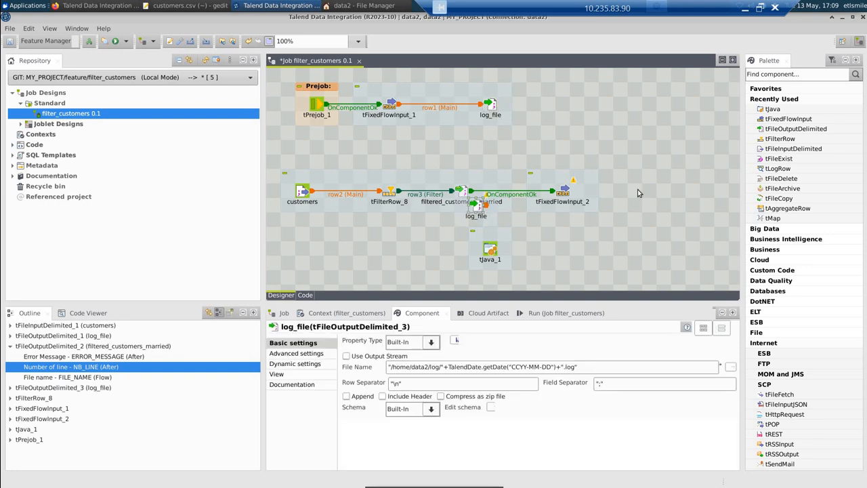
drag(477, 205, 638, 191)
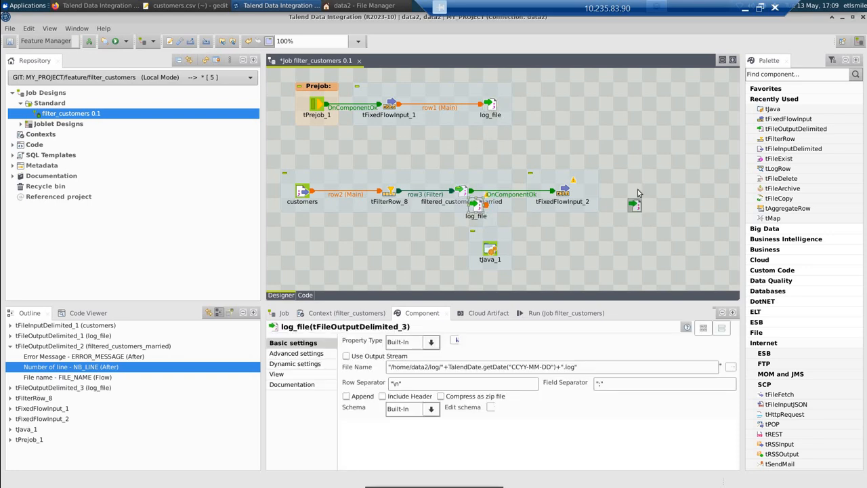
Step: Connect tFixedFlowInput_2 to the copied log_file with a Main row
click(568, 193)
right_click(570, 193)
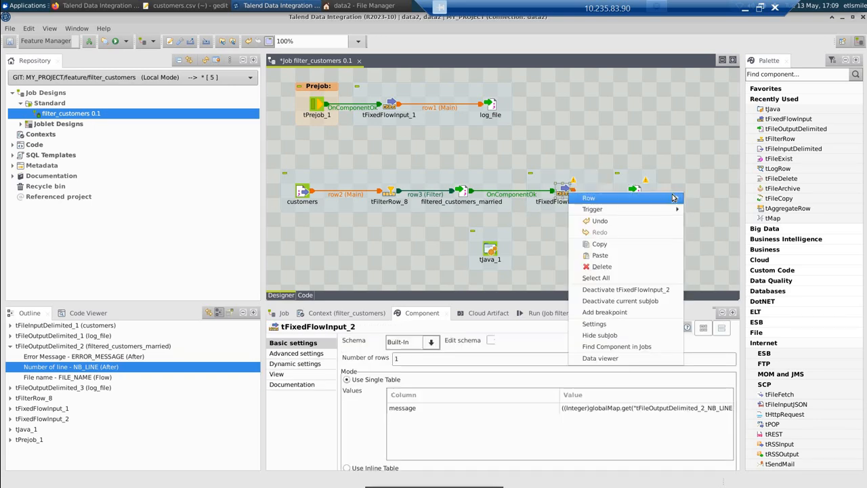
mouse_move(674, 197)
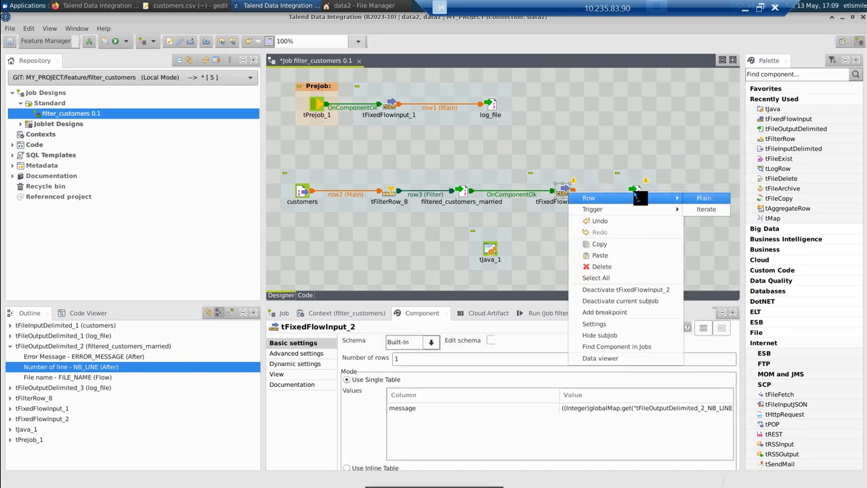
click(704, 197)
click(636, 192)
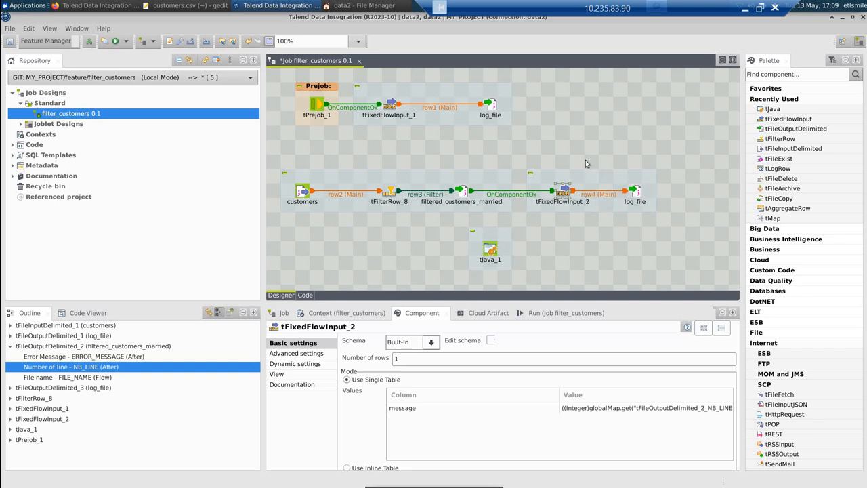
click(647, 209)
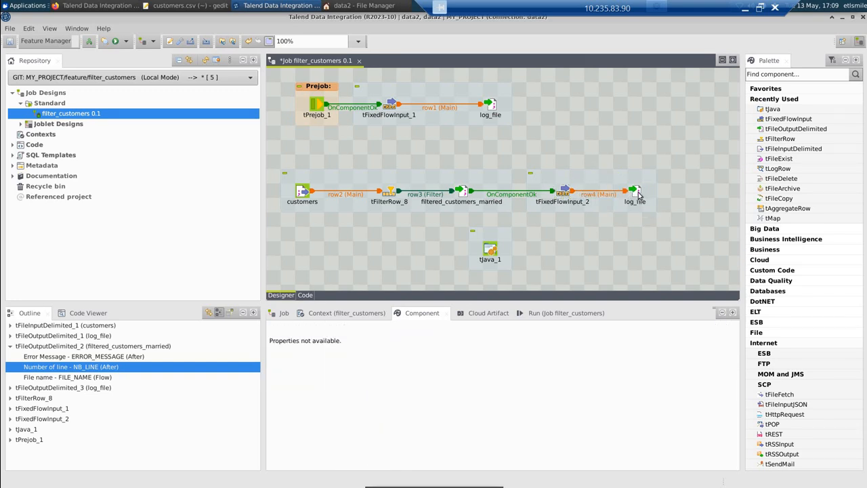
Step: Enable Append on the copied log_file and remove the semicolon from its field separator
click(639, 195)
click(346, 397)
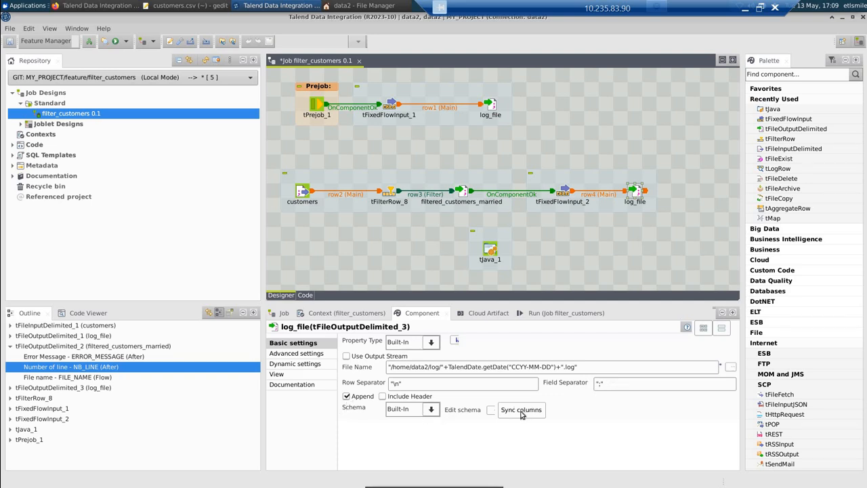
click(603, 385)
key(BackSpace)
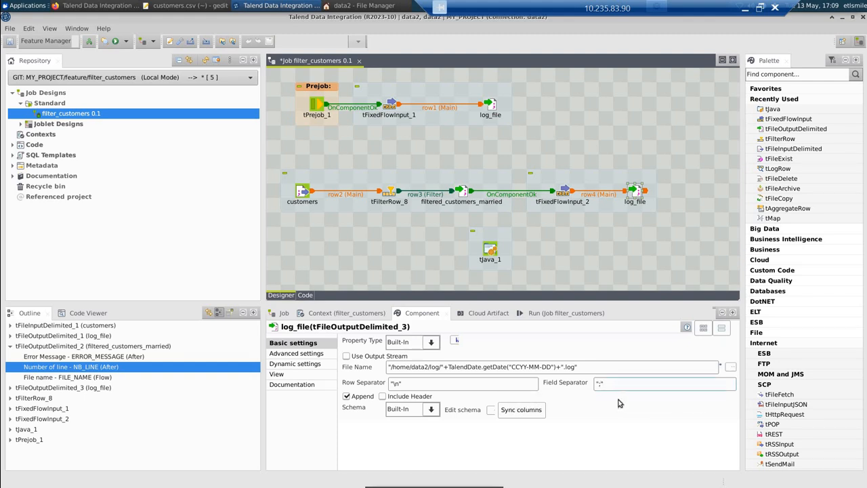
Step: Set the field separator of the prejob's log_file to a space in quotes and save the job
click(490, 107)
click(609, 391)
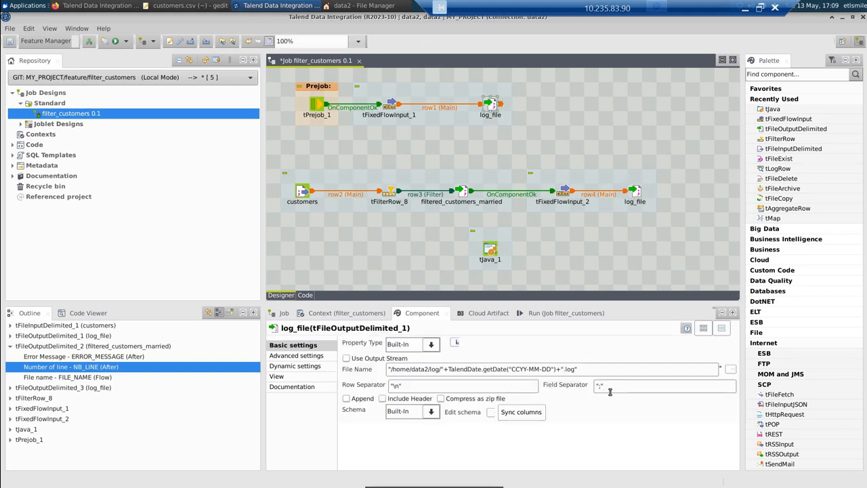
key(BackSpace)
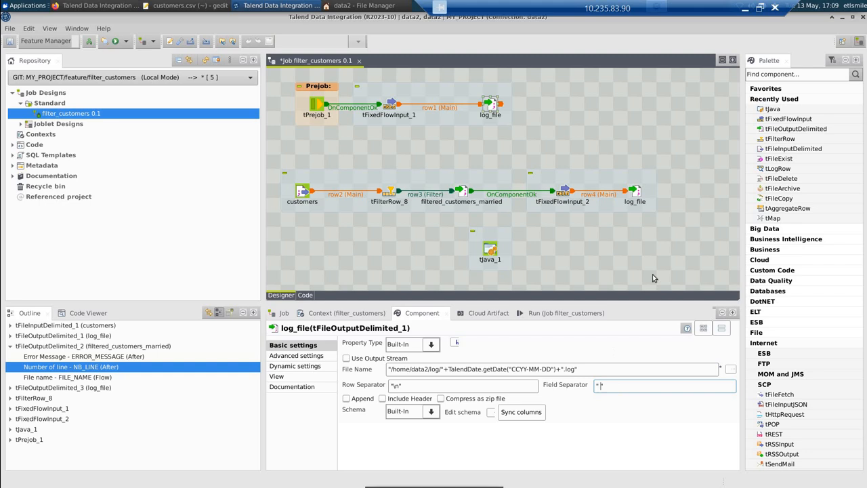
click(651, 240)
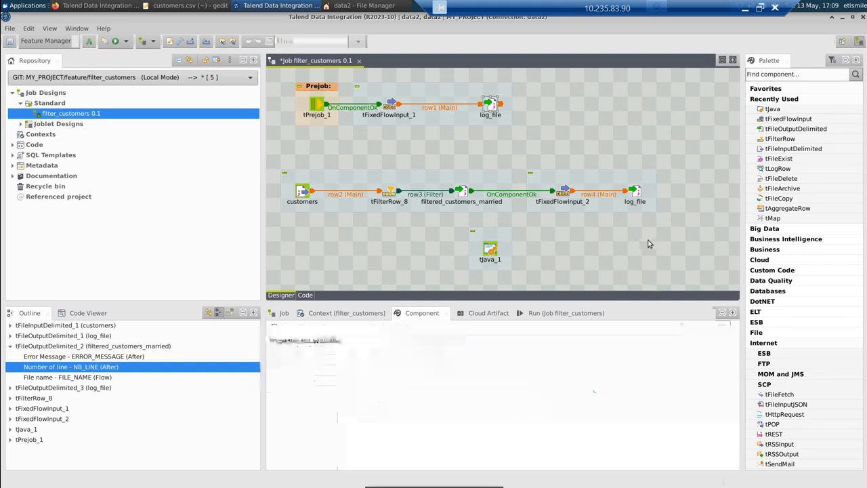
key(ctrl+s)
Step: Delete the unconnected tJava_1 component from the job
click(493, 254)
right_click(492, 253)
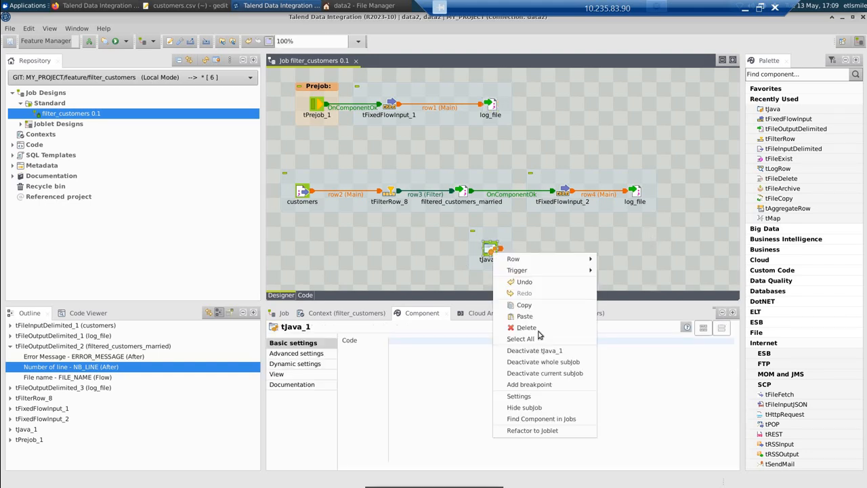
click(536, 327)
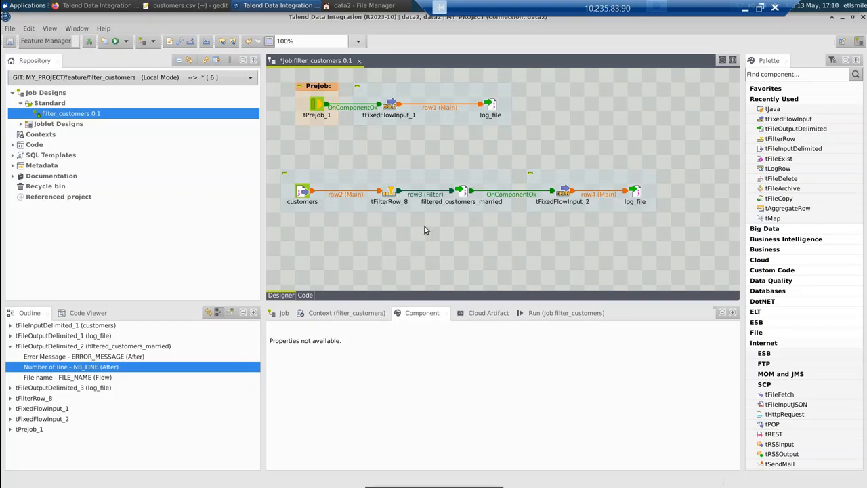
Step: Add a tPostjob component and place it below the customers component
text(t)
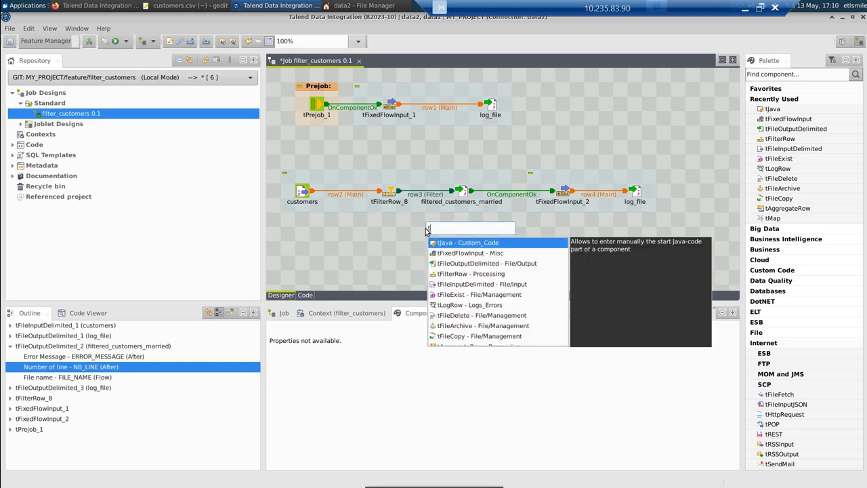
text(pos)
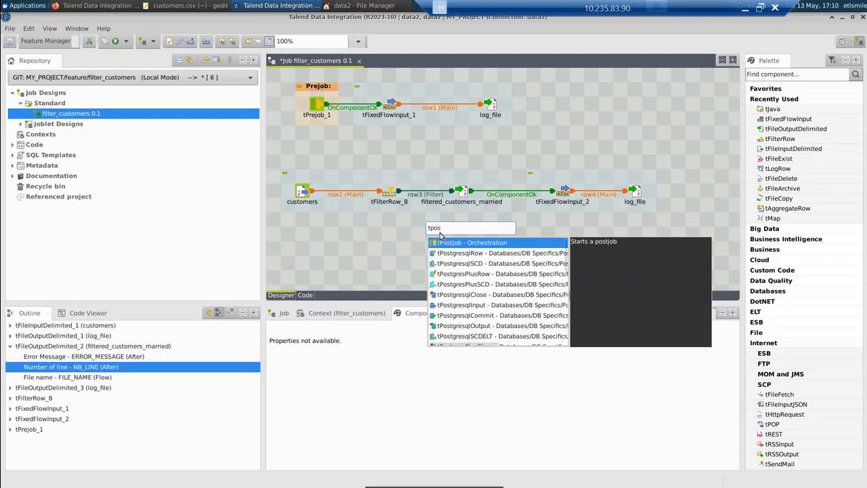
key(Return)
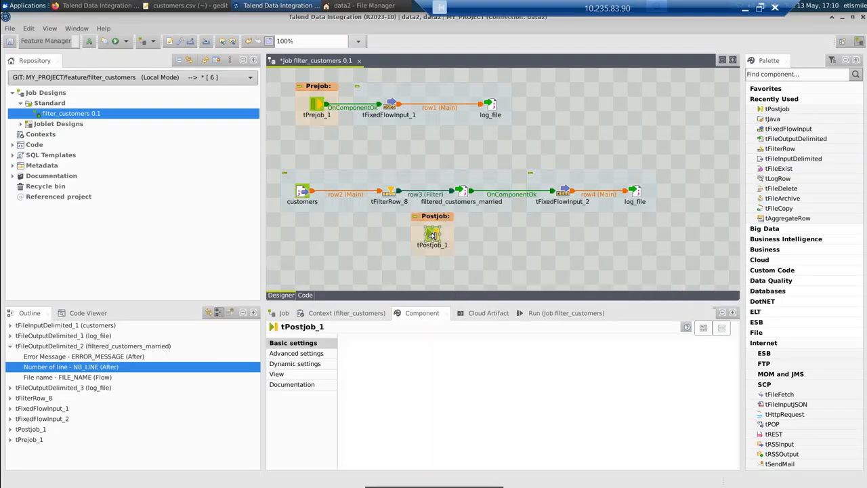
drag(432, 234, 301, 277)
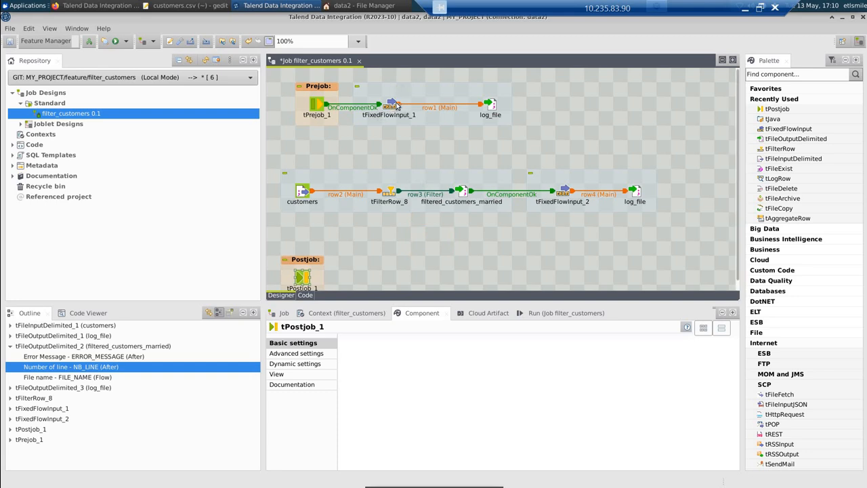
Step: Duplicate the connected tFixedFlowInput_1 and prejob log_file components and align the copies in the row of tPostjob_1
click(433, 106)
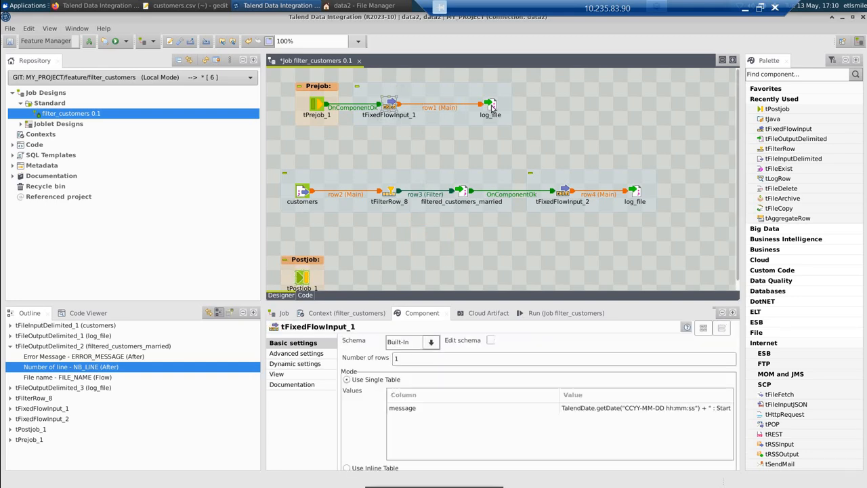
click(491, 118)
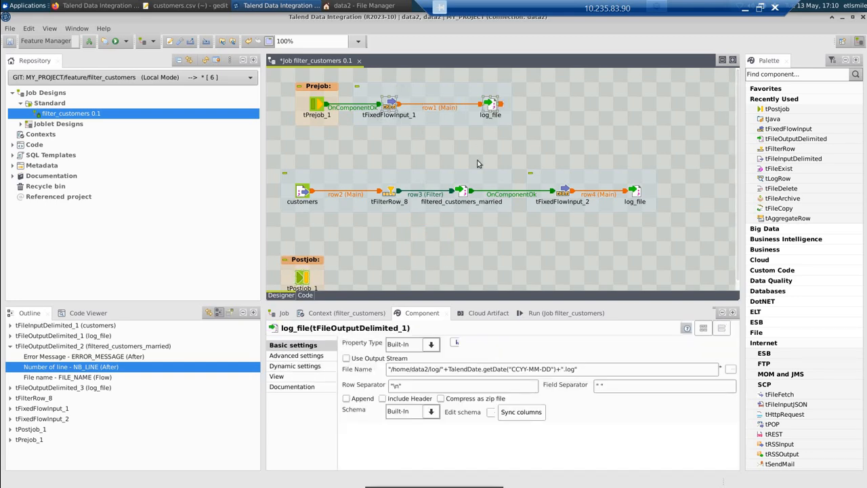
key(ctrl+v)
key(Down)
key(Down)
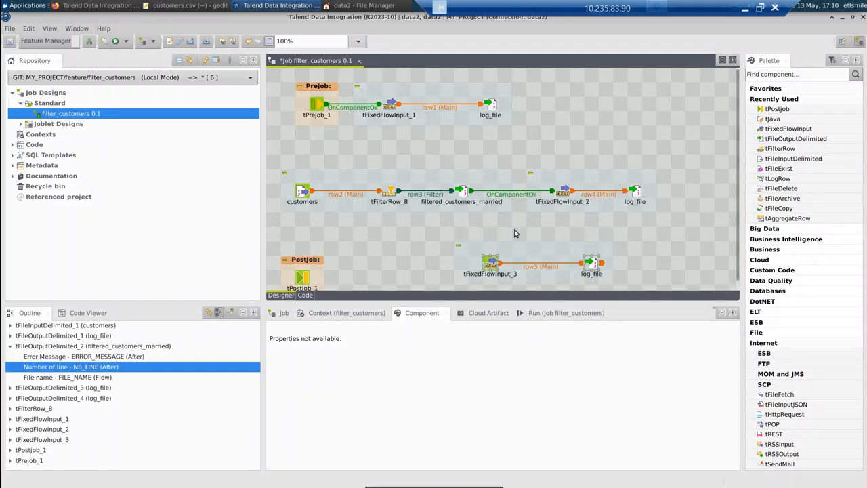
key(Left)
key(Left)
key(Left)
key(Left)
key(Left)
key(Left)
key(Left)
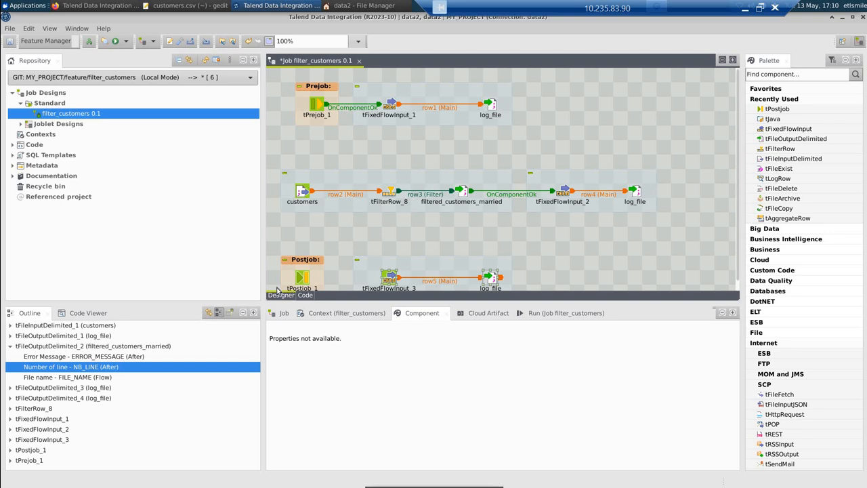
Step: Connect tPostjob_1 to tFixedFlowInput_3 with an On Component Ok trigger
scroll(318, 270, down, 1)
click(299, 271)
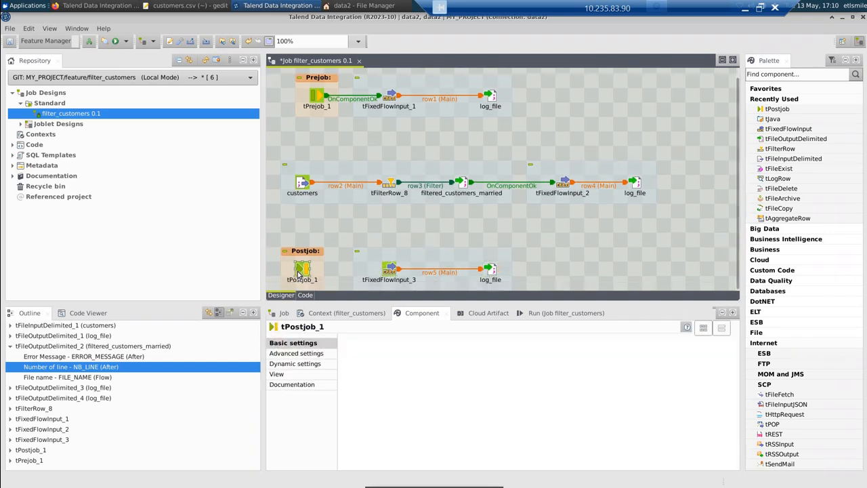
right_click(300, 272)
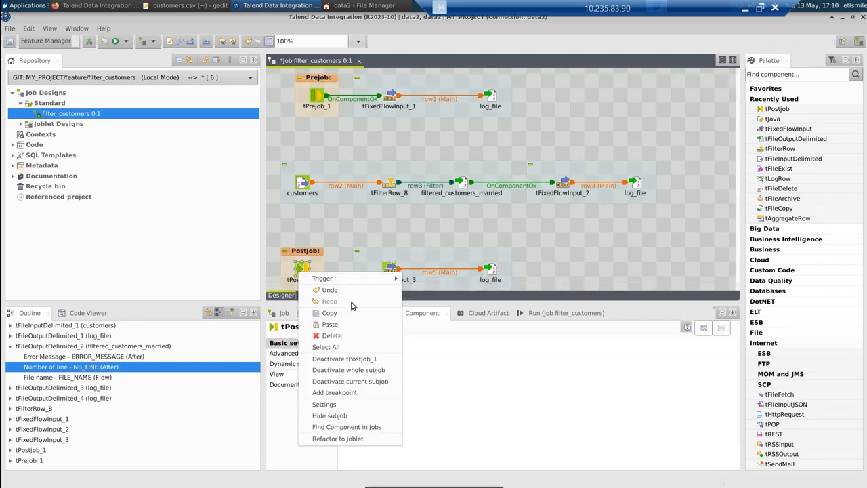
mouse_move(365, 283)
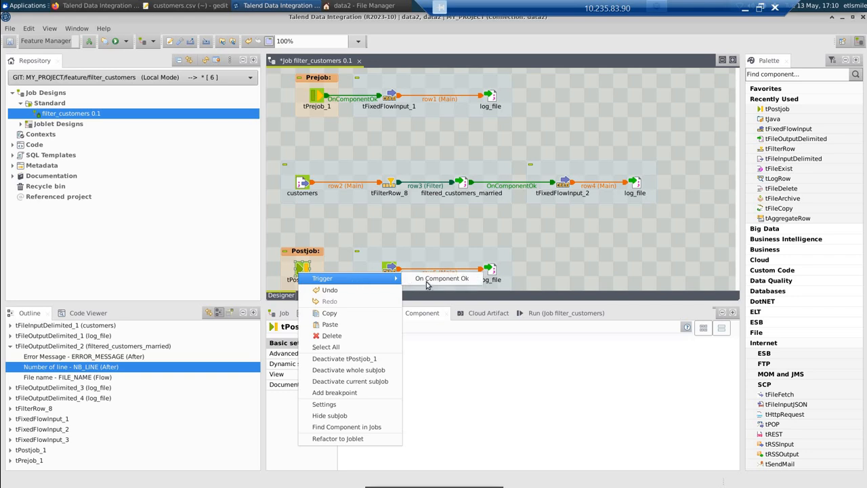
click(413, 279)
click(390, 271)
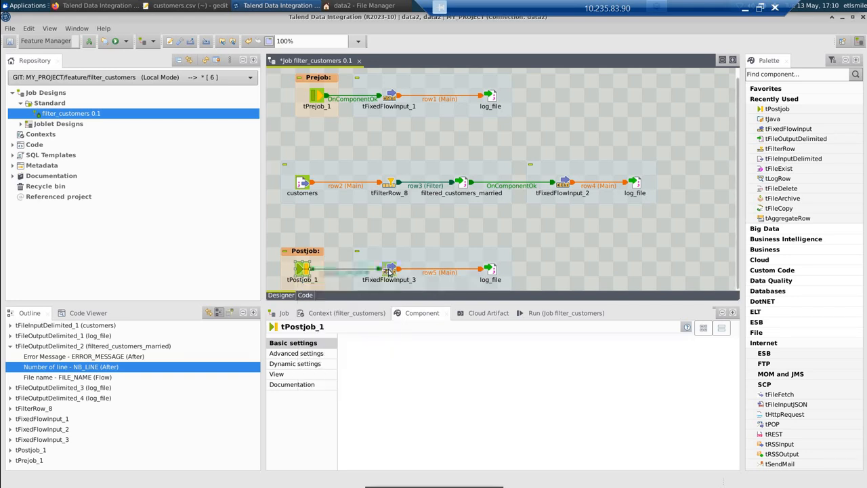
Step: Change the message wording in tFixedFlowInput_3 from the job's start to " : End of job "+jobName and save the job
double_click(423, 314)
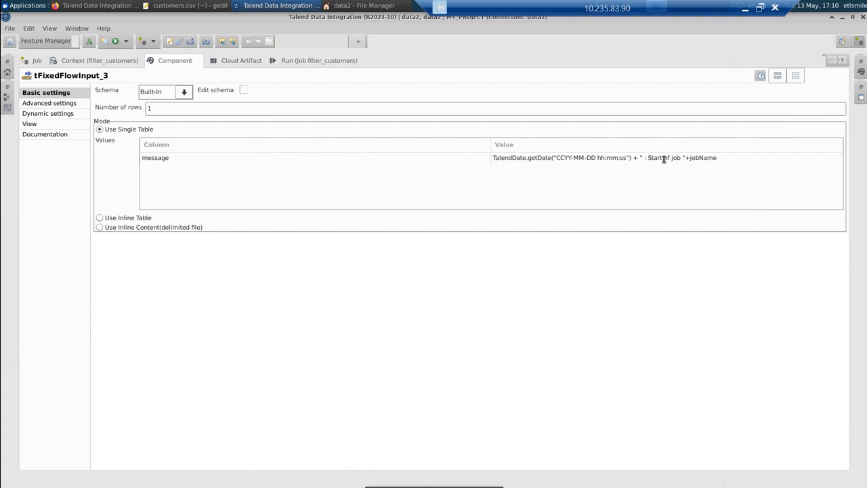
click(664, 159)
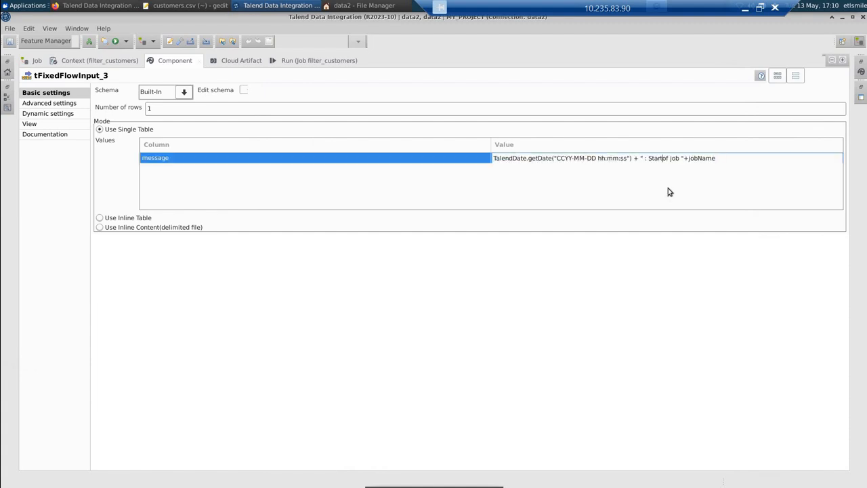
key(BackSpace)
key(BackSpace)
key(BackSpace)
key(BackSpace)
key(BackSpace)
text(End)
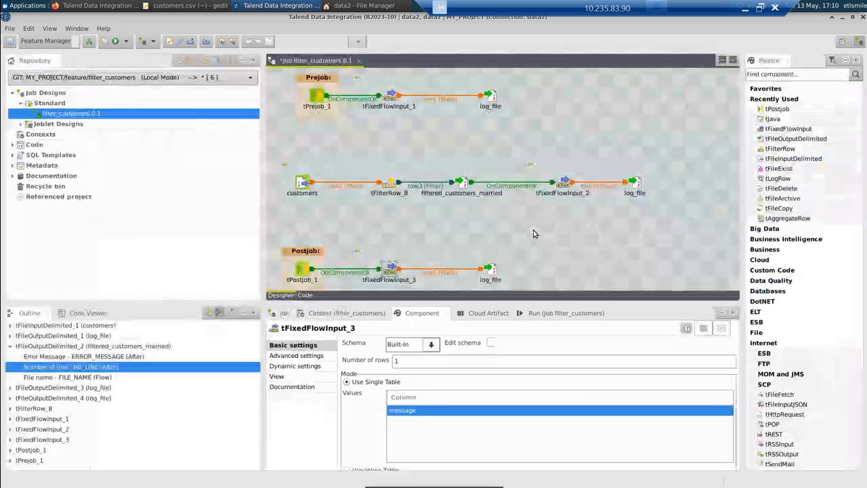
click(533, 230)
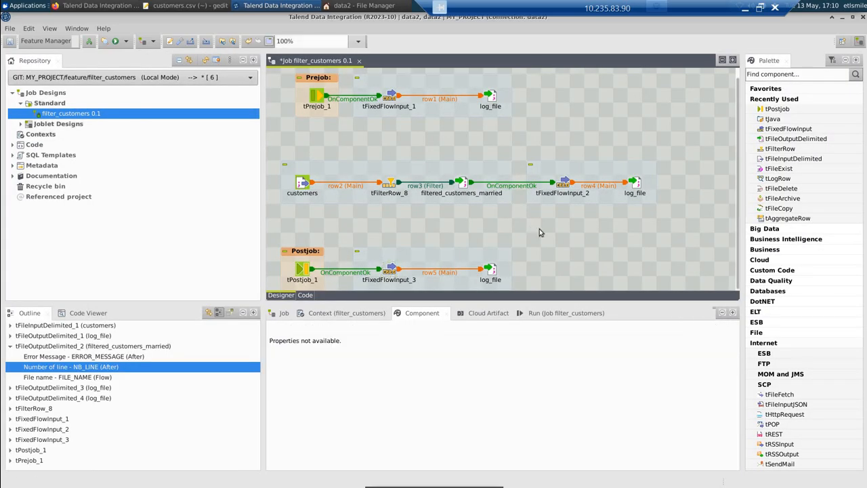
key(ctrl+s)
Step: Run the filter_customers job and examine its execution output in the enlarged console
click(345, 5)
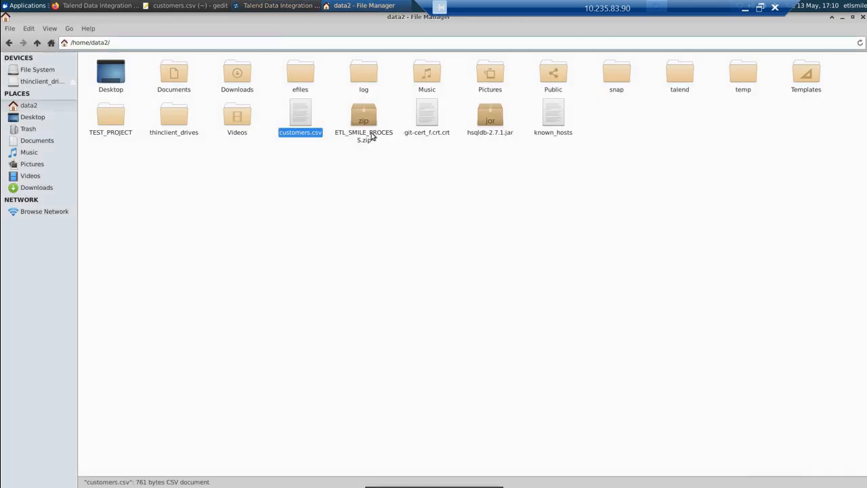
click(279, 5)
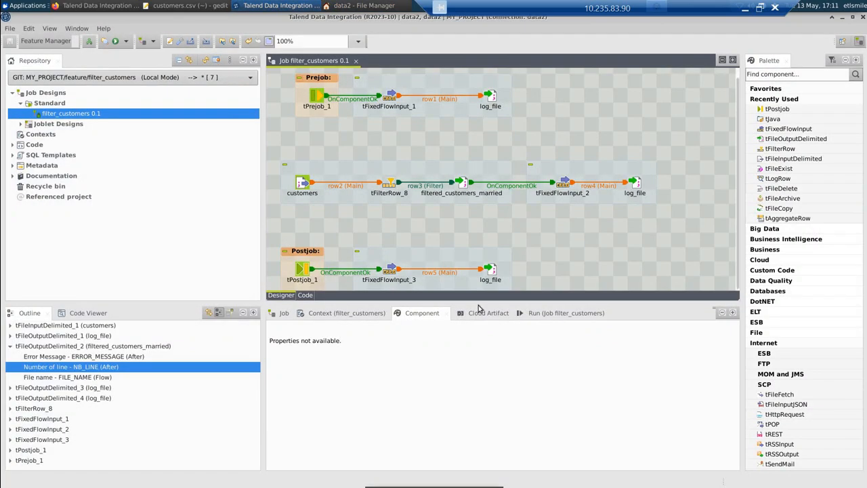
click(479, 313)
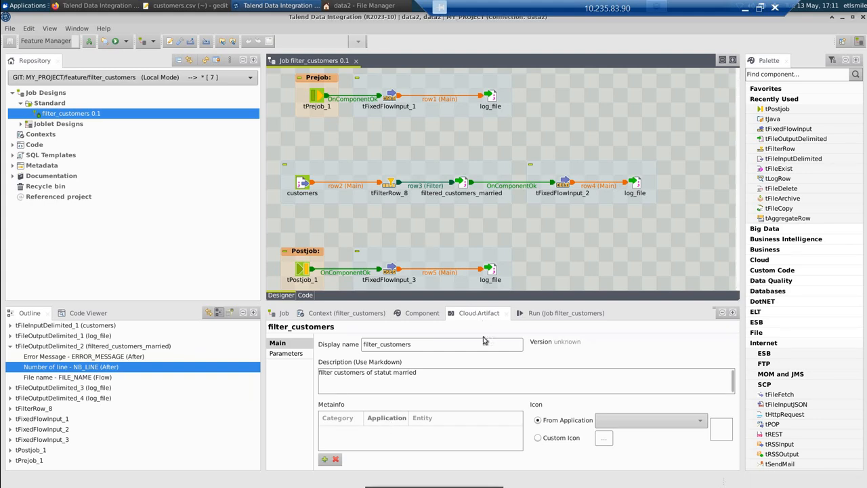
click(374, 353)
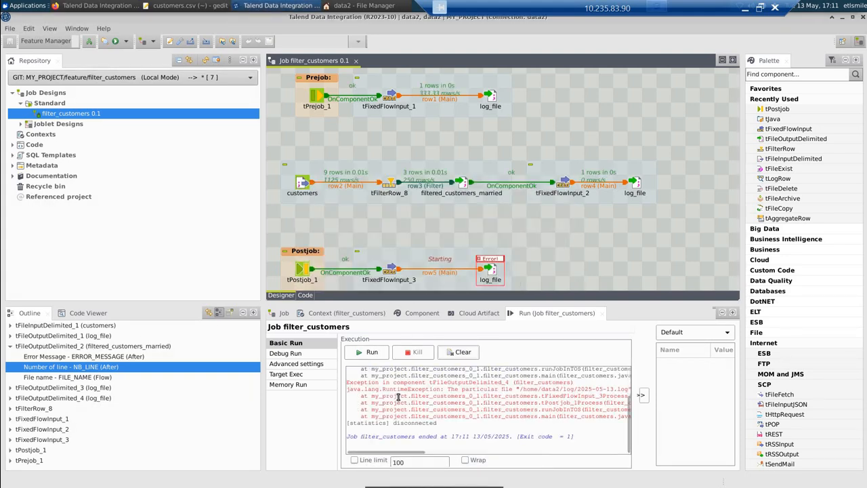
double_click(548, 313)
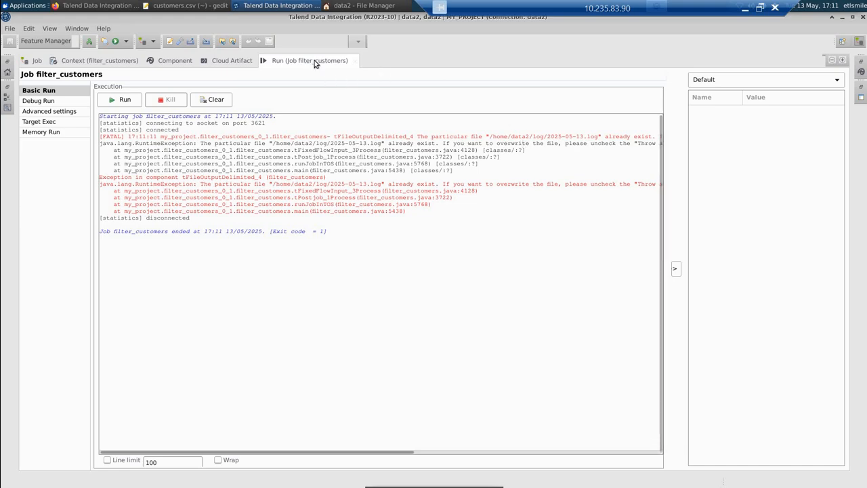
Step: Enable Append on the postjob's log_file component
click(491, 272)
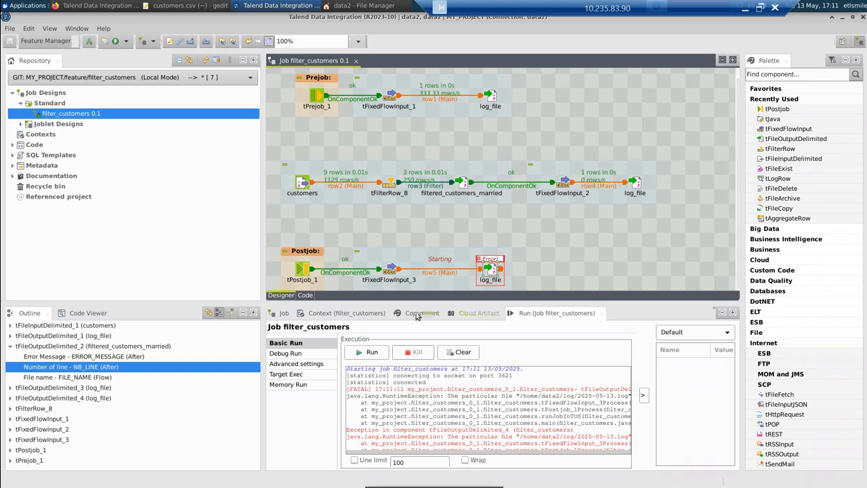
click(423, 314)
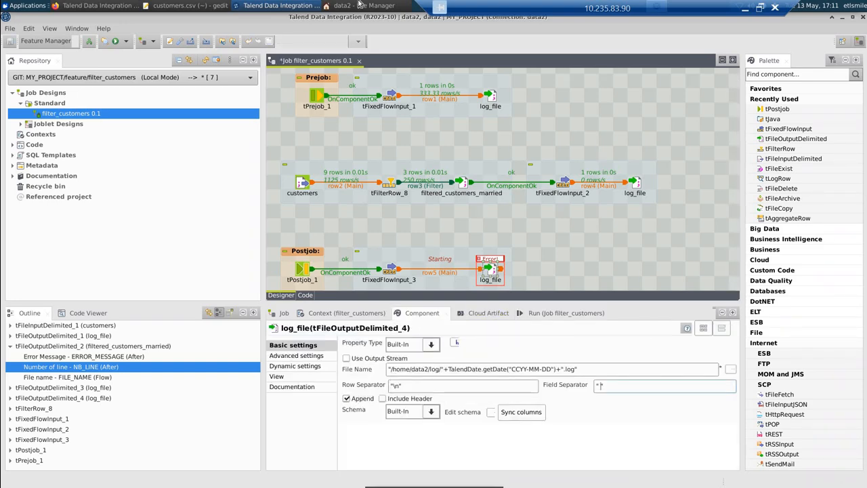
Step: Open 2025-05-13.log from the log folder in the file manager, read its contents and close it
click(360, 5)
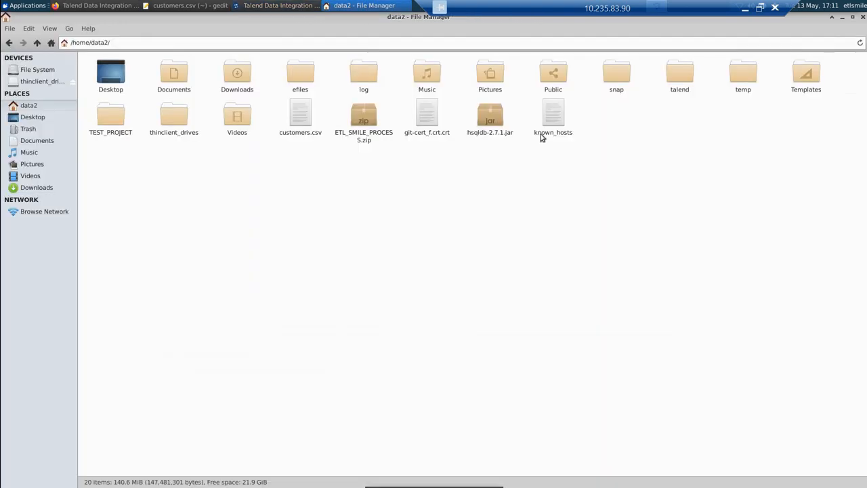
double_click(364, 73)
double_click(100, 85)
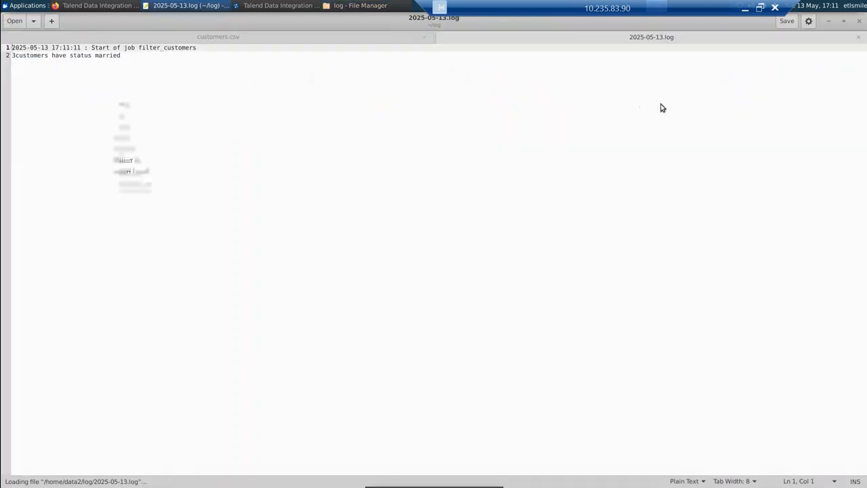
click(859, 38)
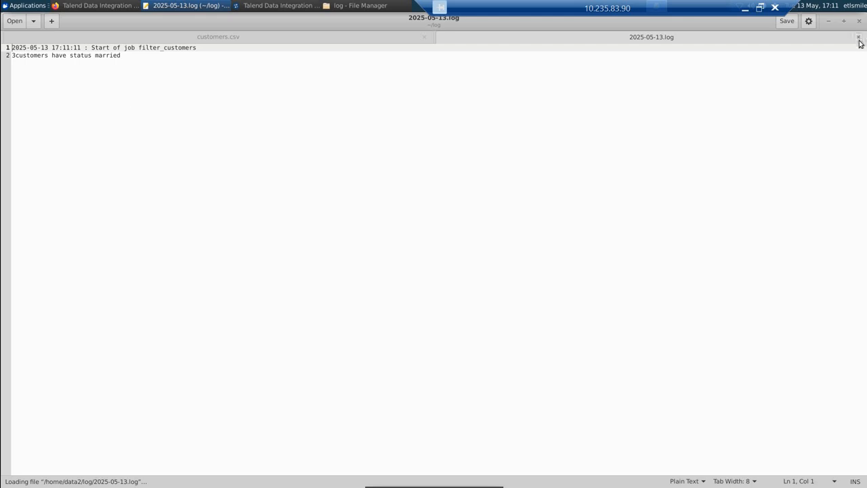
click(859, 37)
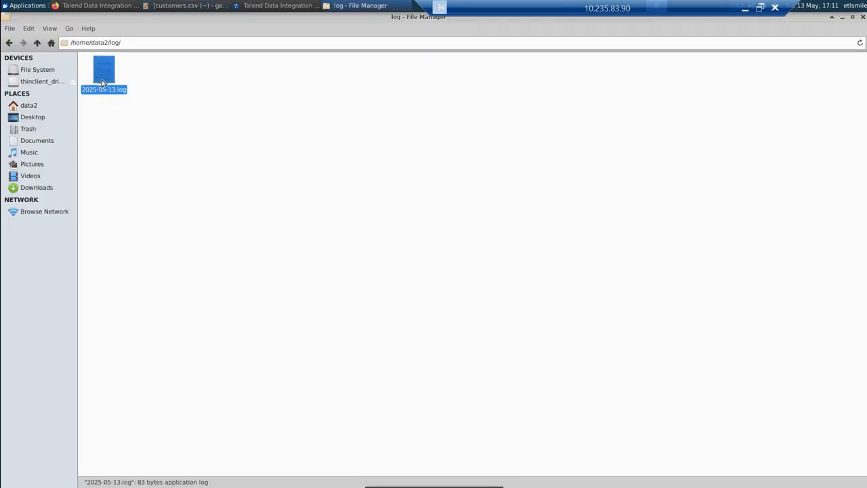
Step: Move 2025-05-13.log to the trash and return to the home folder
right_click(103, 85)
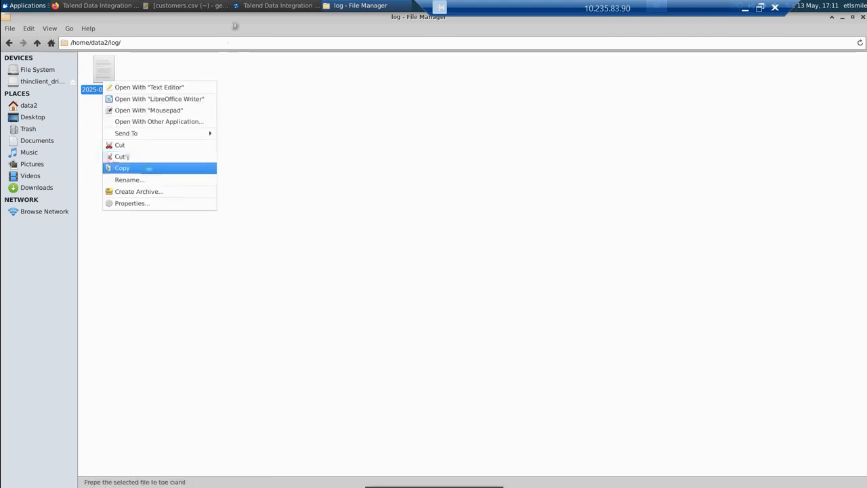
click(139, 169)
click(9, 43)
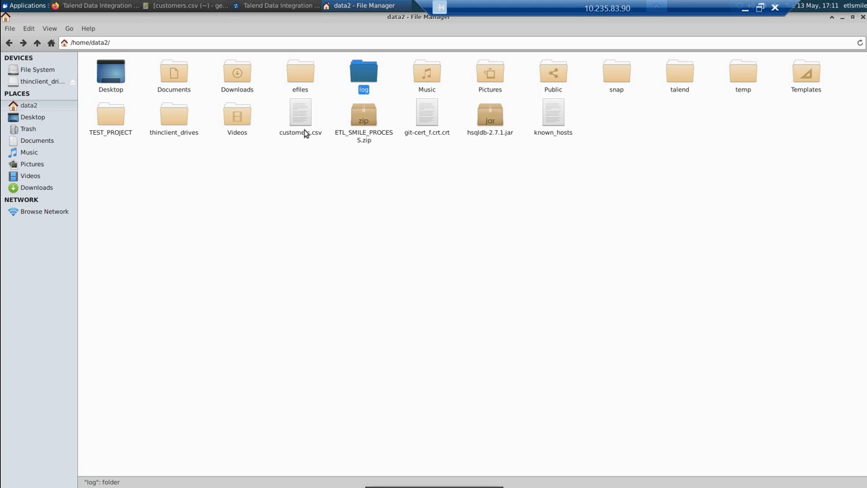
Step: Switch to Talend and copy the input path /home/data2/customers.csv from the customers component
click(273, 5)
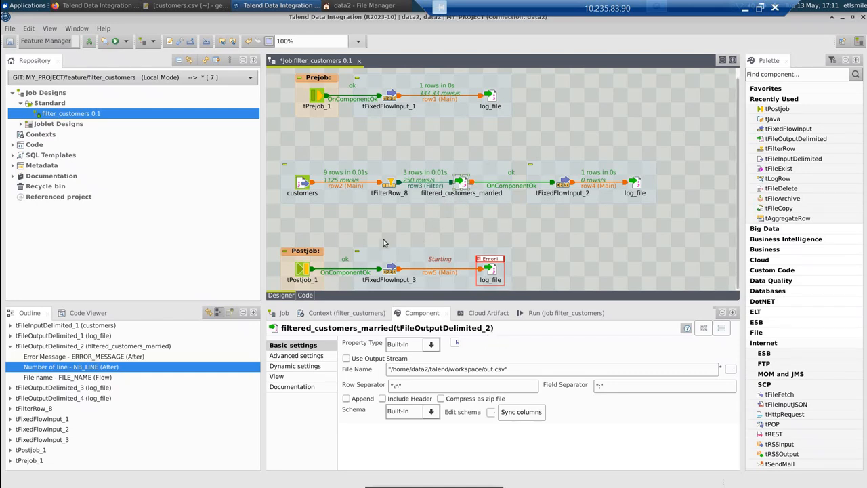
click(304, 183)
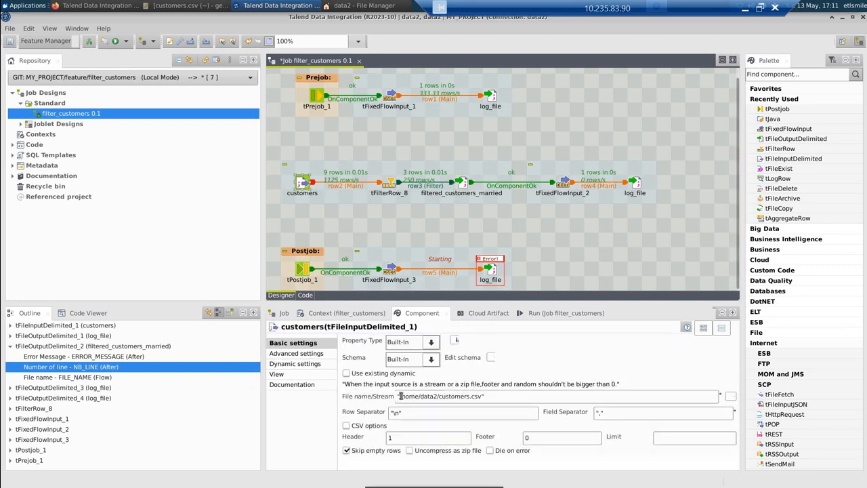
mouse_move(401, 396)
mouse_down()
mouse_move(484, 397)
mouse_move(399, 396)
mouse_up()
double_click(484, 396)
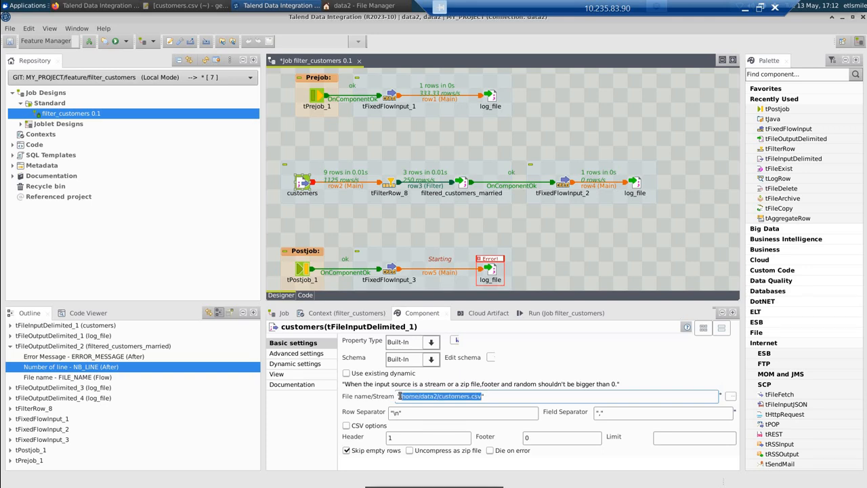
Step: Set the field separator of filtered_customers_married to a comma and enable Include Header
click(465, 184)
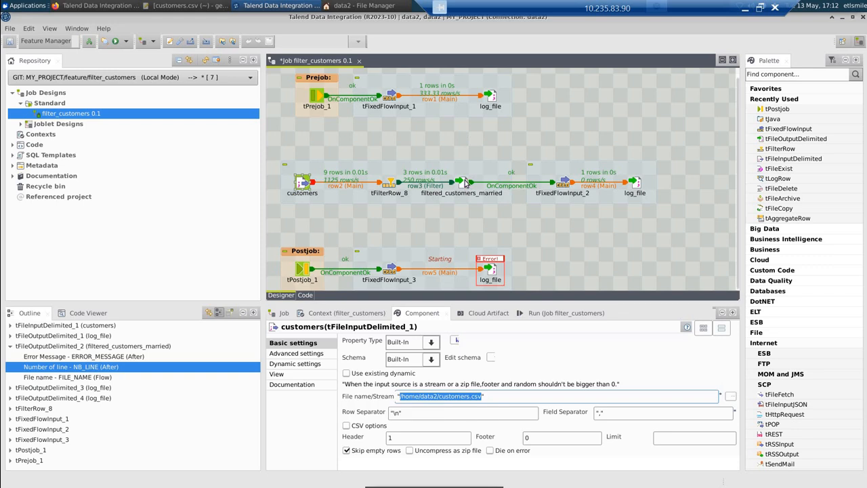
click(602, 386)
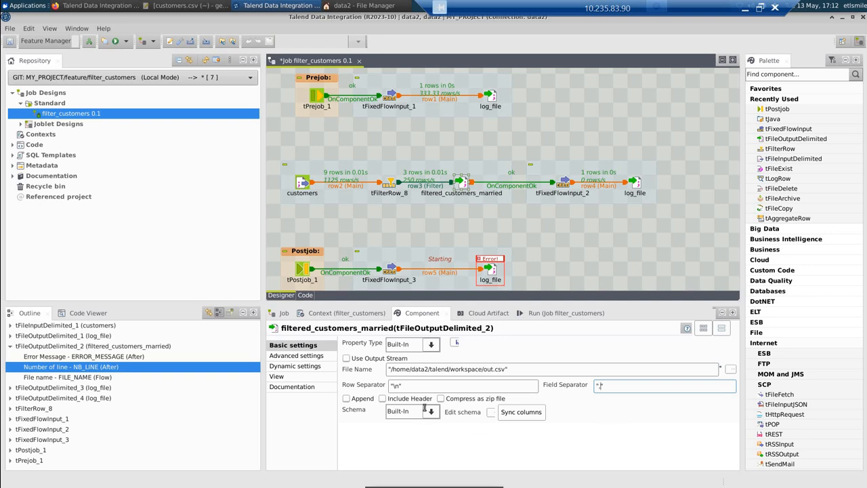
key(BackSpace)
text(,)
click(383, 399)
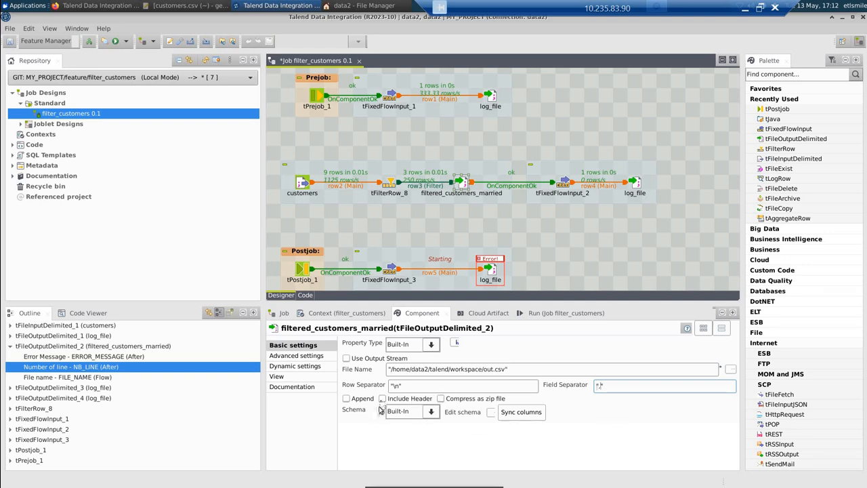
Step: Set the output file of filtered_customers_married to "/home/data2/customers_filtered.csv" and save the job
click(504, 369)
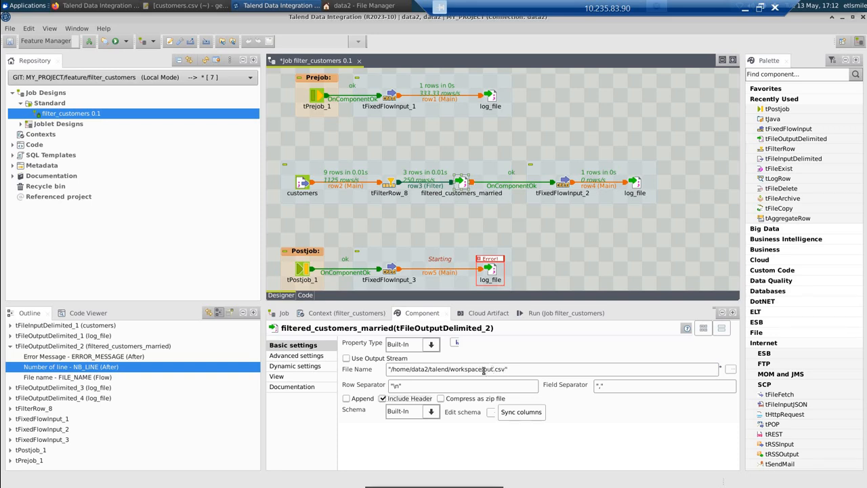
drag(428, 377, 392, 369)
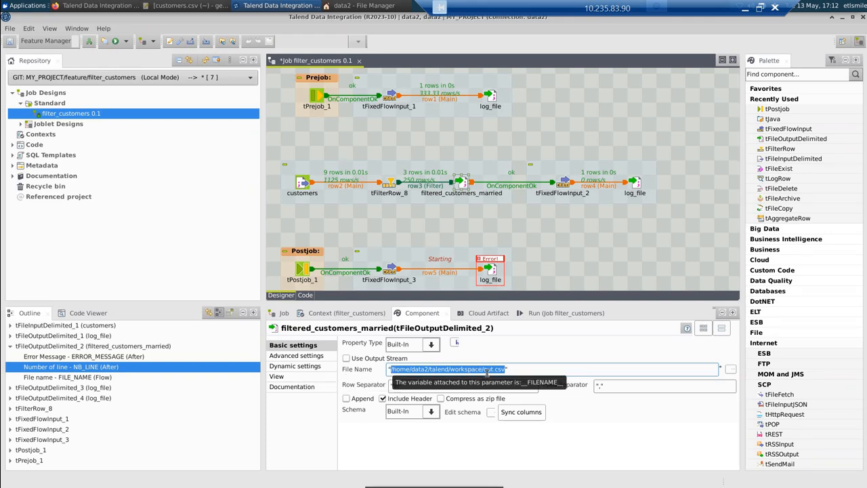
text("/home/data2/customers.csv")
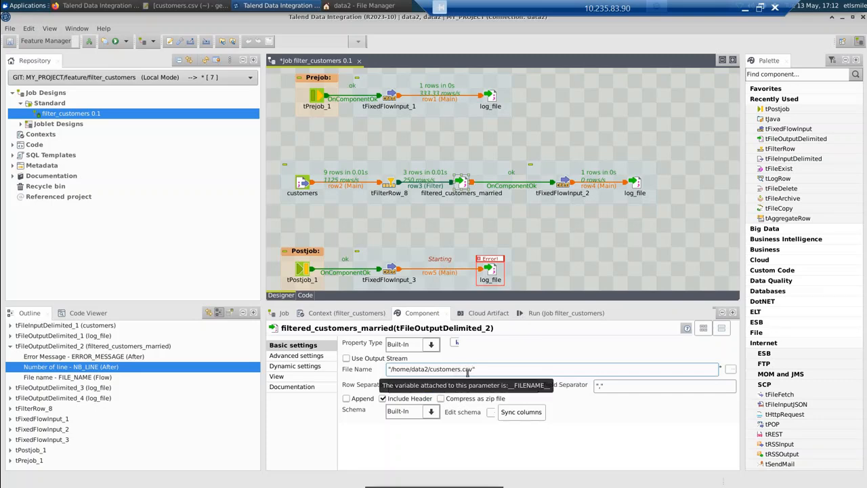
text(_)
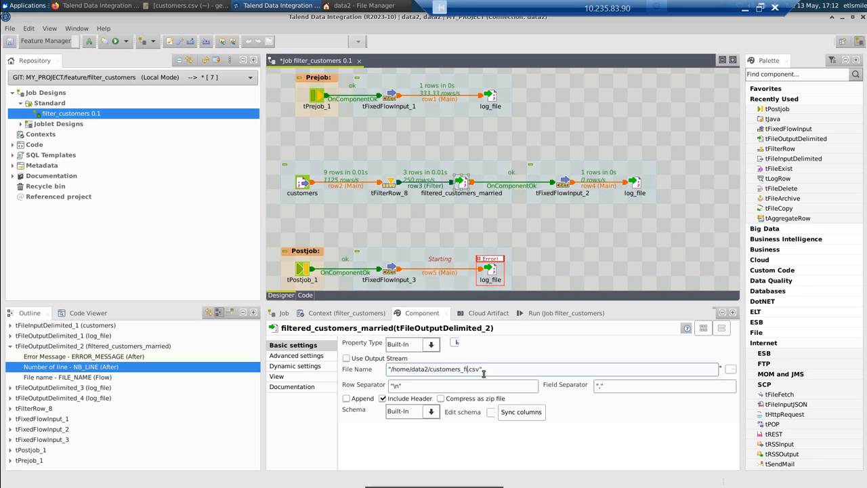
text(filtered)
click(545, 256)
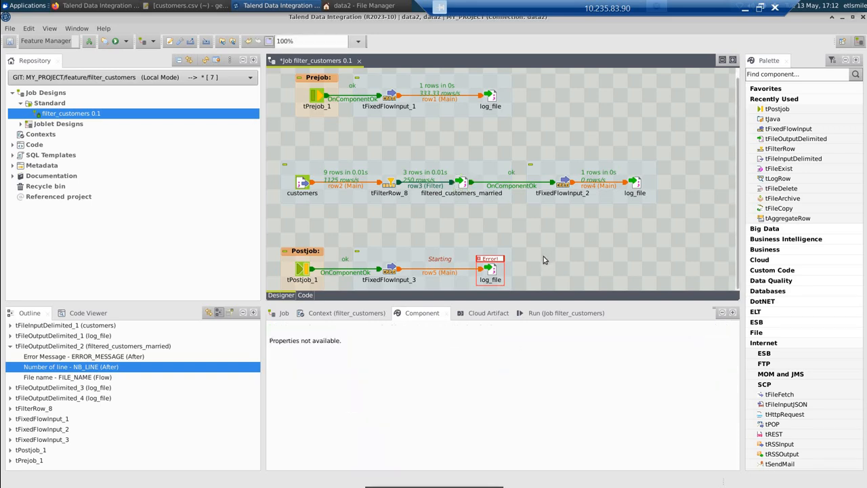
key(ctrl+s)
Step: Move the old out.csv in the talend/workspace folder to the trash using the file manager and return to the home folder
click(550, 312)
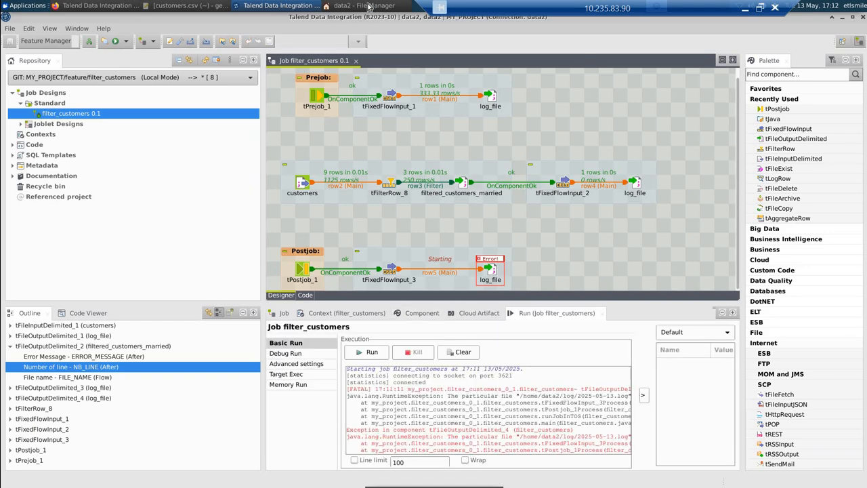
click(368, 6)
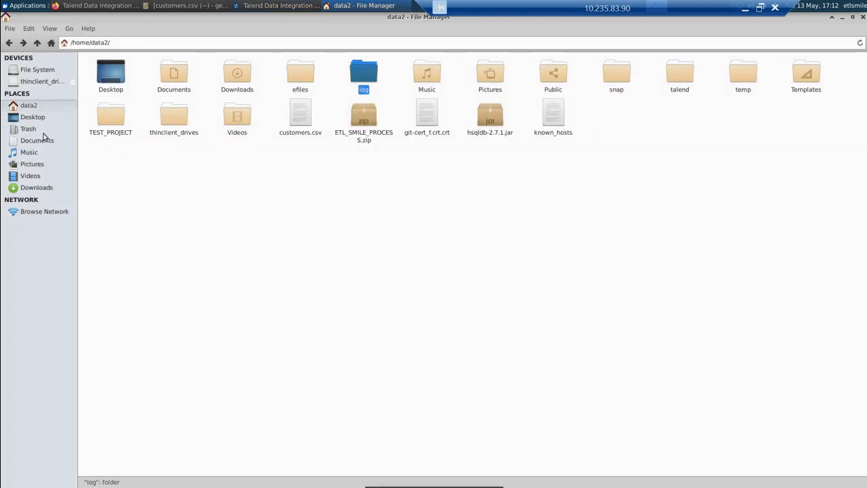
double_click(683, 73)
double_click(179, 94)
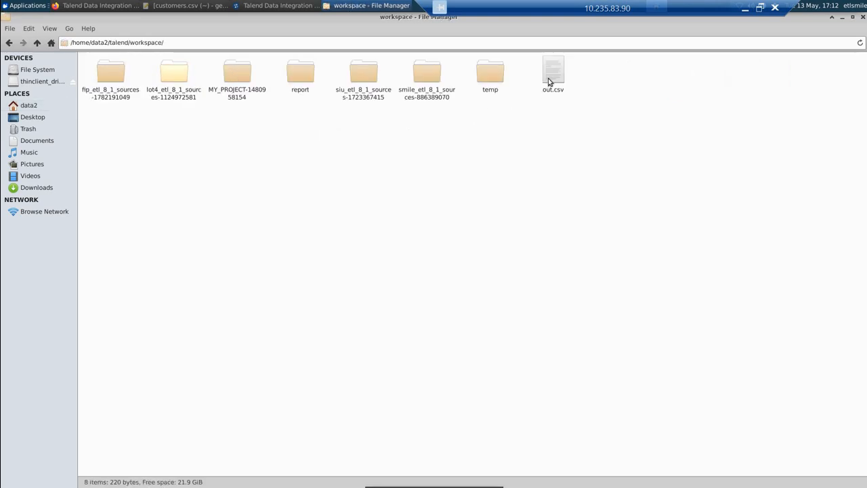
click(550, 76)
right_click(550, 79)
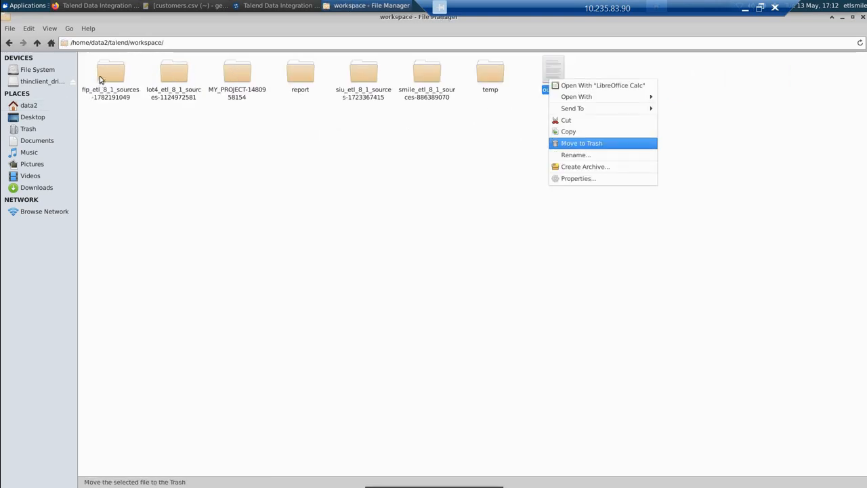
click(591, 142)
click(10, 43)
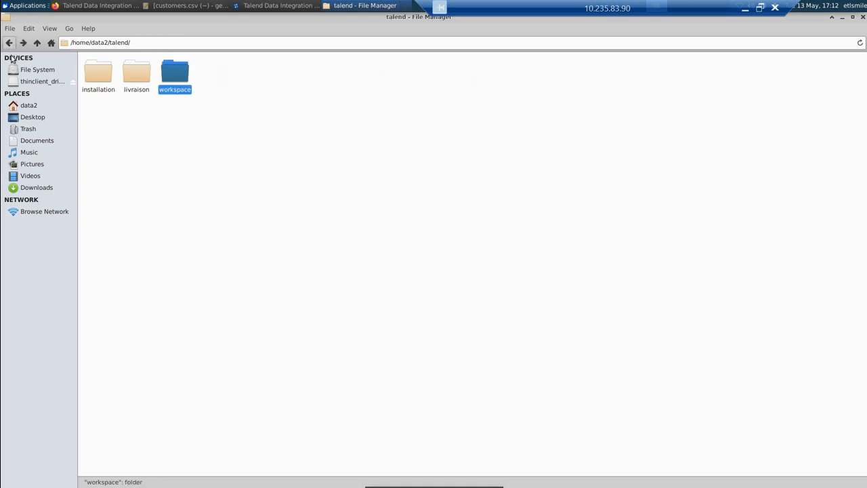
click(9, 43)
Step: Switch to Talend and run the filter_customers job again
click(254, 5)
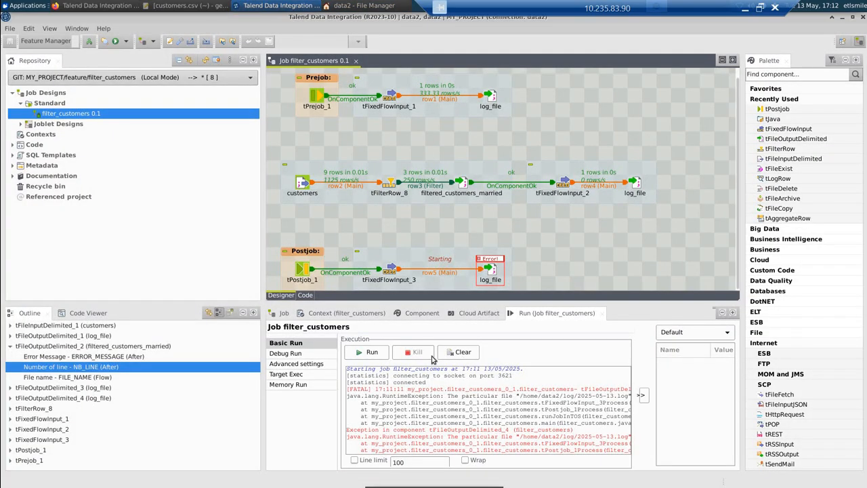
click(368, 352)
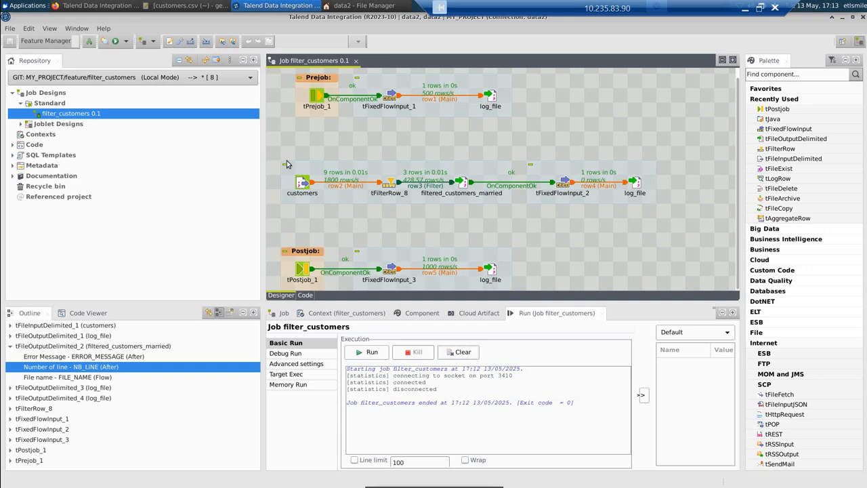
Step: Switch to the file manager, open customers_filtered.csv in the text editor and compare its header and rows with customers.csv
click(343, 7)
click(364, 116)
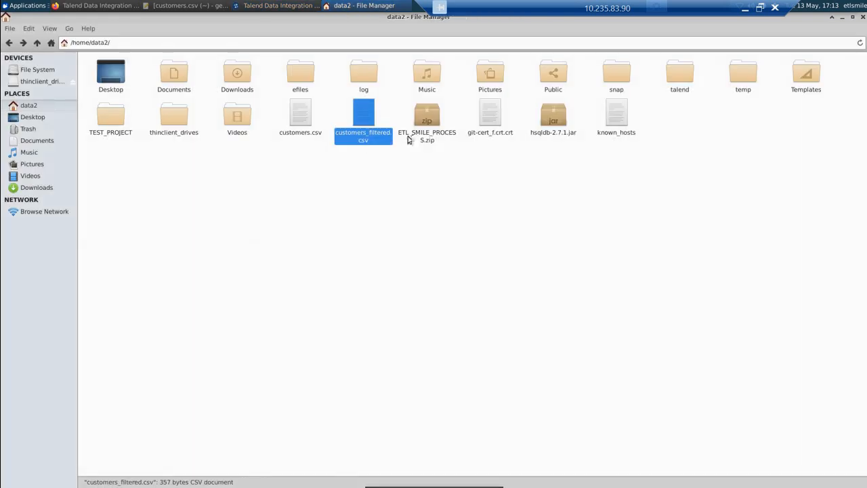
right_click(363, 117)
mouse_move(407, 135)
click(523, 134)
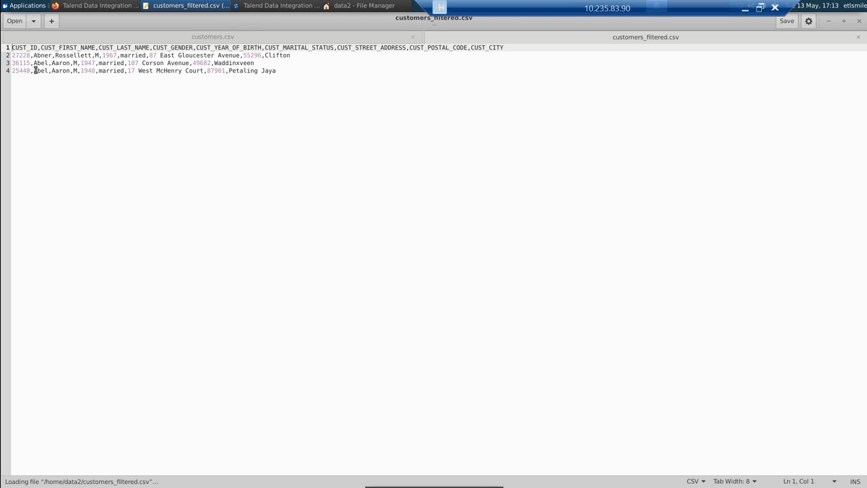
click(256, 41)
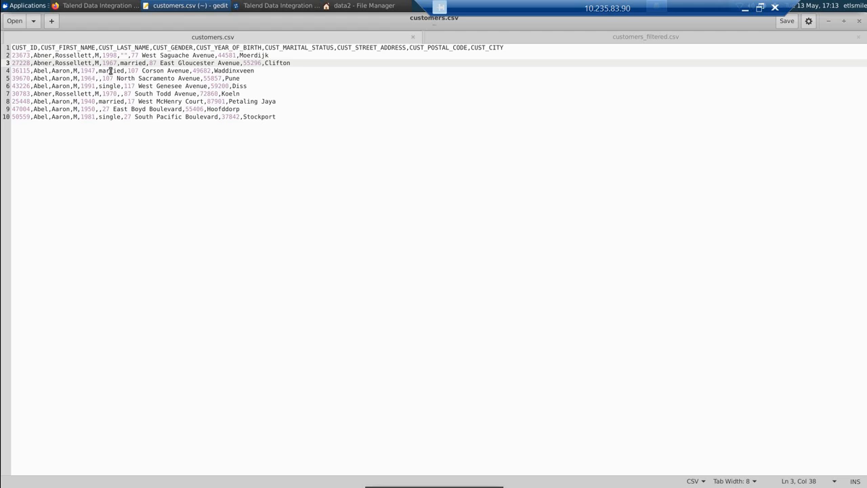
click(637, 38)
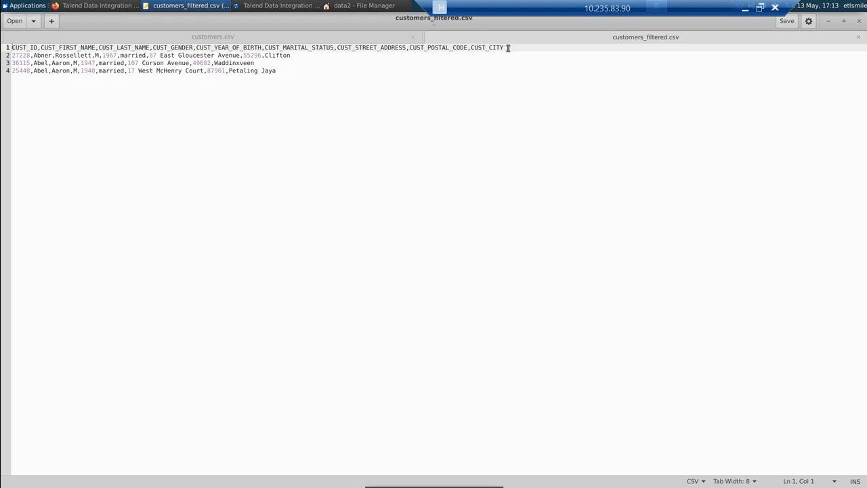
drag(504, 47, 19, 47)
Step: Return to Talend and review the basic and advanced settings of the filtered_customers_married output component
click(278, 6)
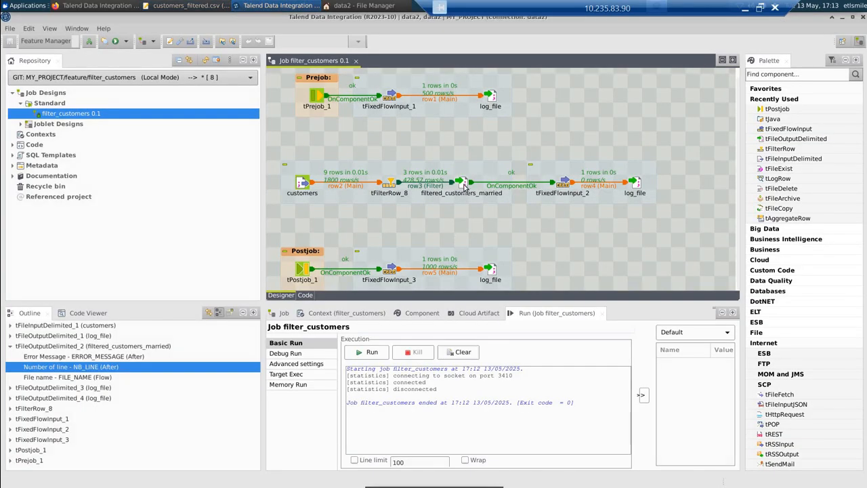
click(465, 186)
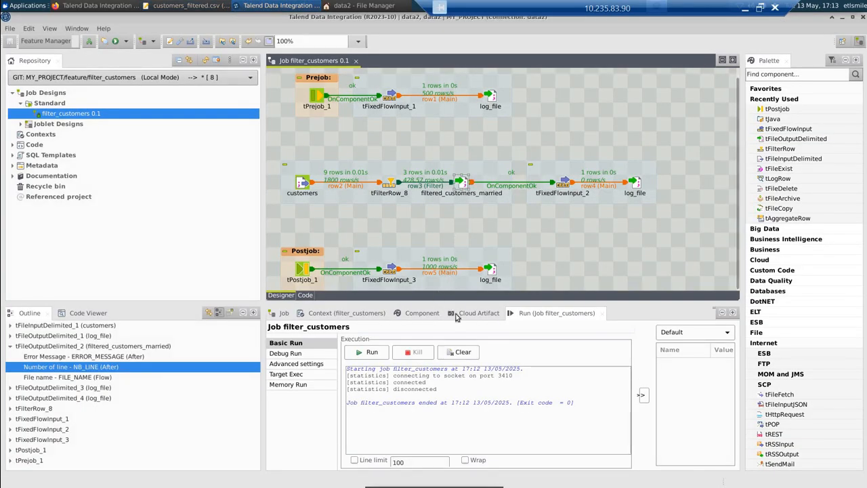
click(417, 314)
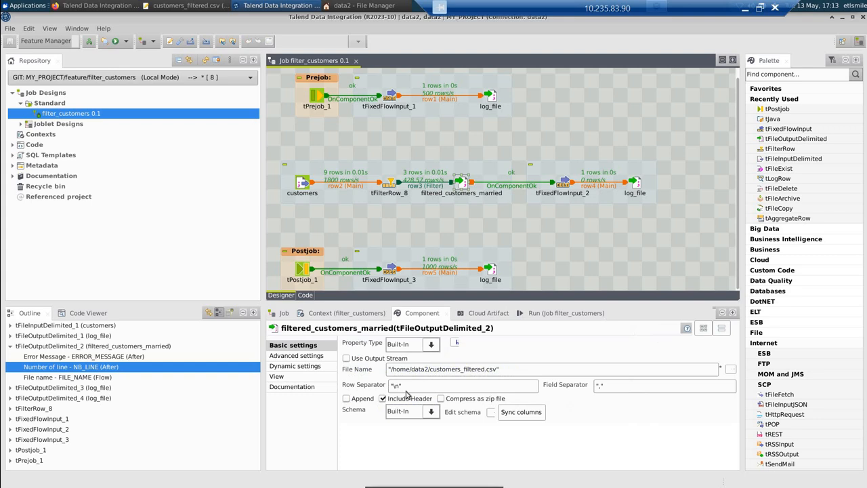
click(556, 244)
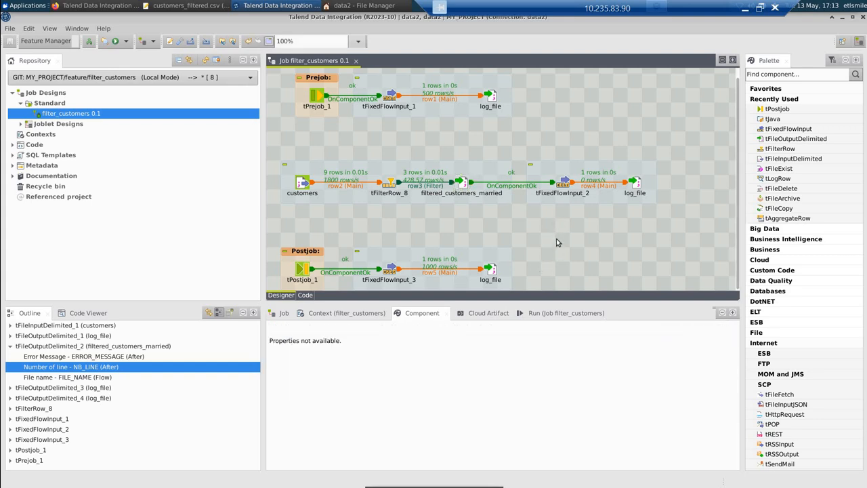
click(461, 186)
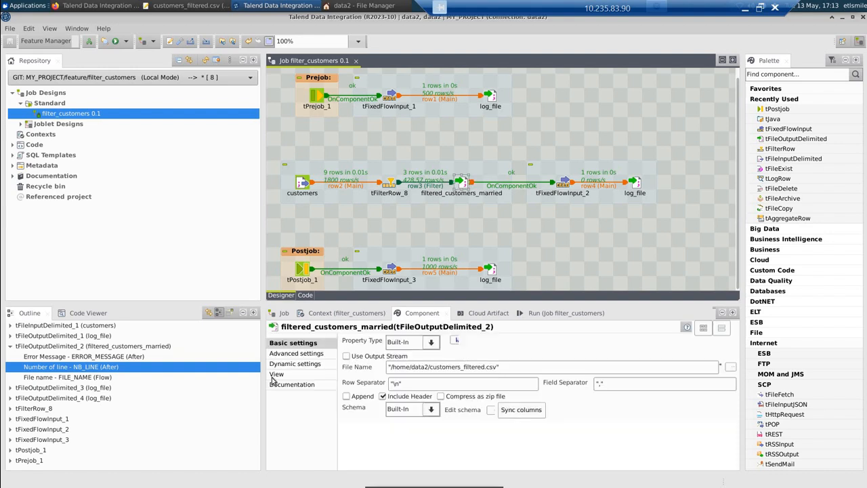
click(315, 355)
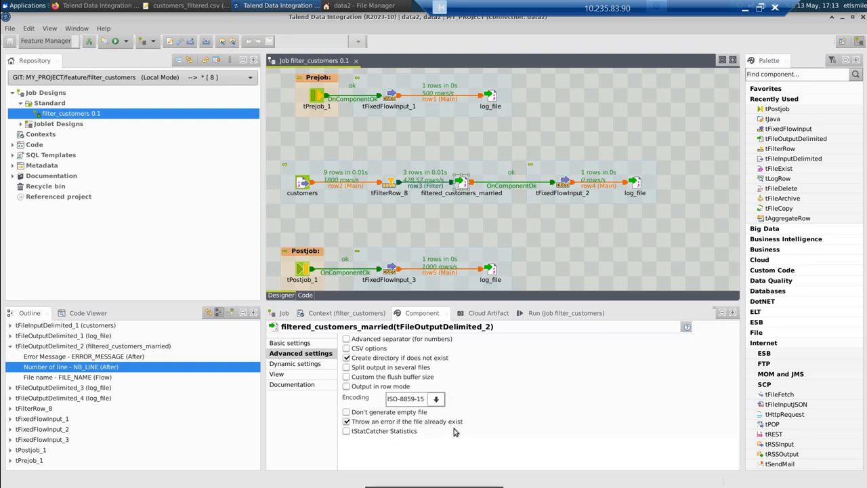
Step: Run the filter_customers job again with the existing output file still in place
click(552, 313)
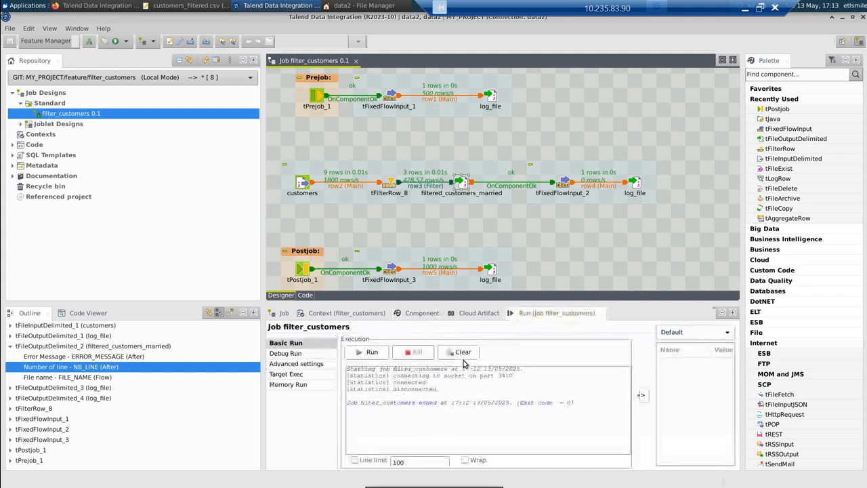
click(371, 352)
click(376, 354)
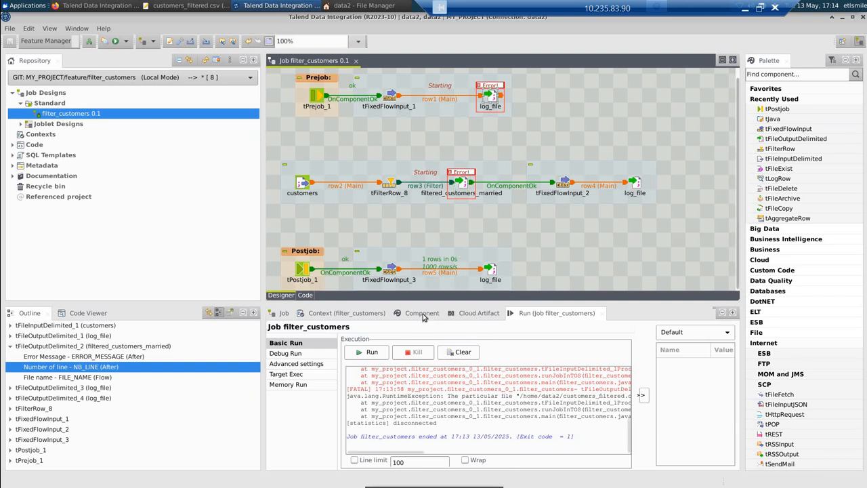
Step: Enable Append on the prejob's log_file component and clear the job's run console
click(423, 314)
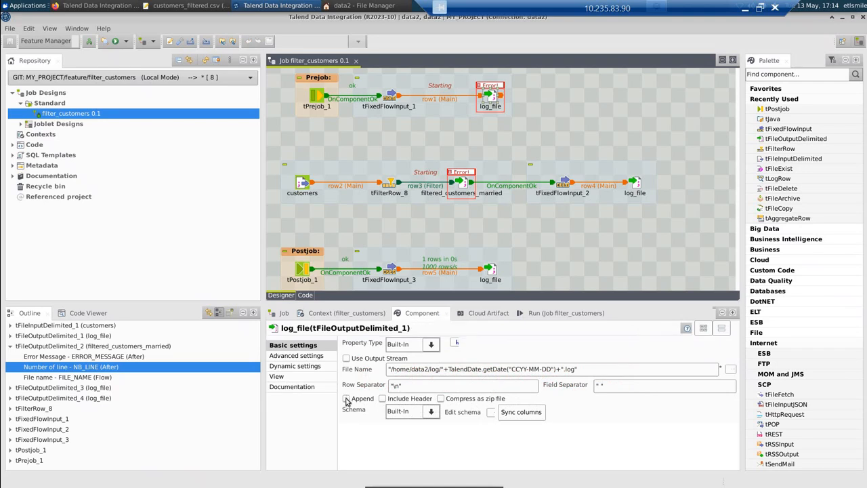
click(347, 399)
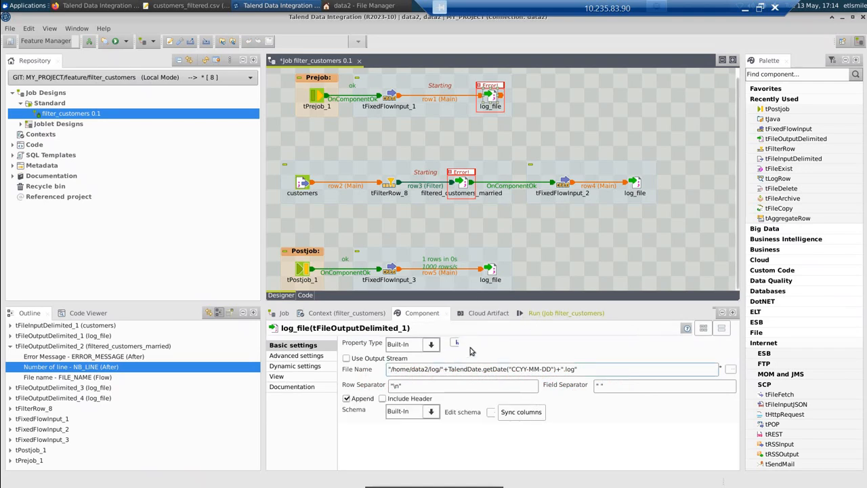
click(553, 314)
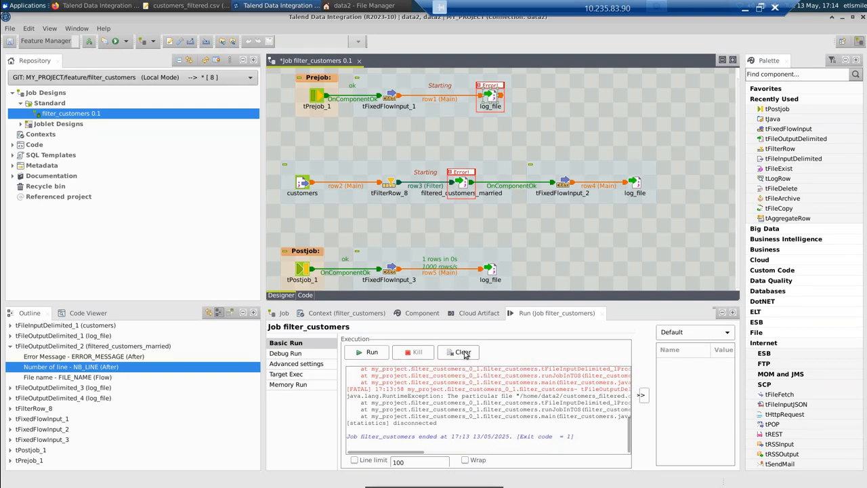
click(463, 353)
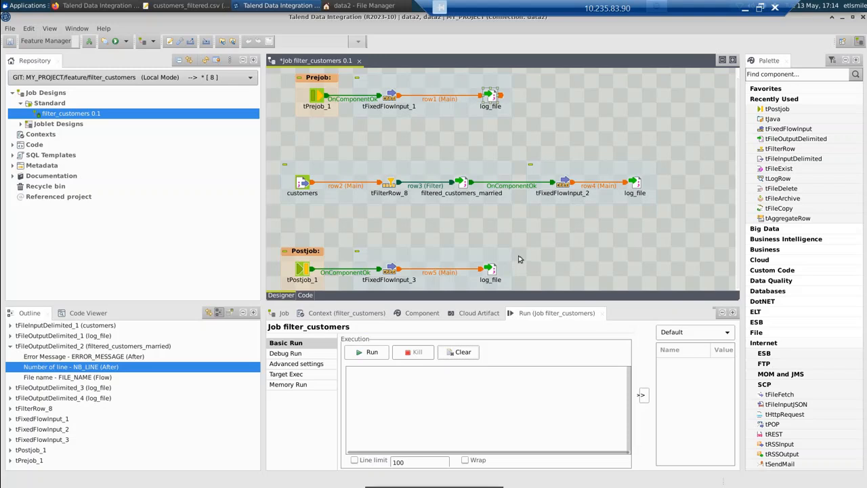
click(467, 183)
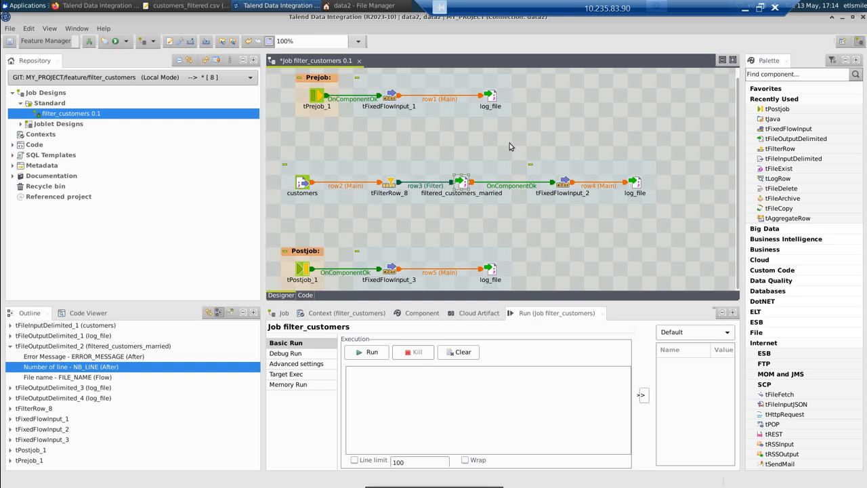
click(567, 125)
click(392, 100)
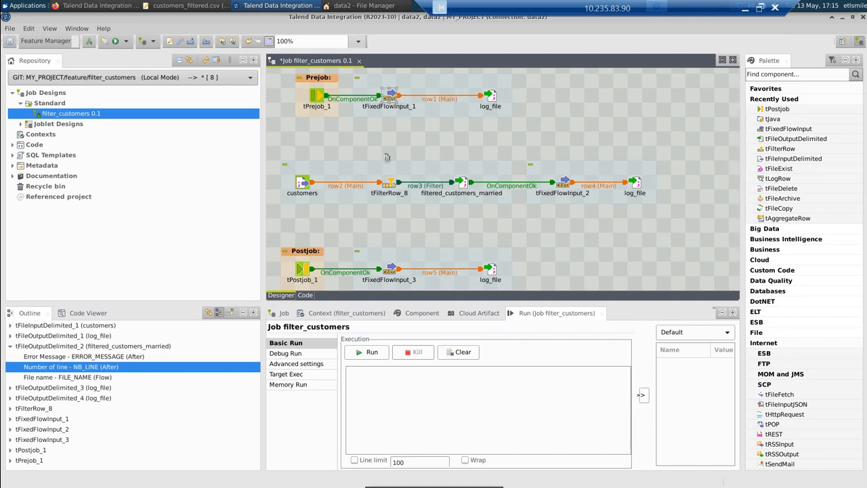
Step: Add a tFileExist component to the canvas between the prejob flow and the customers flow
click(423, 136)
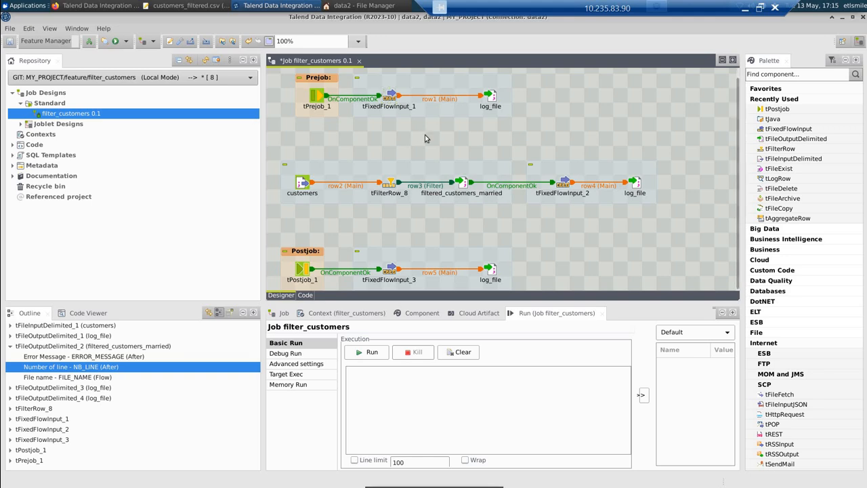
text(tFil)
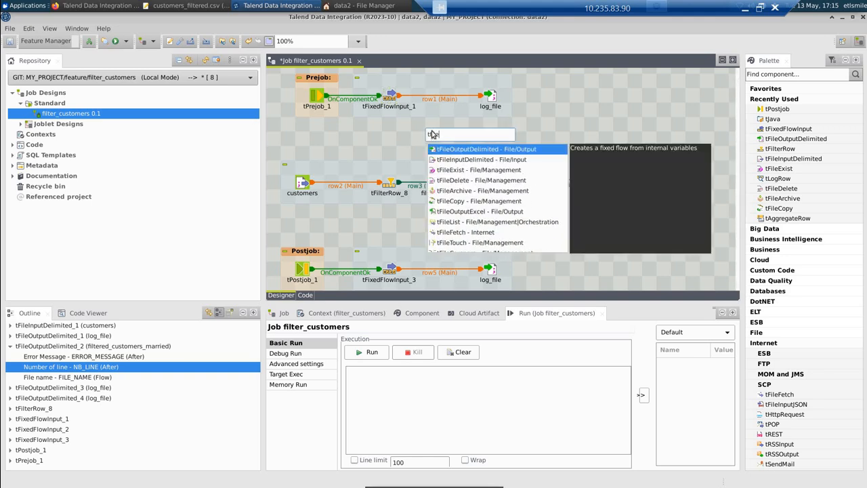
text(e)
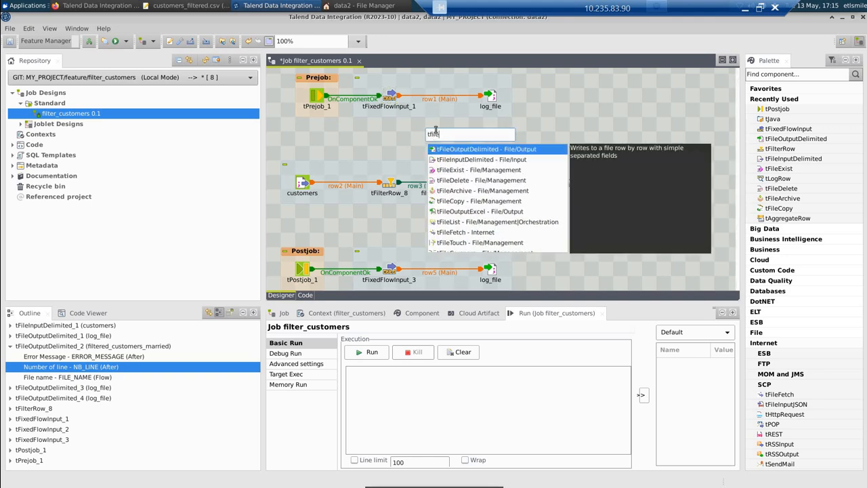
double_click(460, 170)
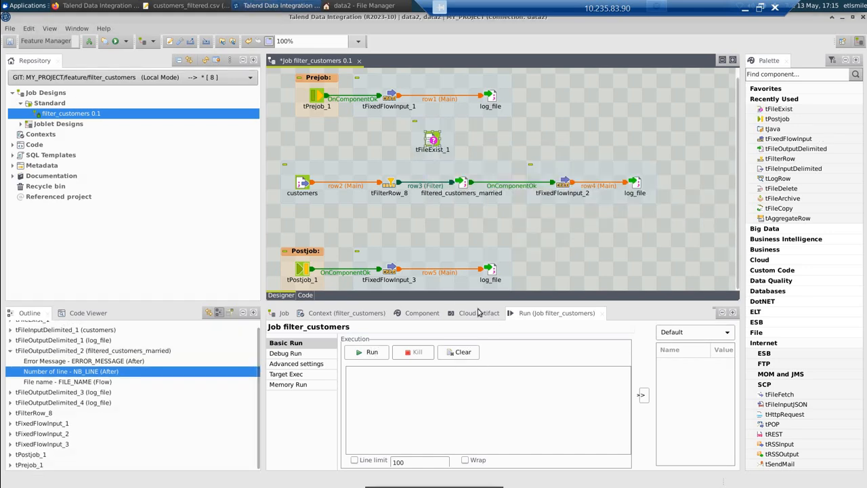
Step: Set the file name checked by tFileExist_1 to "/home/data2/customers_filtered.csv", taking the folder path from the file manager
click(427, 316)
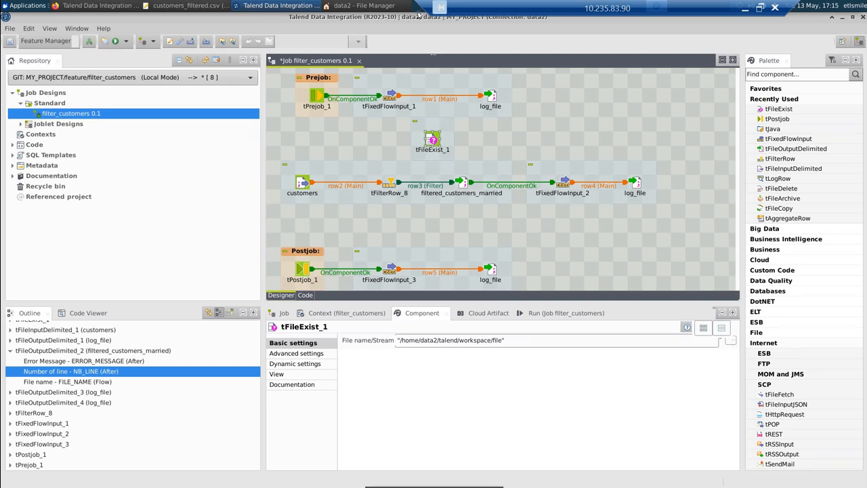
click(368, 6)
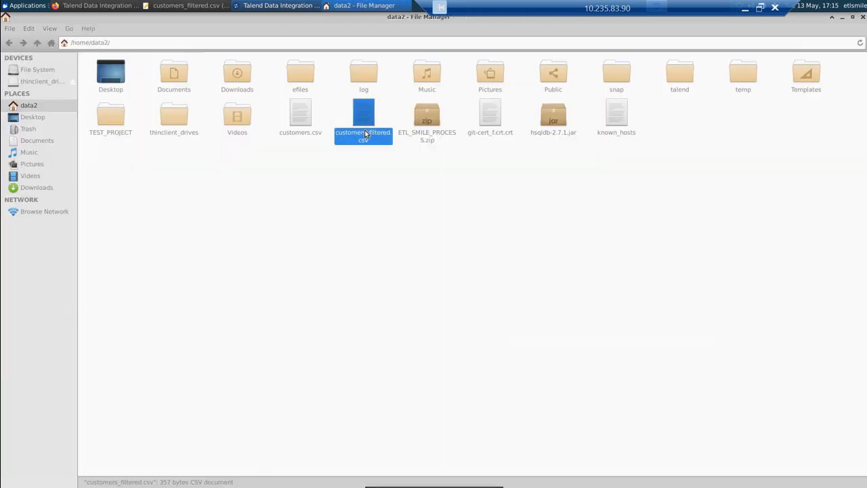
click(168, 43)
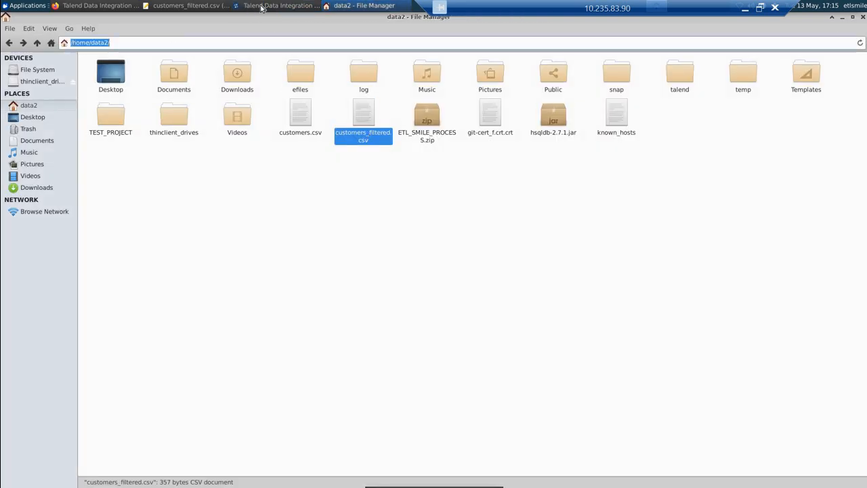
key(alt+Tab)
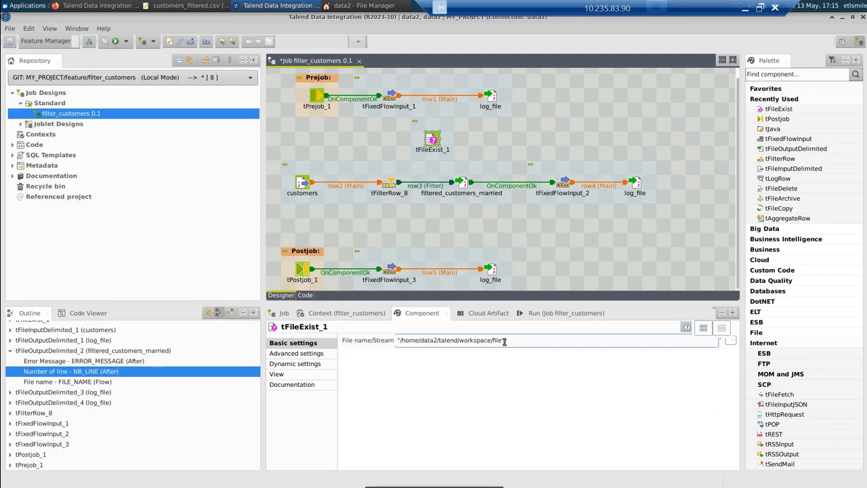
drag(400, 340, 502, 340)
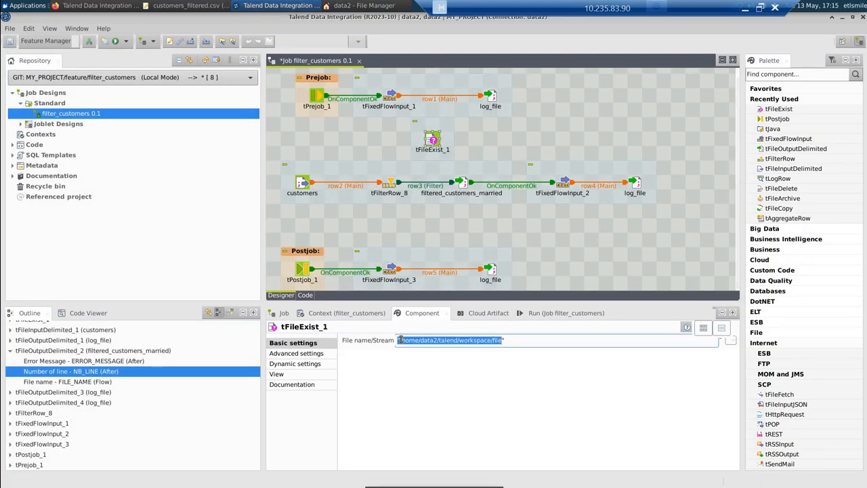
text(/home/data2/customers_filtered.csv)
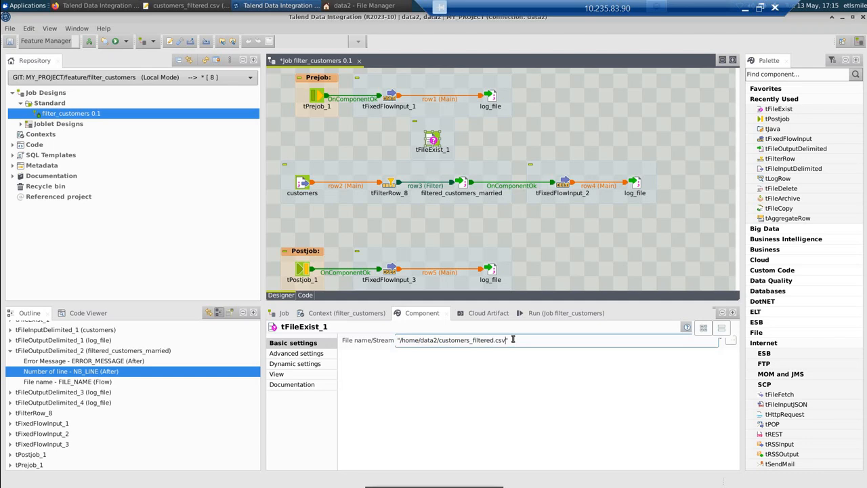
click(441, 148)
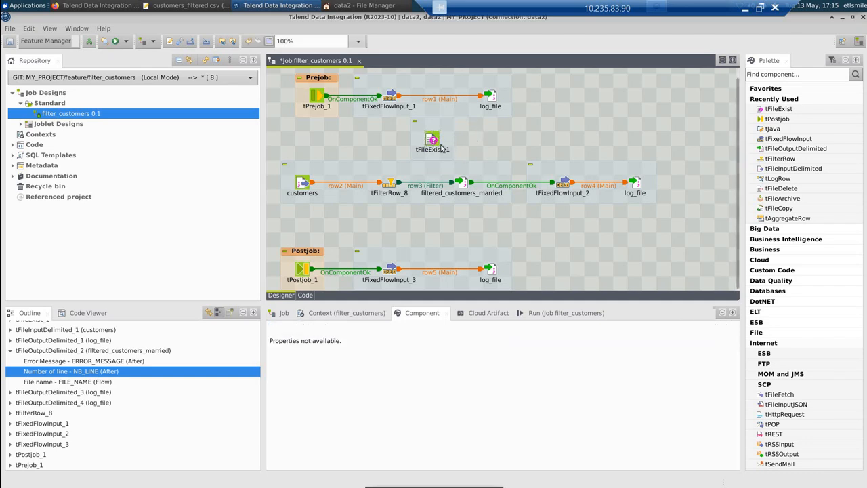
click(441, 148)
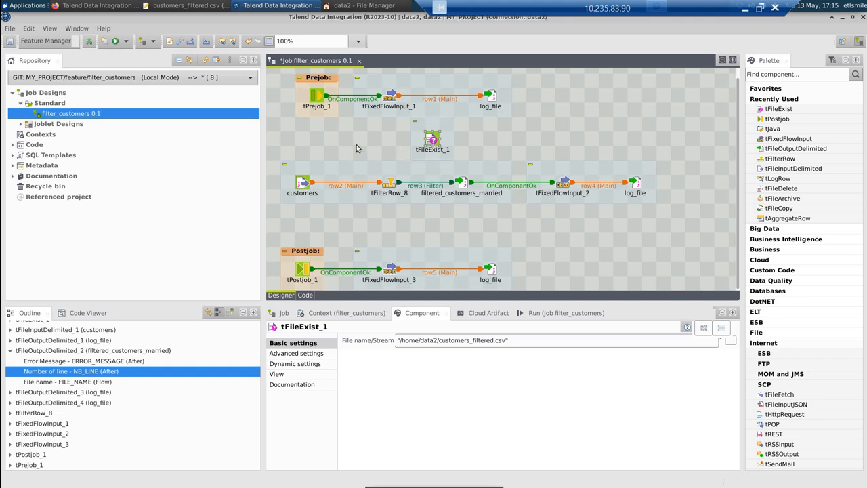
Step: Move tFileExist_1 below the prejob flow and link the prejob's log_file to it with an On Component Ok trigger
drag(436, 143, 363, 139)
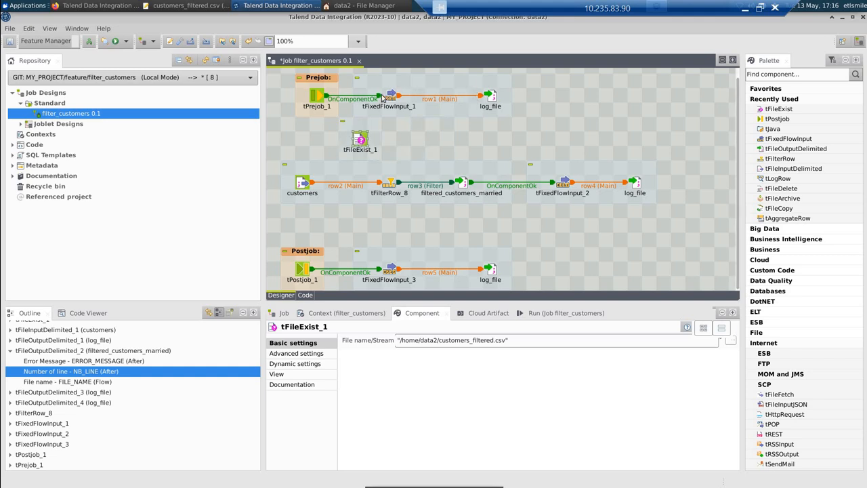
right_click(493, 100)
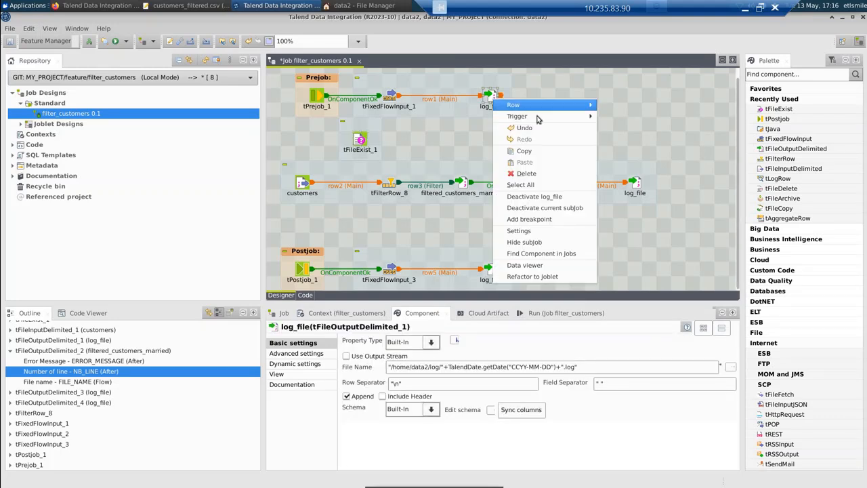
mouse_move(537, 119)
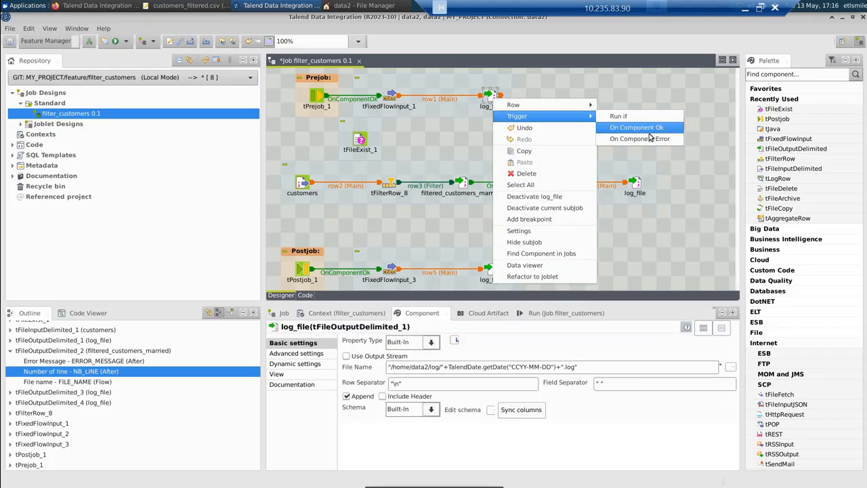
click(640, 128)
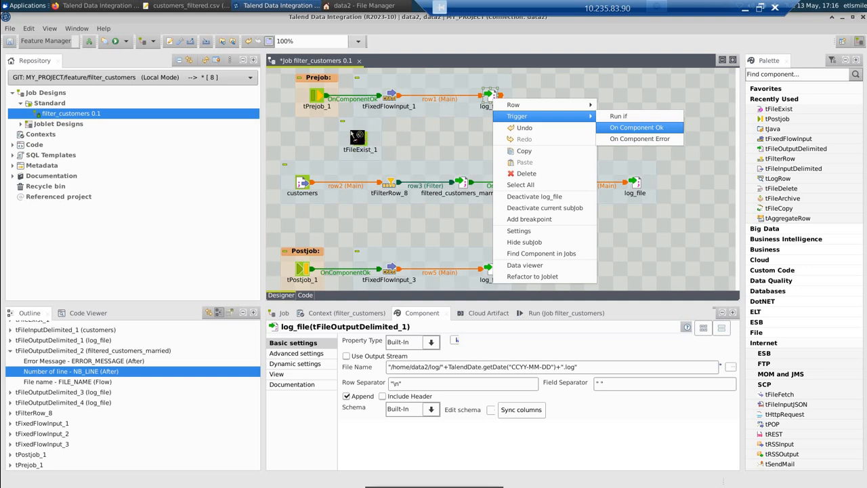
click(359, 140)
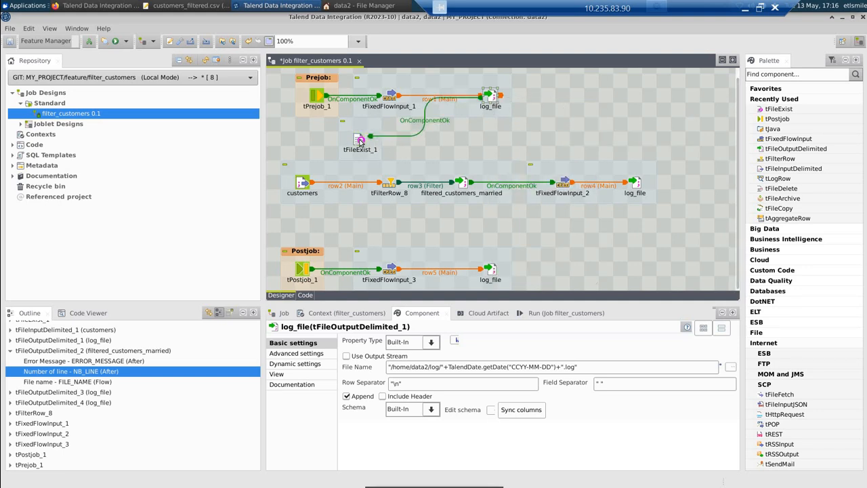
Step: Align tFileExist_1 under tPrejob_1 and shift the customers and postjob flows down to make room for the file check
drag(314, 143, 314, 143)
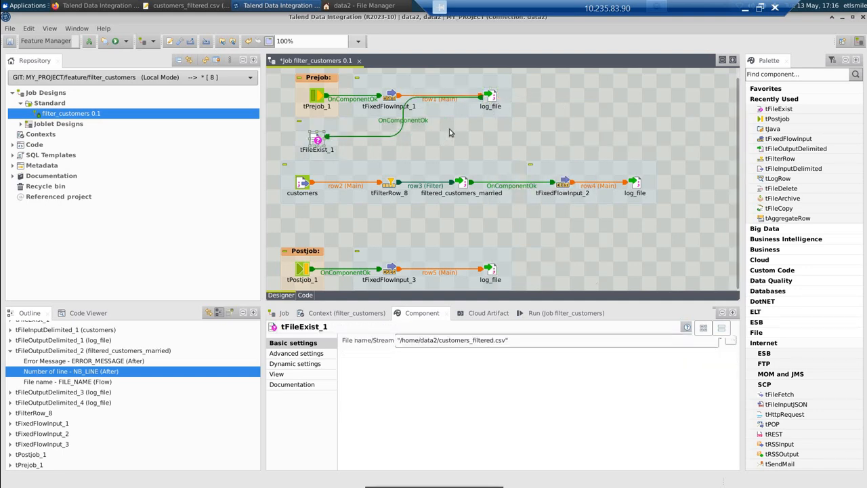
click(319, 144)
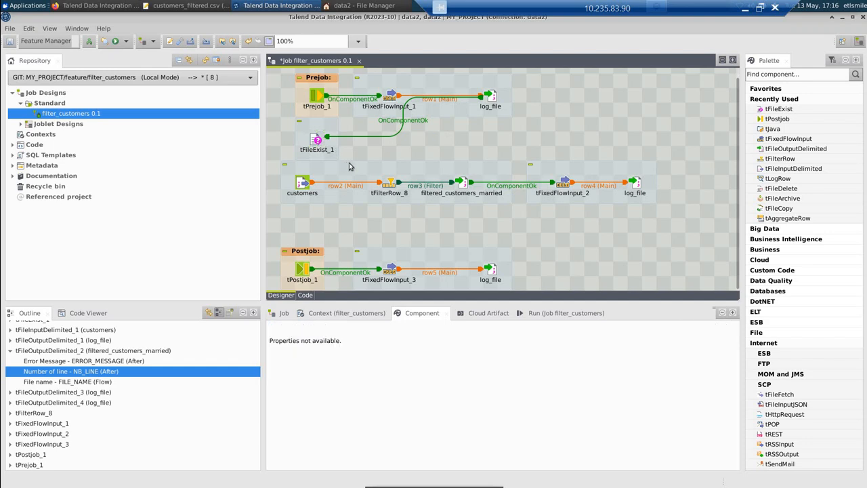
click(304, 183)
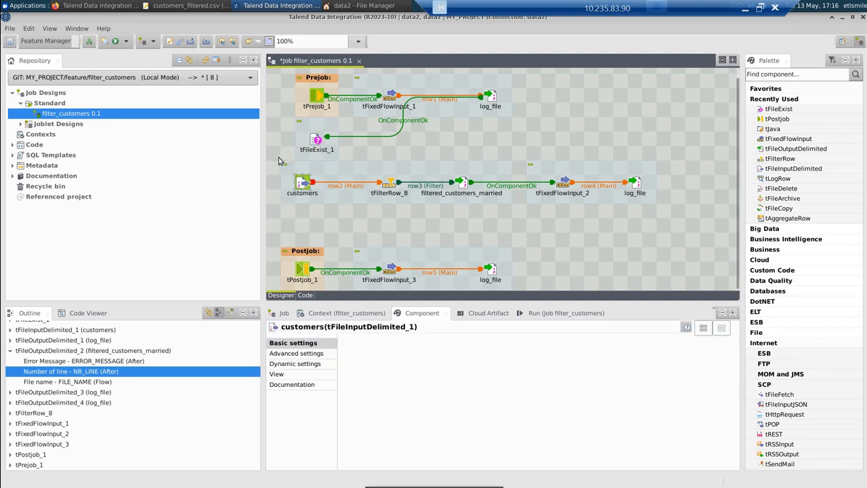
drag(280, 157, 661, 271)
key(Down)
key(Down)
key(Down)
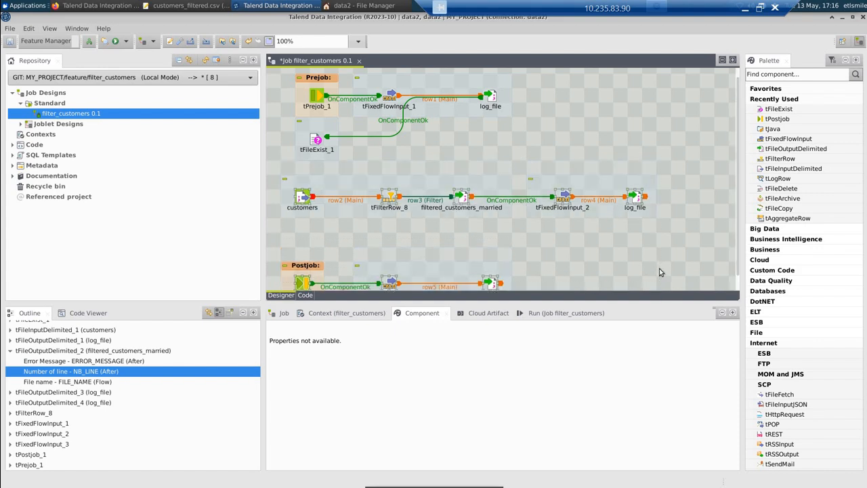
click(316, 141)
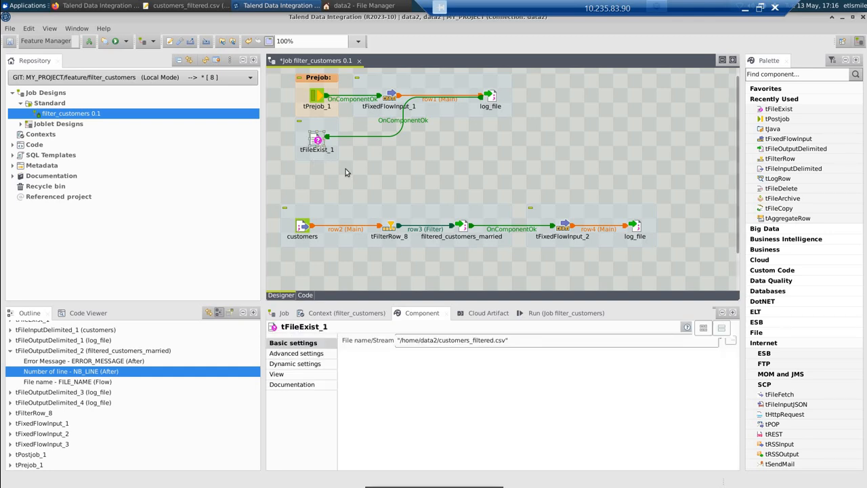
key(Down)
click(432, 146)
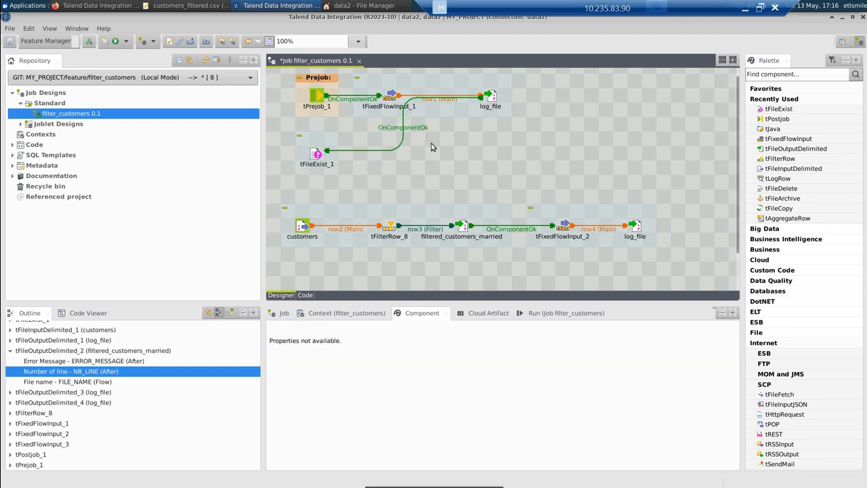
Step: Add a tFileDelete component to the canvas beside tFileExist_1
click(318, 156)
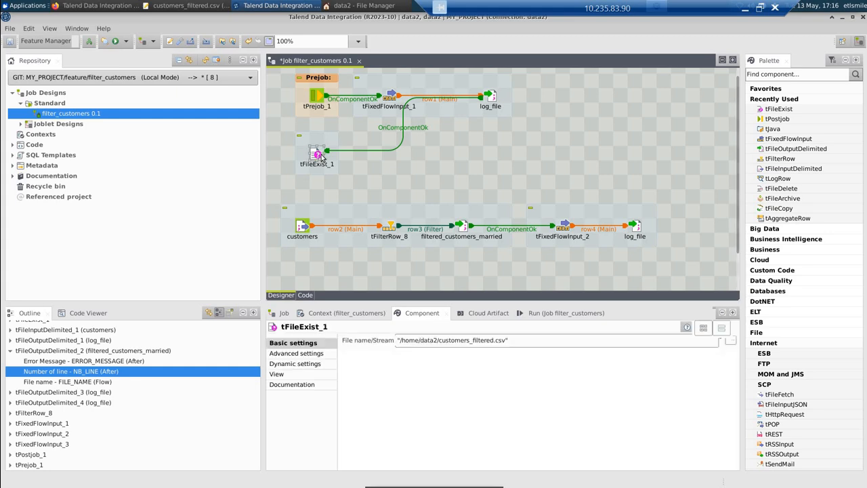
click(415, 160)
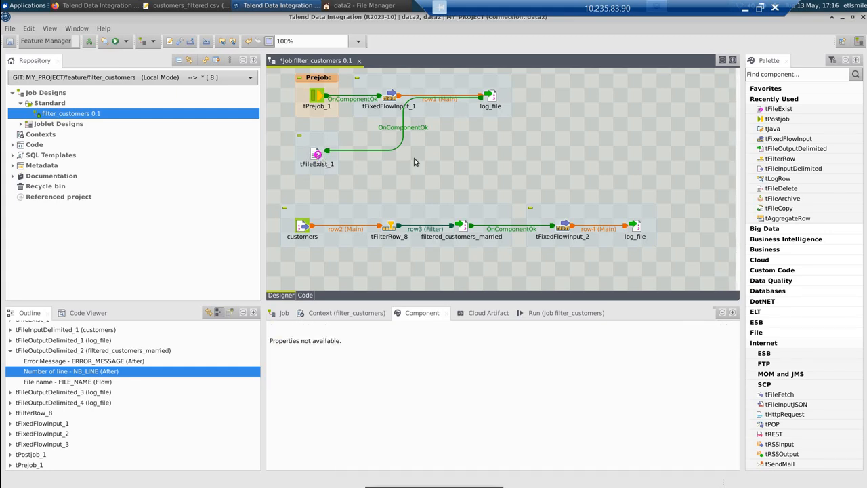
text(tfile)
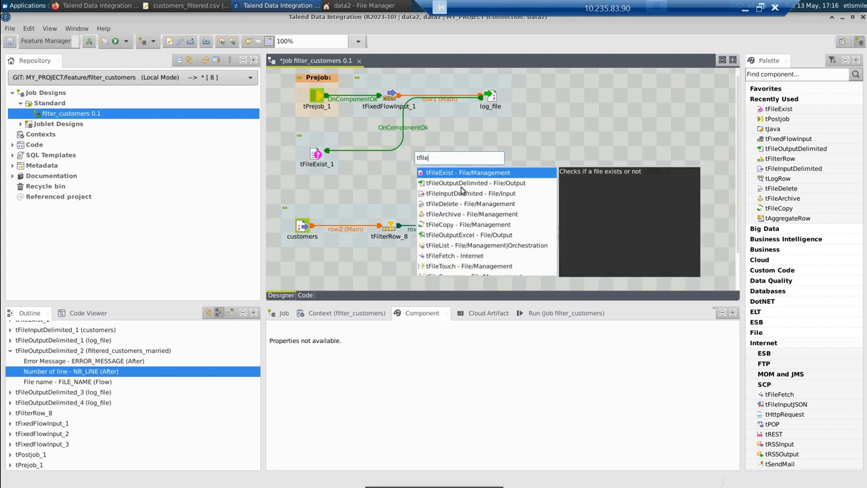
double_click(458, 204)
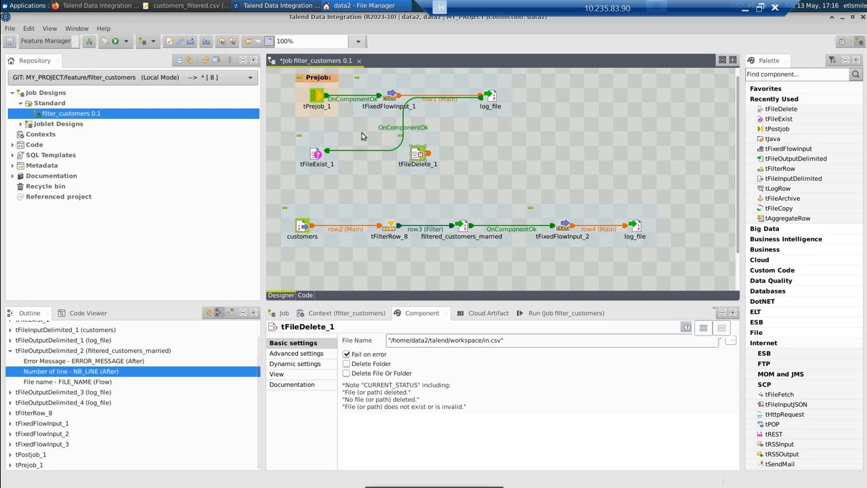
Step: Set the file name of tFileDelete_1 to "/home/data2/customers_filtered.csv", taking the folder path from the file manager
click(348, 5)
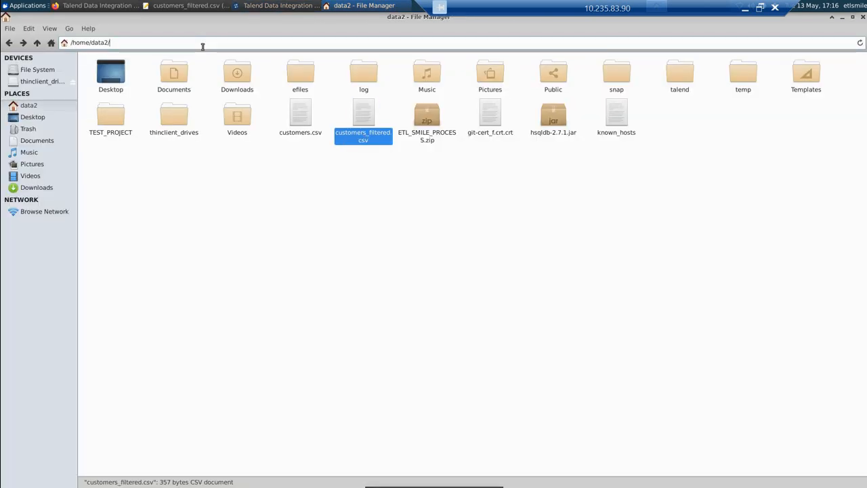
key(ctrl+l)
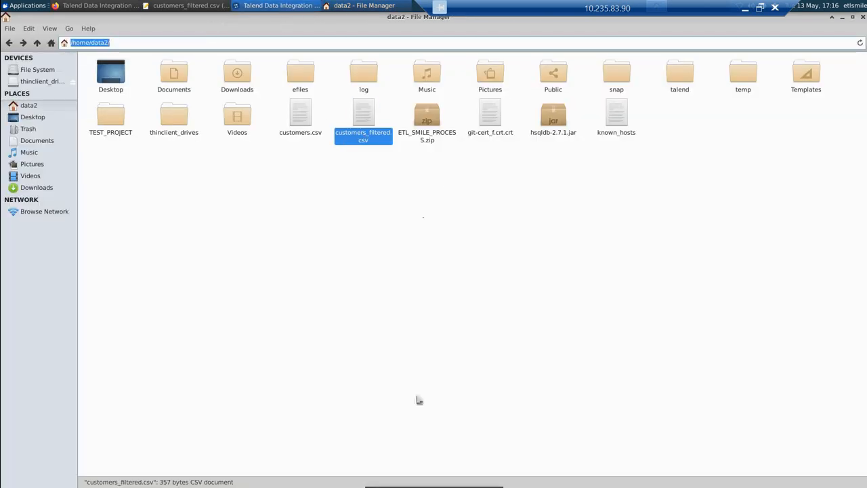
key(alt+Tab)
drag(501, 341, 392, 341)
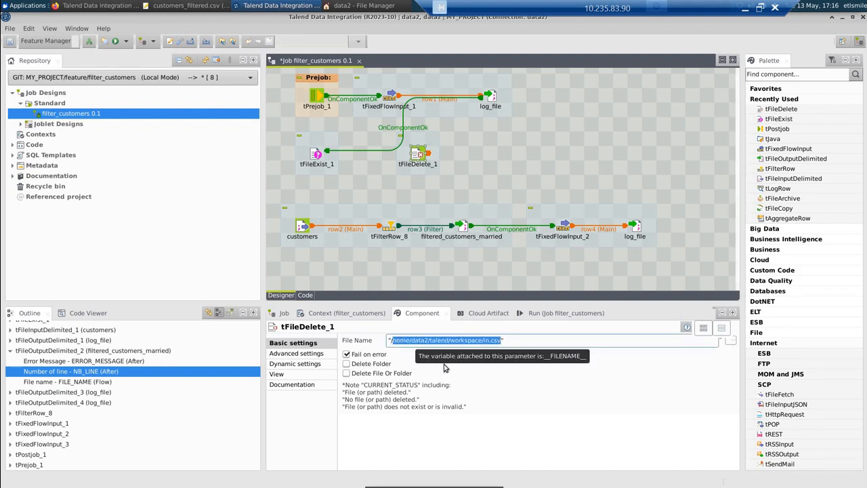
text(/)
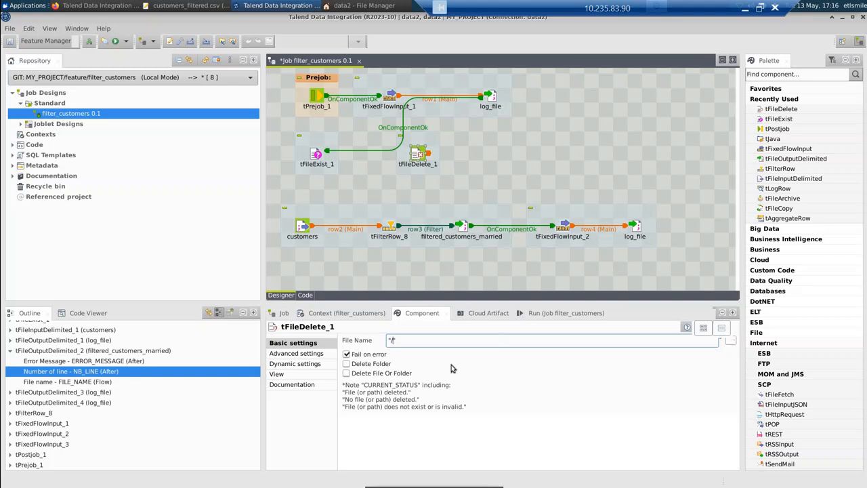
text(/home/data2/customers_filtered.csv)
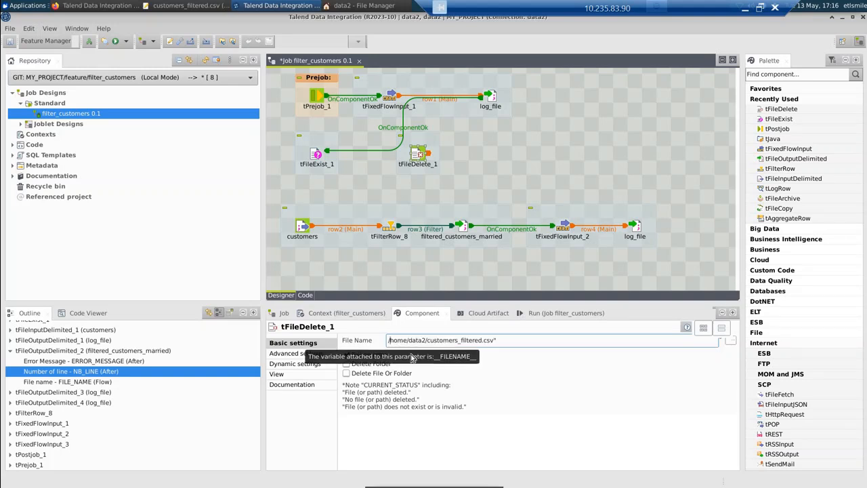
key(Home)
text(")
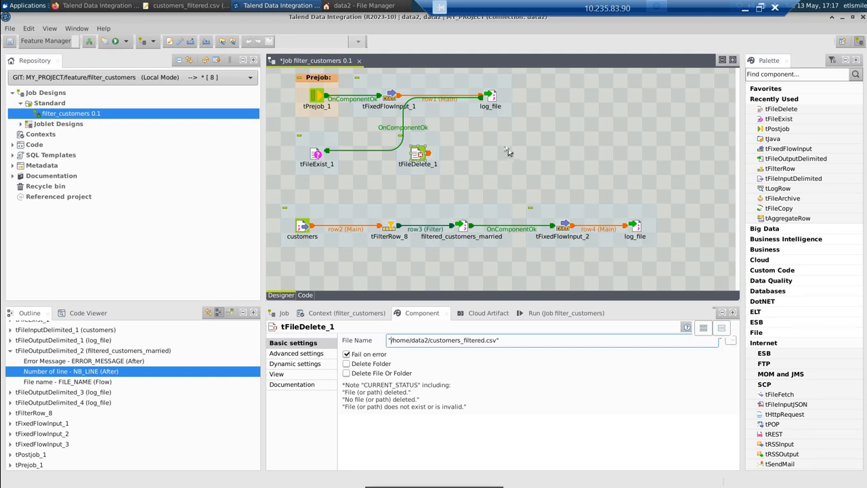
Step: Link tFileExist_1 to tFileDelete_1 with a Run if trigger
click(314, 157)
right_click(314, 157)
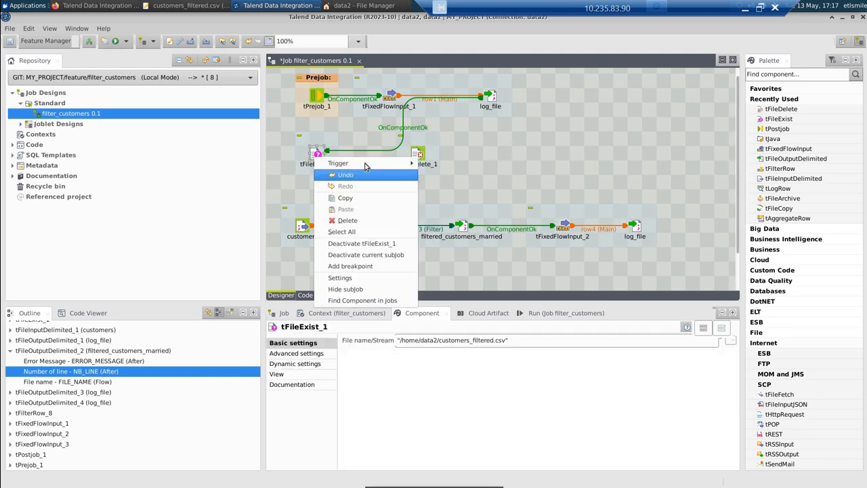
mouse_move(369, 164)
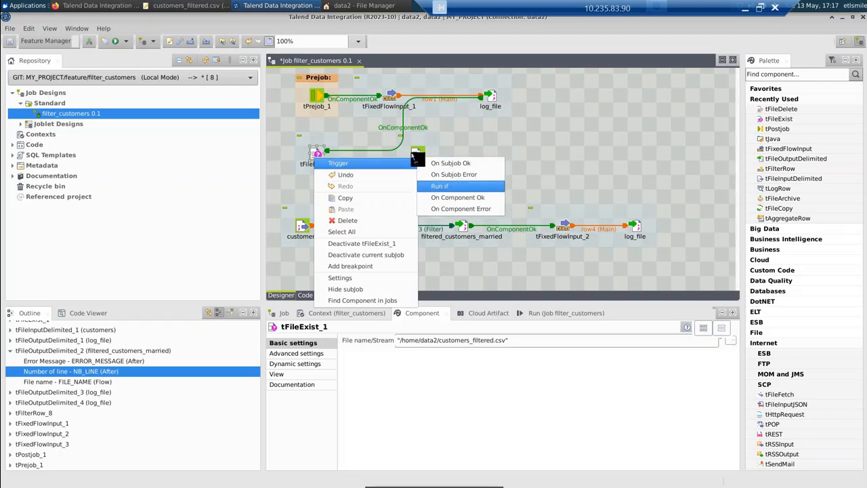
click(440, 185)
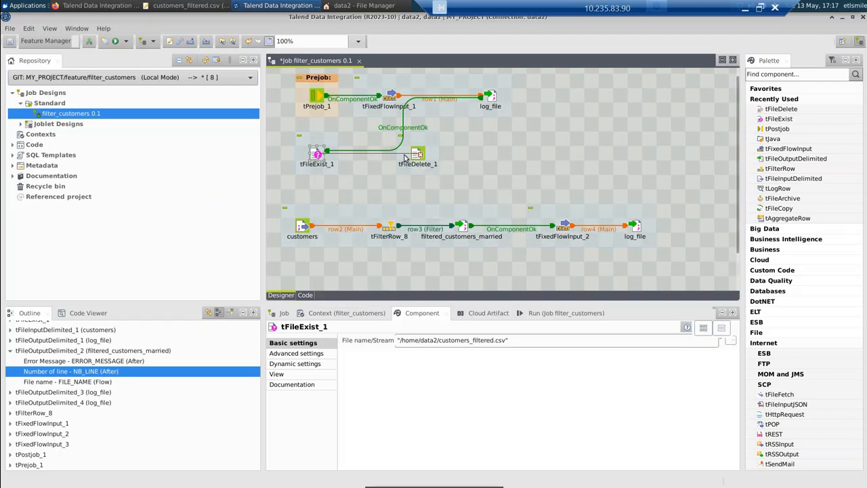
click(406, 157)
Step: Set the If link's condition to ((Boolean)globalMap.get("tFileExist_1_EXISTS")) using tFileExist_1's Exists variable from the outline
click(367, 156)
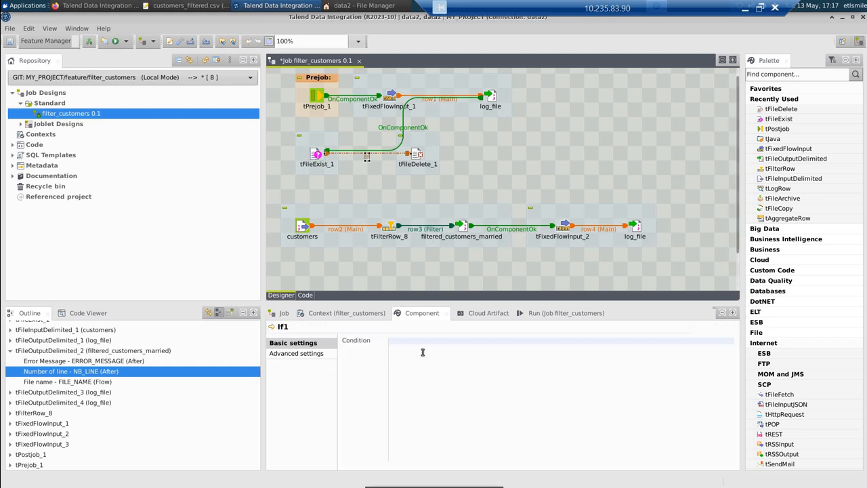
click(418, 339)
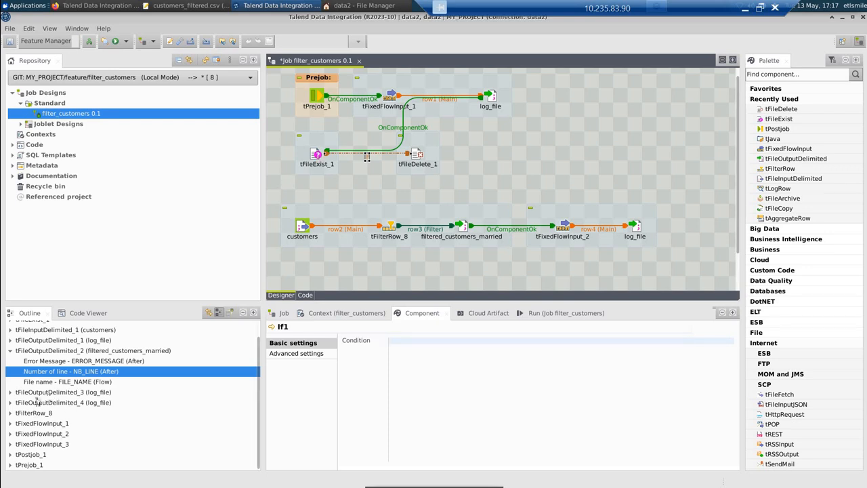
scroll(47, 395, up, 1)
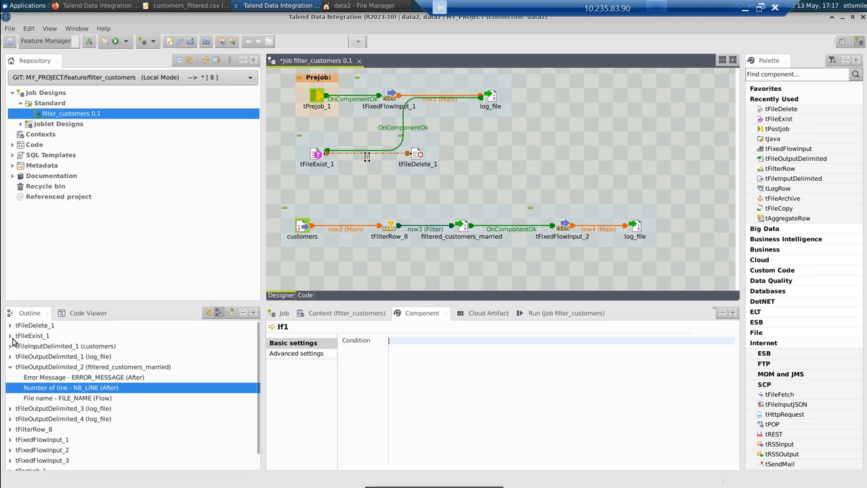
click(10, 335)
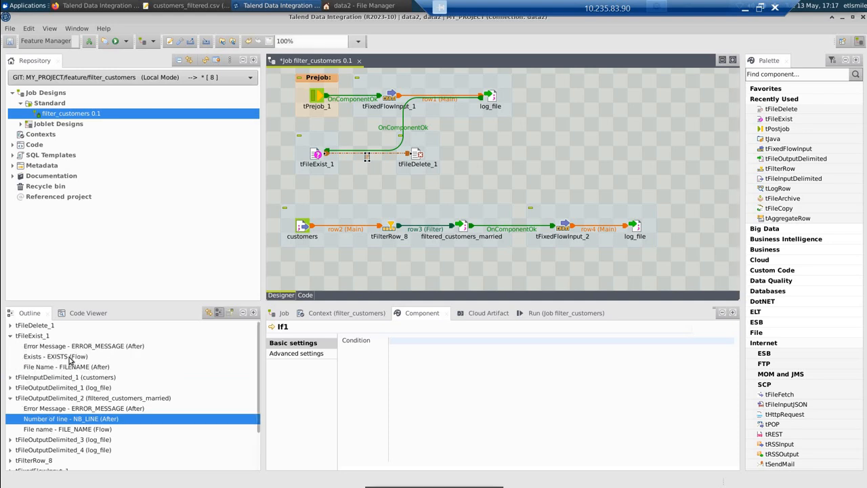
drag(70, 359, 434, 346)
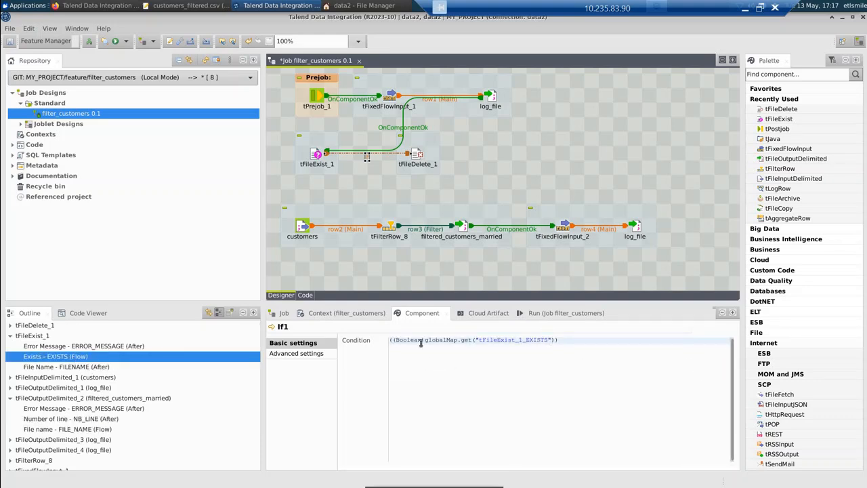
Step: Review the file name set in tFileDelete_1 and save the filter_customers job
click(419, 156)
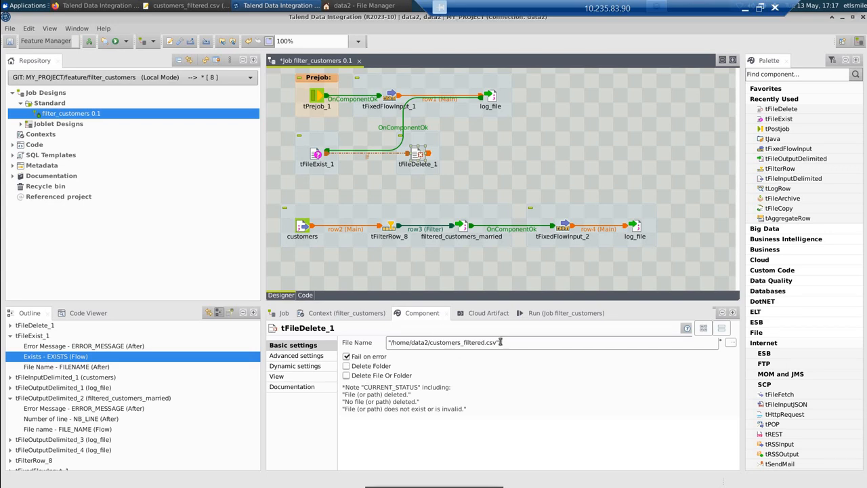
click(492, 158)
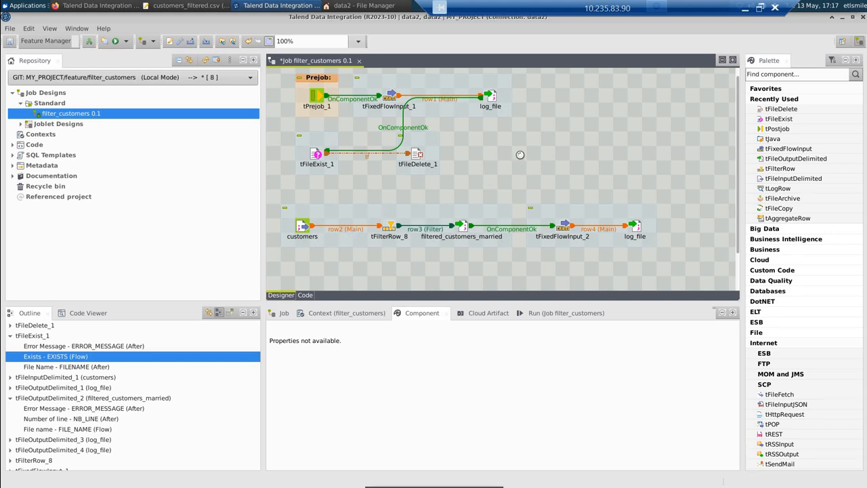
key(ctrl+s)
Step: Run the filter_customers job and review the execution flow through the file check and the customers flow
click(355, 6)
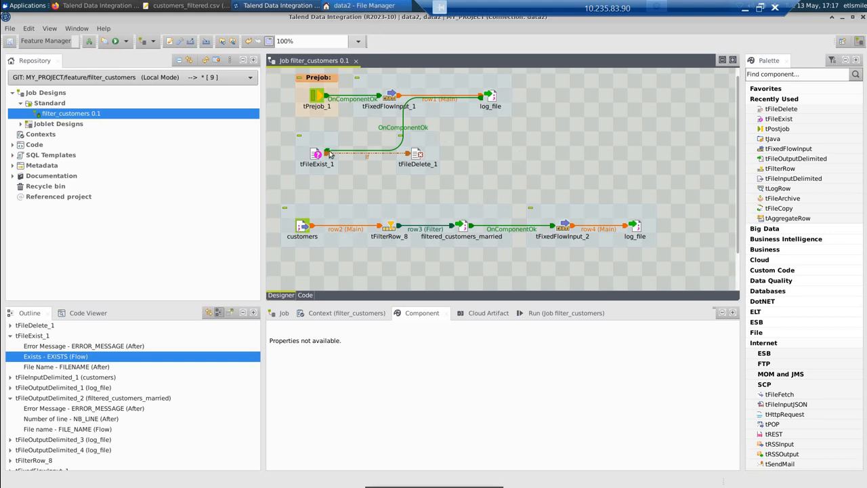
click(276, 10)
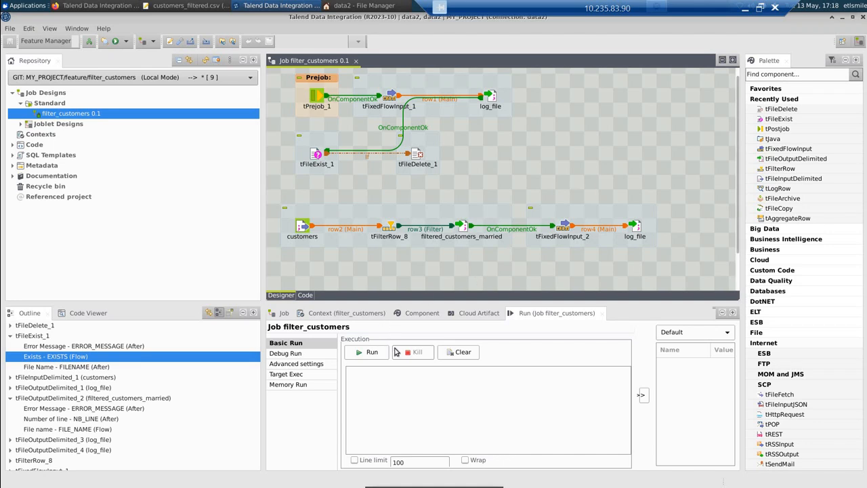
scroll(513, 238, down, 2)
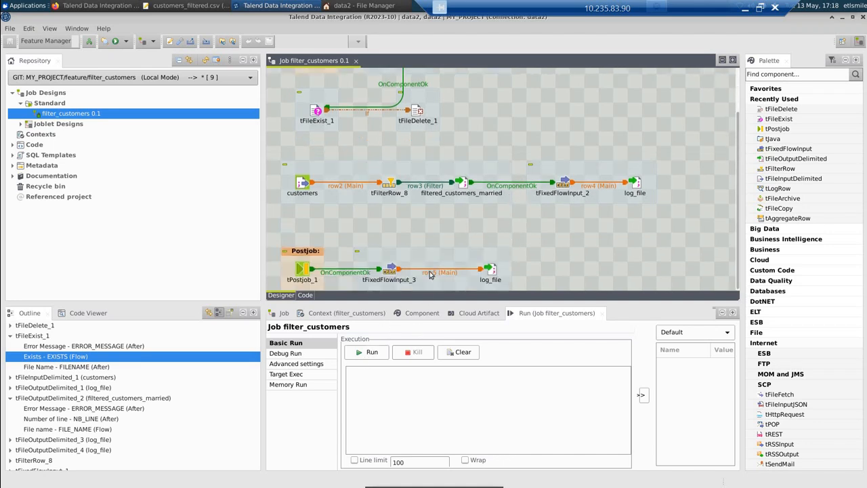
click(371, 354)
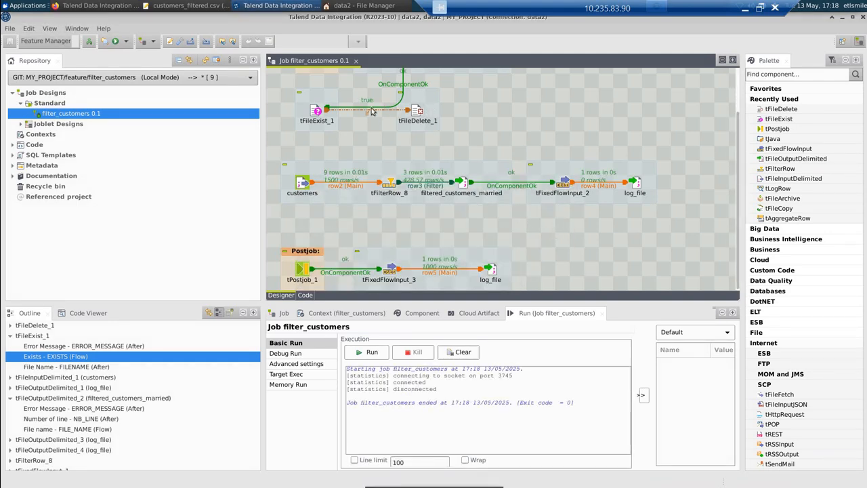
scroll(377, 165, up, 3)
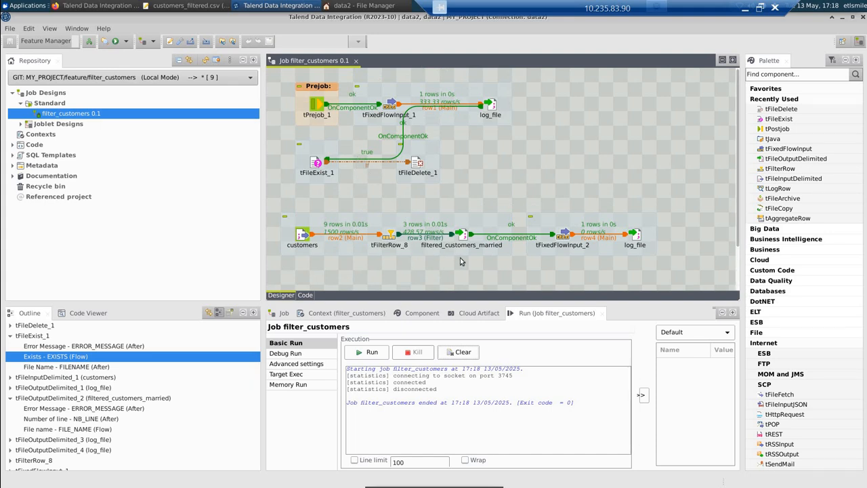
Step: Check the /home/data2 folder in the file manager, and run the filter_customers job a second time
click(372, 7)
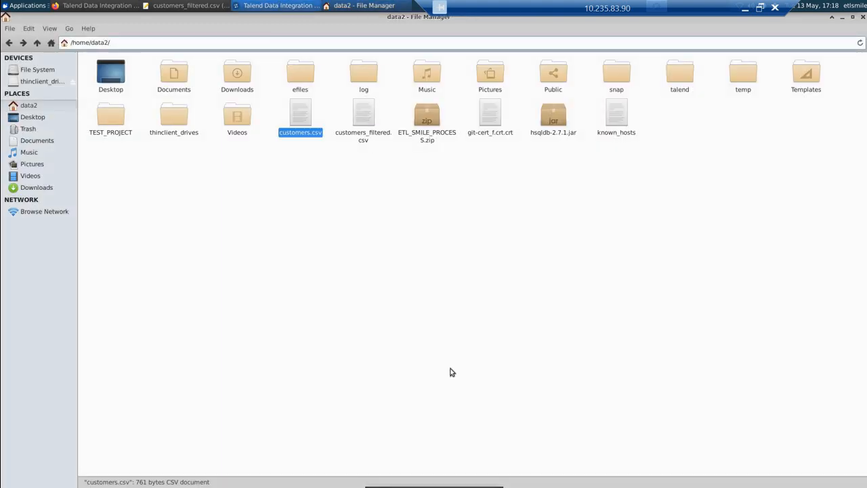
key(alt+Tab)
click(374, 352)
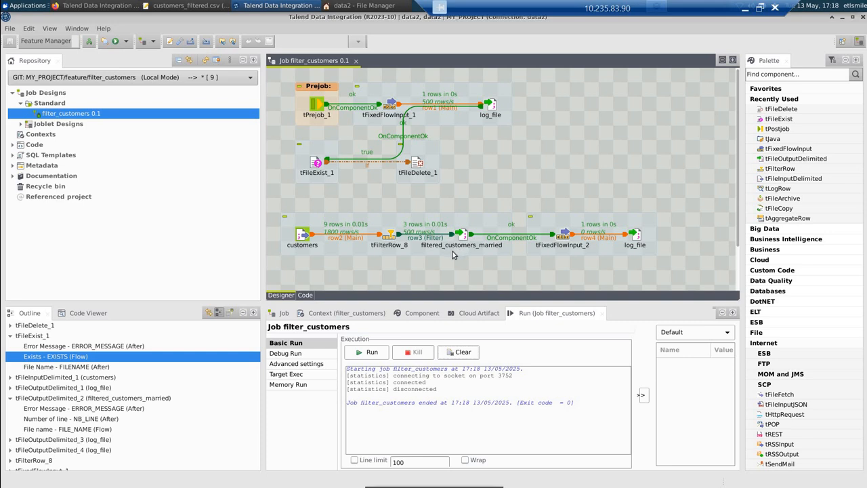
scroll(453, 255, down, 3)
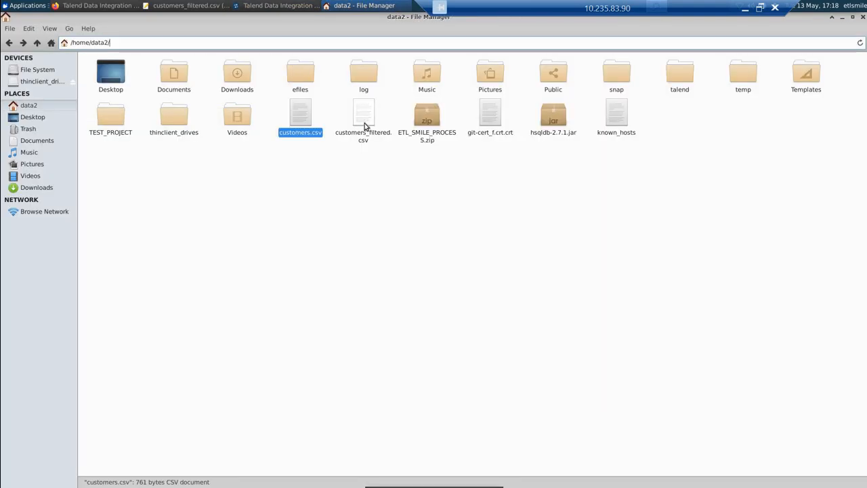
Step: Open customers_filtered.csv in the text editor, reload it to review the filtered customer rows, and close it
right_click(365, 123)
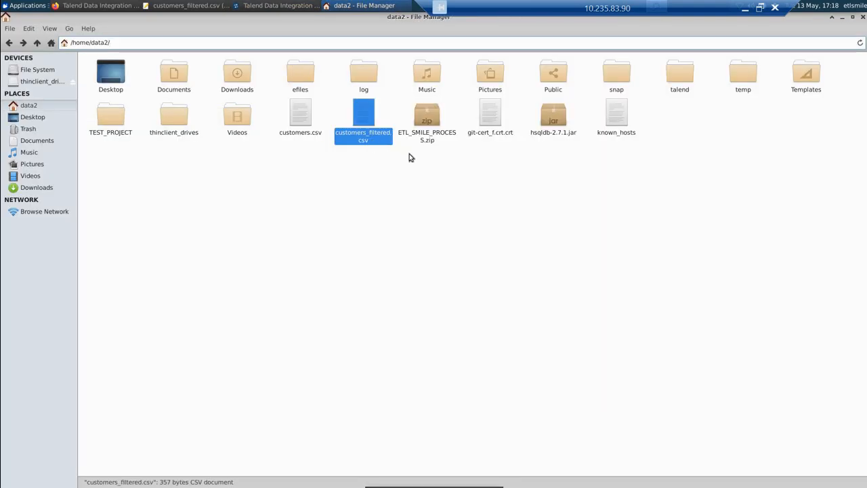
mouse_move(416, 154)
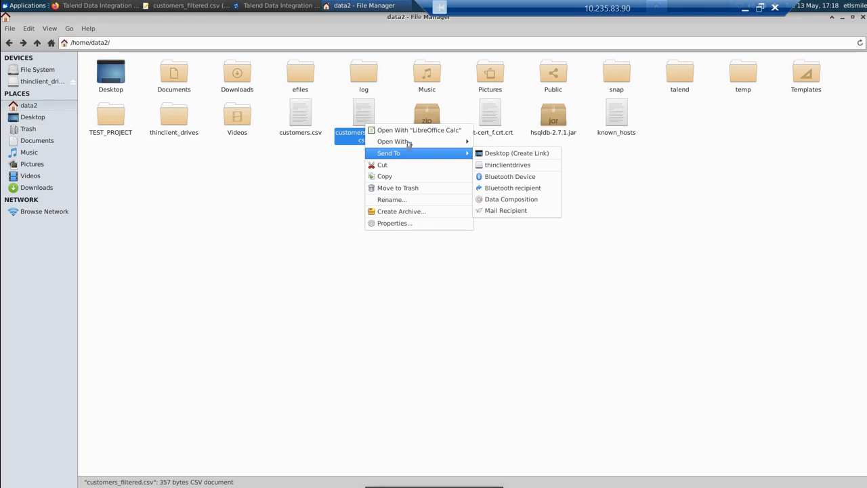
click(517, 143)
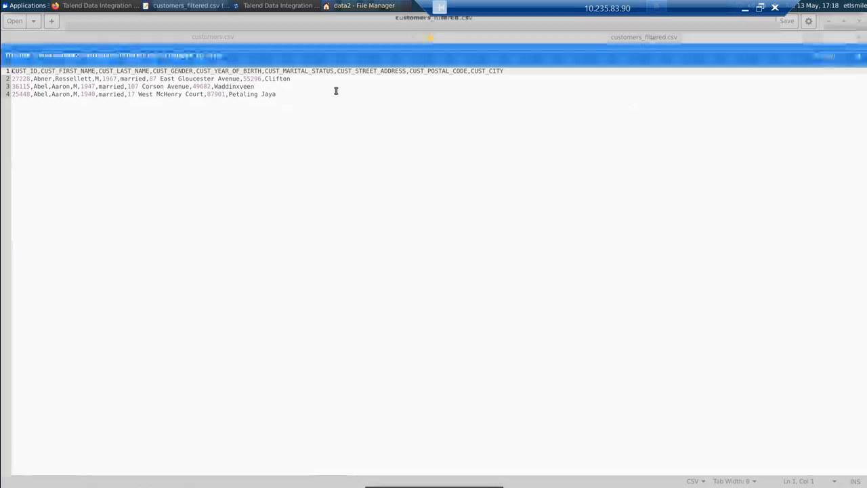
click(825, 54)
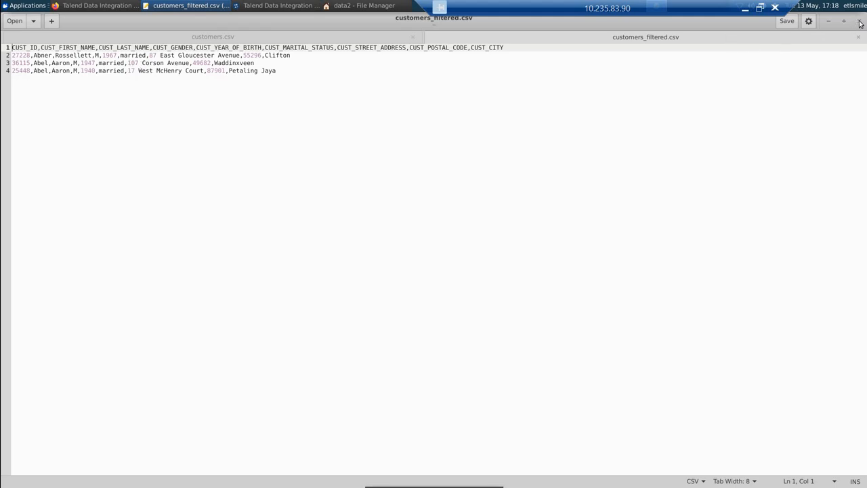
click(859, 37)
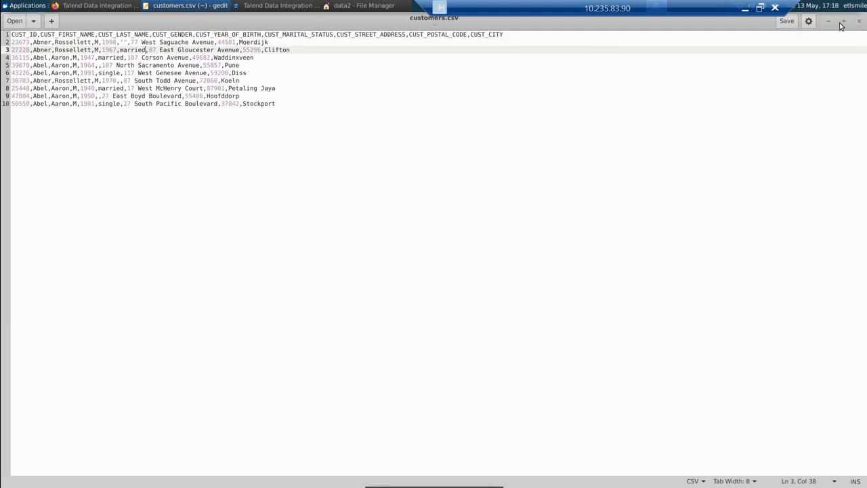
click(831, 22)
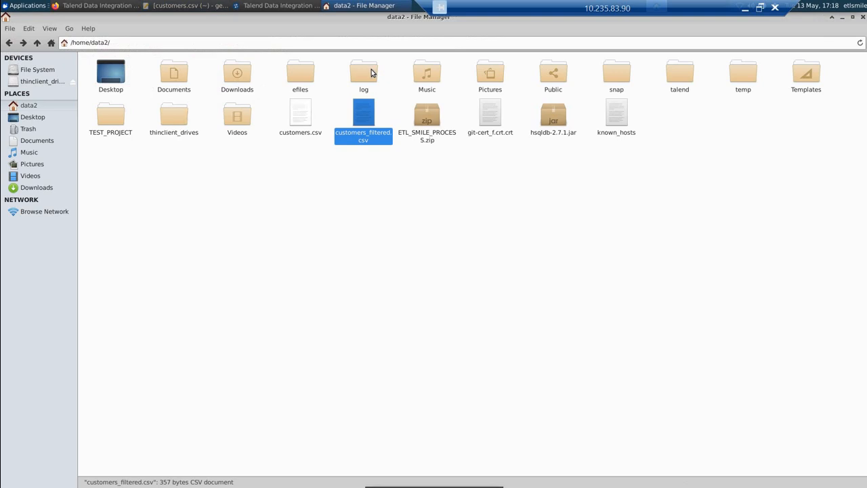
Step: Open 2025-05-13.log from the /home/data2/log folder in the text editor and compare the entries of the first and latest runs
right_click(99, 75)
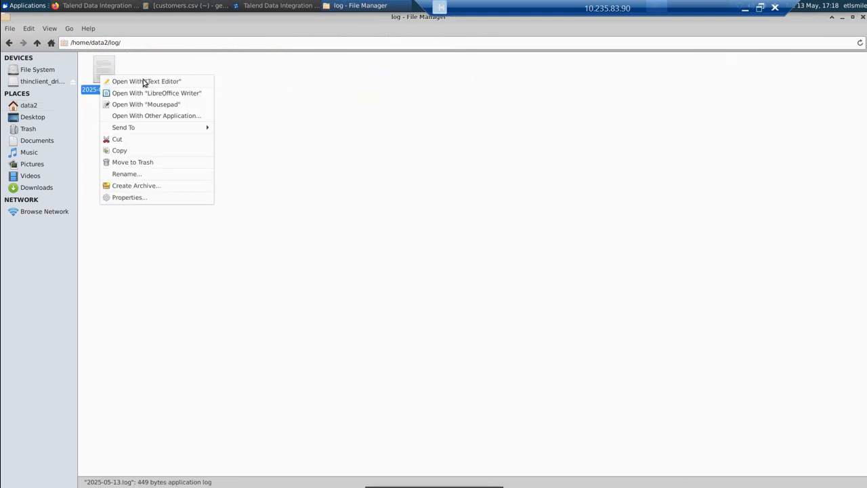
click(144, 84)
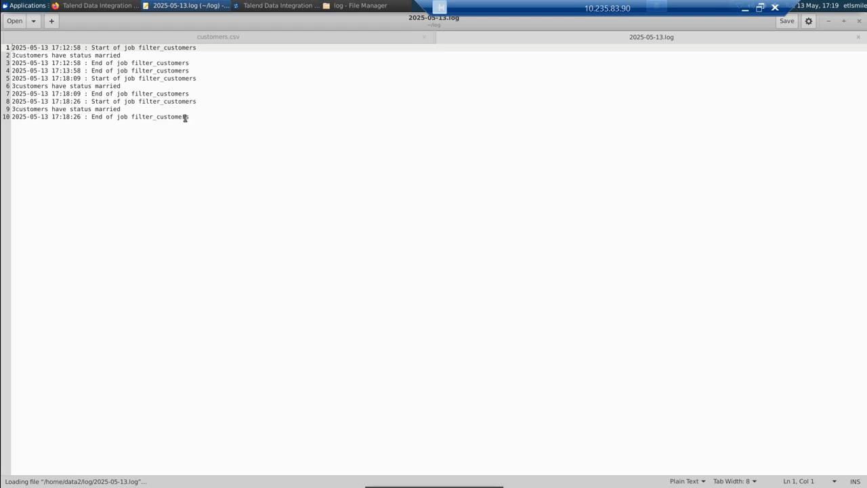
drag(191, 117, 8, 101)
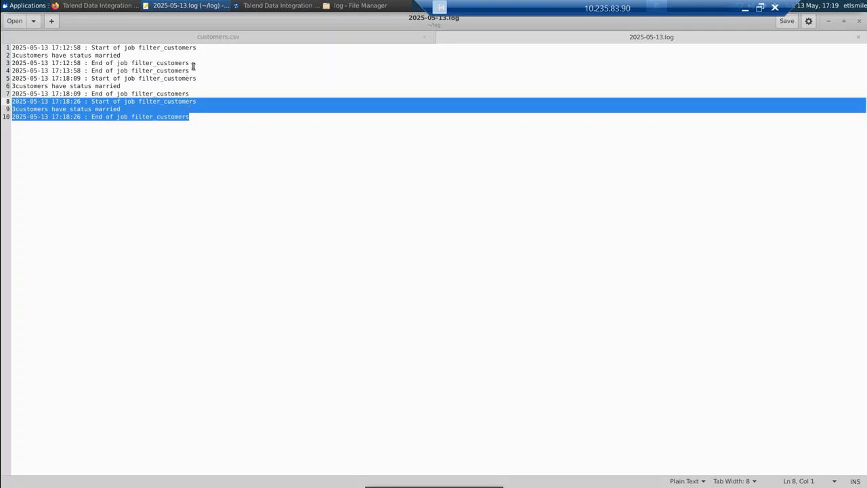
drag(189, 62, 21, 48)
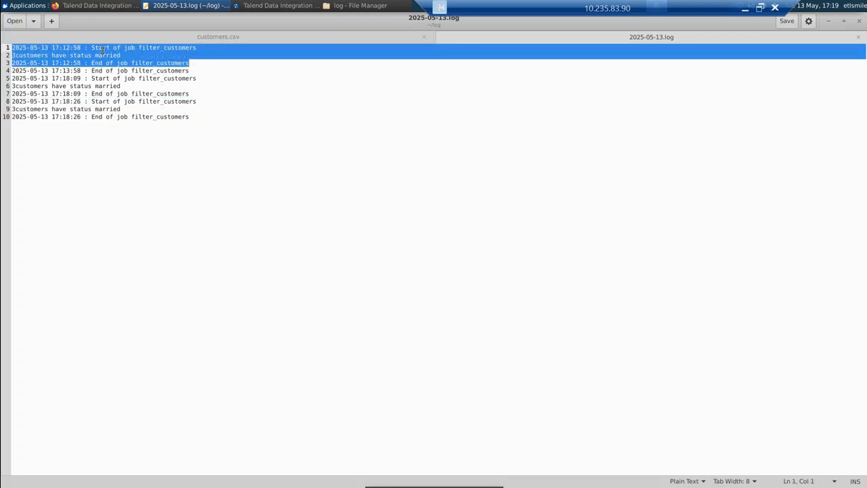
click(35, 61)
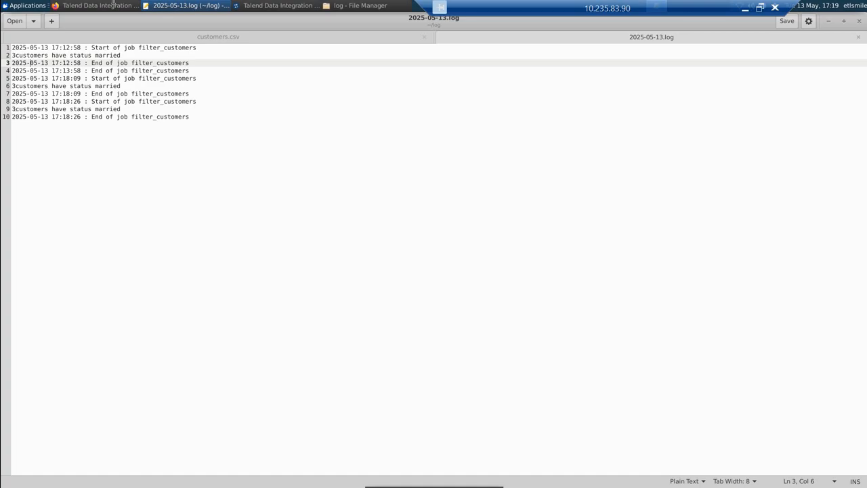
Step: In Talend, set tFixedFlowInput_2's message value to ((Integer)globalMap.get("tFileOutputDelimited_2_NB_LINE")) +" customers have status married" and save the job
click(101, 6)
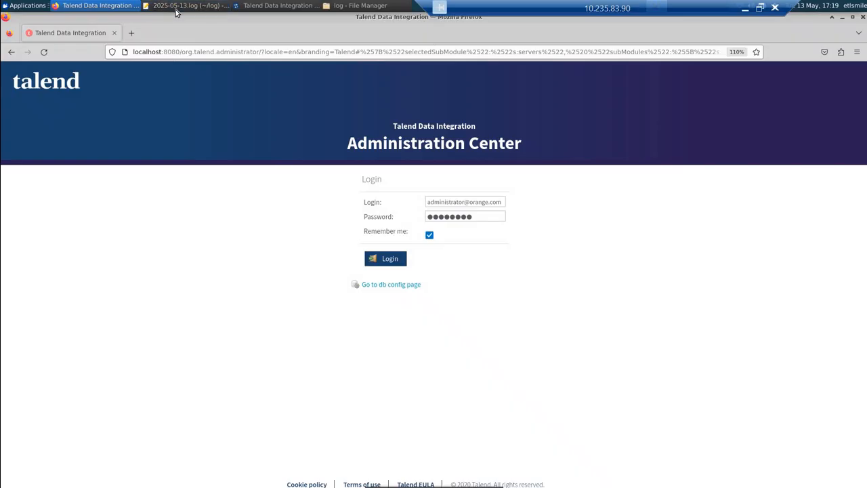
click(280, 5)
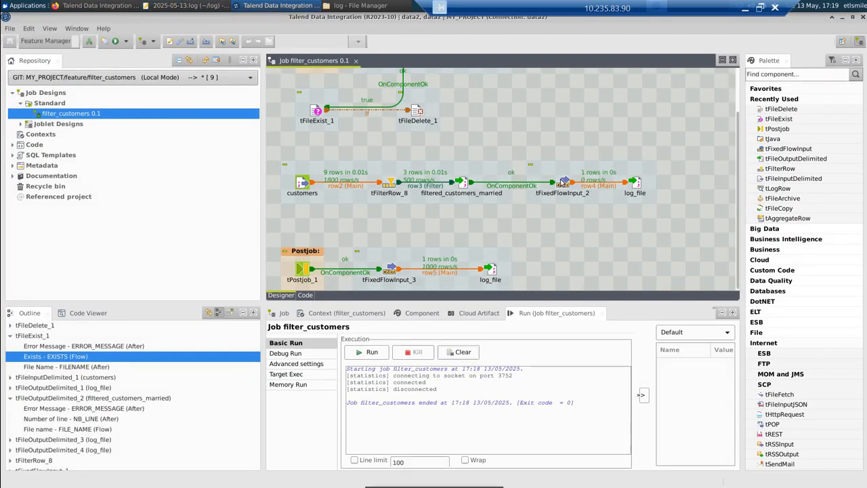
click(563, 182)
click(421, 313)
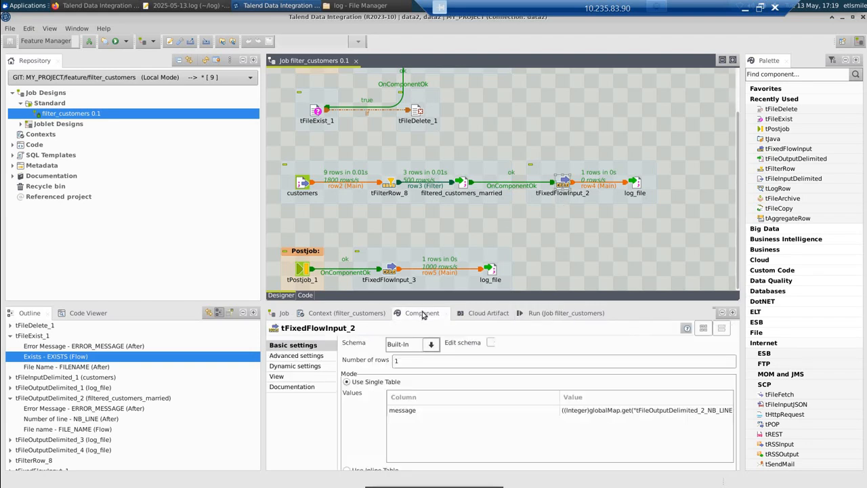
key(ctrl+m)
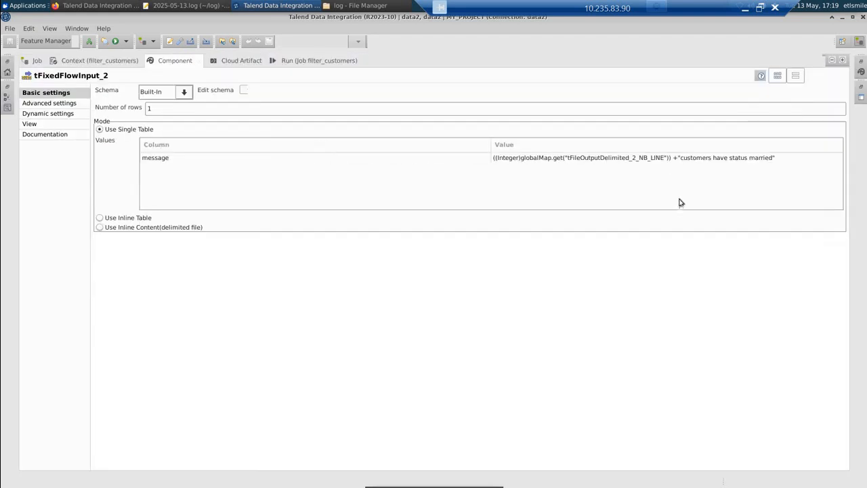
click(681, 161)
click(682, 160)
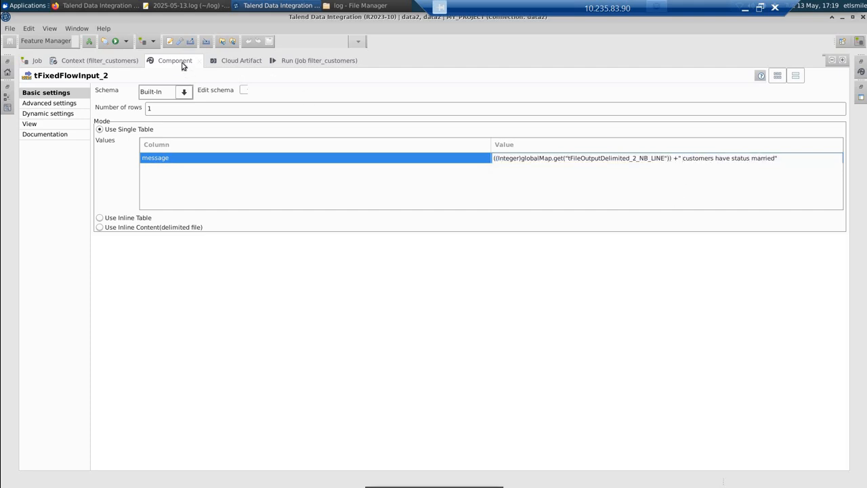
key(ctrl+m)
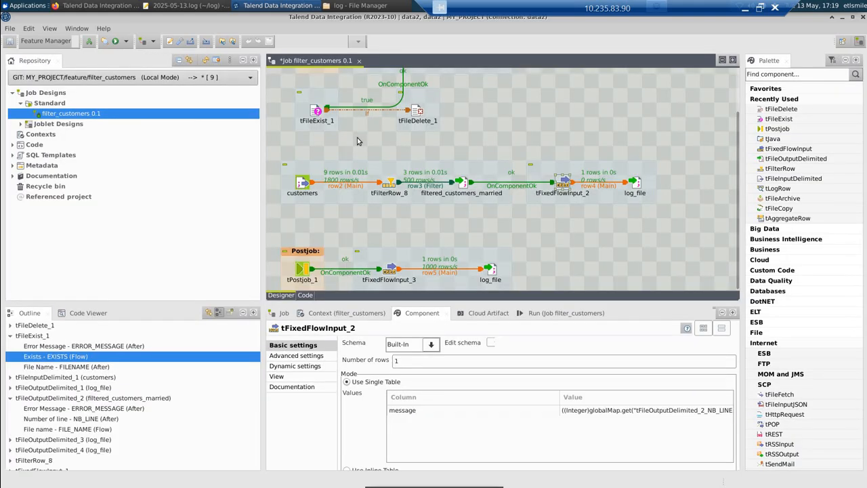
key(ctrl+s)
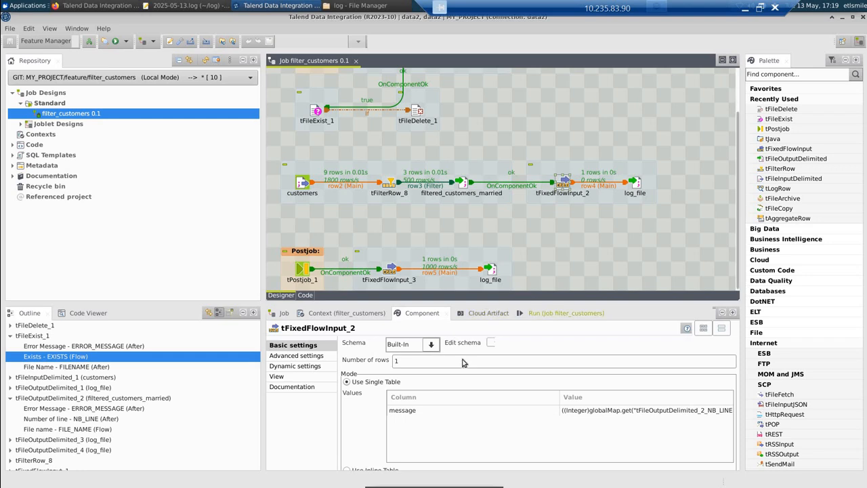
Step: Run the filter_customers job and reload 2025-05-13.log in the text editor to check the new message
key(F6)
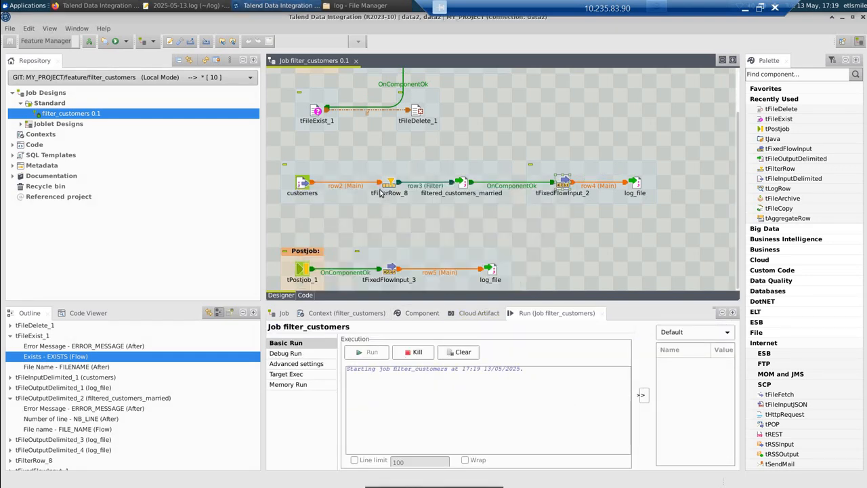
click(192, 7)
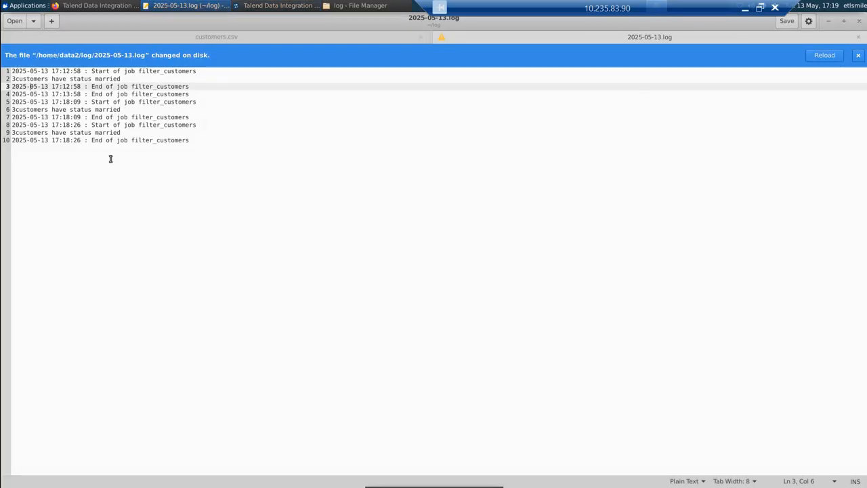
click(825, 55)
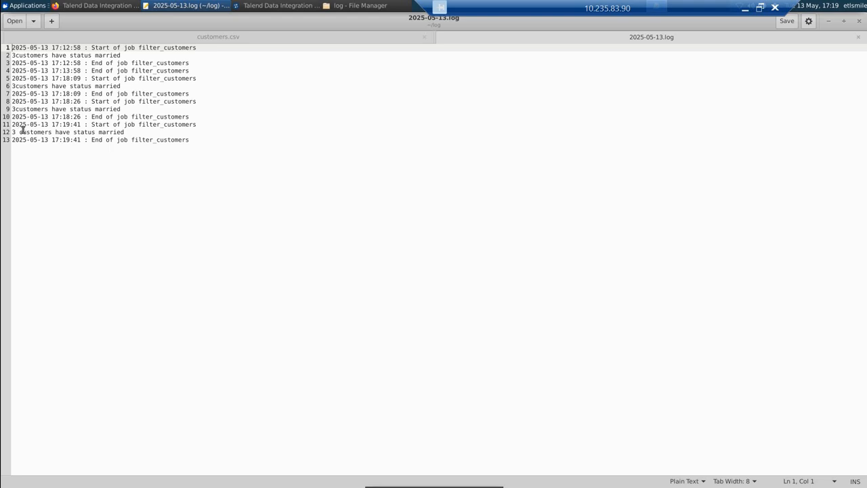
Step: Back in Talend, narrow the repository pane and push the feature/filter_customers branch to the Git server, accepting the closing of all editors
click(262, 5)
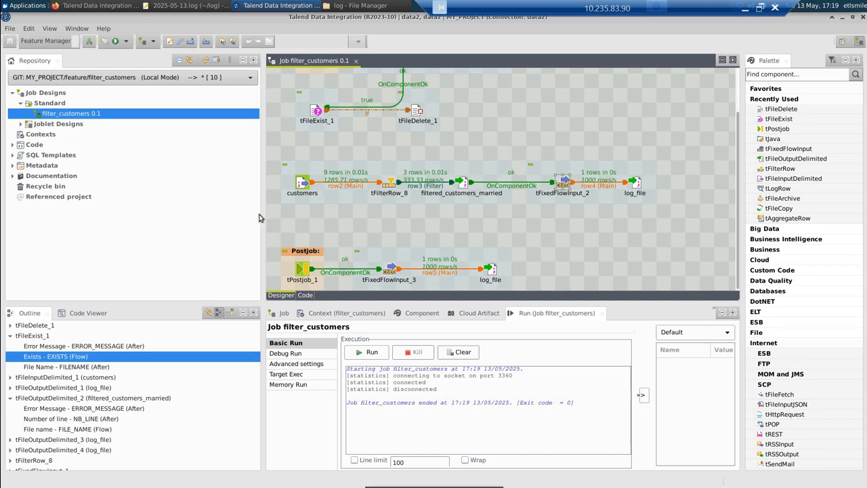
drag(262, 218, 192, 217)
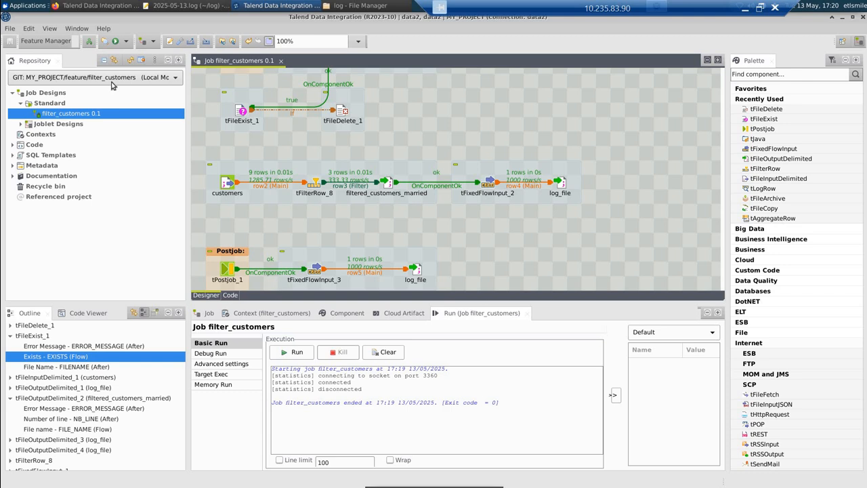
click(175, 80)
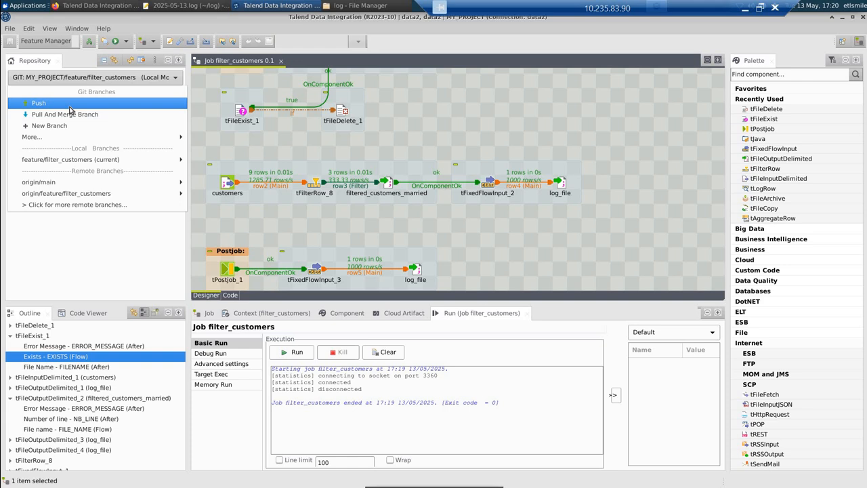
click(69, 110)
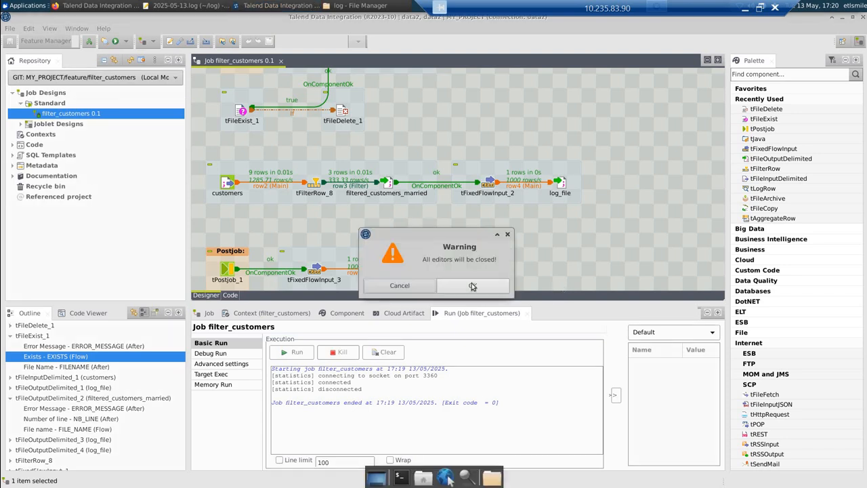
click(472, 285)
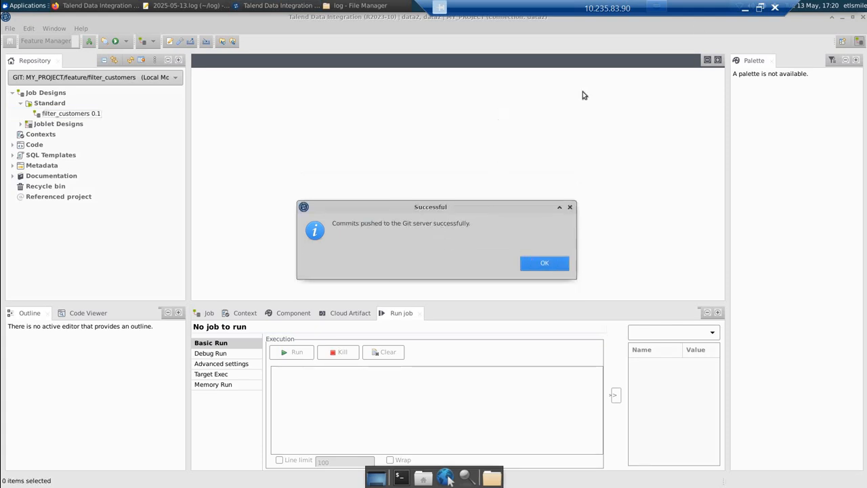
key(Return)
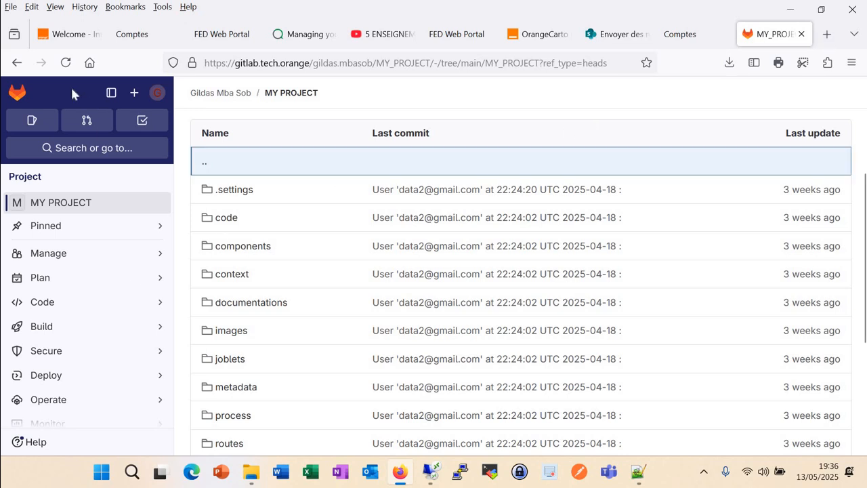
Step: Refresh the MY_PROJECT repository page in GitLab and check the owner's profile activity for the latest push
click(66, 62)
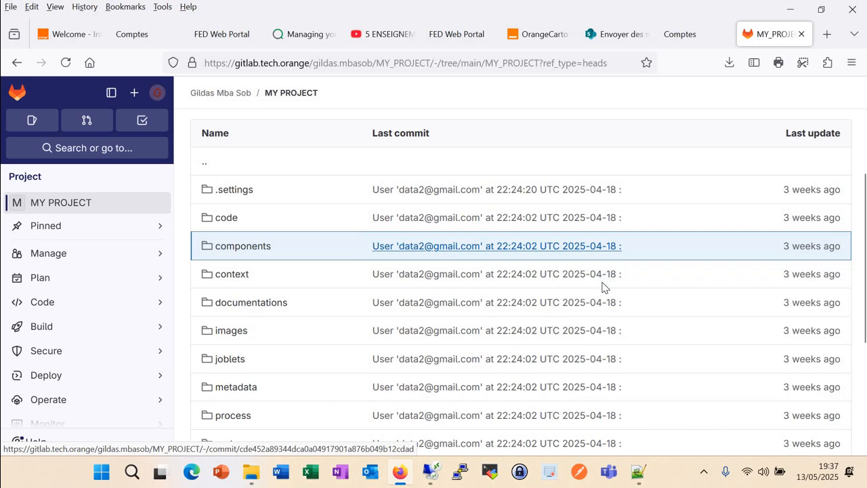
scroll(558, 240, down, 4)
scroll(374, 267, up, 6)
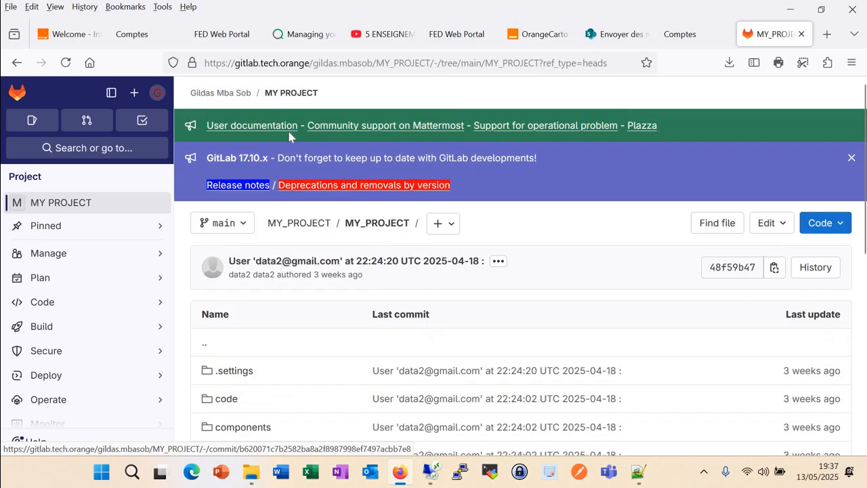
click(231, 94)
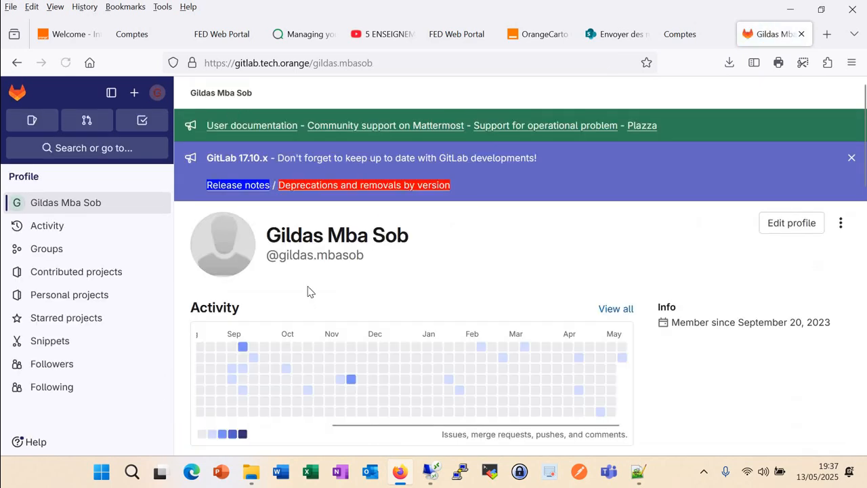
scroll(308, 291, down, 5)
scroll(25, 228, up, 4)
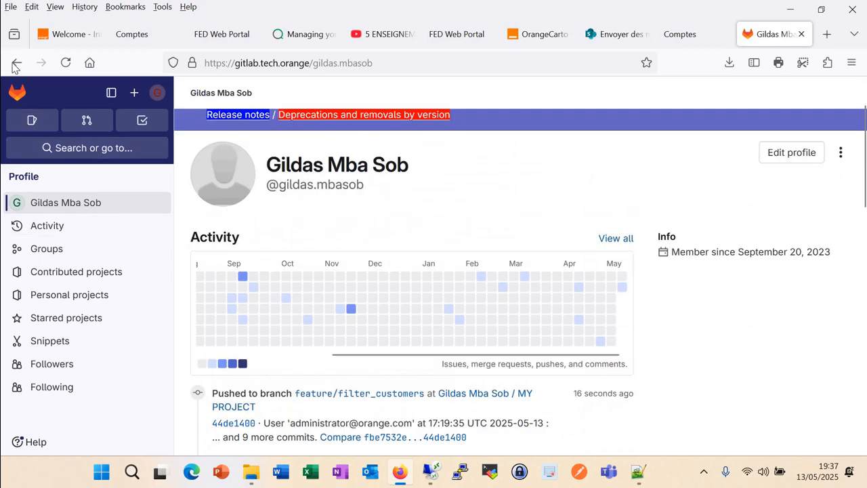
Step: Return to the MY_PROJECT repository and switch from main to the feature/filter_customers branch to view its folders
click(16, 64)
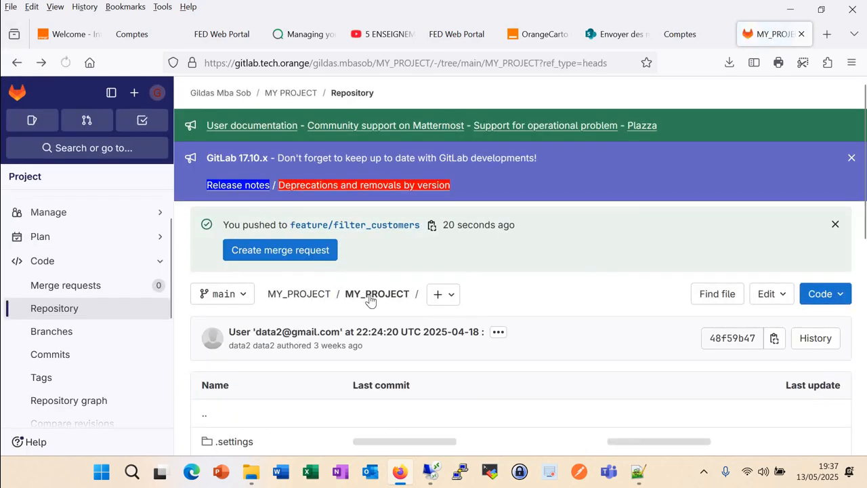
scroll(254, 223, down, 3)
scroll(280, 310, up, 3)
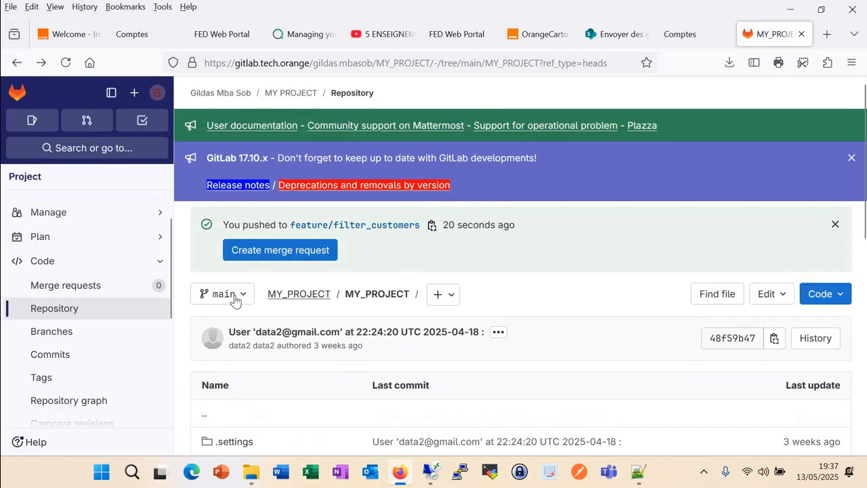
click(238, 296)
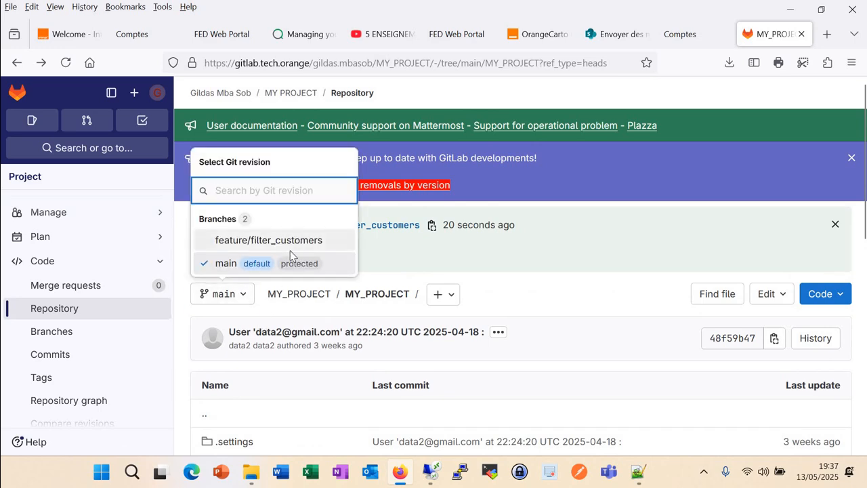
click(288, 242)
scroll(403, 320, down, 3)
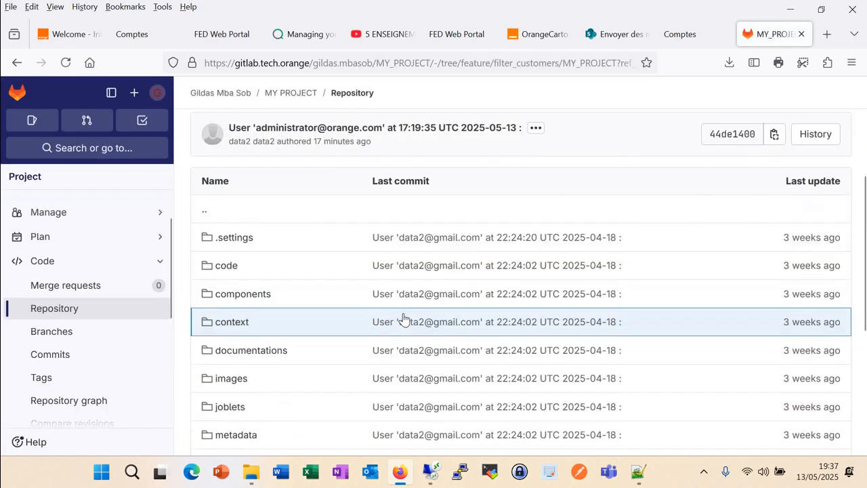
Step: Open the process folder of the feature/filter_customers branch and examine the pushed job files
scroll(406, 315, down, 3)
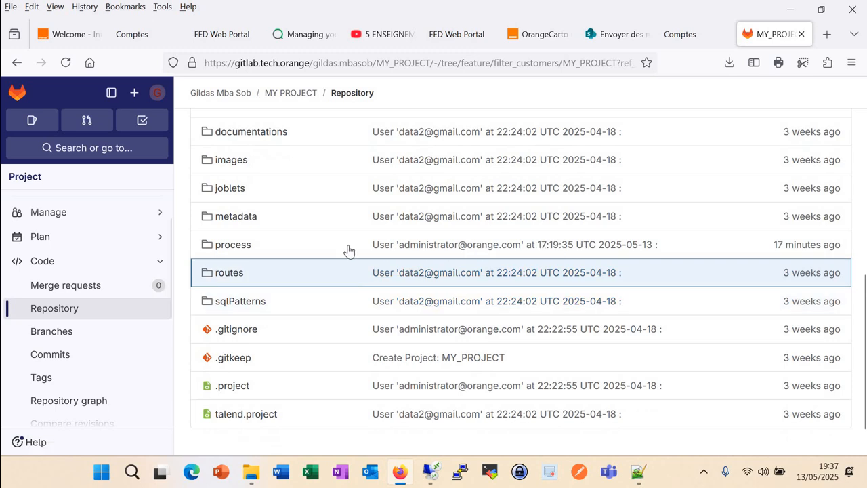
click(241, 249)
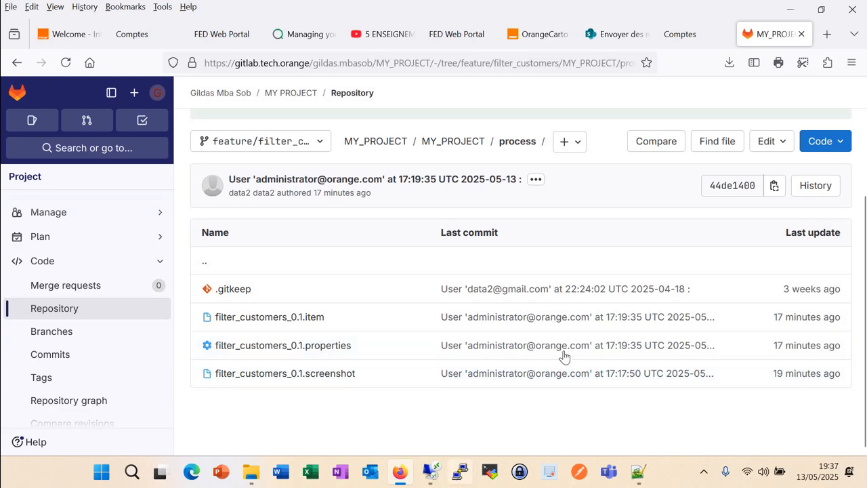
Step: Switch to Talend Studio on the remote desktop and start a build of the filter_customers 0.1 job
click(431, 472)
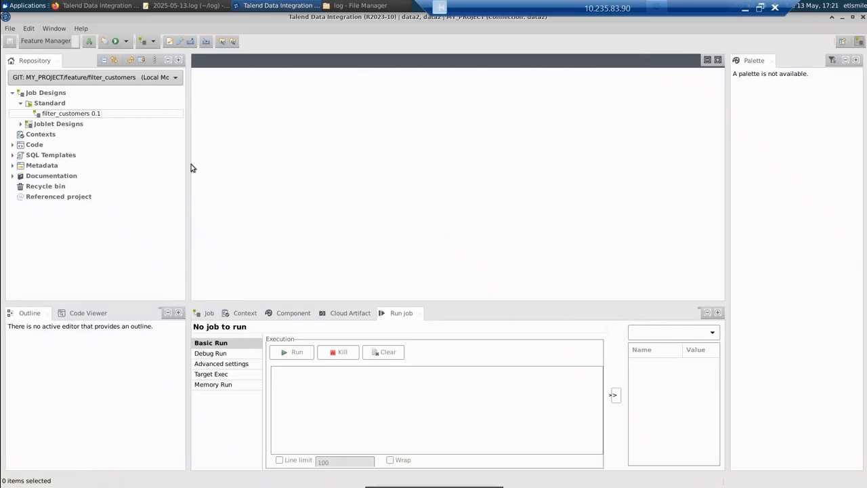
click(82, 117)
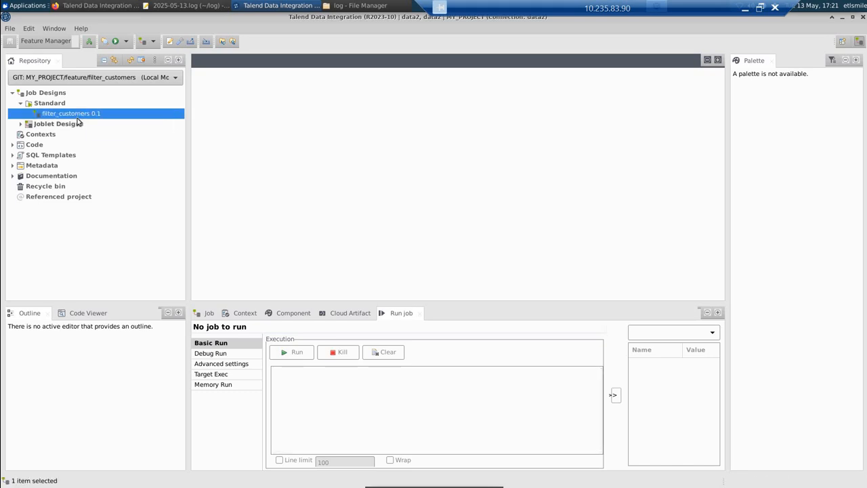
right_click(82, 116)
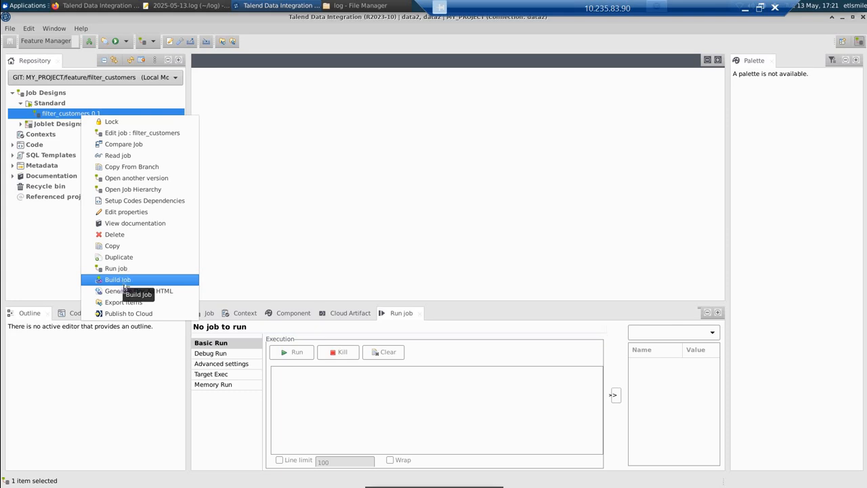
right_click(73, 115)
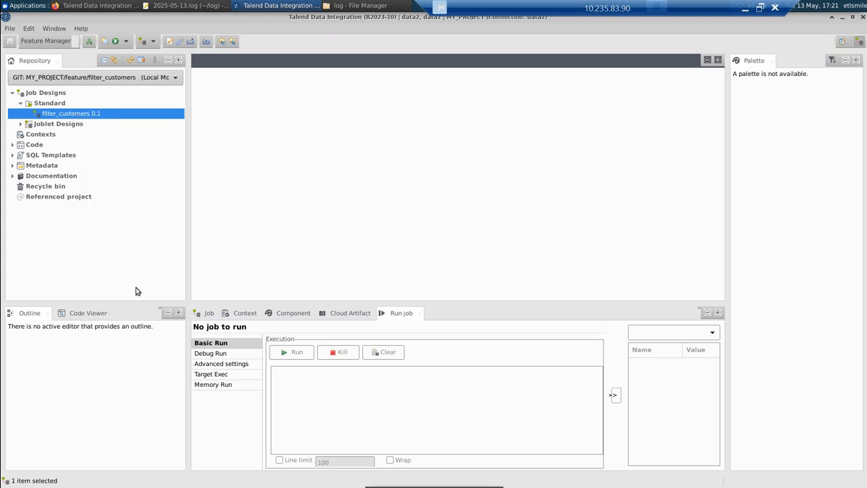
click(119, 280)
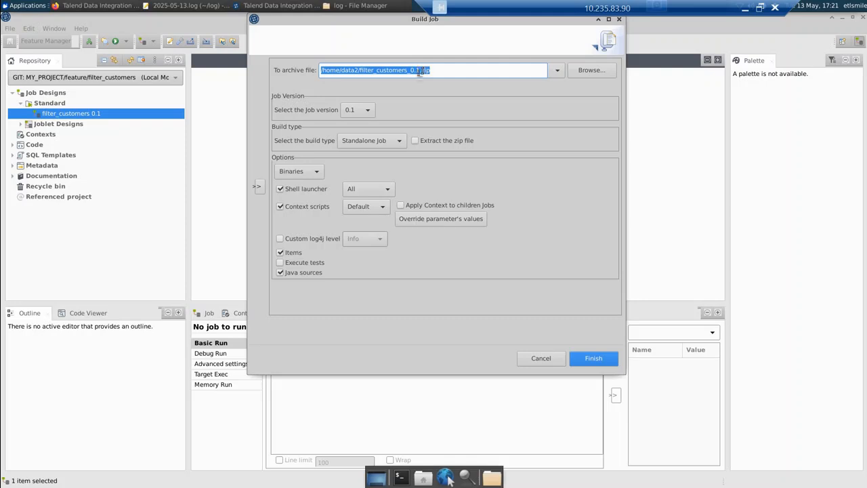
Step: Build the standalone job to /home/data2/filter_customers.zip, keeping shell launchers for all systems, and switch to the file manager
click(580, 75)
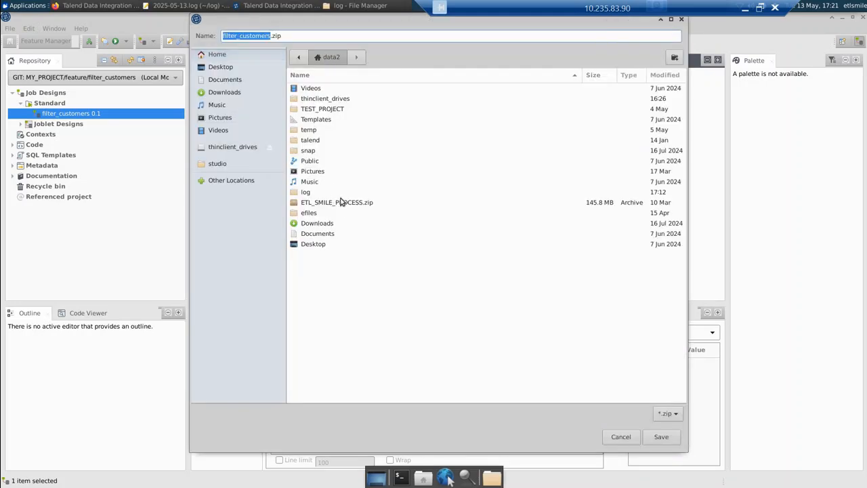
click(661, 437)
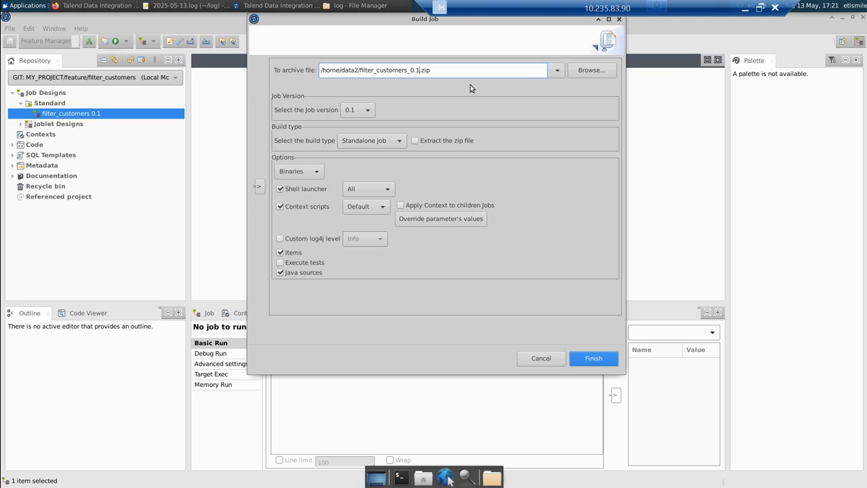
key(BackSpace)
key(BackSpace)
key(BackSpace)
key(BackSpace)
click(371, 195)
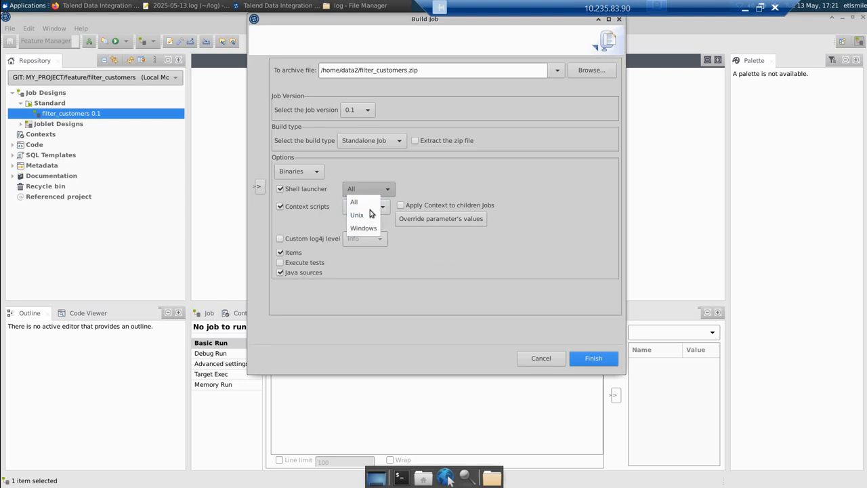
click(330, 180)
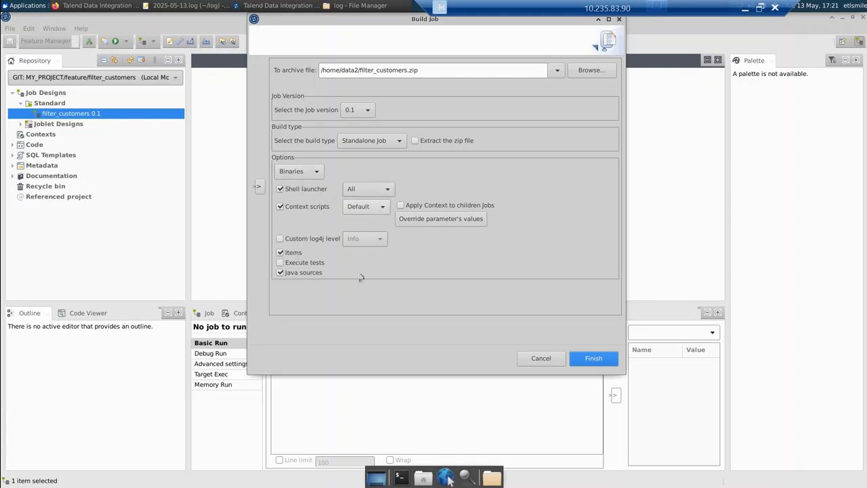
click(594, 360)
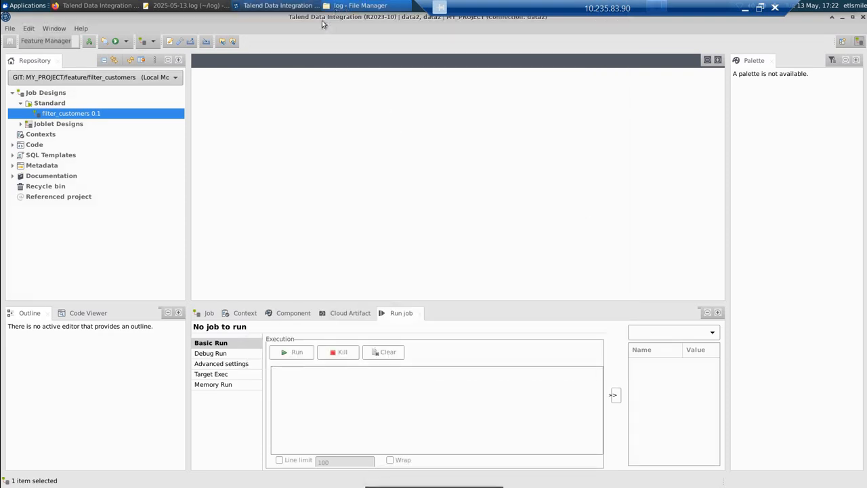
click(347, 6)
click(26, 106)
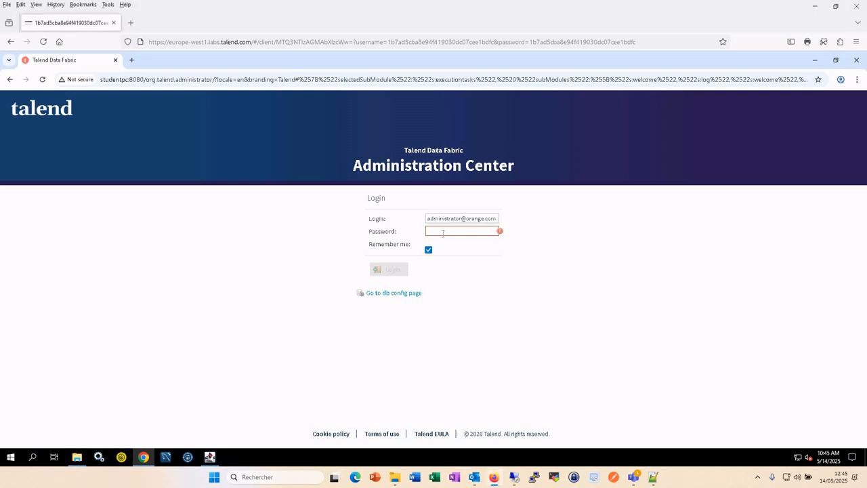
Step: Log in to Talend Administration Center with the account password and open the Job Conductor, closing the cloud platform tip
text(a)
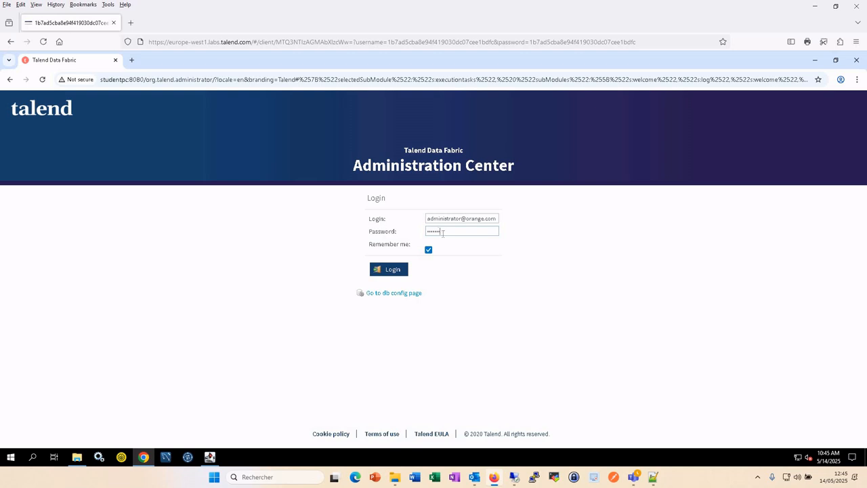
click(391, 270)
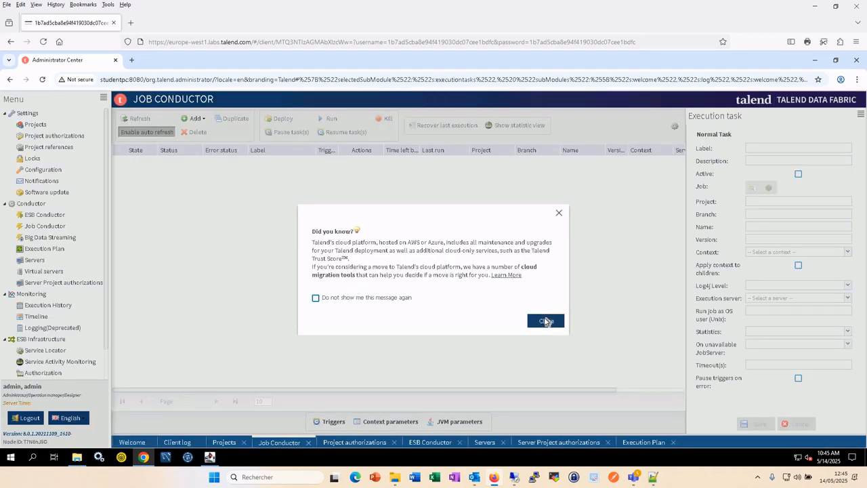
click(545, 320)
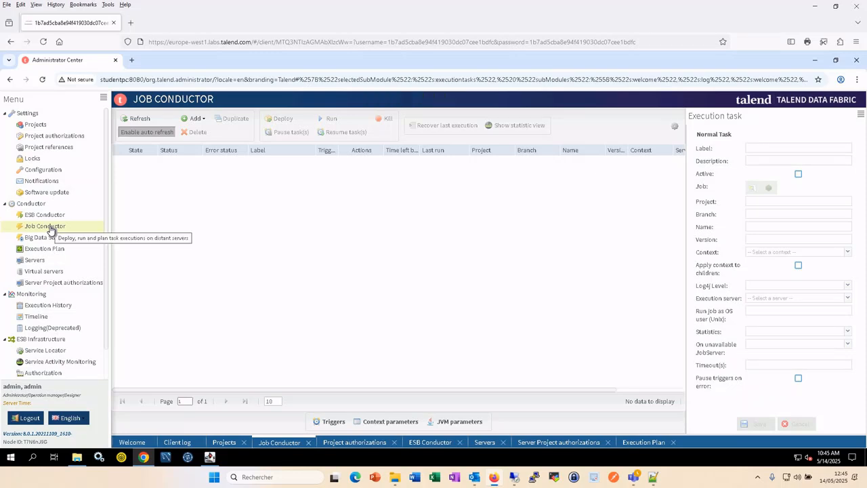
click(51, 229)
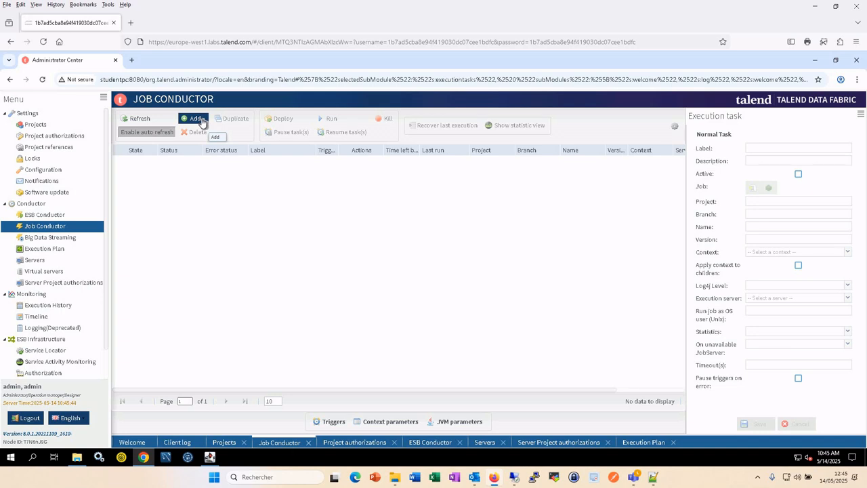
Step: Add a normal task with both label and description set to MY_PROJECT_CONDUCTOR
click(198, 119)
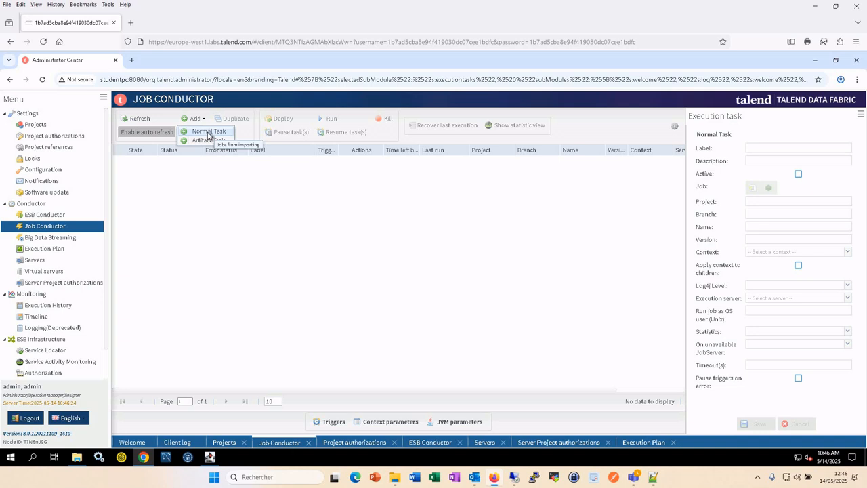
click(208, 134)
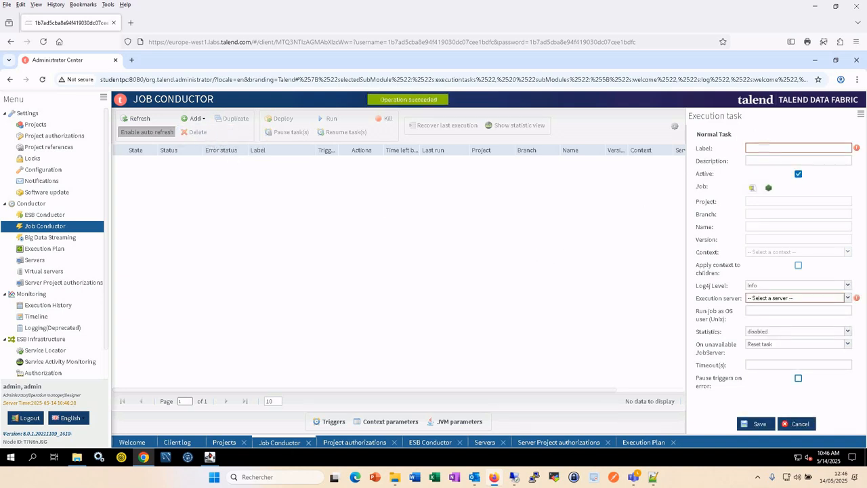
click(762, 147)
click(777, 163)
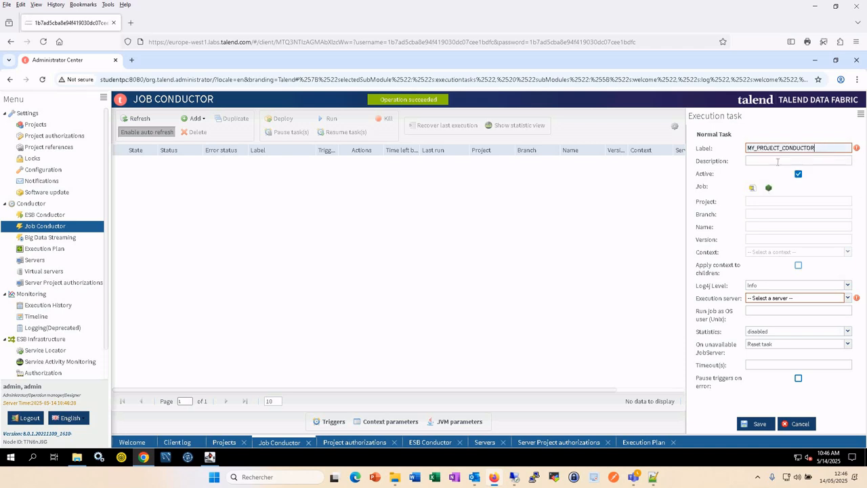
click(778, 162)
Step: Import the generated code for the task by uploading the filter_customers zip from the Documents folder
click(753, 184)
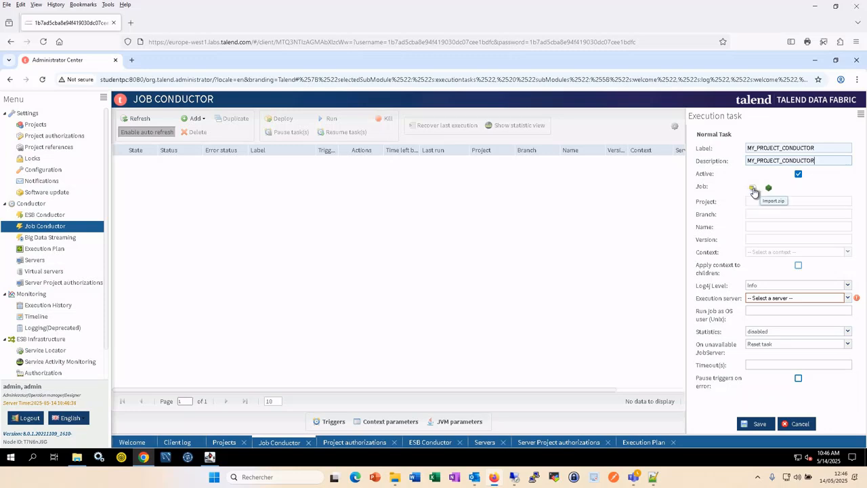
click(754, 190)
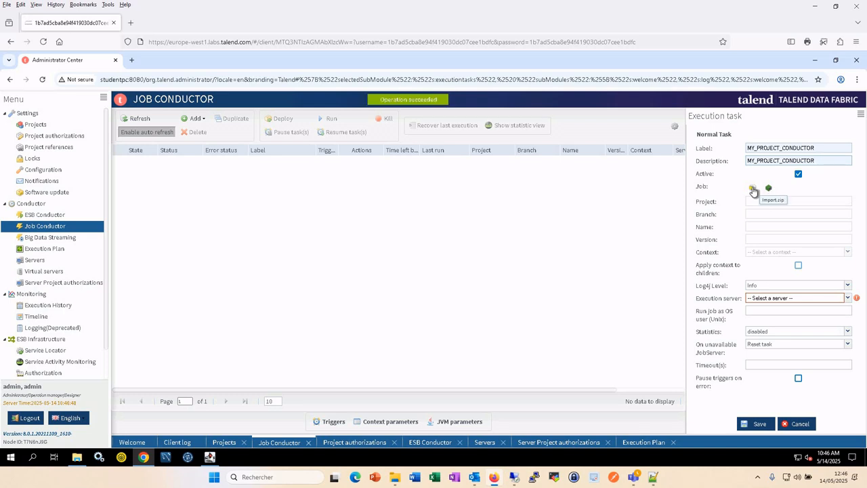
click(753, 191)
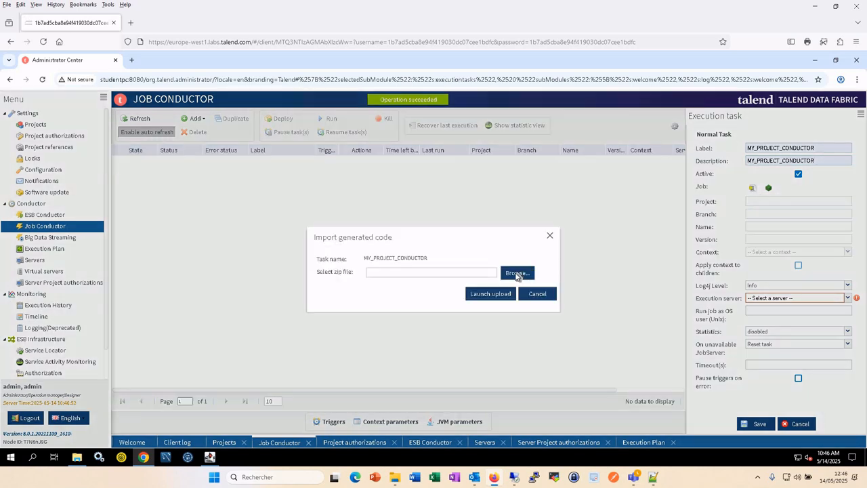
click(516, 274)
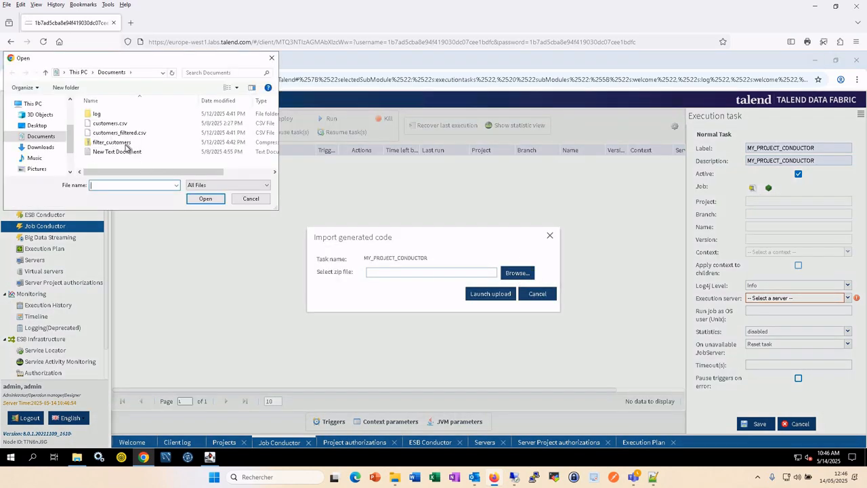
click(114, 144)
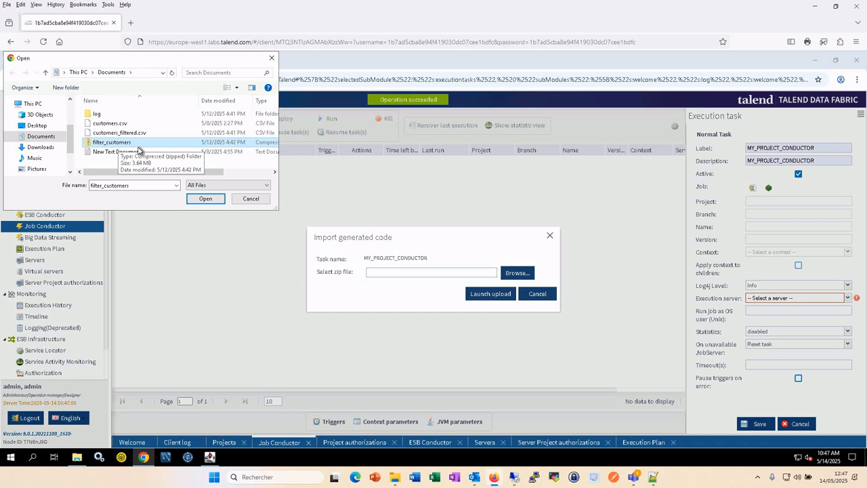
click(206, 199)
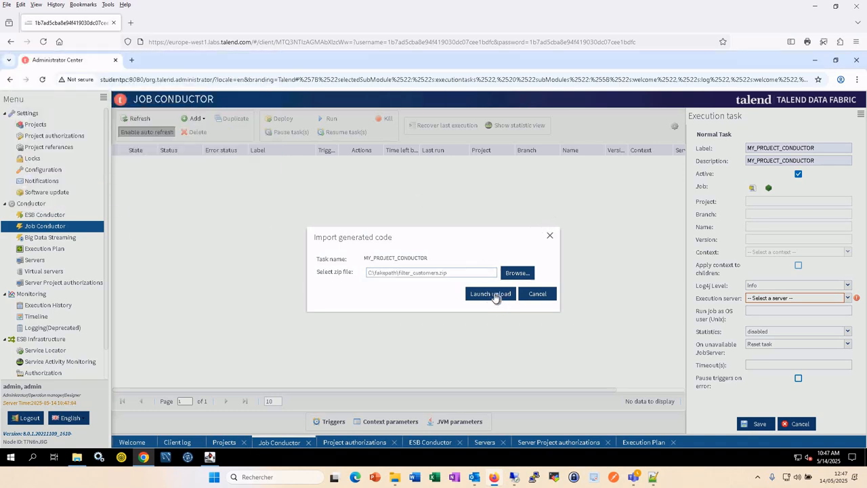
click(496, 296)
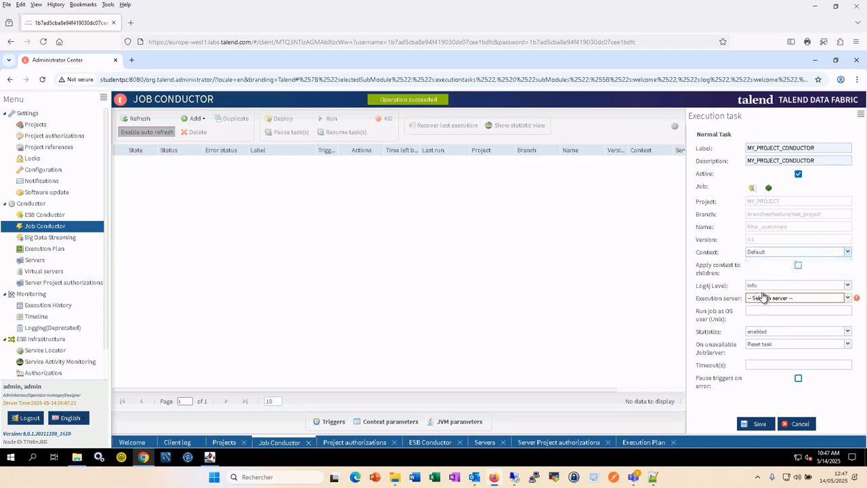
Step: Assign TEST_SERVER as the task's execution server and save the task
click(774, 311)
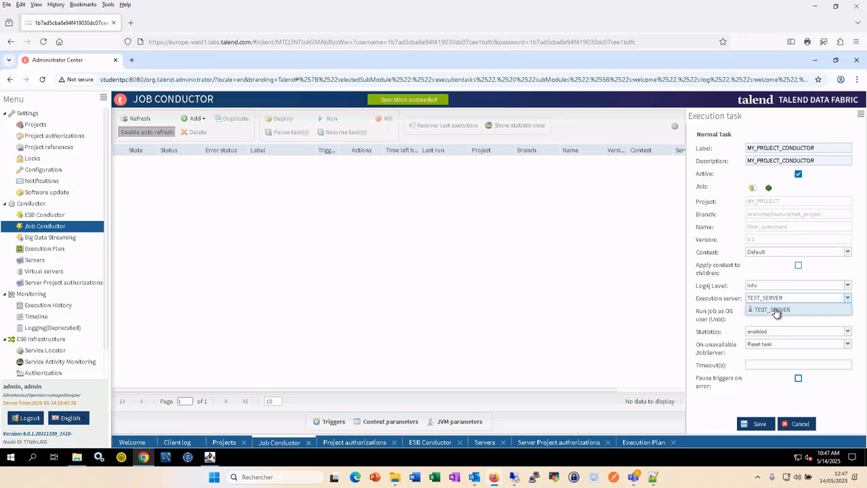
click(776, 310)
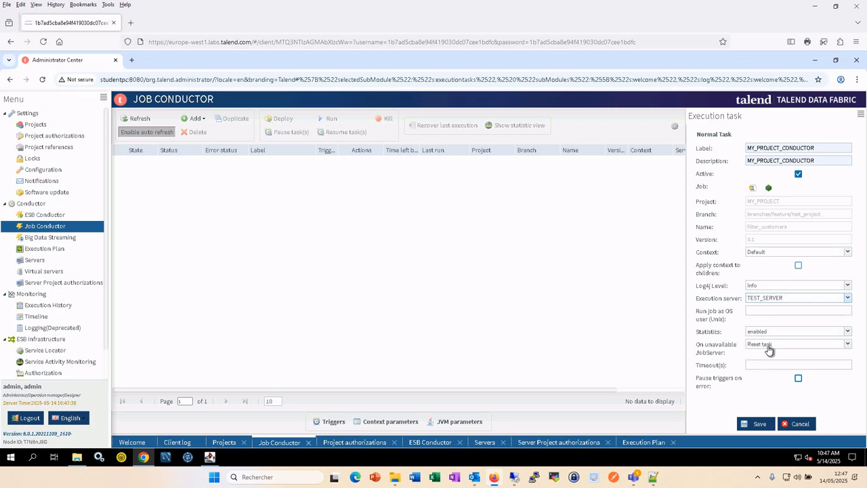
click(759, 424)
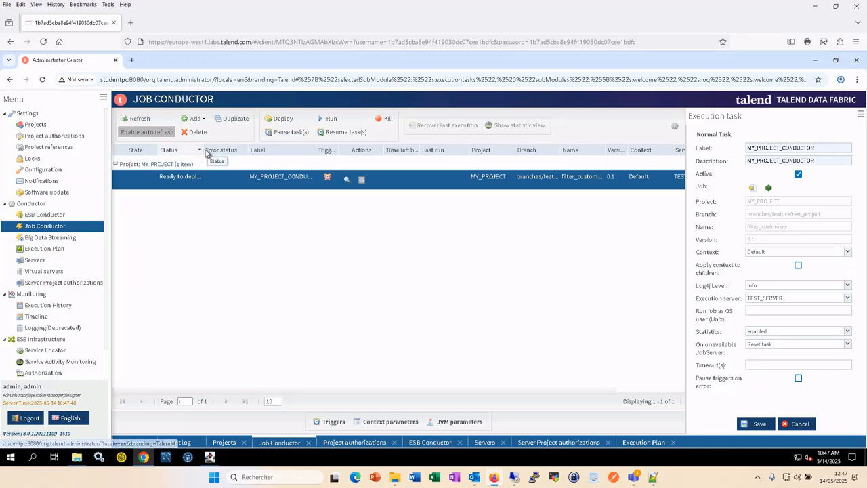
Step: Widen the Status column and deploy the MY_PROJECT_CONDUCTOR task
drag(199, 150, 247, 163)
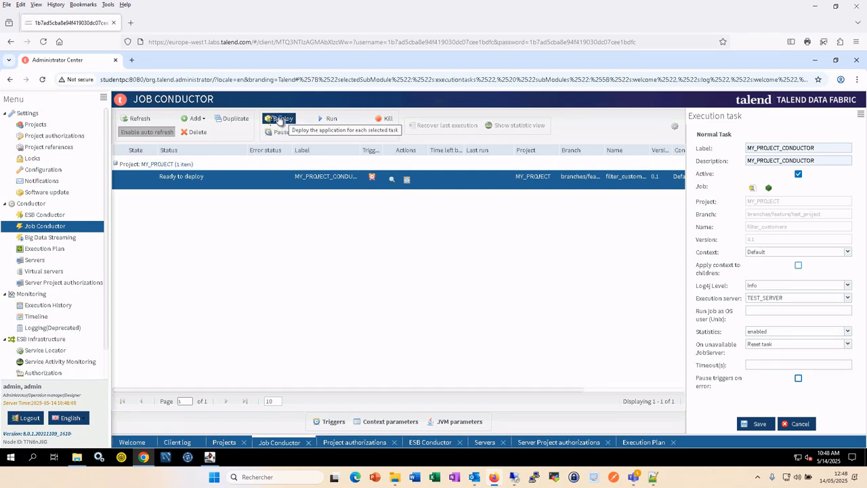
click(284, 119)
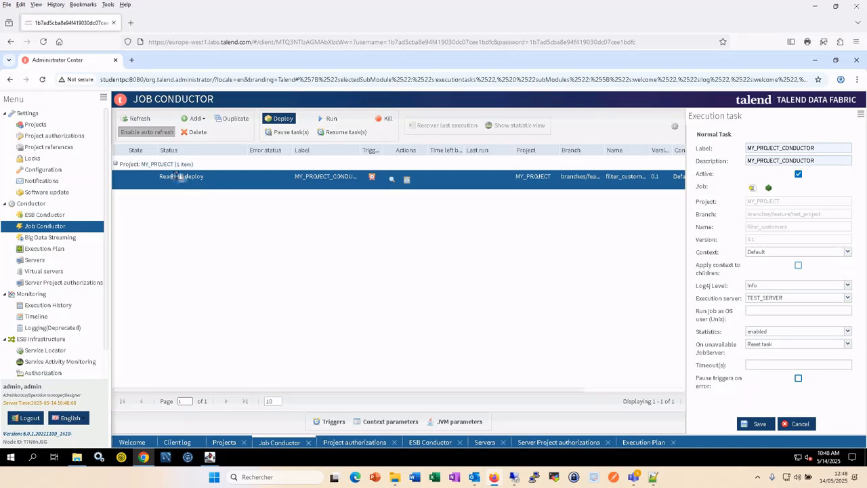
click(281, 120)
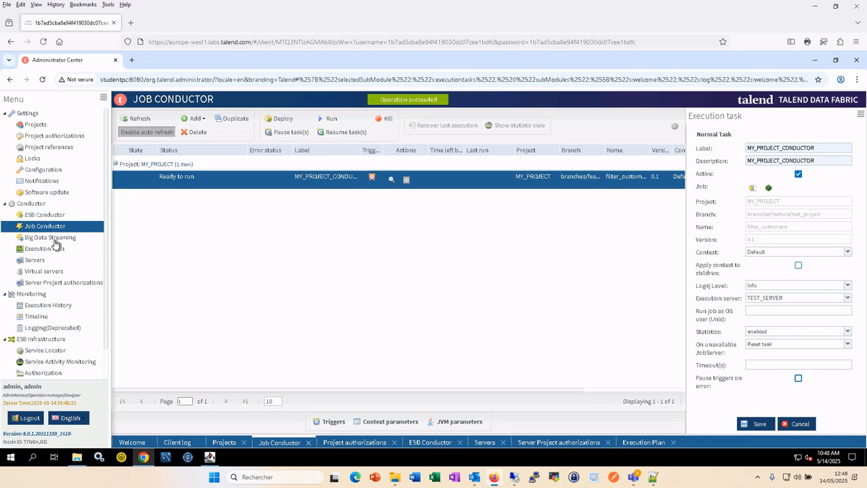
Step: Check the status of TEST_SERVER in the server list, and return to the Job Conductor
click(38, 260)
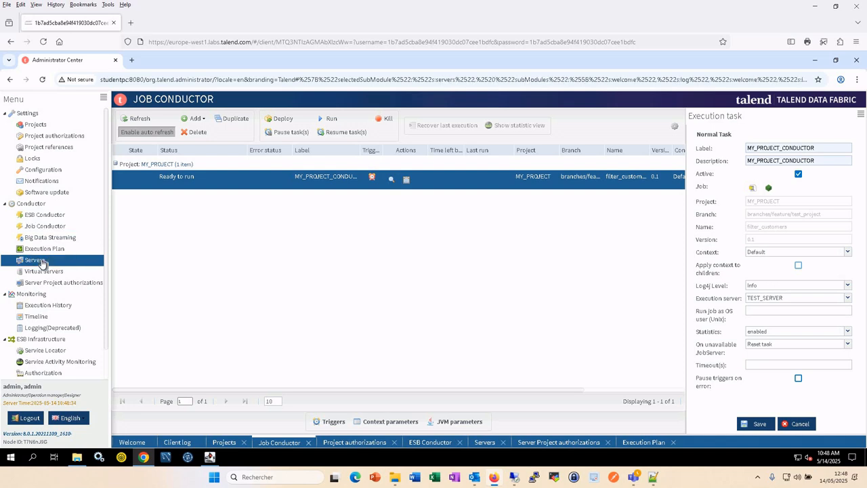
click(188, 143)
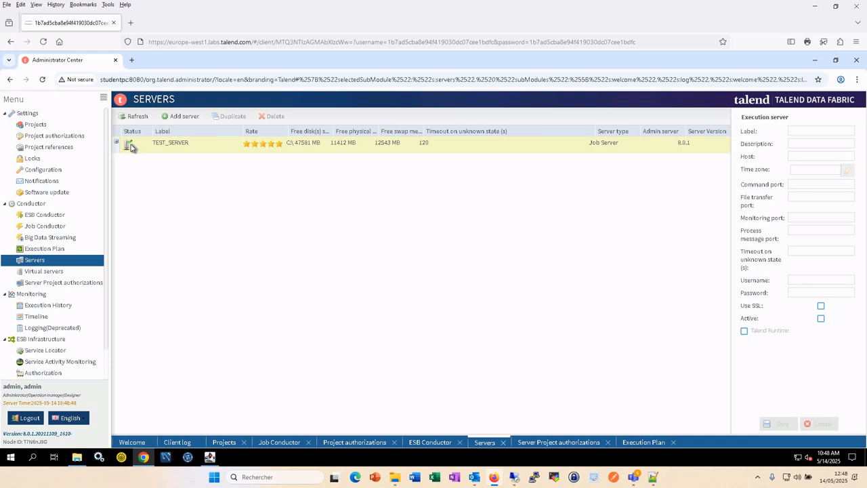
click(51, 229)
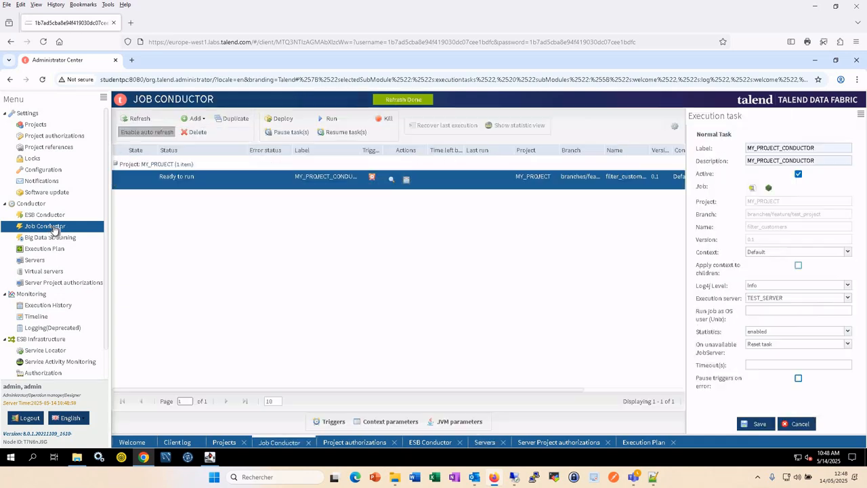